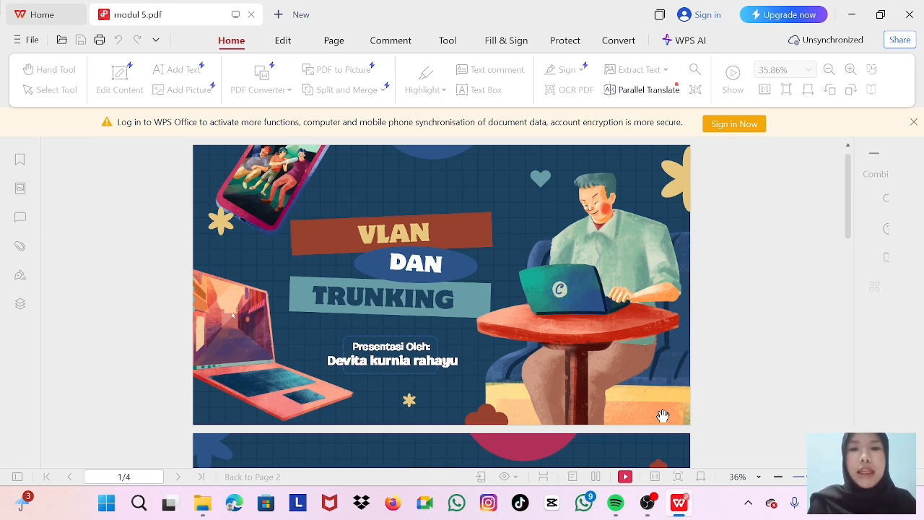
Look through the VLAN and trunking presentation slides.
scroll(619, 422, "down", 5)
scroll(619, 422, "down", 3)
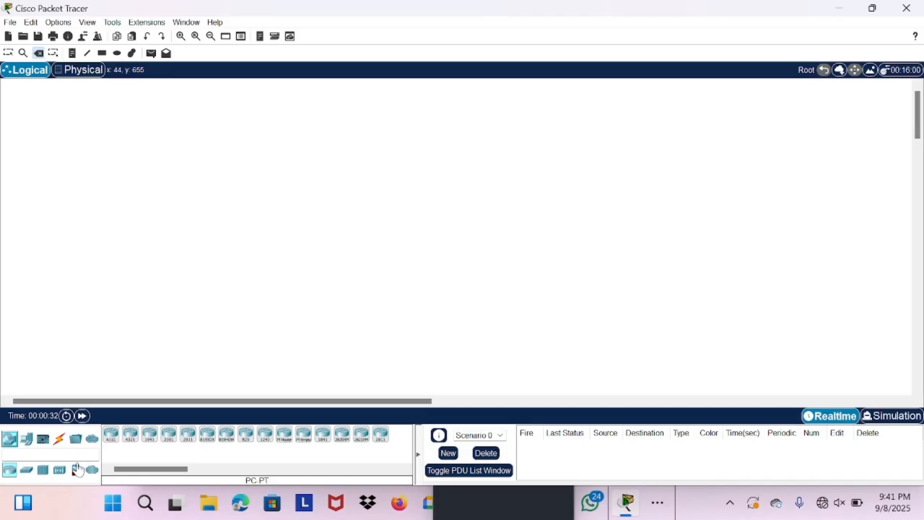
In Cisco Packet Tracer, place a 2960 switch in the upper-left area of the logical workspace.
left_click(25, 469)
left_click(110, 434)
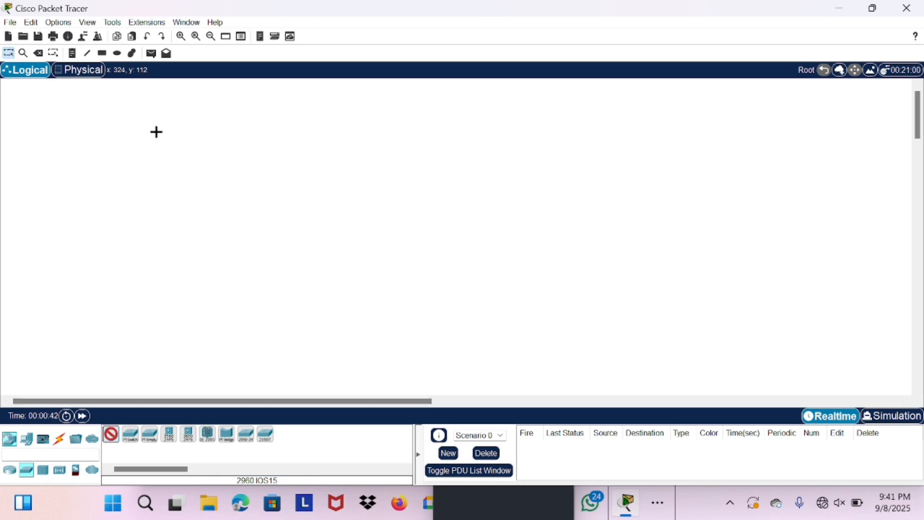
left_click(156, 133)
Place six PCs below the switch in two columns of three, one column on each side.
left_click(26, 438)
left_click(110, 433, "ctrl")
left_click(84, 202)
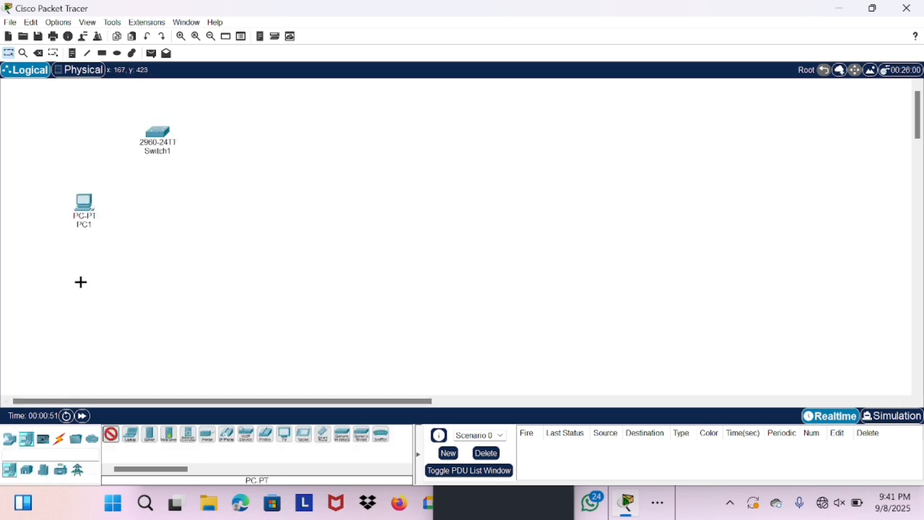
left_click(80, 283)
left_click(78, 355)
left_click(207, 195)
left_click(205, 282)
left_click(205, 359)
left_click(110, 434)
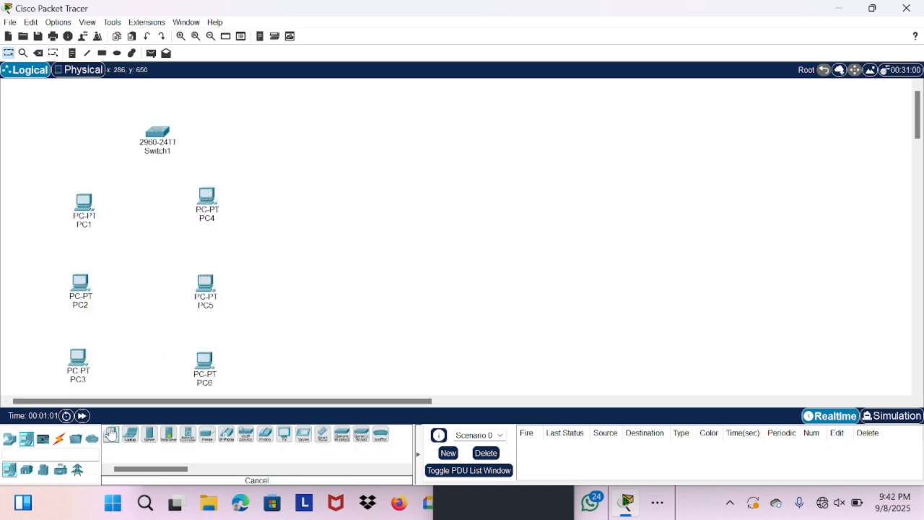
Cable PC1, PC2 and PC3 to the switch using automatically chosen connection types.
left_click(60, 438)
left_click(110, 433)
left_click(84, 201)
left_click(157, 133)
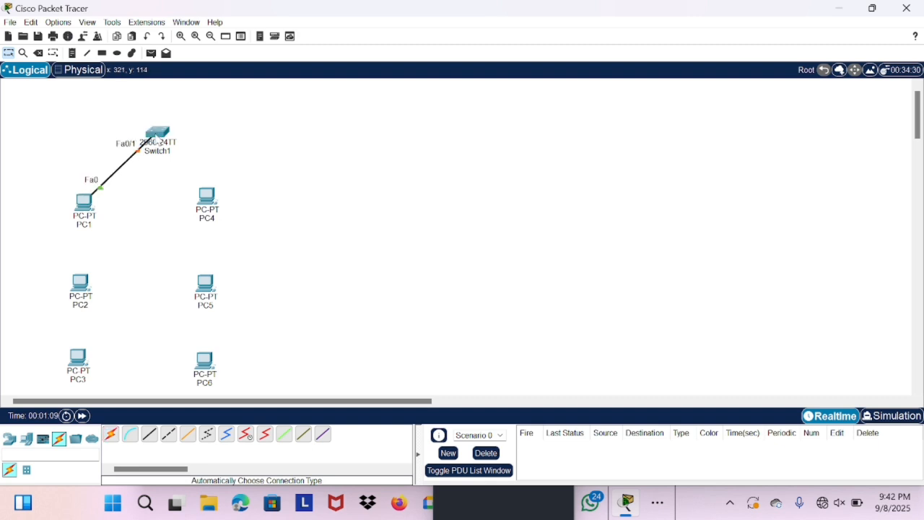
left_click(110, 434, "ctrl")
left_click(80, 282)
left_click(157, 133)
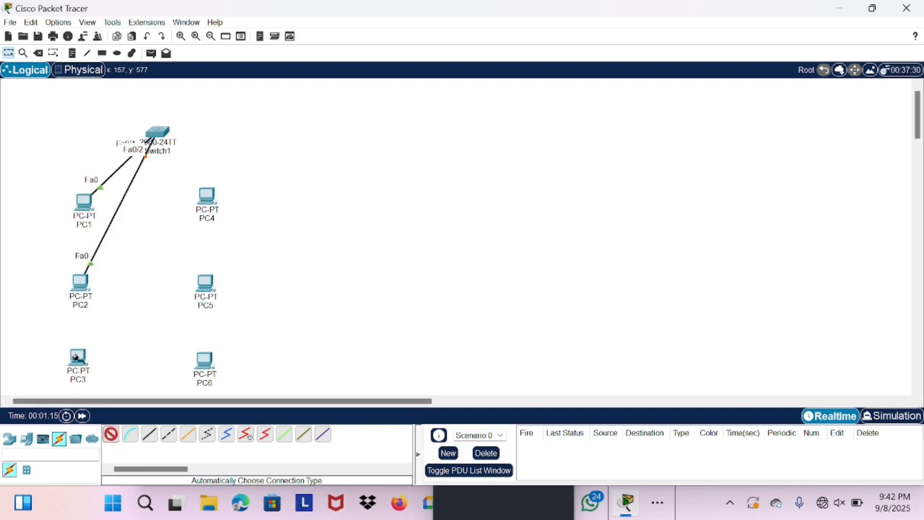
left_click(78, 356)
left_click(156, 132)
Cable PC4, PC5 and PC6 to the switch using automatically chosen connection types.
left_click(206, 195)
left_click(157, 133)
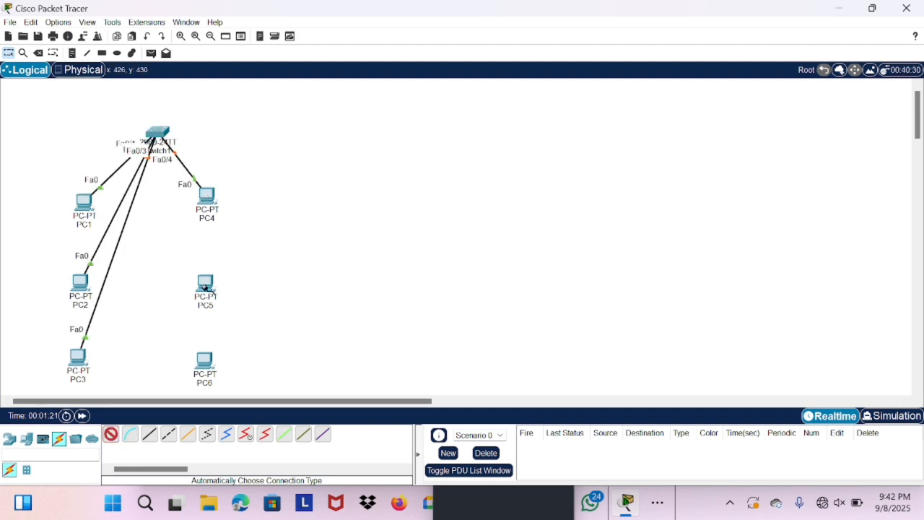
left_click(205, 285)
left_click(156, 133)
left_click(205, 360)
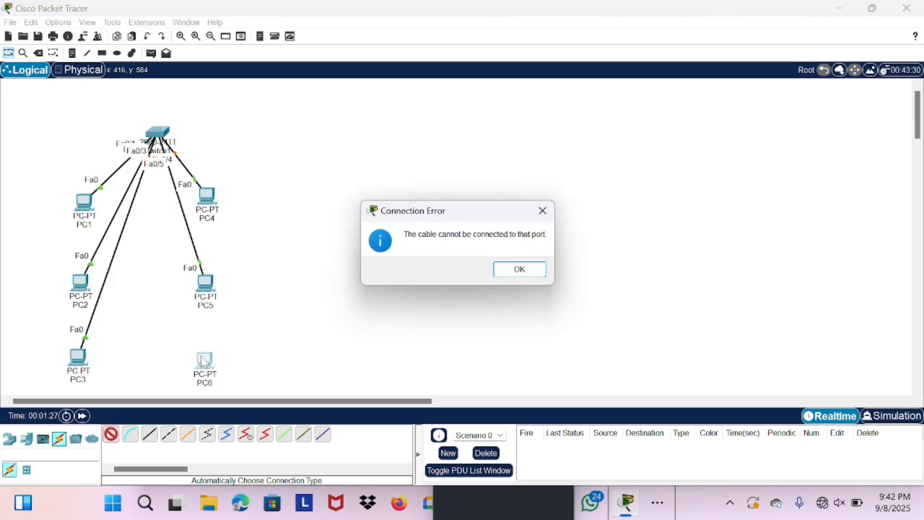
left_click(549, 210)
left_click(156, 133)
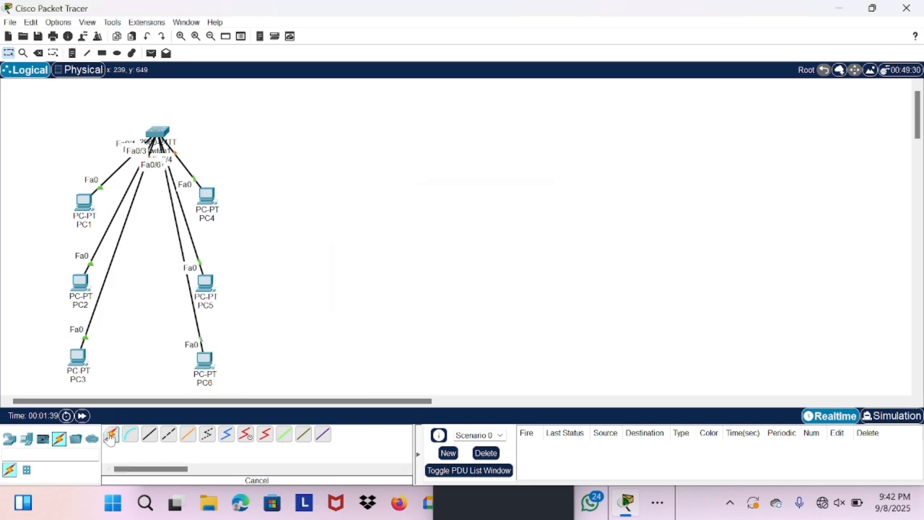
left_click(110, 433)
Give PC1 the static IPv4 address 192.168.10.1 with the default subnet mask.
left_click(83, 202)
left_click(421, 33)
left_click(528, 114)
type("1")
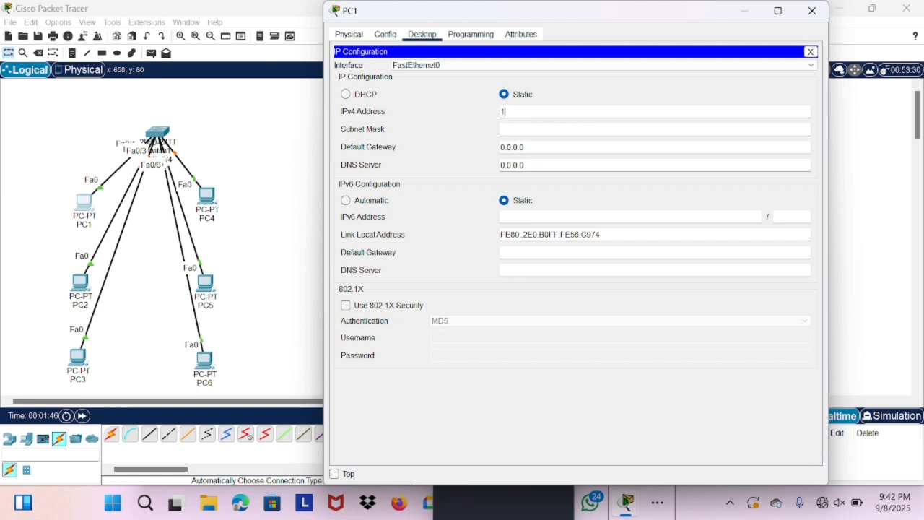
type("92.168.10.1")
left_click(528, 130)
left_click(286, 134)
Give PC2 the static IPv4 address 192.168.10.2 with the default subnet mask.
left_click(80, 282)
left_click(422, 34)
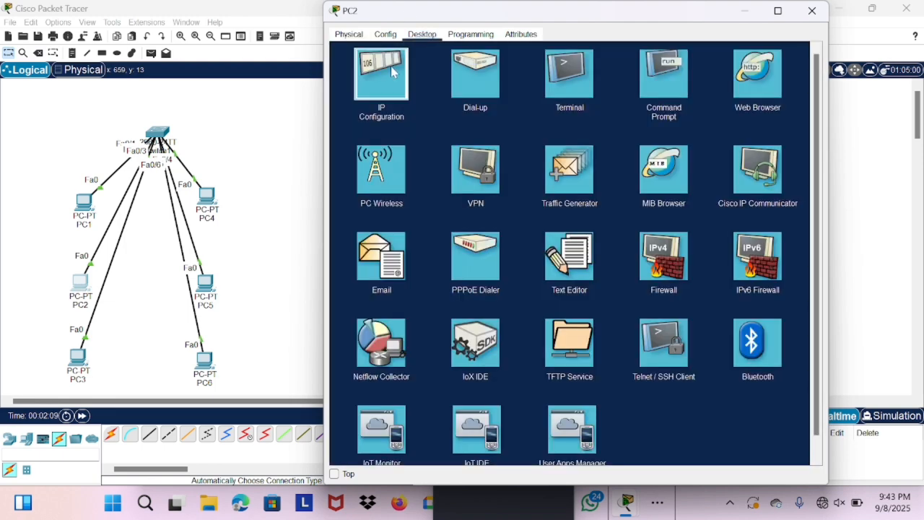
left_click(393, 71)
left_click(563, 111)
type("192.168.1")
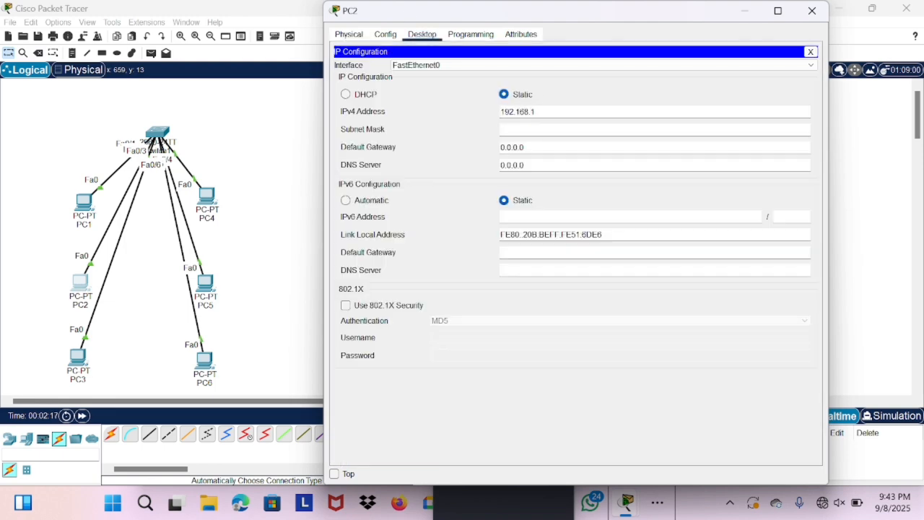
type("0.2")
left_click(538, 130)
Give PC3 the static IPv4 address 192.168.10.3 with subnet mask 255.255.255.0.
left_click(78, 356)
left_click(421, 35)
left_click(393, 70)
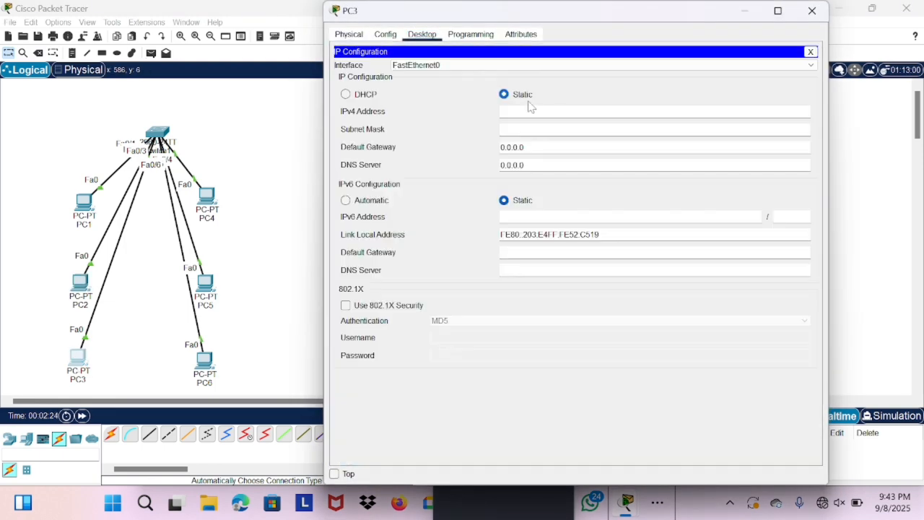
left_click(529, 109)
type("192.168.10.3")
left_click(534, 130)
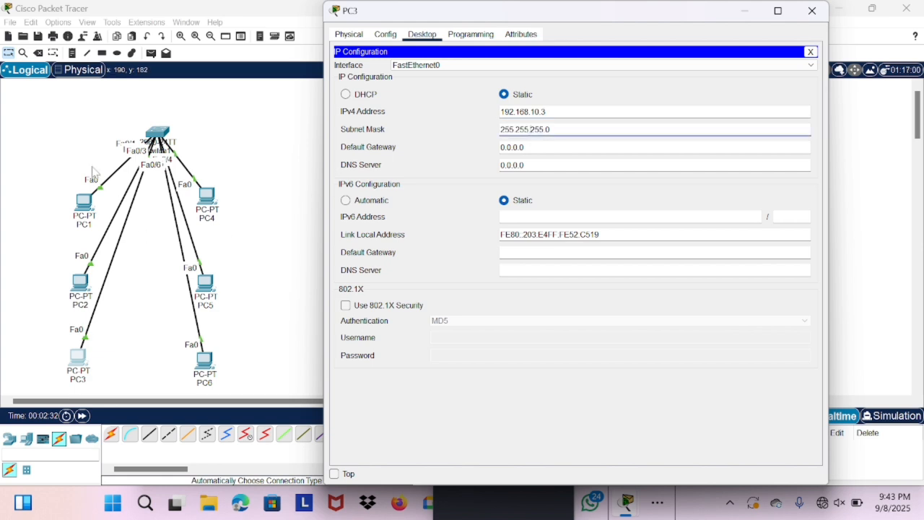
left_click(92, 169)
Add a note reading 192.168.10.0/24 above PC1.
left_click(72, 54)
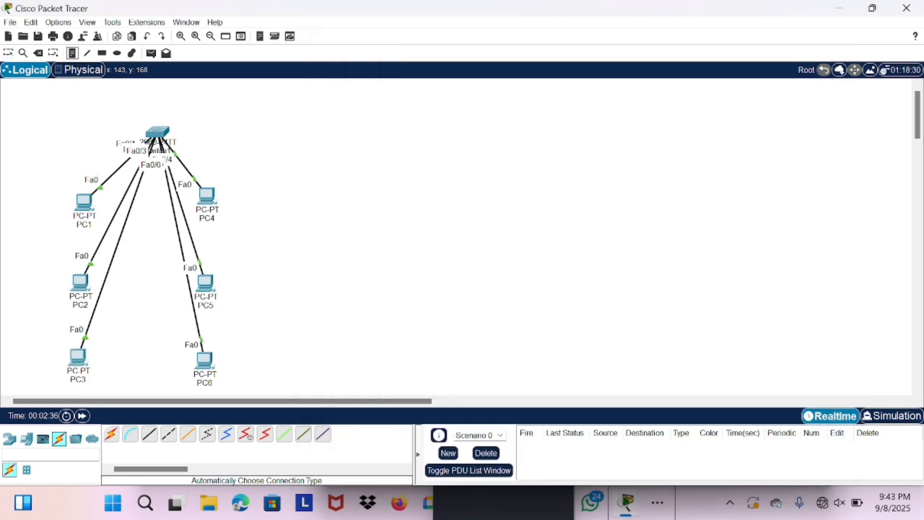
left_click(70, 163)
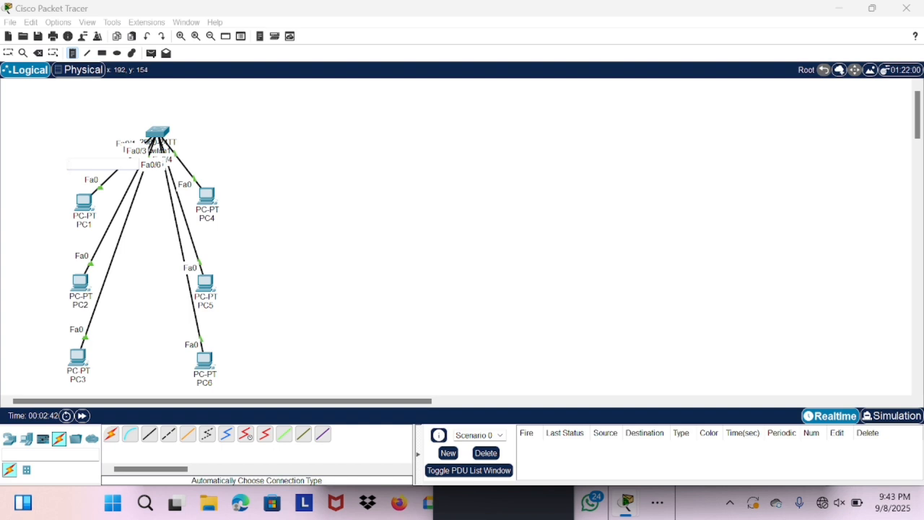
type("192.168.10.0/24")
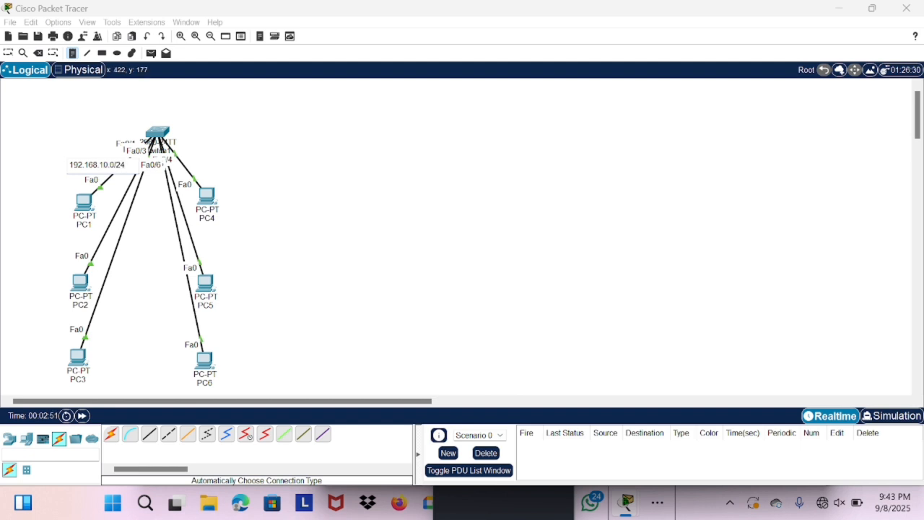
Add a note reading 192.168.20.0/24 above PC4.
left_click(193, 162)
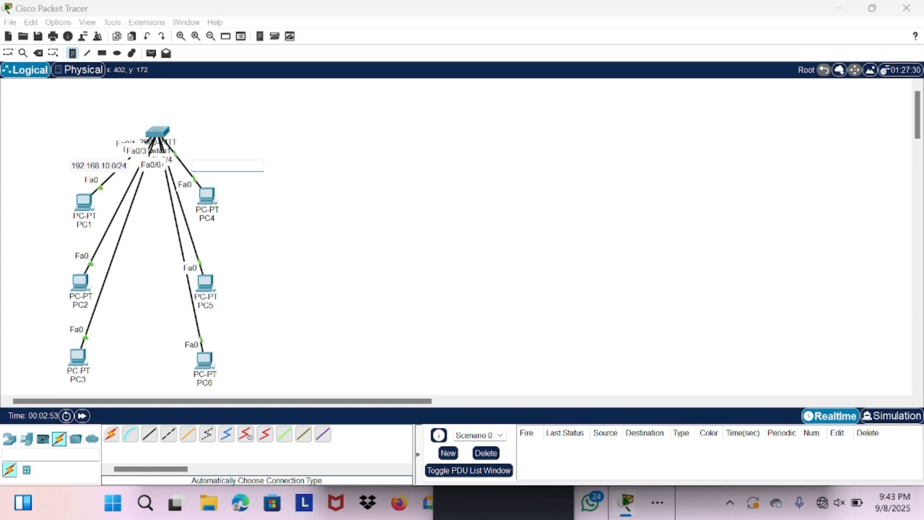
type("192.168.1")
key("BackSpace")
key("BackSpace")
type("20")
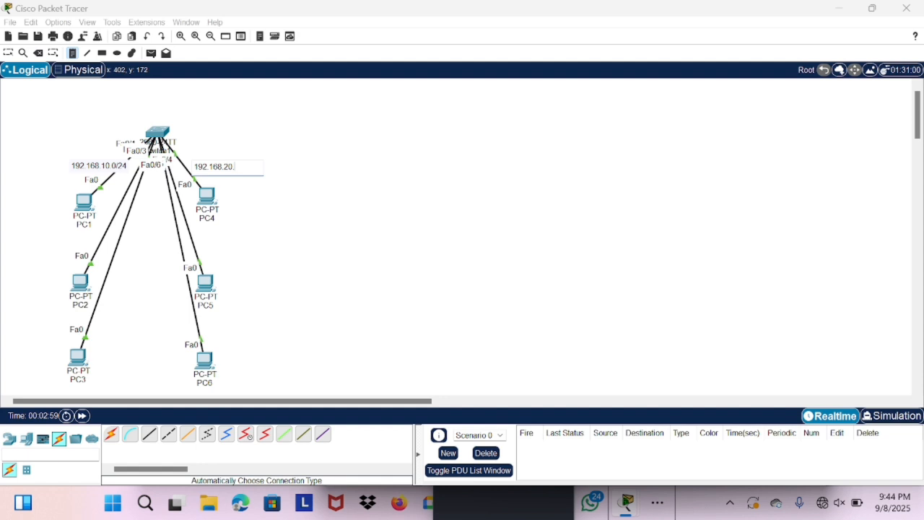
type(".0/24")
Add a note reading VLAN 10 below PC3.
scroll(149, 236, "down", 5)
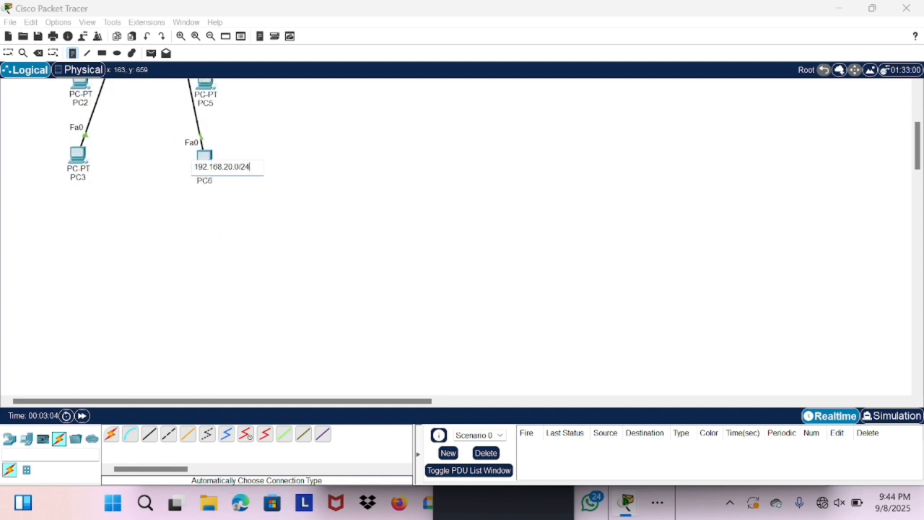
left_click(78, 193)
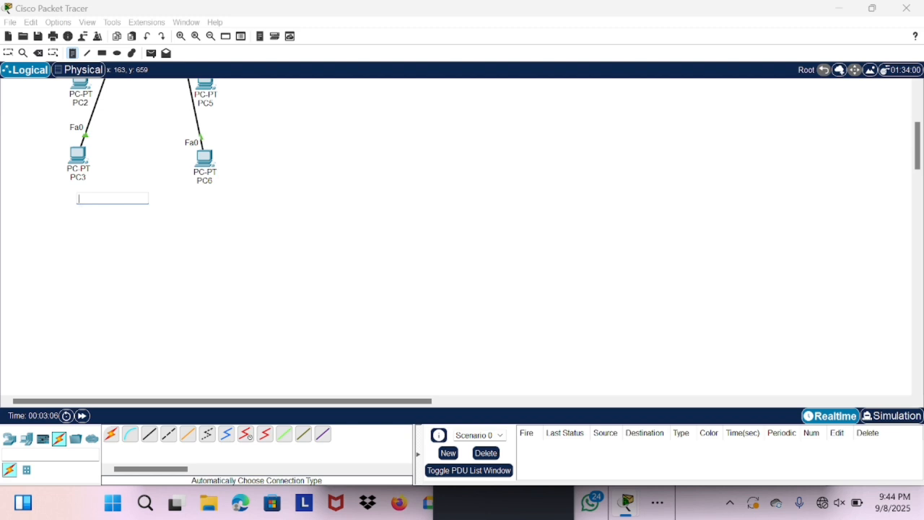
key("Caps_Lock")
type("V")
key("Caps_Lock")
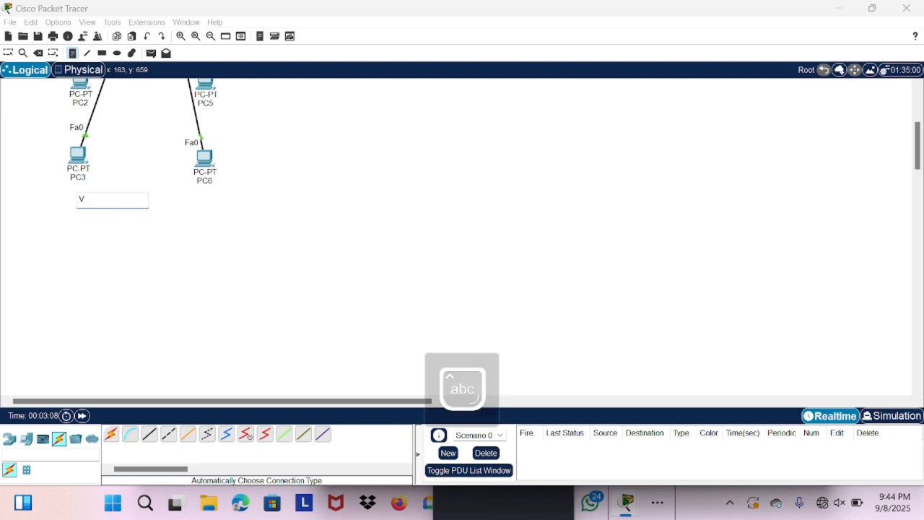
key("Caps_Lock")
type("LAN 10")
Add a note reading VLAN 20 below PC6.
left_click(203, 200)
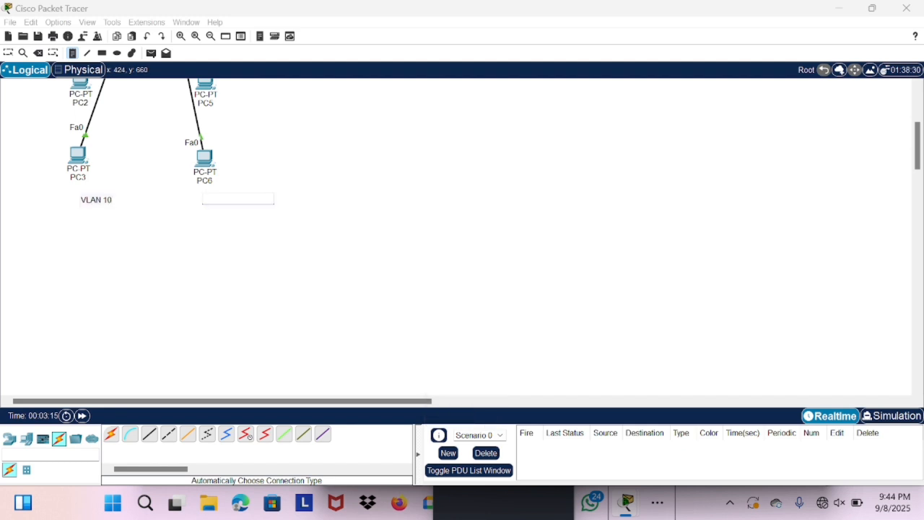
type("VLAN 20")
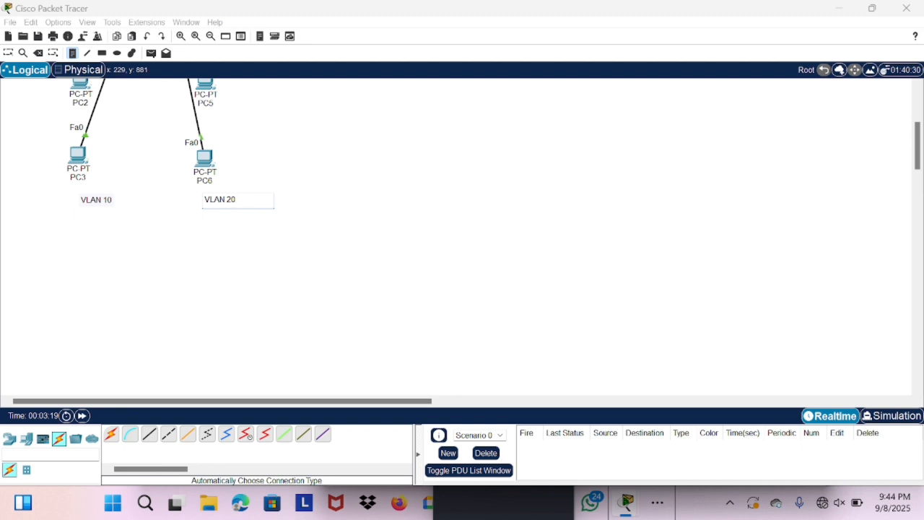
key("Caps_Lock")
scroll(159, 238, "up", 5)
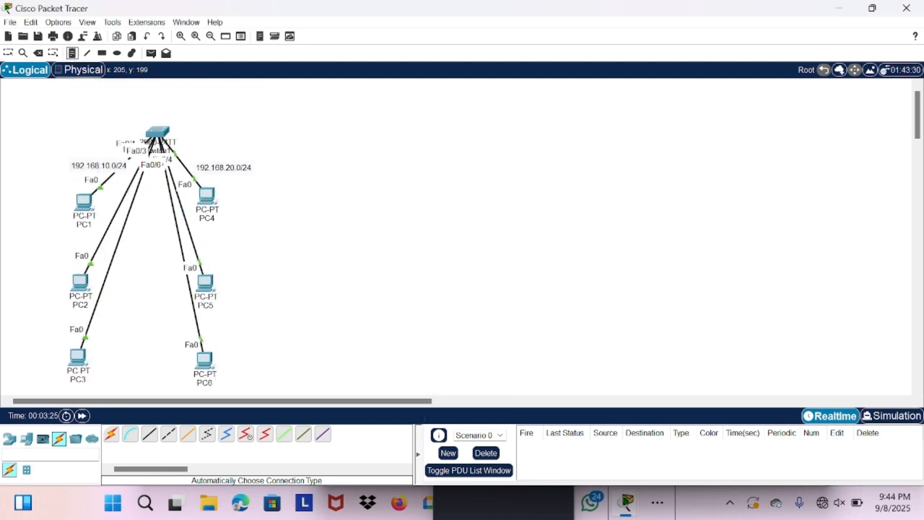
Move the 192.168.10.0/24 note slightly left, away from the switch's port labels.
left_click(7, 54)
left_click_drag(99, 167, 74, 166)
left_click(250, 193)
Draw an unfilled rectangle with a black outline around the whole topology, including the switch, all six PCs and the VLAN notes.
scroll(132, 114, "down", 1)
left_click(52, 52)
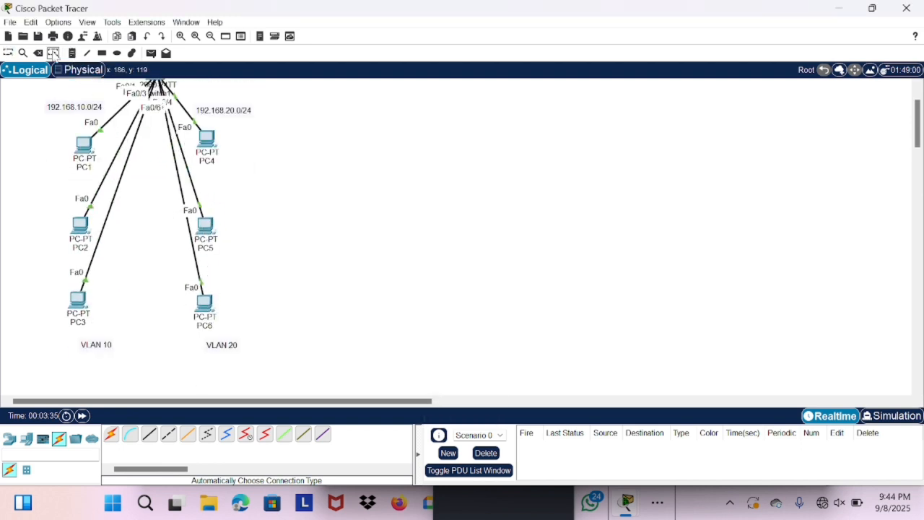
scroll(65, 134, "down", 1)
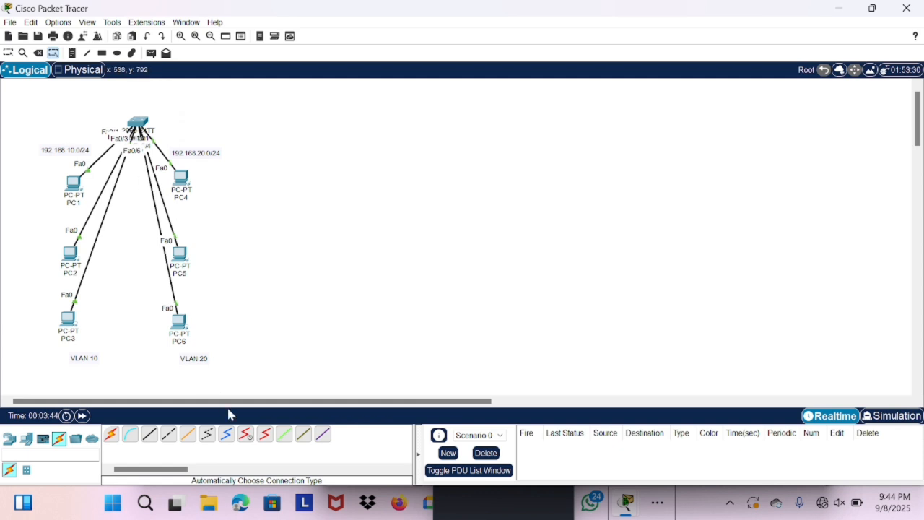
left_click(225, 36)
left_click(507, 180)
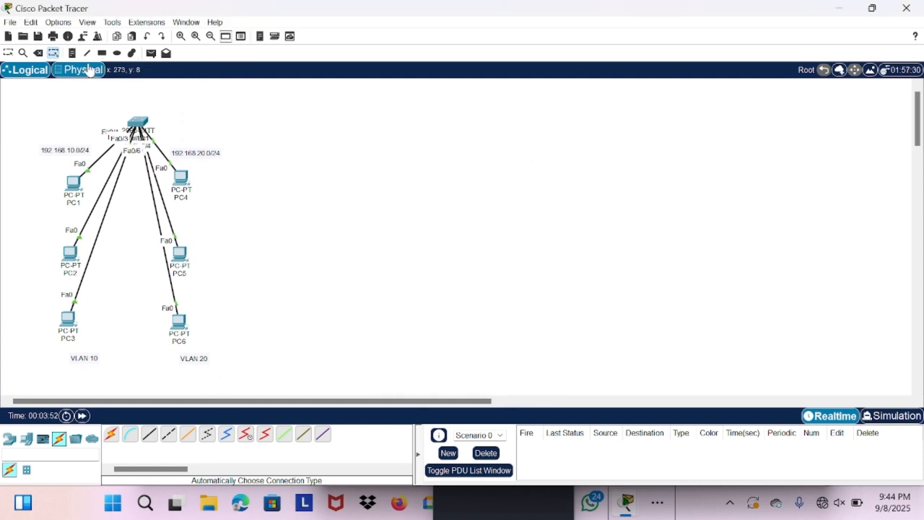
left_click(102, 53)
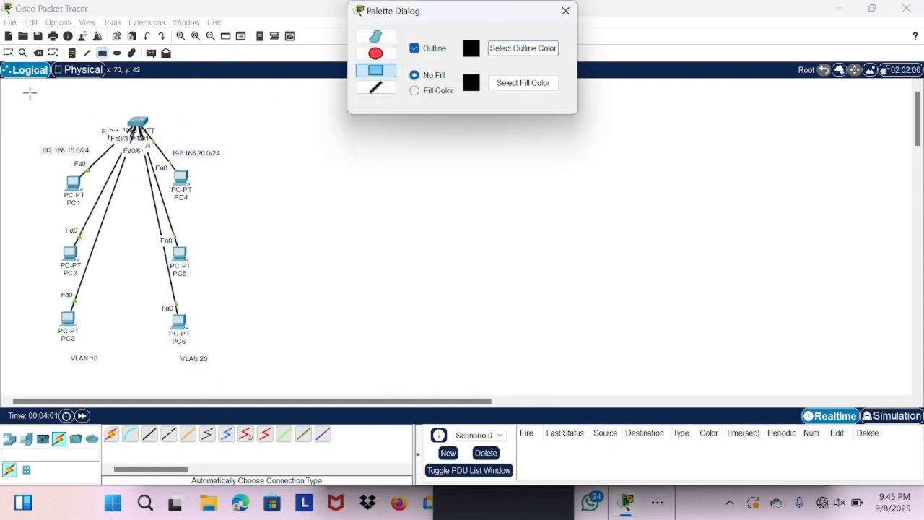
mouse_move(24, 92)
left_mouse_down()
mouse_move(231, 296)
mouse_move(245, 378)
left_mouse_up()
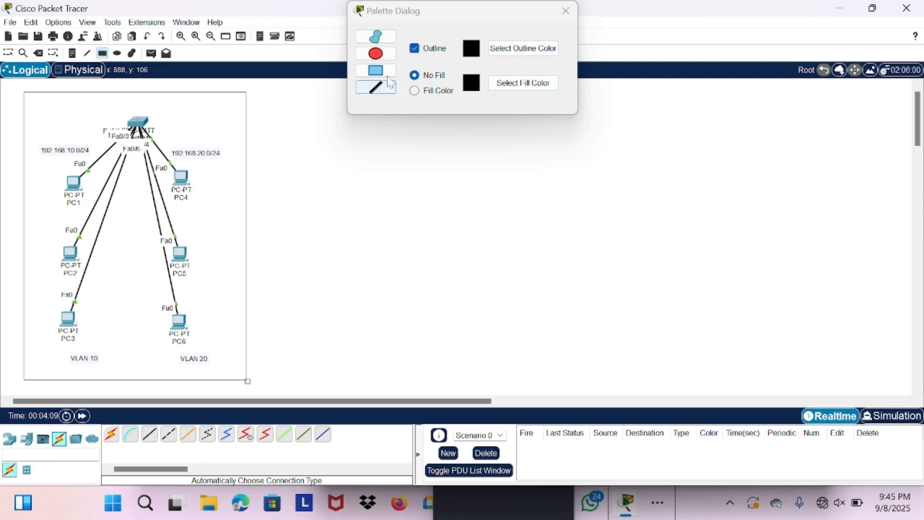
Set the outline colour for drawn shapes to blue #0055ff.
left_click(522, 82)
left_click(357, 179)
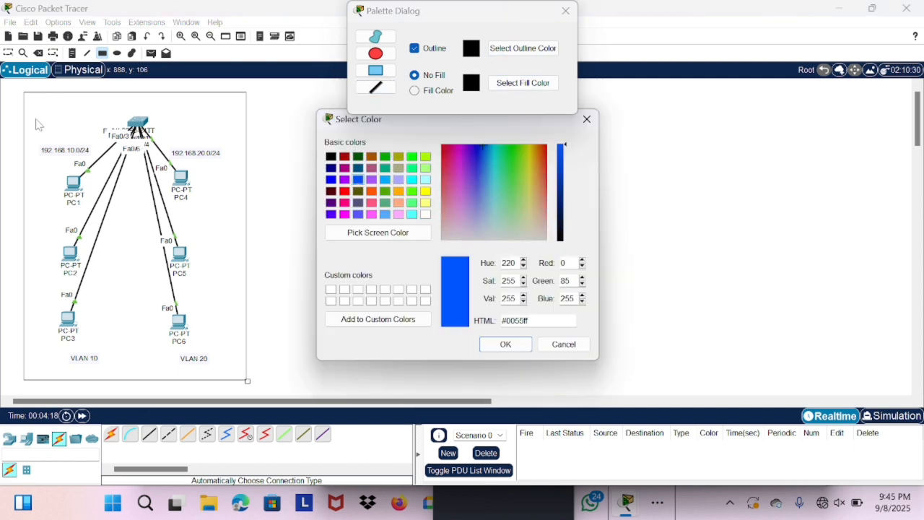
left_click(505, 344)
mouse_move(47, 122)
left_mouse_down()
mouse_move(118, 309)
mouse_move(39, 115)
left_mouse_up()
left_click(38, 53)
left_click(38, 115)
left_click(468, 268)
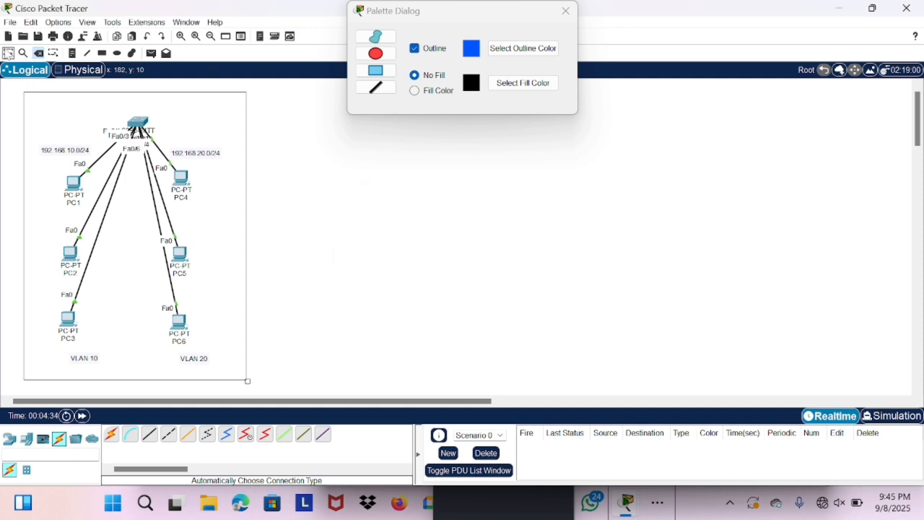
Draw two unfilled rectangles with blue outlines, one around the VLAN 10 PC column and one around the VLAN 20 column.
left_click(376, 70)
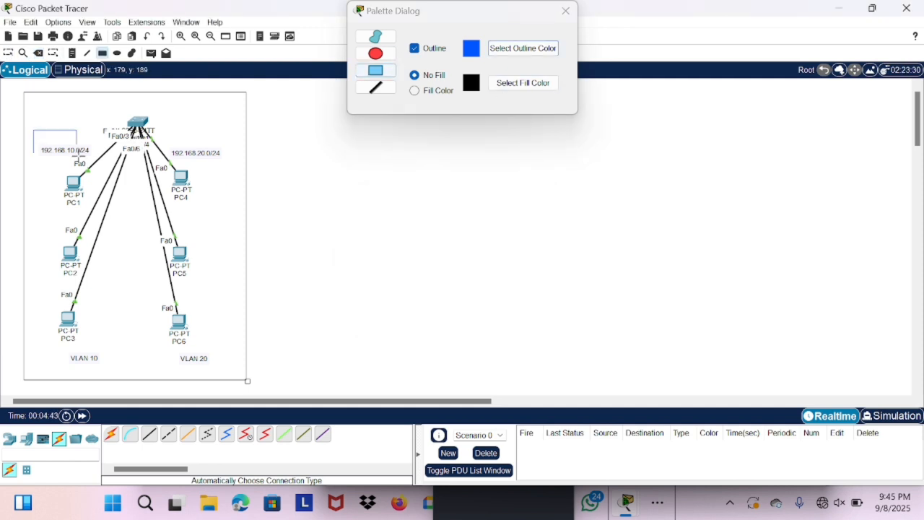
left_click_drag(33, 130, 124, 371)
mouse_move(151, 130)
left_mouse_down()
mouse_move(212, 340)
mouse_move(236, 369)
left_mouse_up()
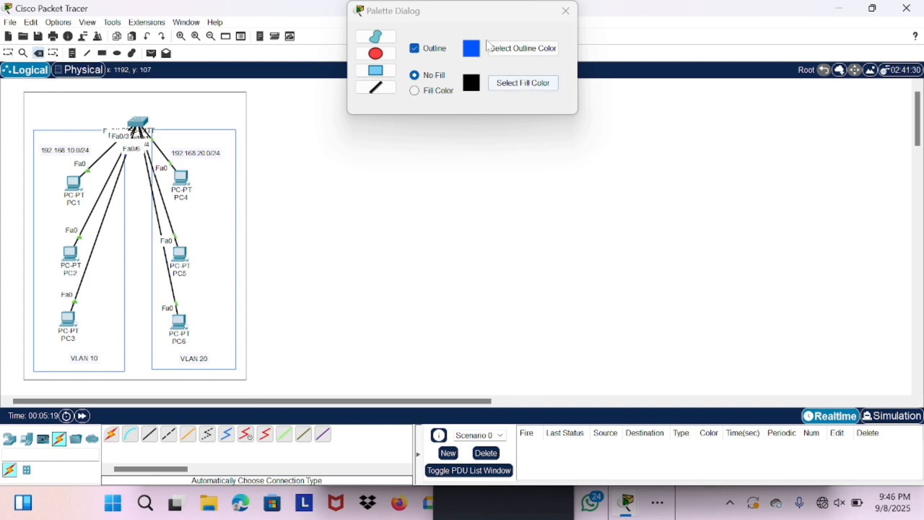
left_click(566, 10)
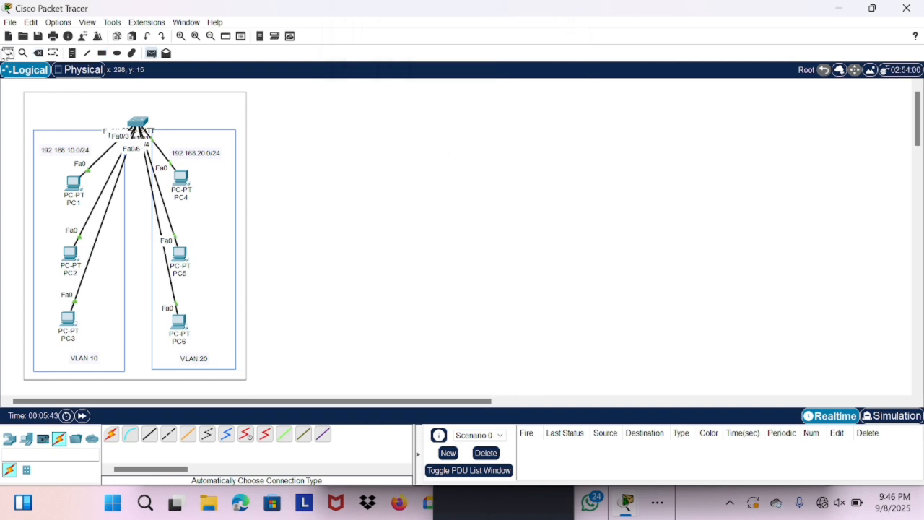
Assign PC4 the static IPv4 address 192.168.20.1 with its default subnet mask.
left_click(181, 180)
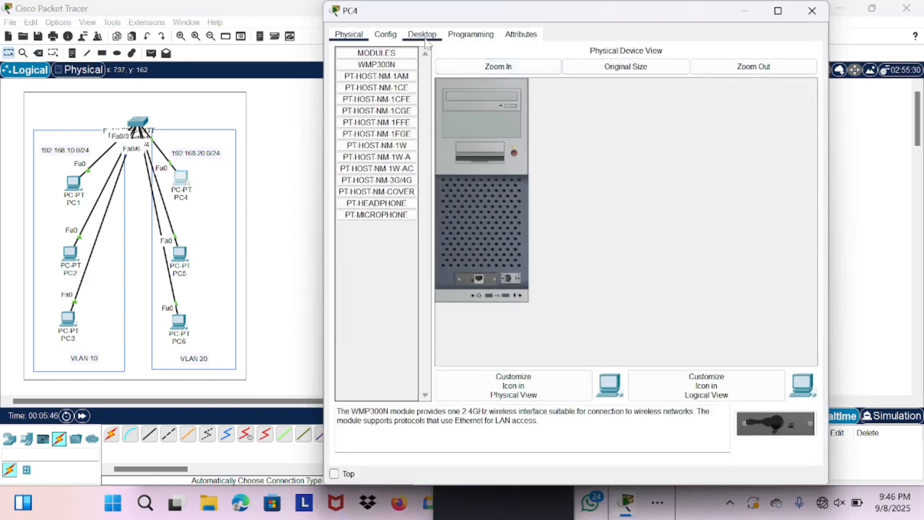
left_click(422, 35)
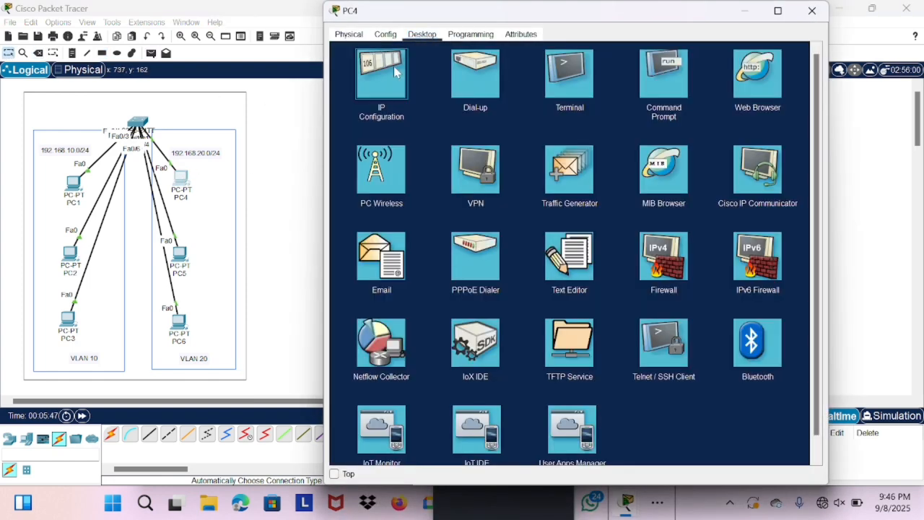
left_click(379, 73)
left_click(547, 110)
type("192")
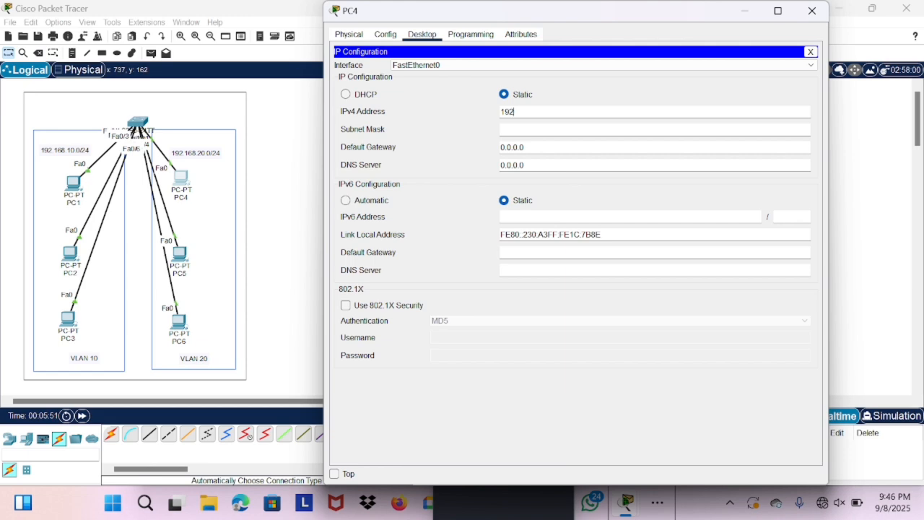
type(".168.20.1")
key("Tab")
Assign PC5 the static IPv4 address 192.168.20.2 with subnet mask 255.255.255.0.
left_click(180, 255)
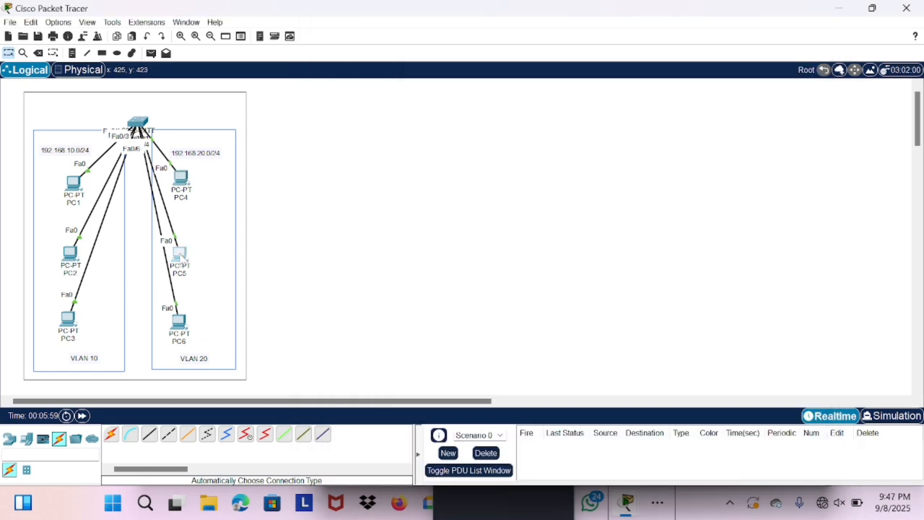
left_click(421, 35)
left_click(389, 85)
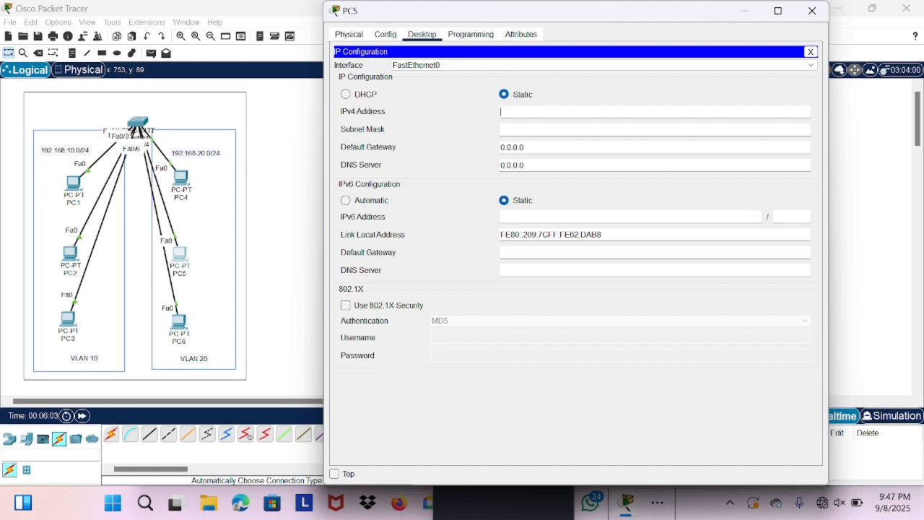
type("192.168.20.2")
key("Tab")
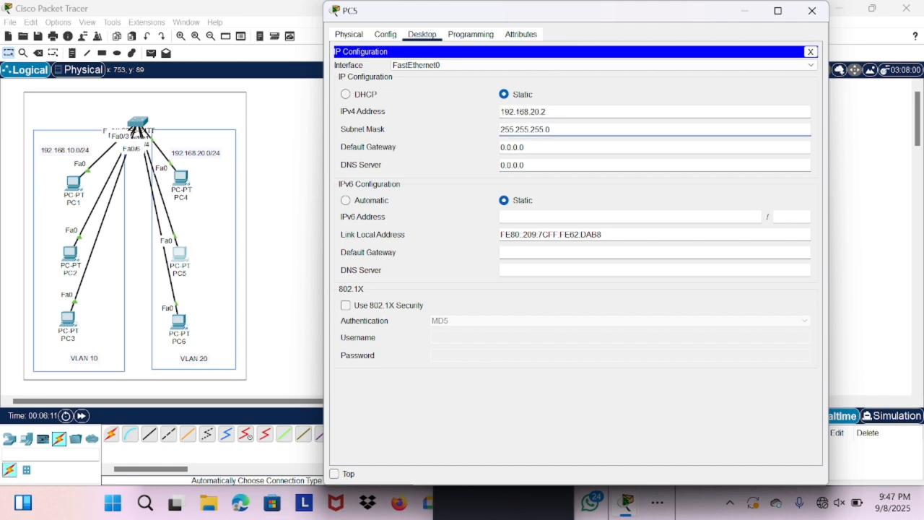
Copy PC5's IPv4 address into PC6's IP configuration, change it to 192.168.20.3, and fill in the default subnet mask.
left_click_drag(546, 112, 496, 114)
key("ctrl+c")
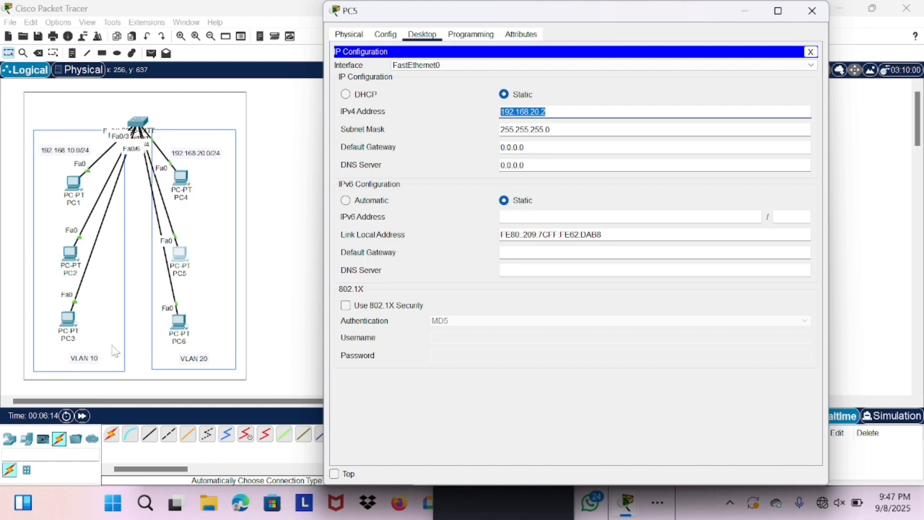
left_click(177, 323)
left_click(425, 33)
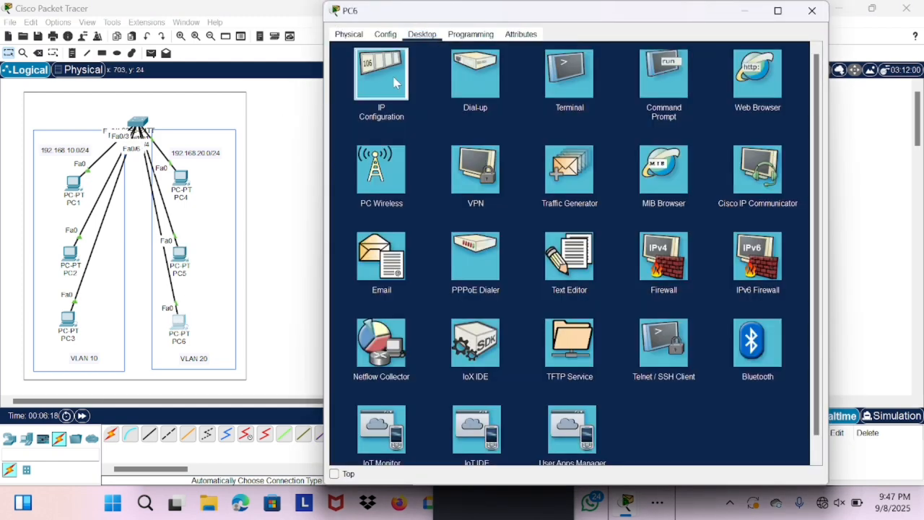
left_click(375, 78)
left_click(505, 111)
key("ctrl+v")
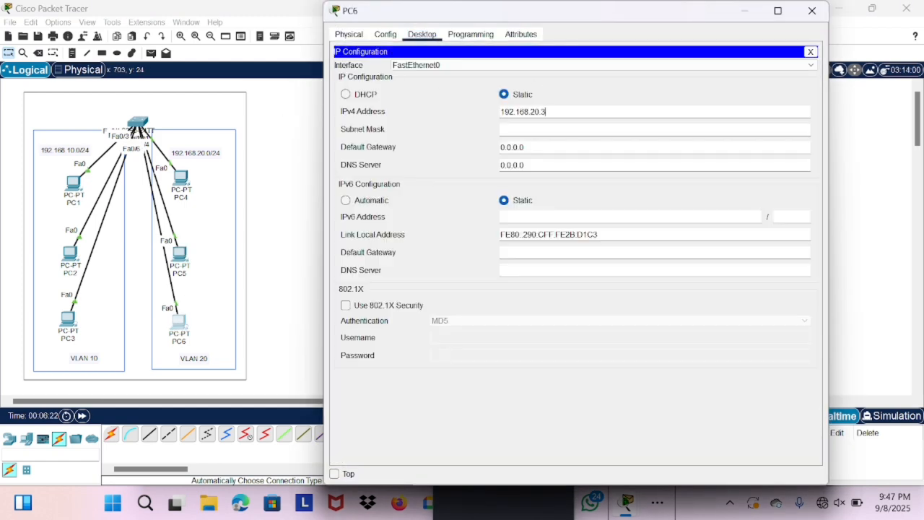
key("Tab")
left_click(278, 183)
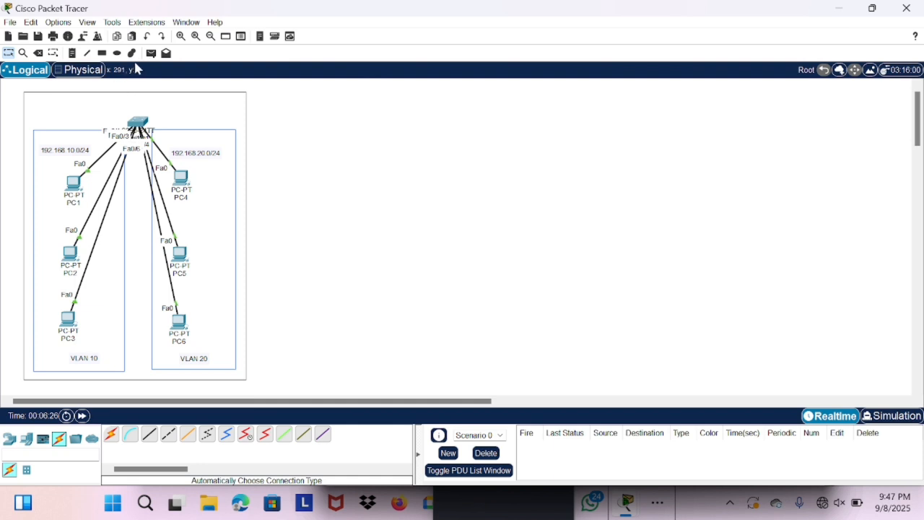
Test connectivity in VLAN 10 by sending simple PDUs from PC1 to PC2 and from PC2 to PC3.
left_click(151, 52)
left_click(75, 184)
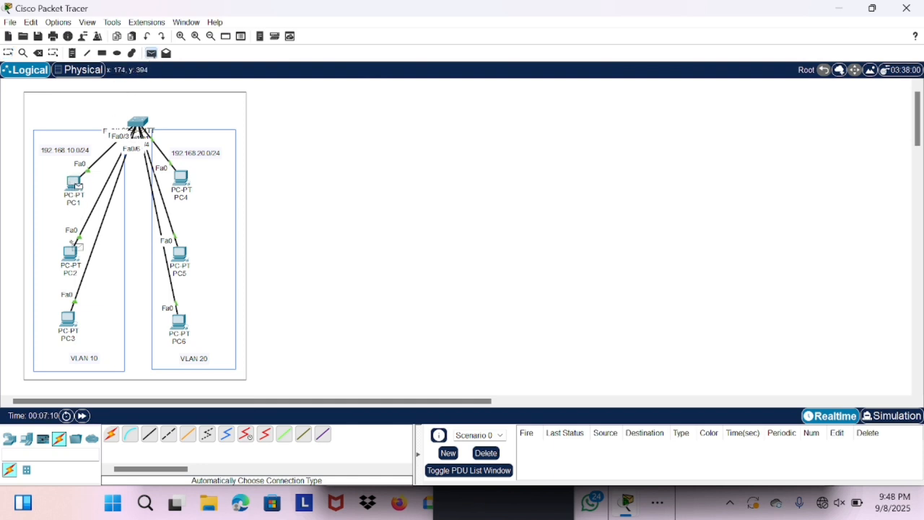
left_click(70, 252)
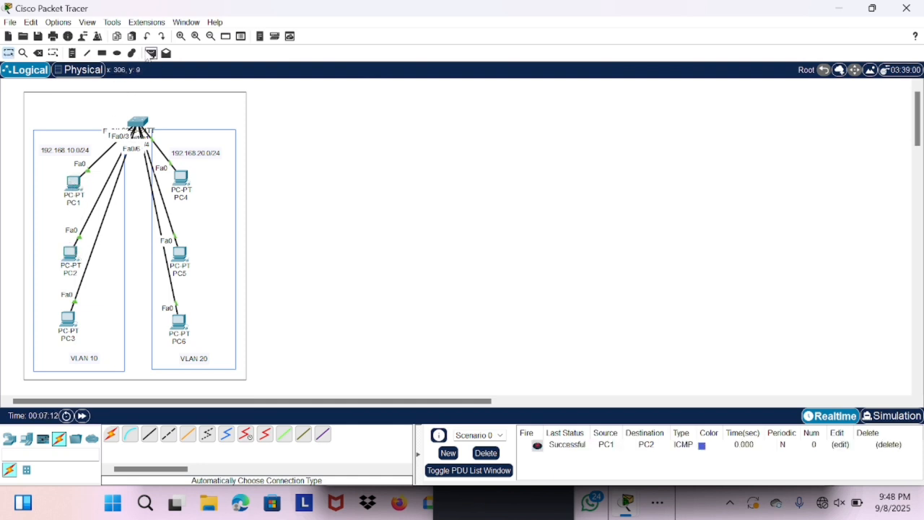
left_click(151, 52)
left_click(72, 253)
left_click(68, 320)
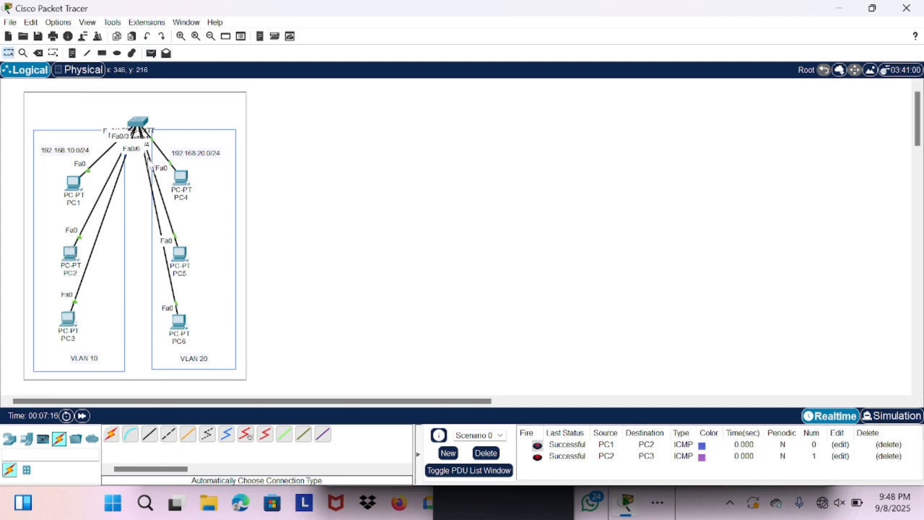
Send simple PDUs from PC4 to PC5 and from PC5 to PC6, and review their statuses in the PDU list.
left_click(151, 53)
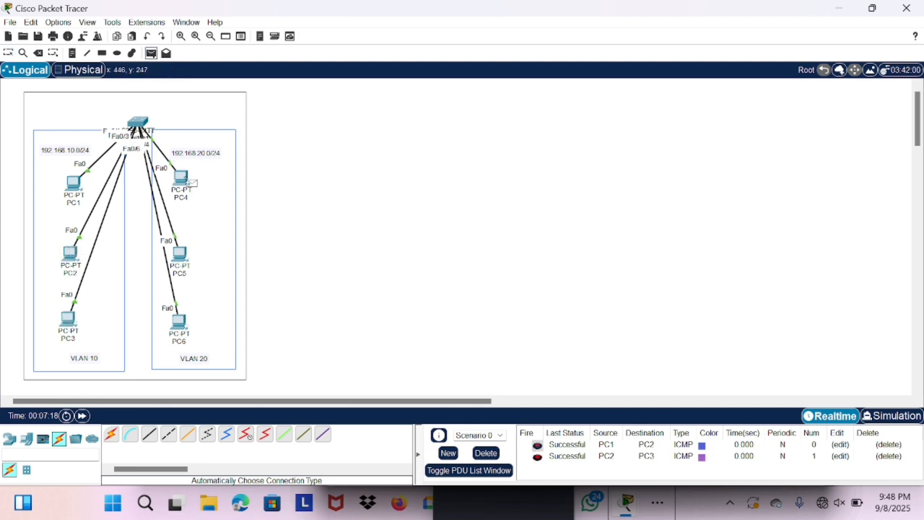
left_click(181, 178)
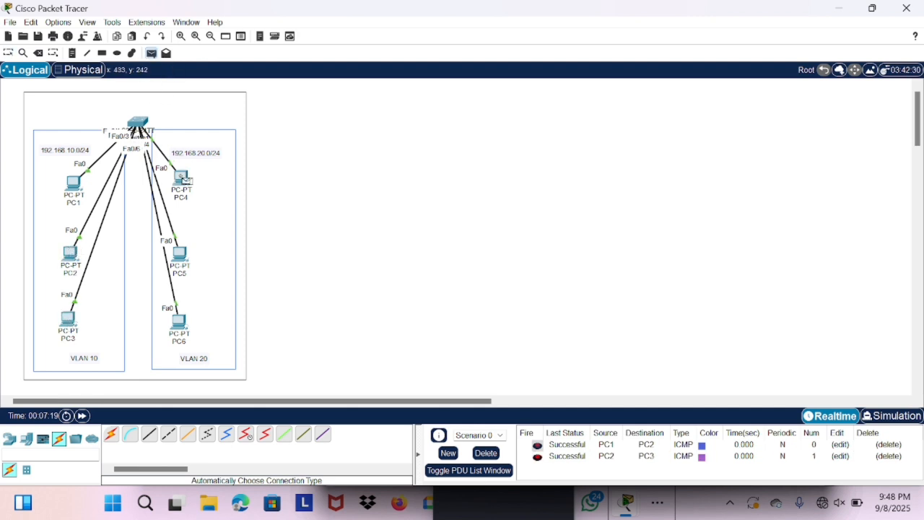
left_click(180, 253)
left_click(151, 53)
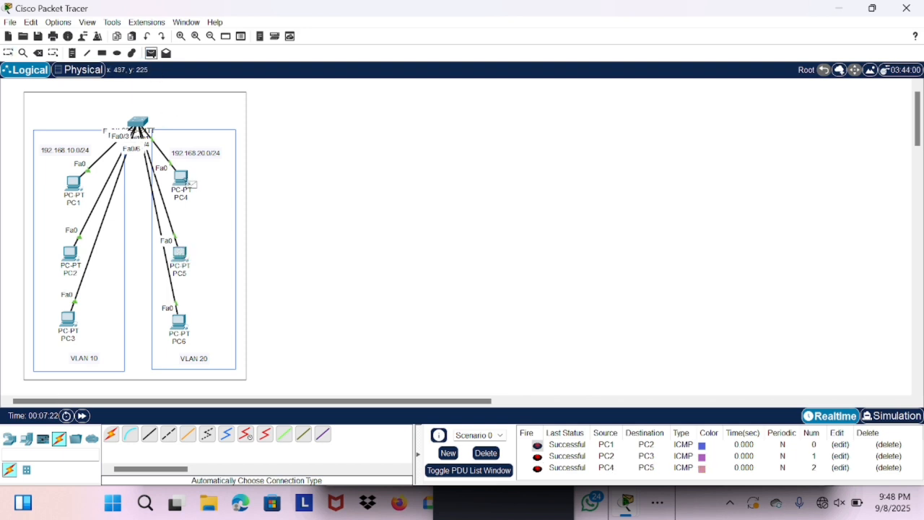
left_click(181, 253)
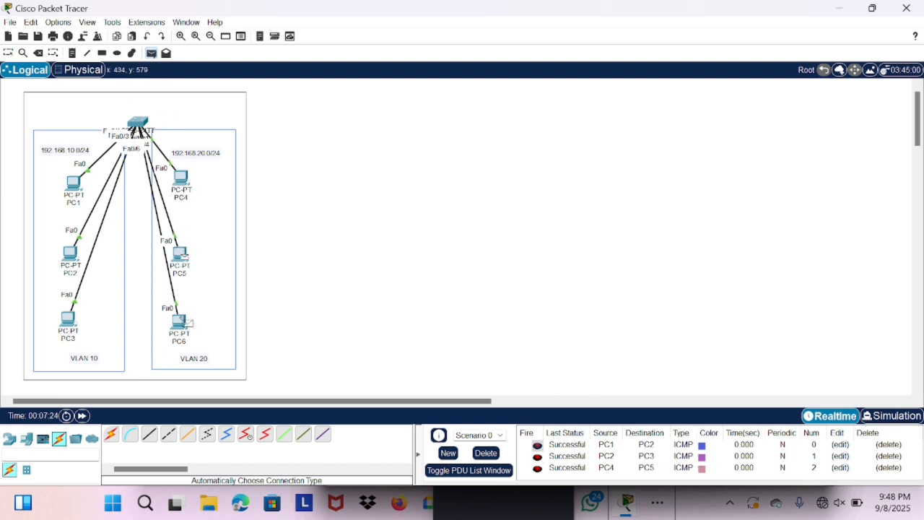
left_click(180, 322)
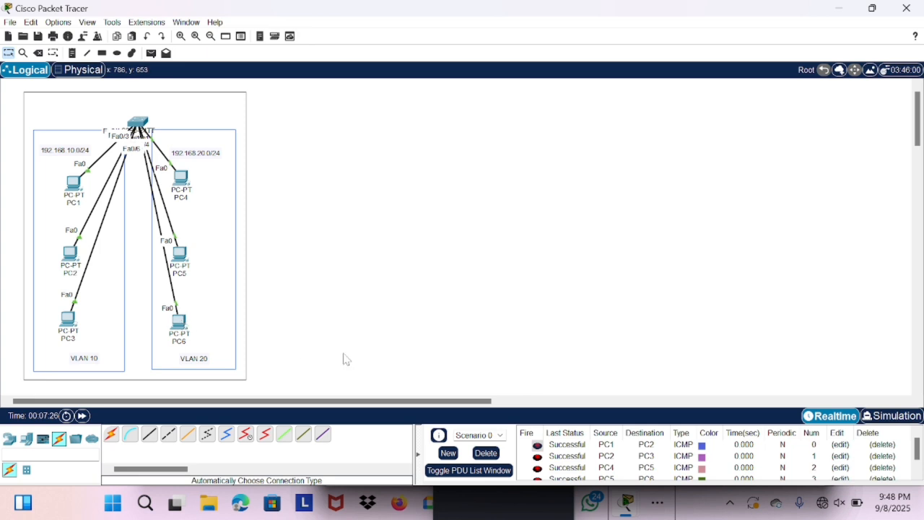
scroll(590, 469, "down", 1)
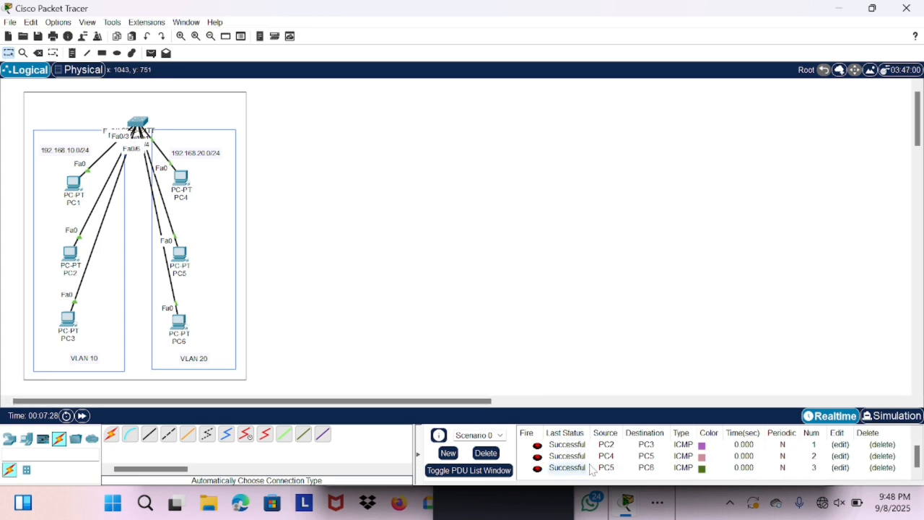
scroll(591, 468, "up", 1)
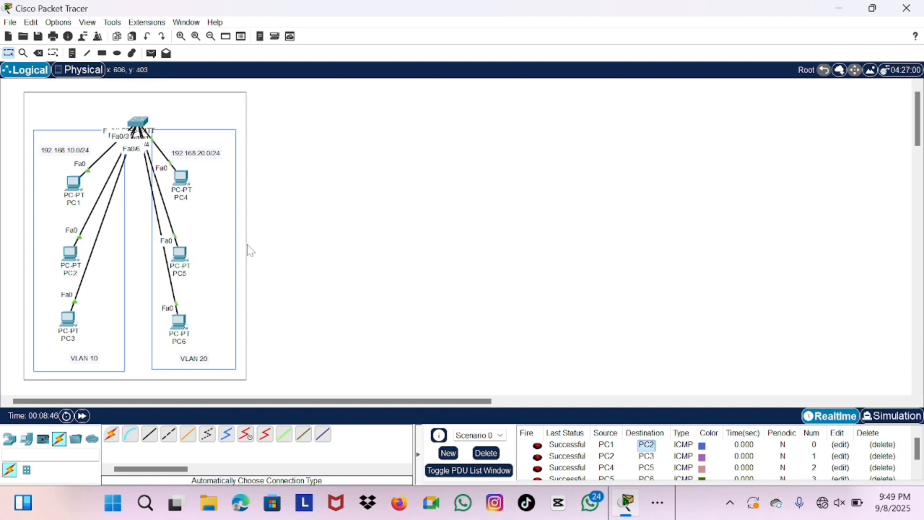
Open the switch's command line and enter global configuration mode with enable and conf t.
left_click(142, 125)
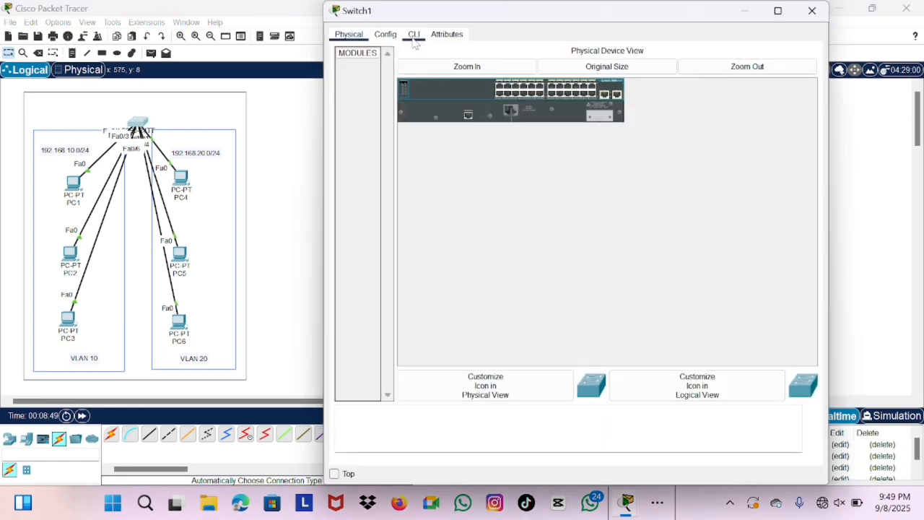
left_click(414, 36)
key("Return")
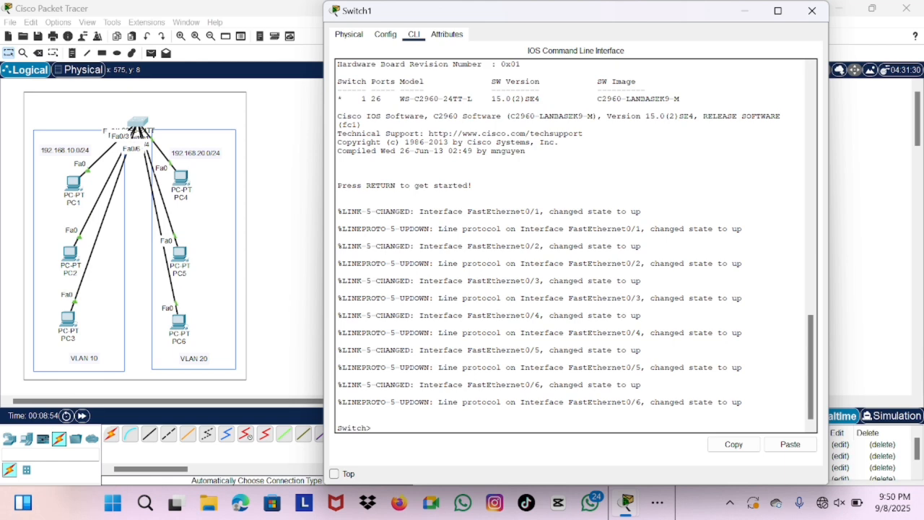
type("enable")
key("Return")
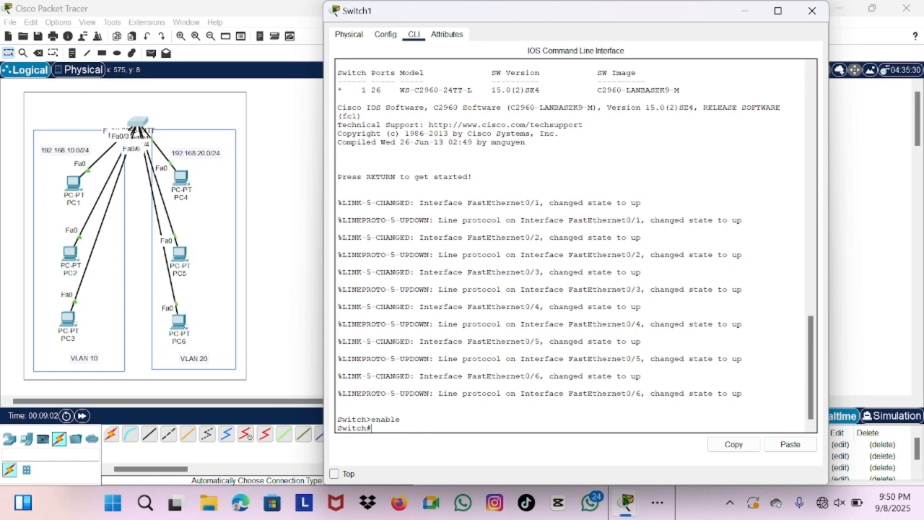
type("conf t")
key("Return")
type("in")
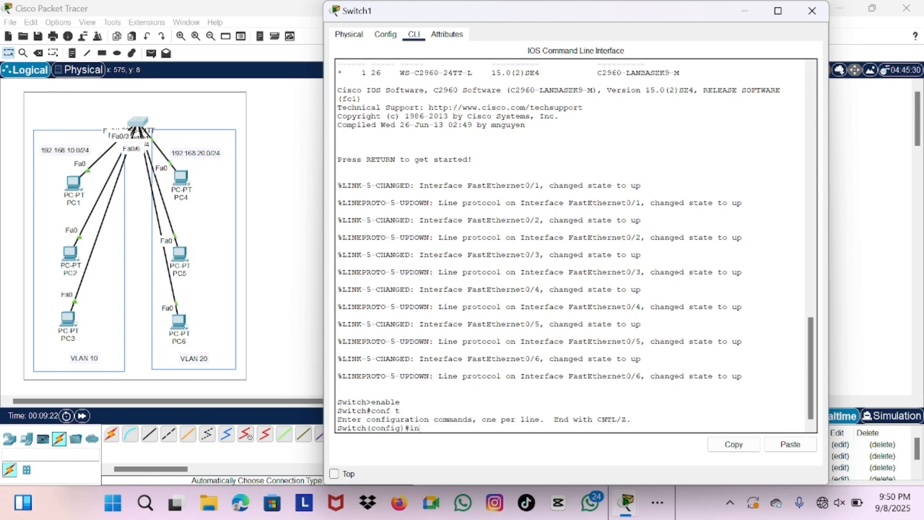
type("terface fa0/1")
key("Return")
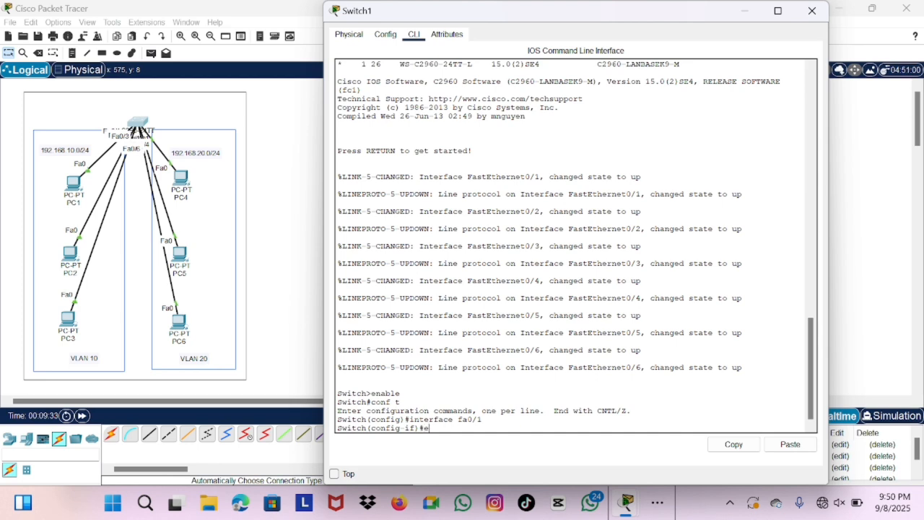
type("exit")
key("Return")
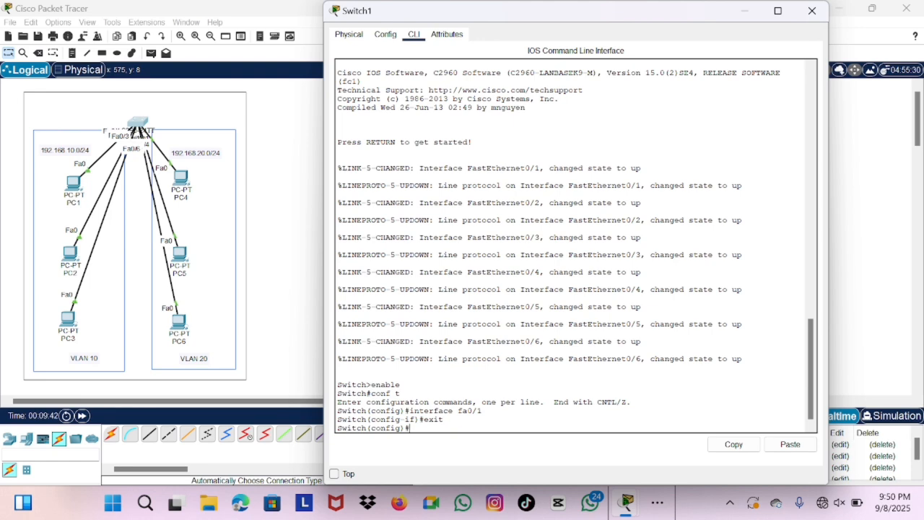
Create VLAN 10 on the switch with the name programing and return to privileged EXEC mode.
type("vlan10")
key("BackSpace")
key("BackSpace")
type("10")
key("Return")
type("name programi")
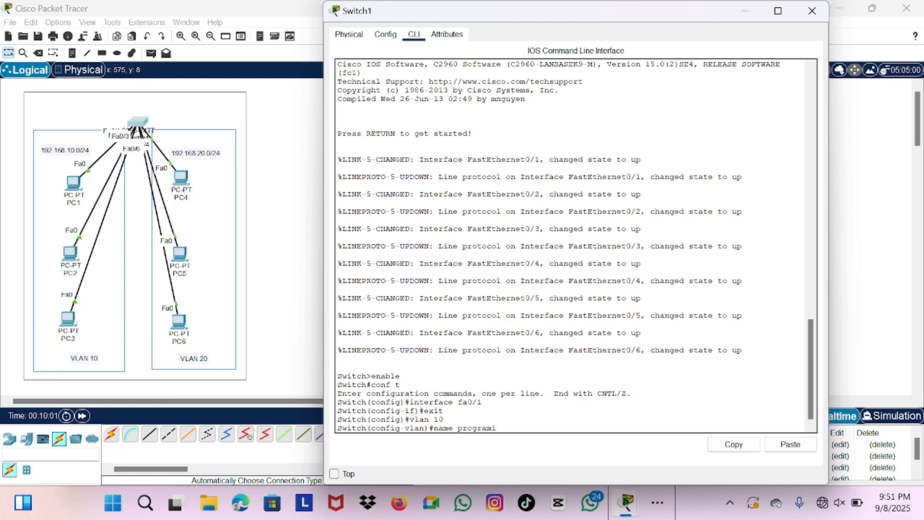
type("ng")
key("Return")
type("exit")
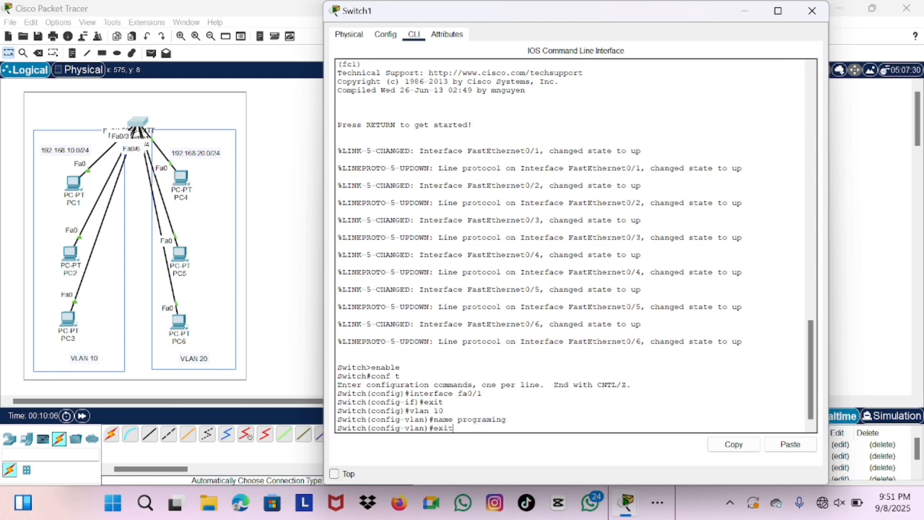
key("Return")
type("exit")
key("Return")
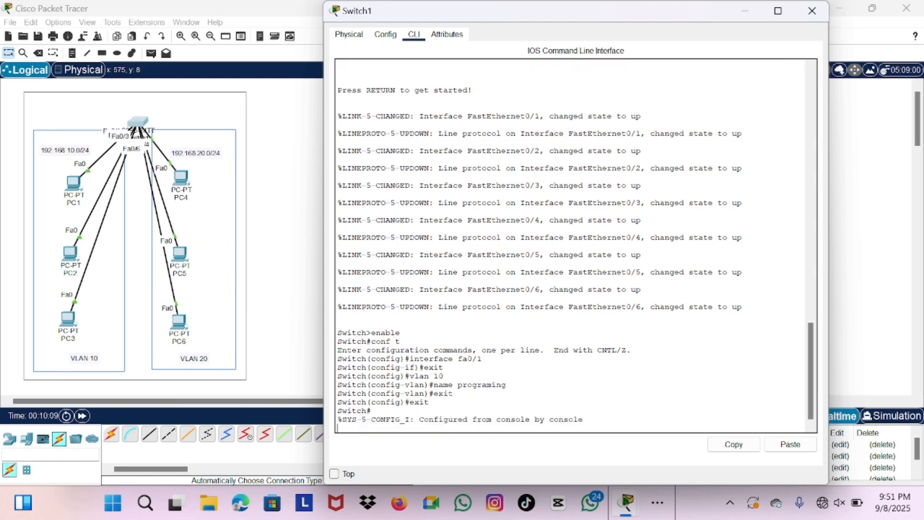
key("Return")
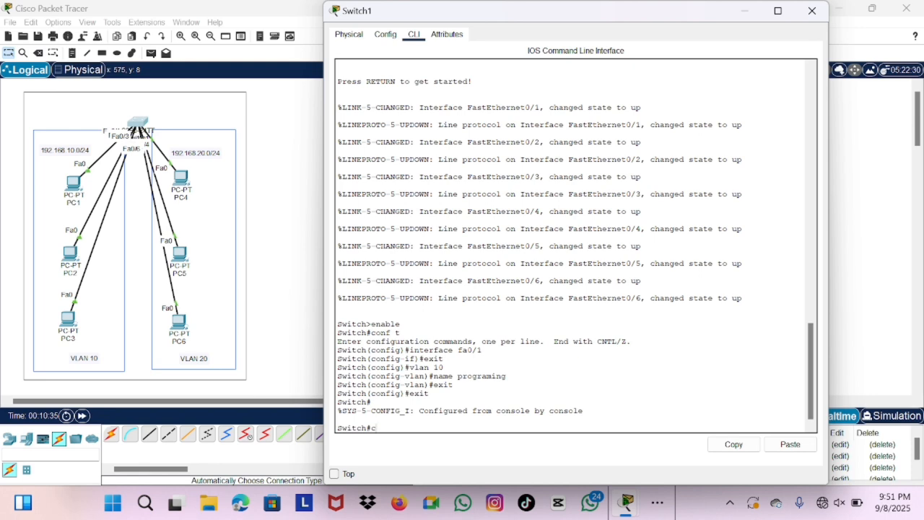
Run do show vlan brief from global configuration mode and examine the entries for VLAN 1 and VLAN 10.
type("conf t")
key("Return")
type("do show")
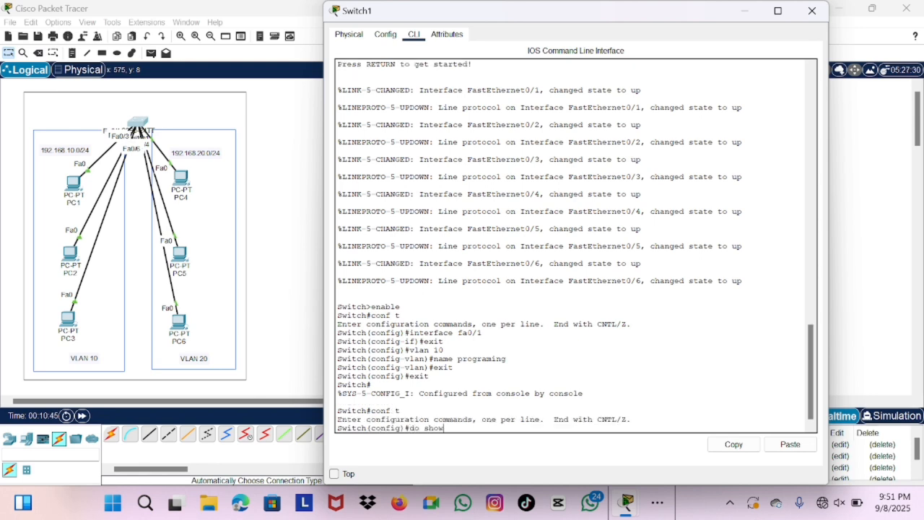
type(" vlan brief")
key("Return")
left_click_drag(337, 315, 636, 376)
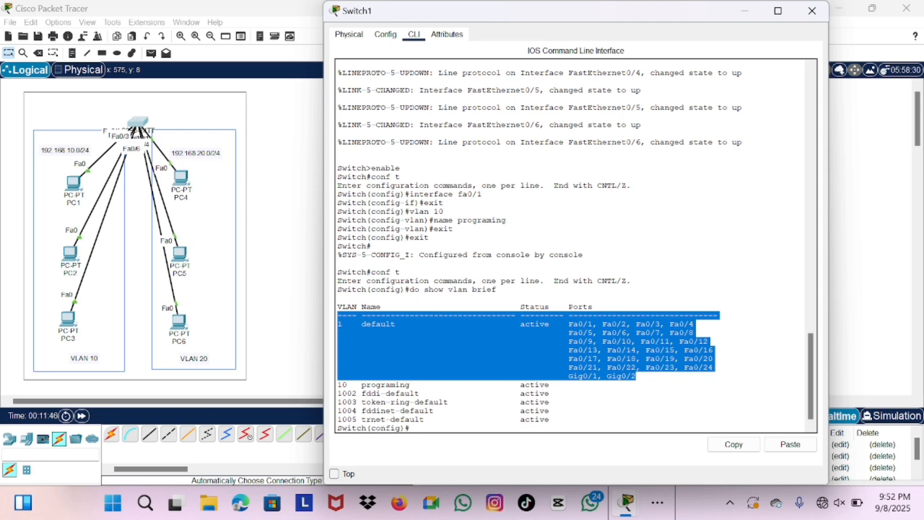
left_click_drag(337, 385, 555, 385)
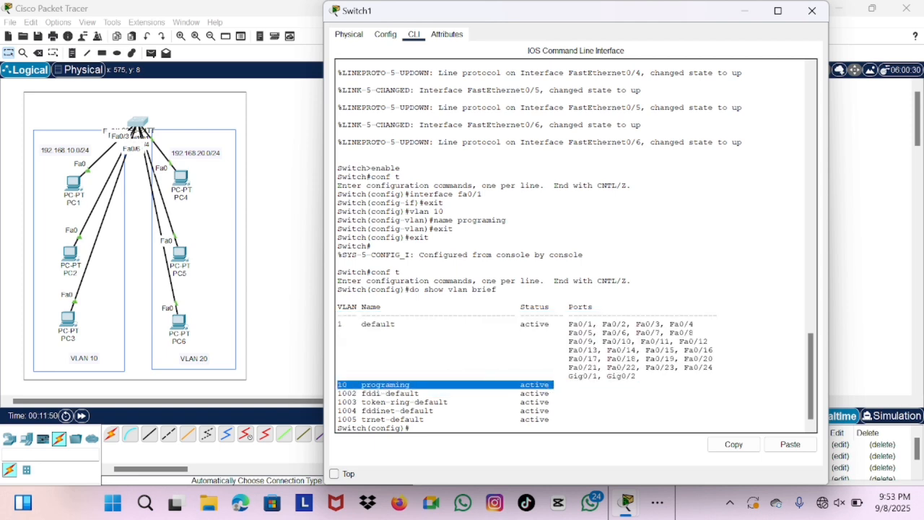
left_click(467, 367)
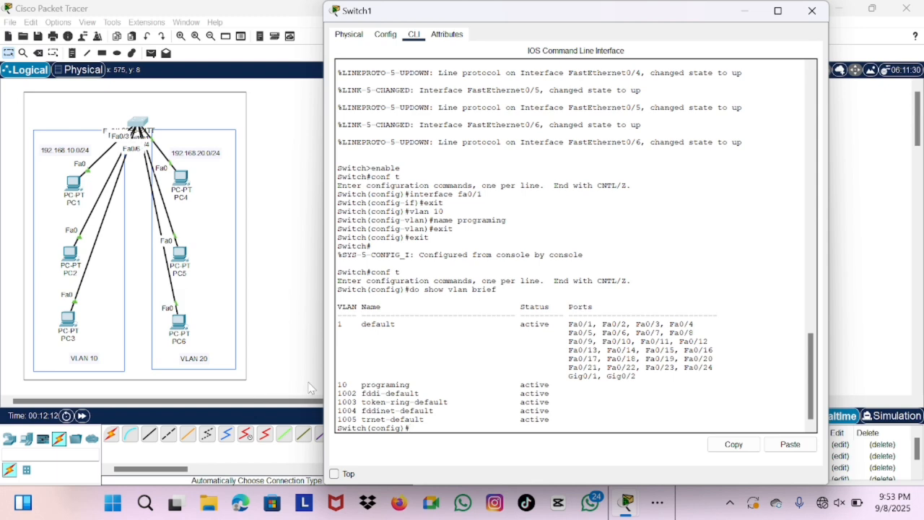
Nudge PC1 and PC2 slightly up and to the left within the VLAN 10 rectangle.
mouse_move(72, 185)
left_mouse_down()
mouse_move(41, 124)
mouse_move(71, 182)
left_mouse_up()
mouse_move(71, 256)
left_mouse_down()
mouse_move(24, 181)
mouse_move(68, 250)
left_mouse_up()
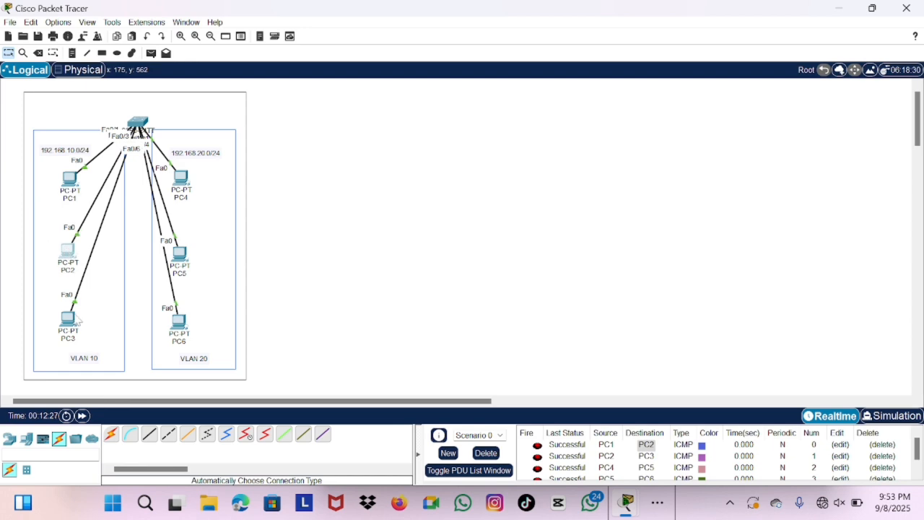
Nudge PC3 slightly down and to the left within the VLAN 10 rectangle.
mouse_move(69, 318)
left_mouse_down()
mouse_move(61, 249)
mouse_move(41, 295)
mouse_move(65, 306)
mouse_move(67, 320)
left_mouse_up()
left_click(67, 320)
left_click(125, 170)
Set the switch's interface fa0/1 to access mode and assign it to VLAN 10 from its command line.
left_click(138, 124)
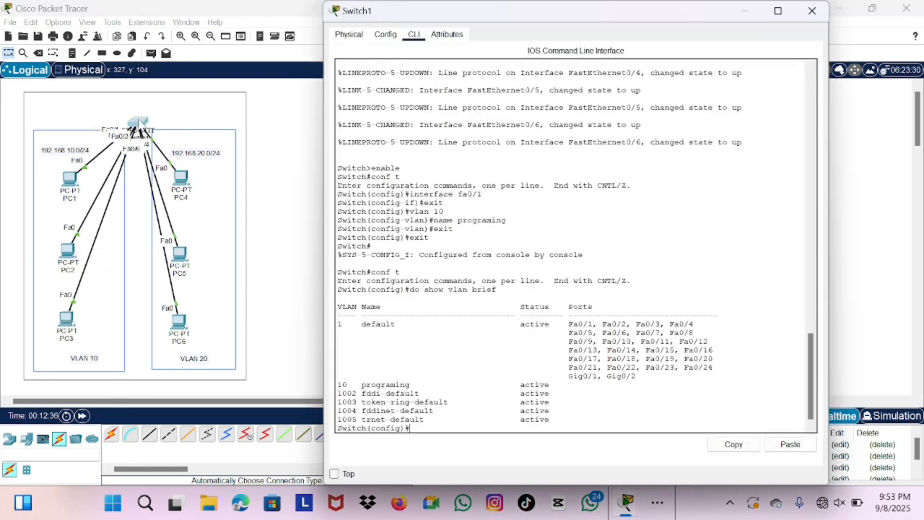
type("interface")
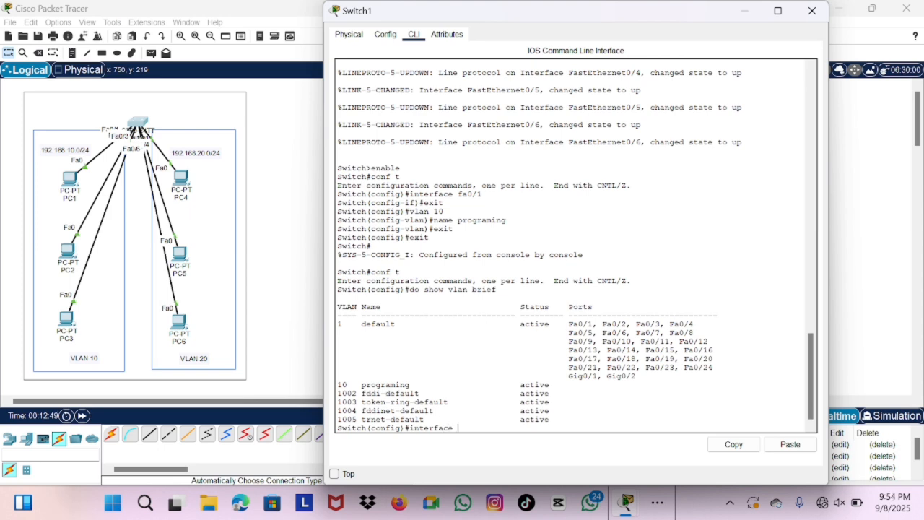
type(" fa")
type("swit")
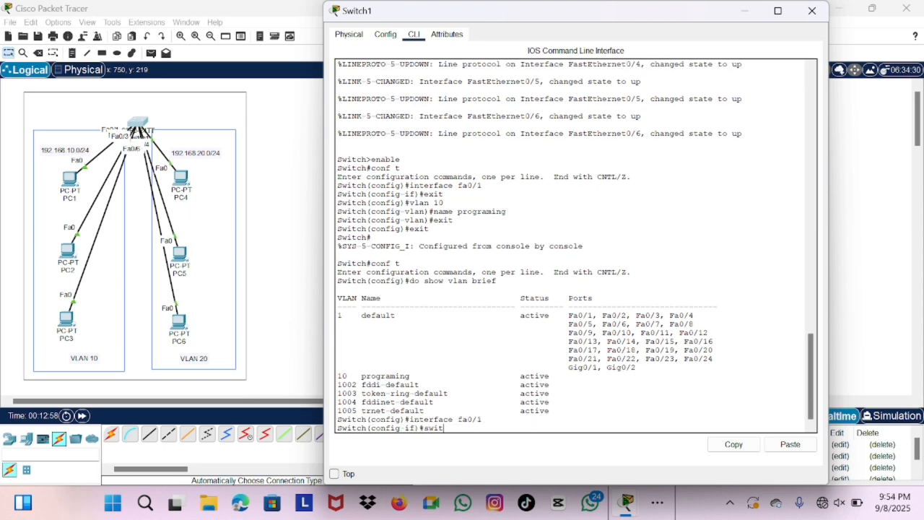
type("chport mode access")
key("Return")
type("swi")
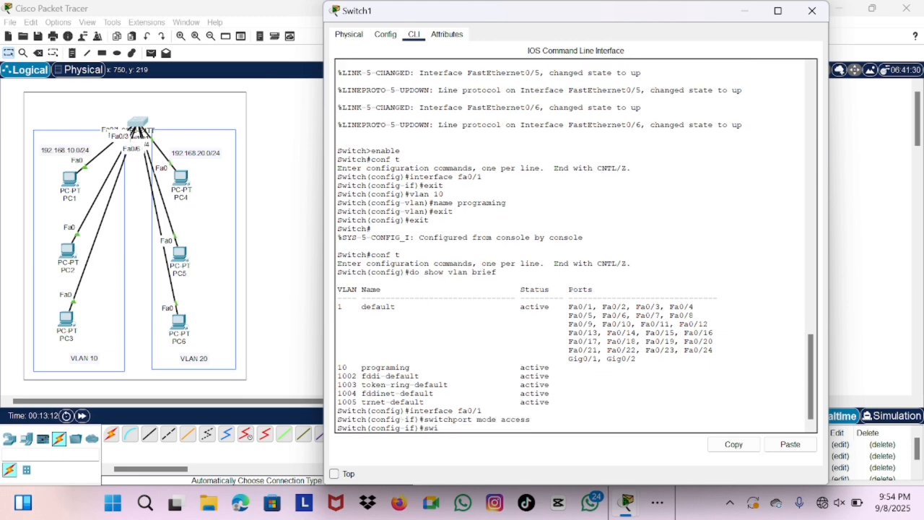
type("tchport access vlan 10")
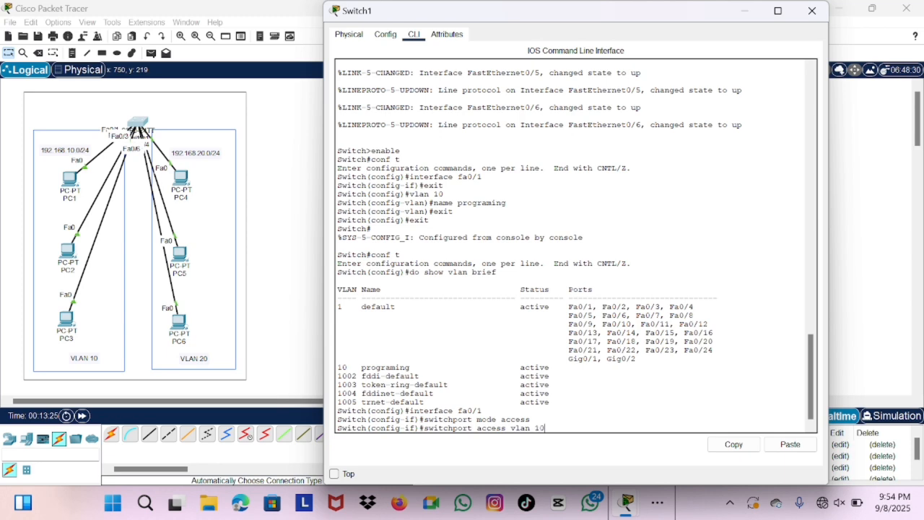
key("Return")
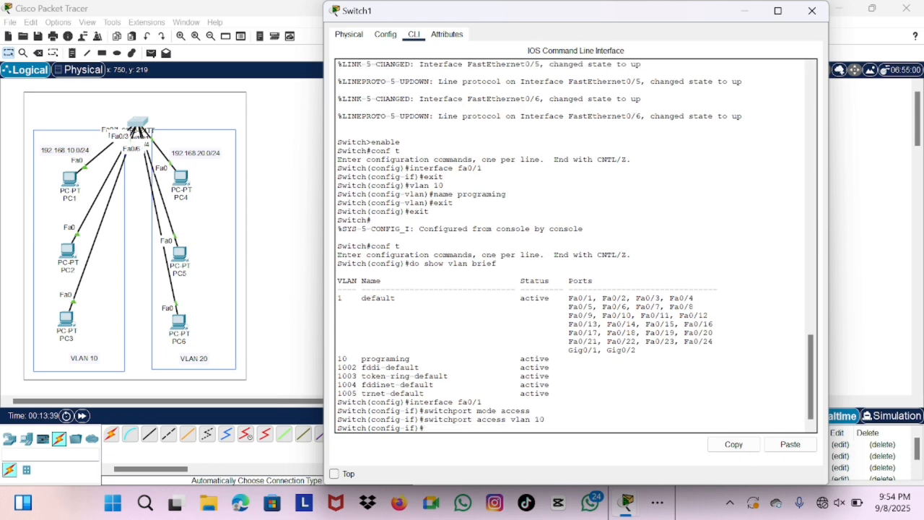
Run do show vlan brief from interface configuration mode and examine the ports listed for VLAN 10.
type("do show vlan brief")
key("Return")
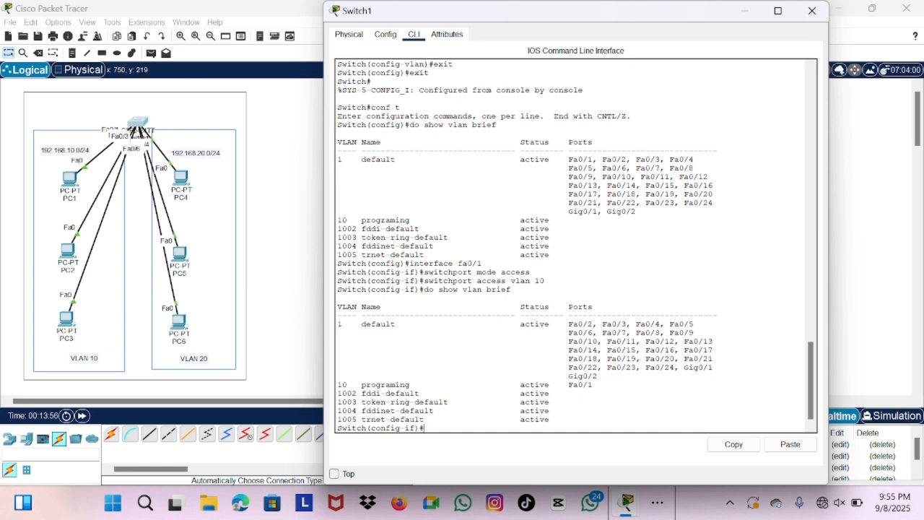
left_click_drag(338, 385, 594, 385)
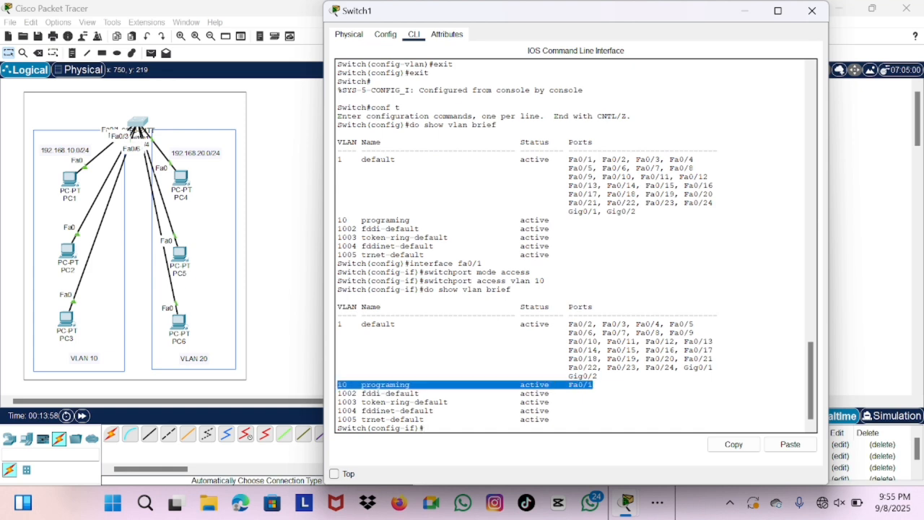
left_click(596, 394)
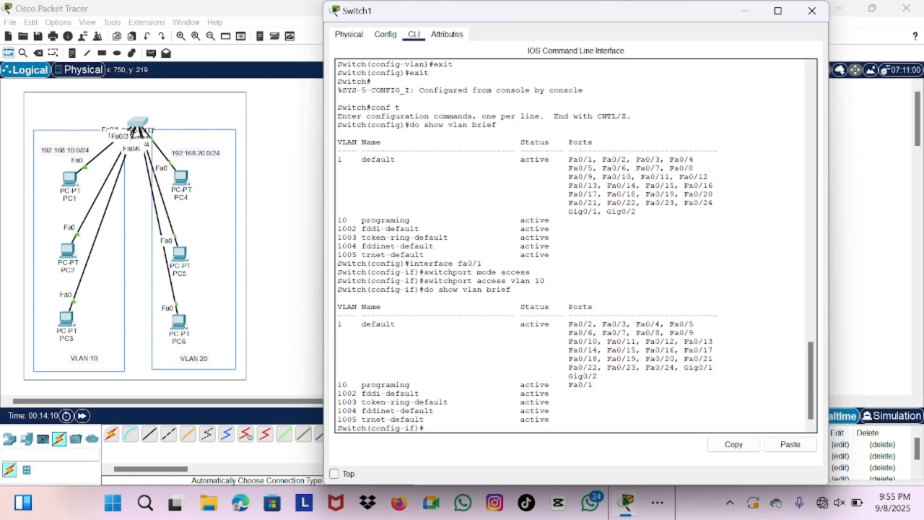
Set interface fa0/2 to access mode, assign it to VLAN 10, and return to global configuration mode.
type("exit")
key("Return")
type("interface fa0/2")
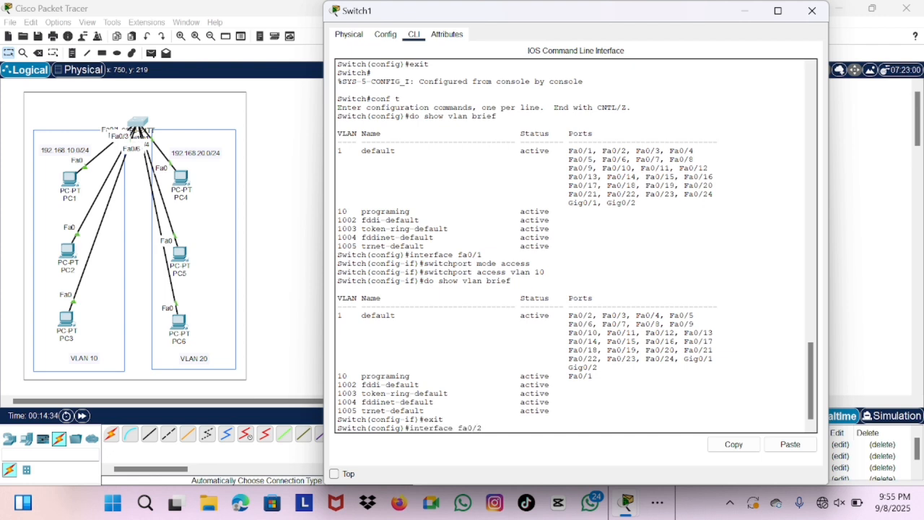
key("Return")
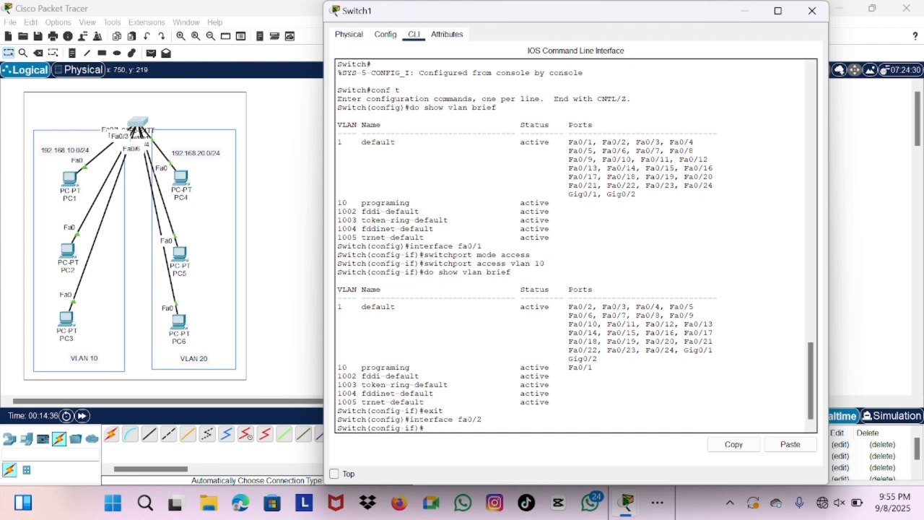
type("switchport mode access")
key("Return")
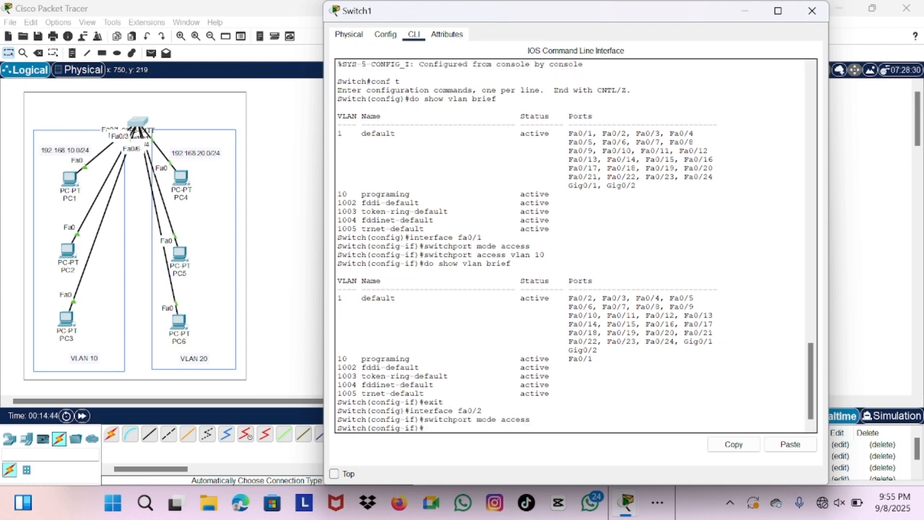
type("switchport access vlan 10")
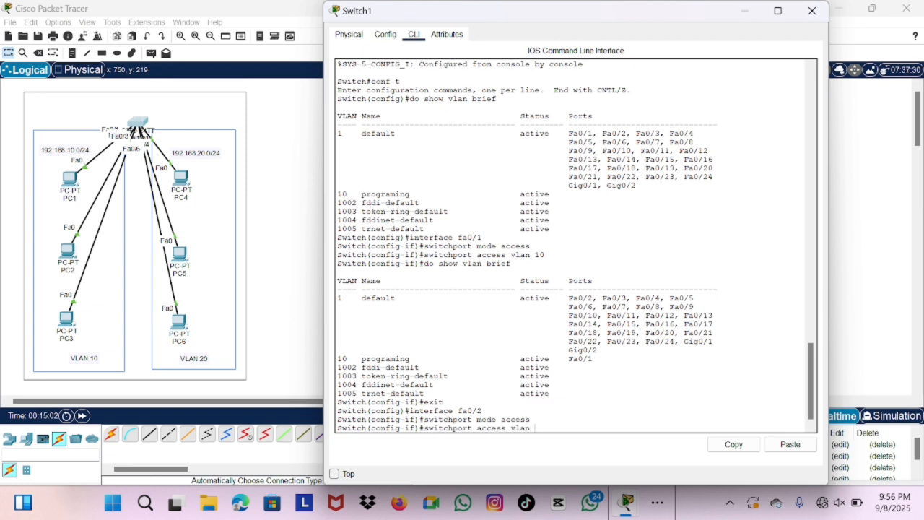
key("Return")
type("exit")
key("Return")
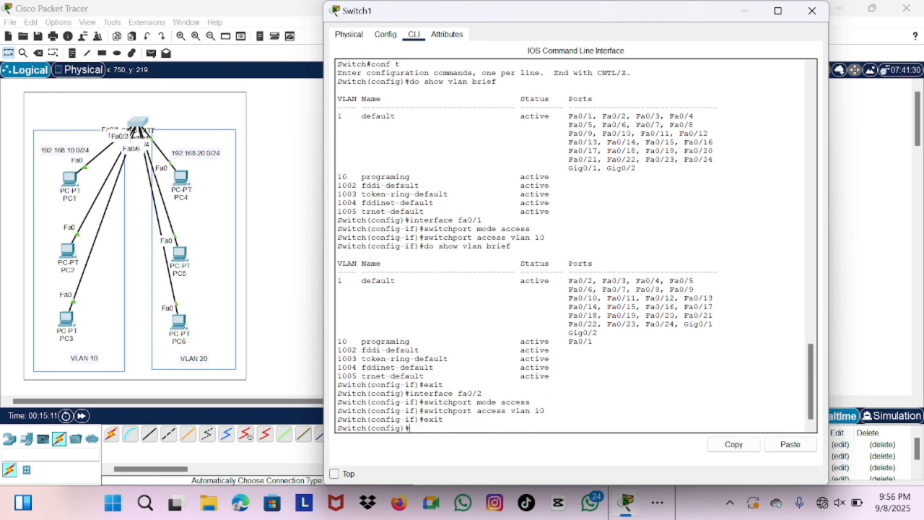
Set interface fa0/3 to access mode, assign it to VLAN 10, and exit the interface configuration.
type("interface")
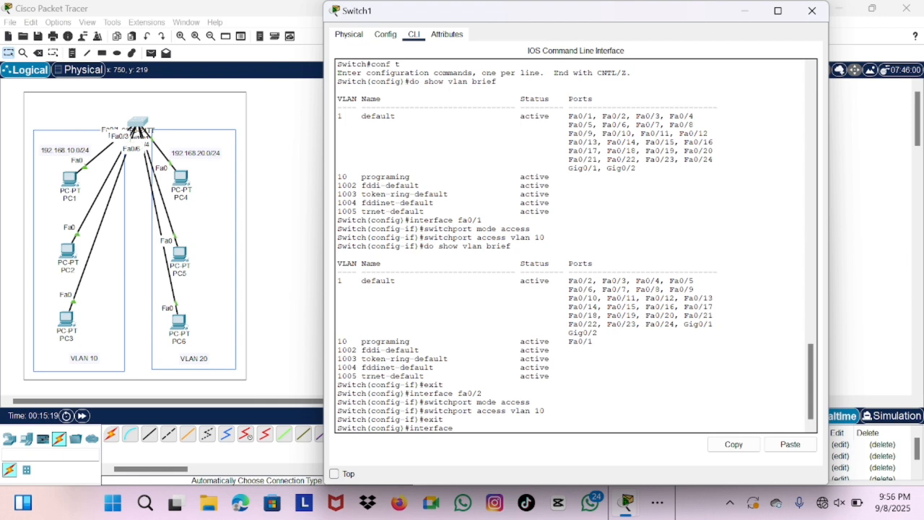
type(" fa0/3")
key("Return")
type("switchport")
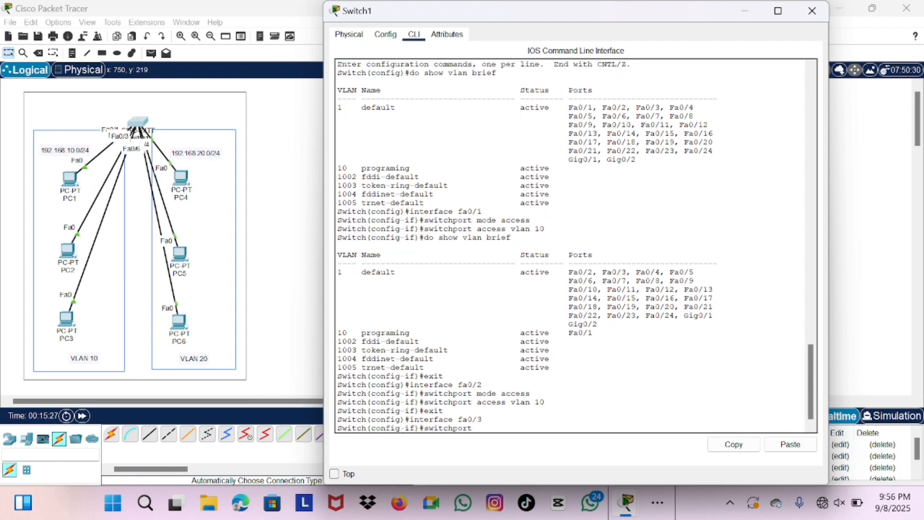
type(" mode access")
key("Return")
type("switchpo")
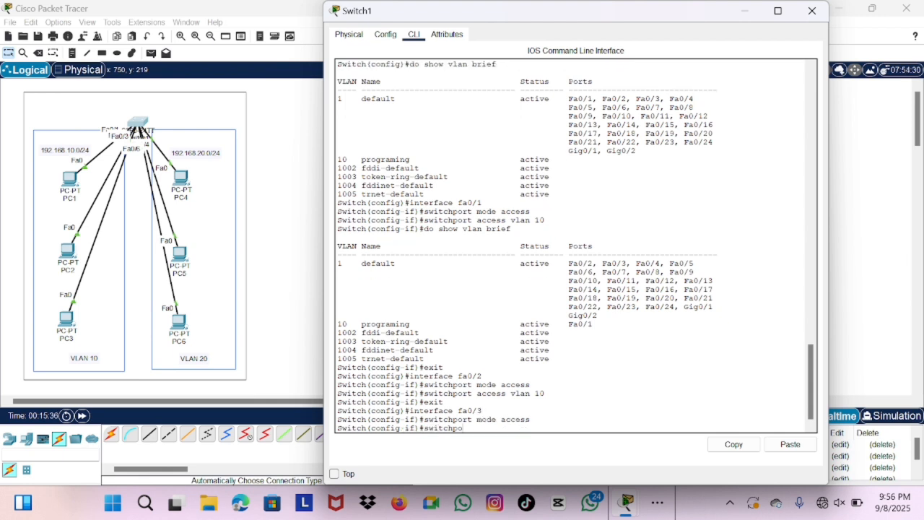
type("rt access vlan 10")
key("Return")
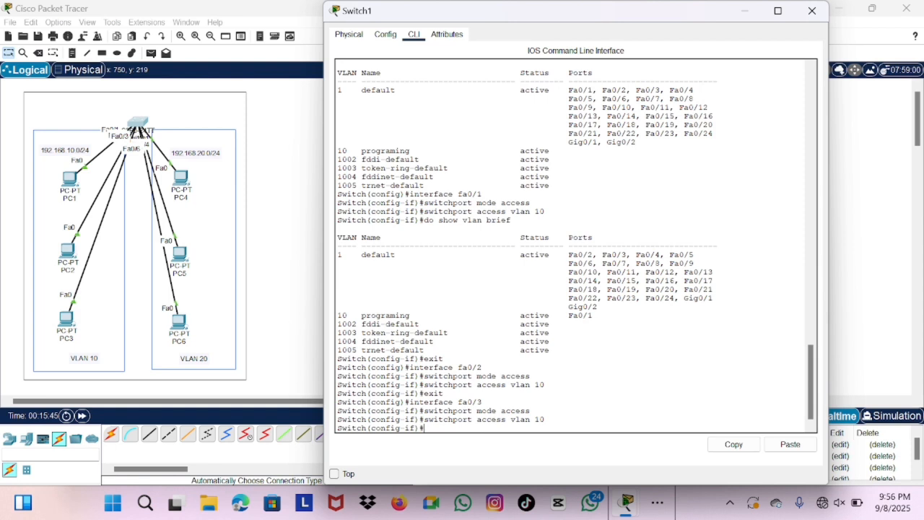
type("exit")
key("Return")
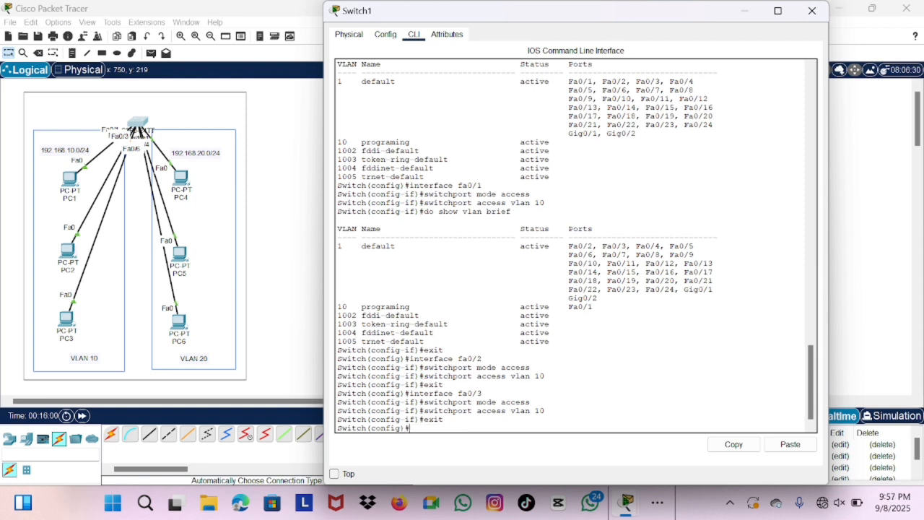
Run do show vlan brief from global configuration mode and examine VLAN 10's row of assigned ports.
type("do")
type(" w")
key("BackSpace")
type("sho")
key("BackSpace")
key("BackSpace")
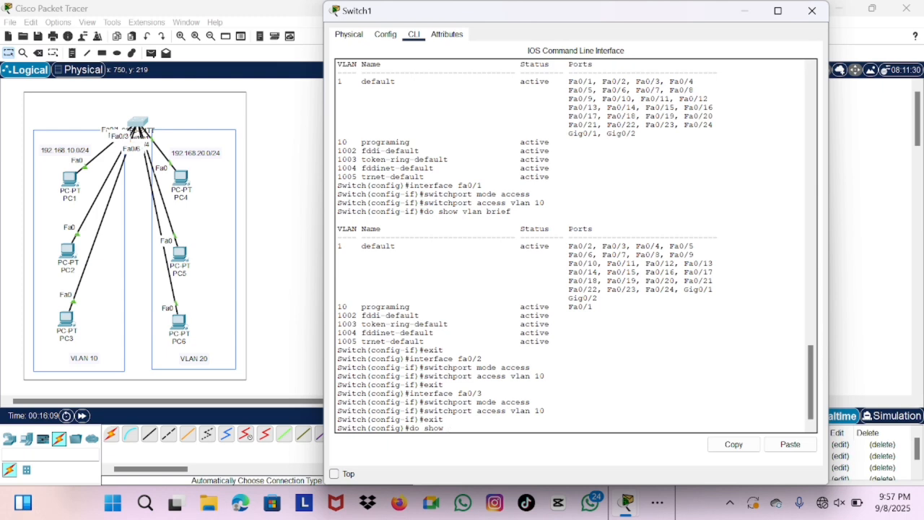
type("vlan")
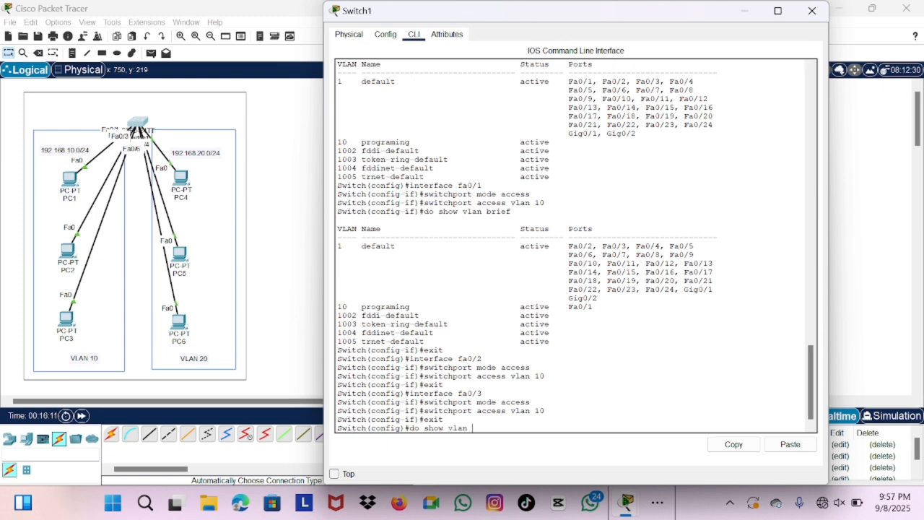
type(" brief")
key("Return")
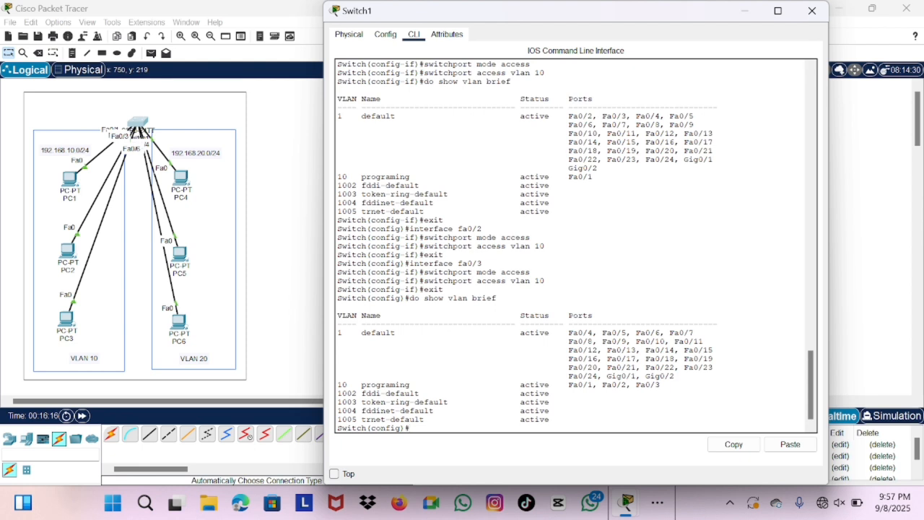
left_click_drag(337, 385, 659, 384)
left_click(570, 393)
Exit to privileged EXEC mode and re-enter global configuration mode with enable and conf t.
type("conf t")
key("Return")
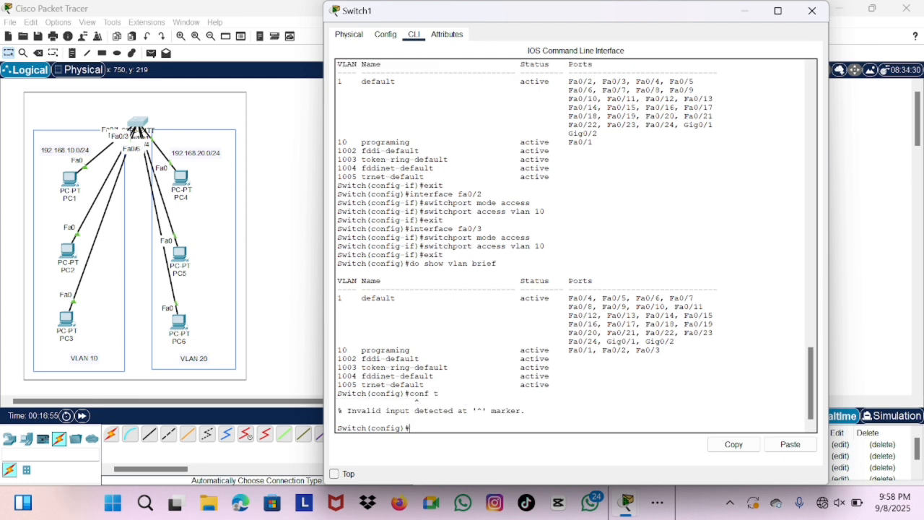
type("exit")
key("Return")
key("Return")
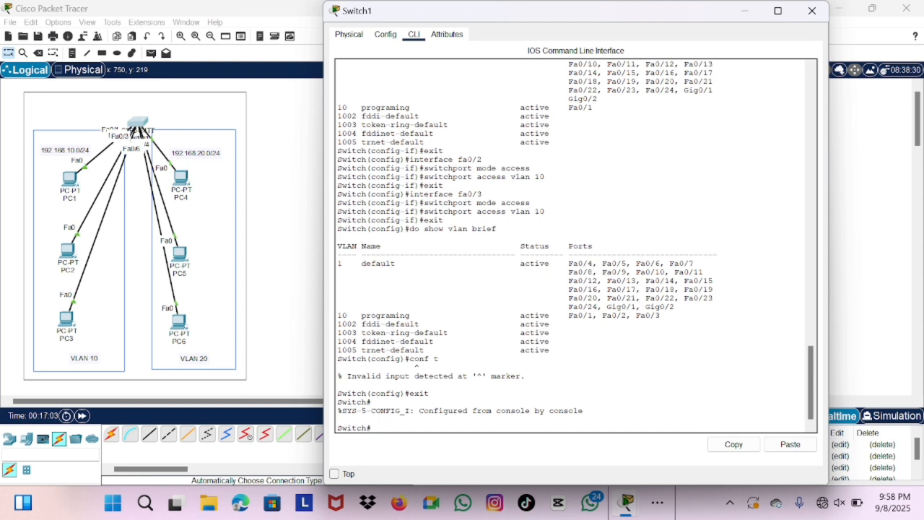
type("enable")
key("Return")
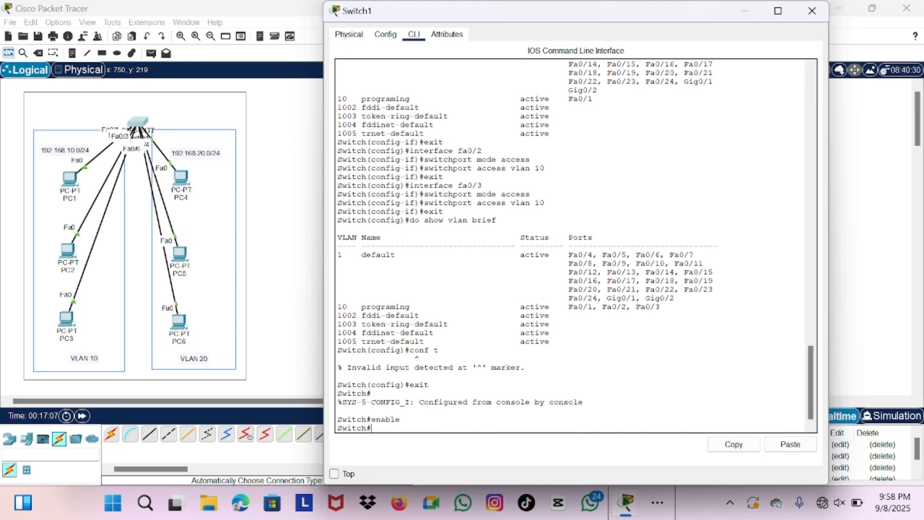
type("conf t")
key("Return")
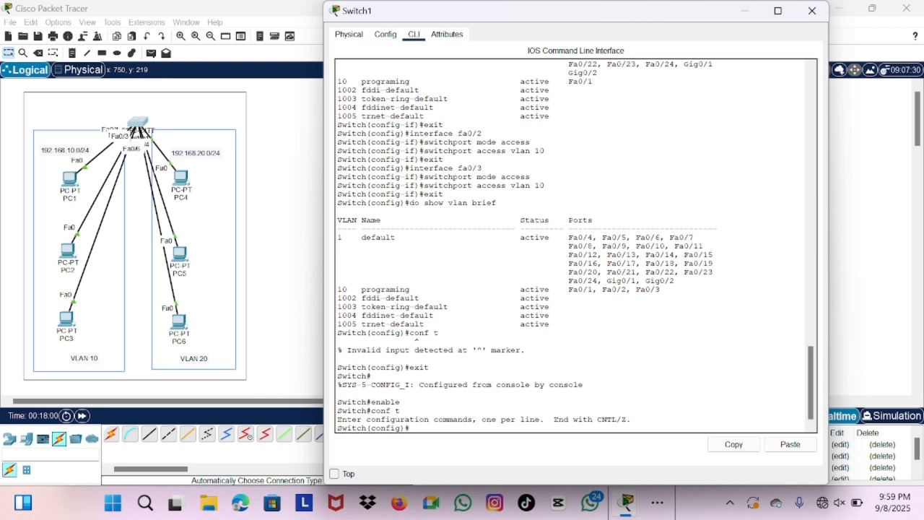
Create VLAN 20 on the switch with the name marketing and return to global configuration mode.
type("vlan 20")
key("Return")
type("n)#name")
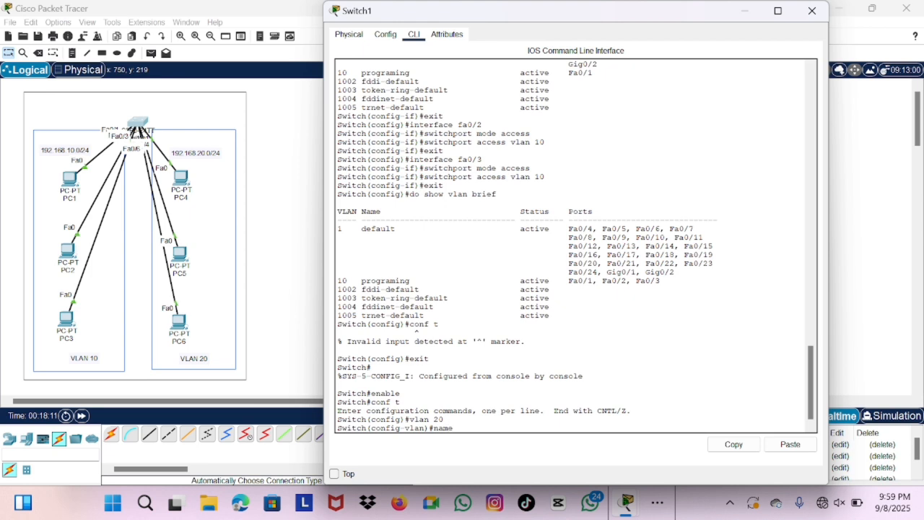
type(" marketing")
key("Return")
type("e")
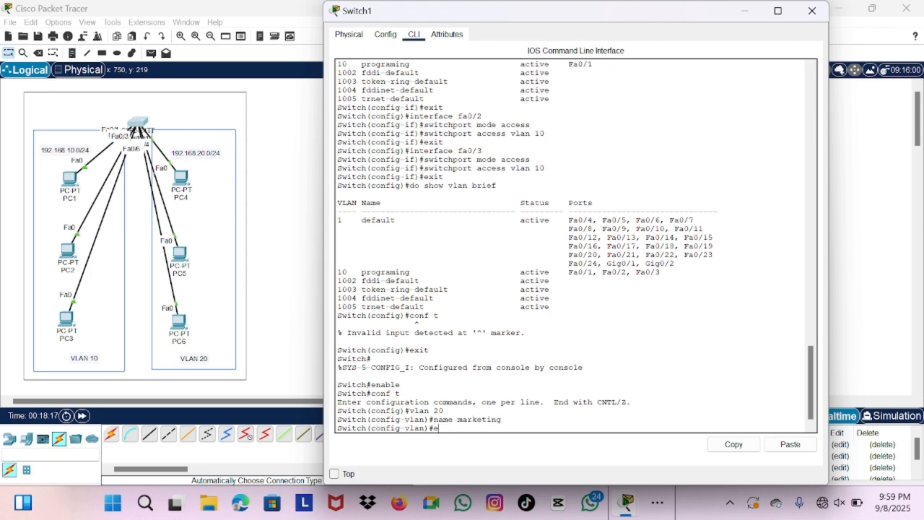
type("xit")
key("Return")
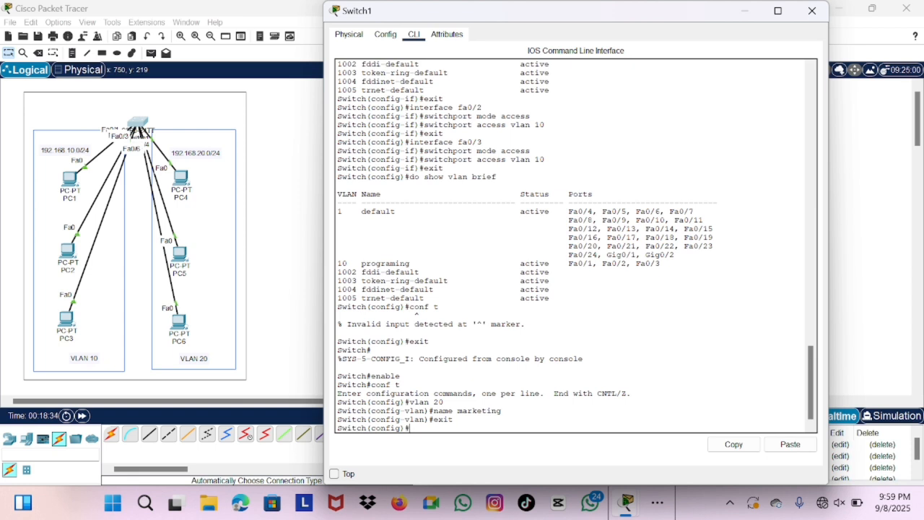
Set the interface range fa0/4-6 to access mode, assign it to VLAN 20, and exit the range configuration.
type("interface ran")
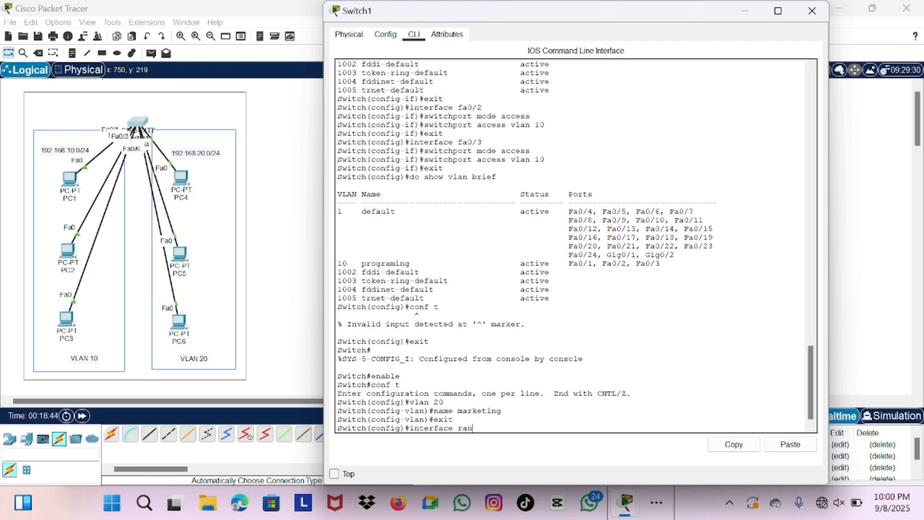
type("ge fa0/4-6")
key("Return")
type("sw")
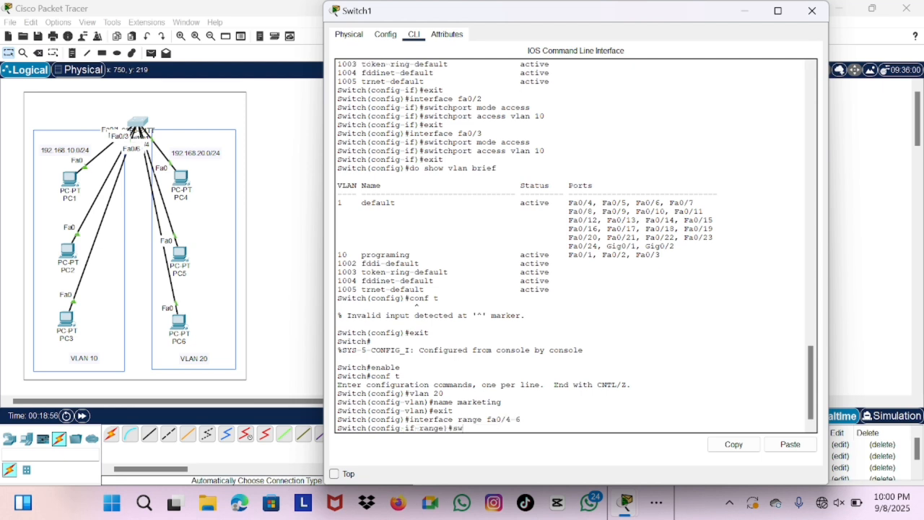
type("itchport mode access")
key("Return")
type("switchp")
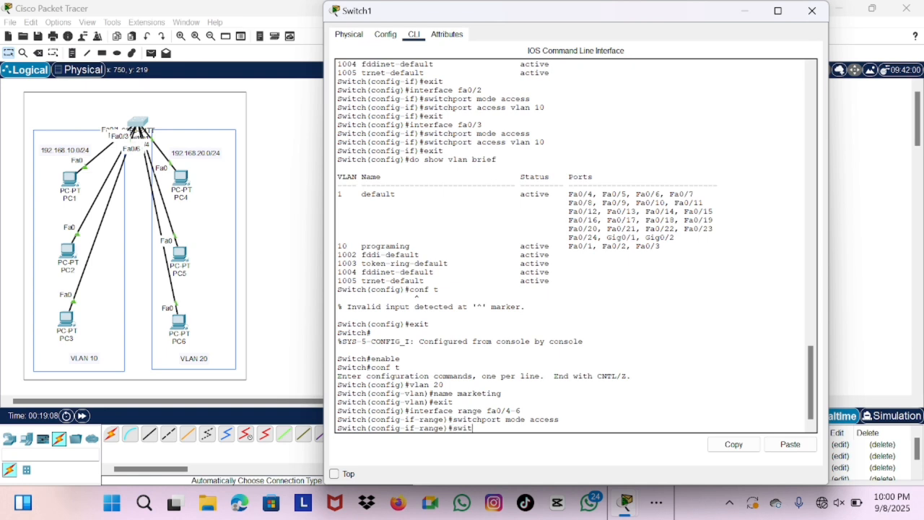
type("ort access vlan 20")
key("Return")
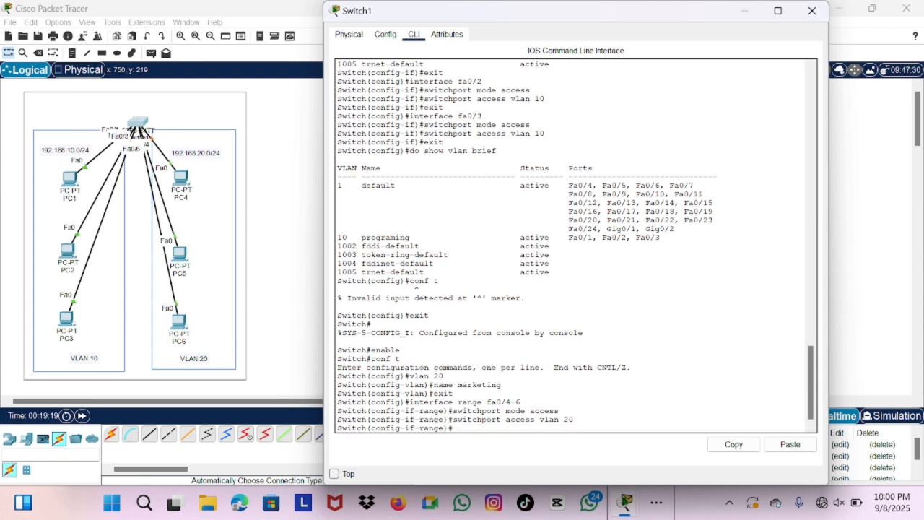
type("exit")
key("Return")
Run do show vlan brief to check the port assignments of VLAN 10 and VLAN 20.
type("do sho")
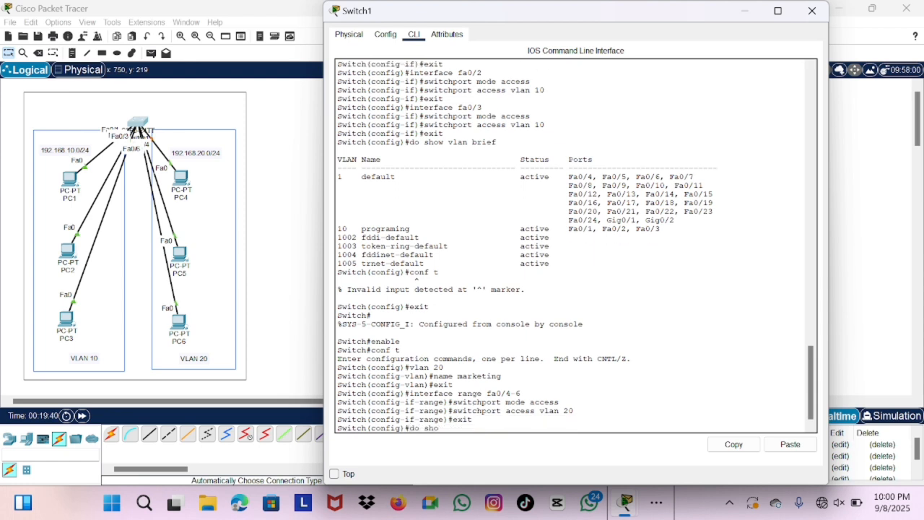
type("w vlan brief")
key("Return")
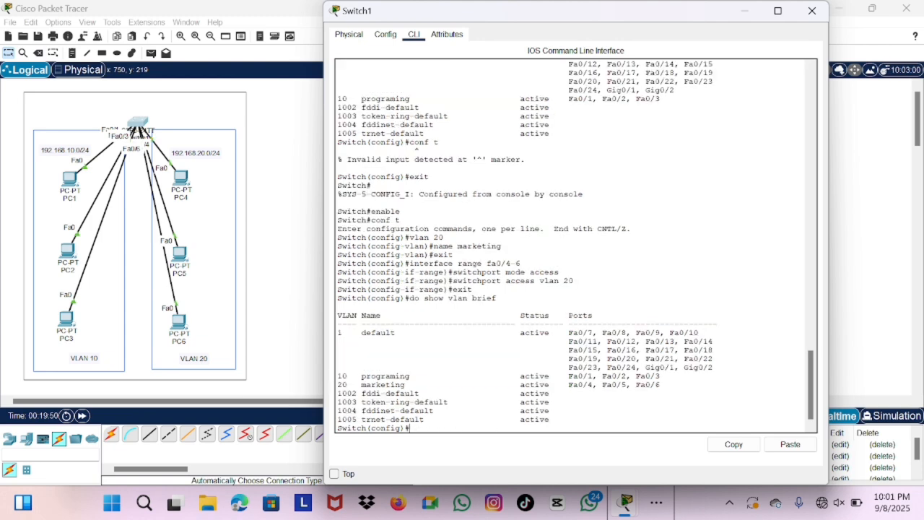
Examine the VLAN 20 marketing row and its assigned ports in the VLAN table.
left_click_drag(337, 384, 415, 384)
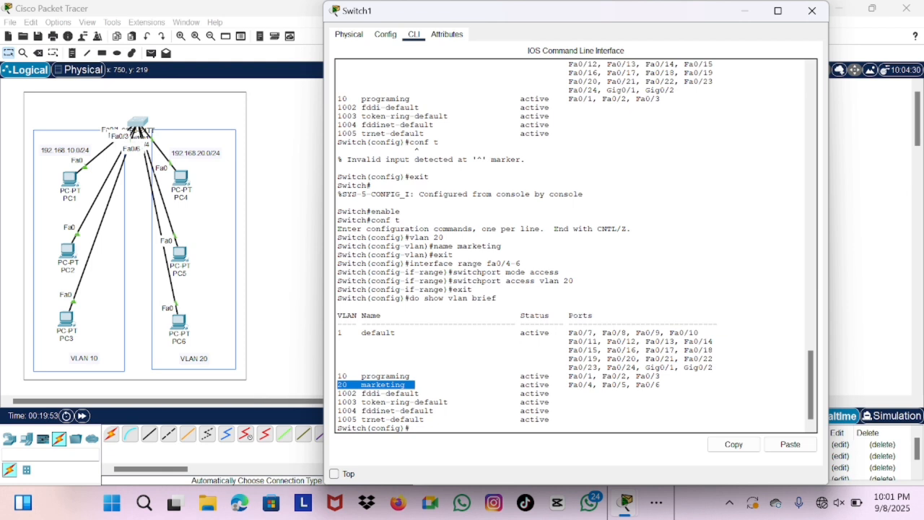
left_click_drag(516, 385, 661, 385)
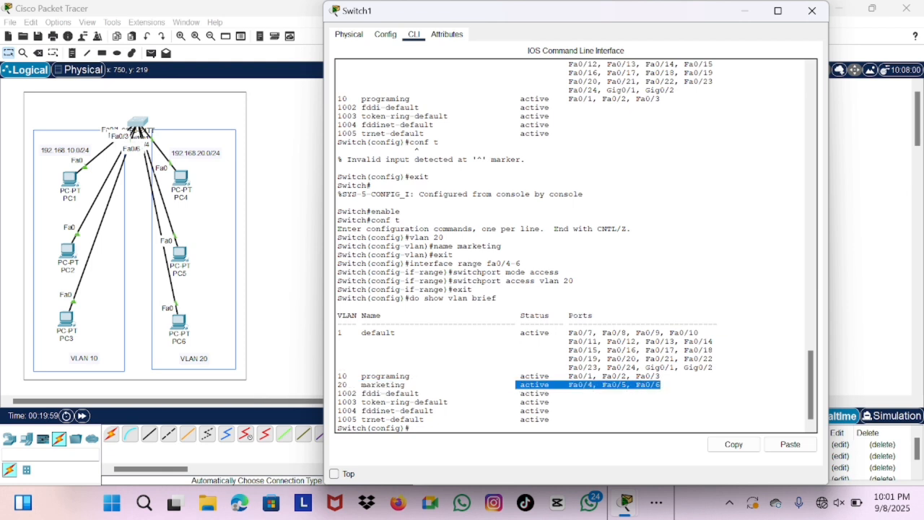
left_click(660, 385)
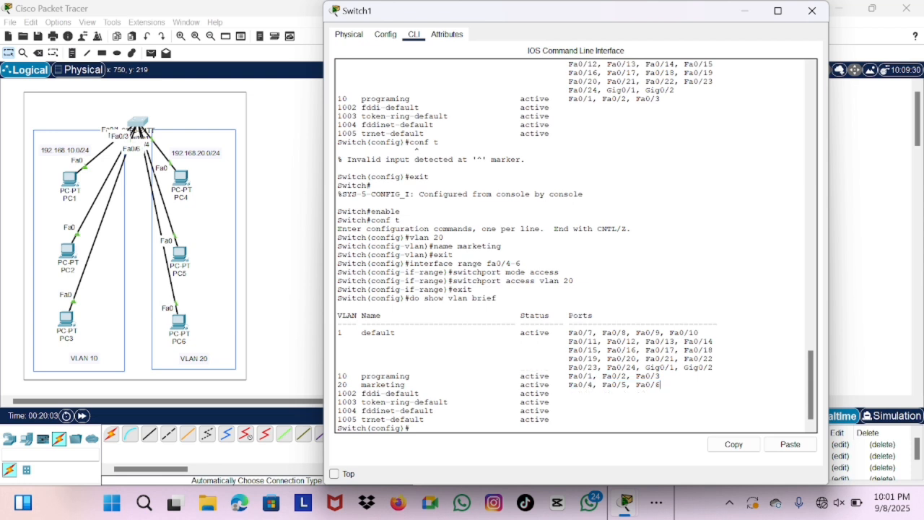
left_click_drag(569, 384, 661, 384)
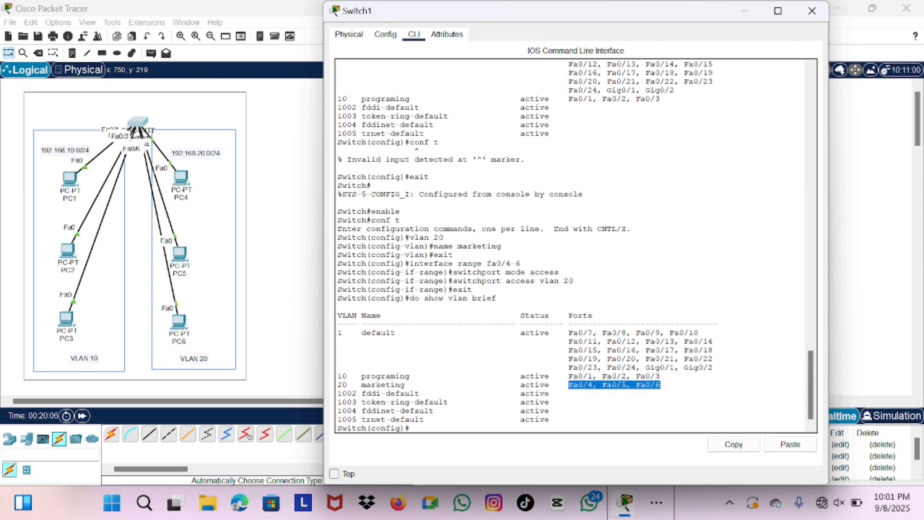
left_click(569, 402)
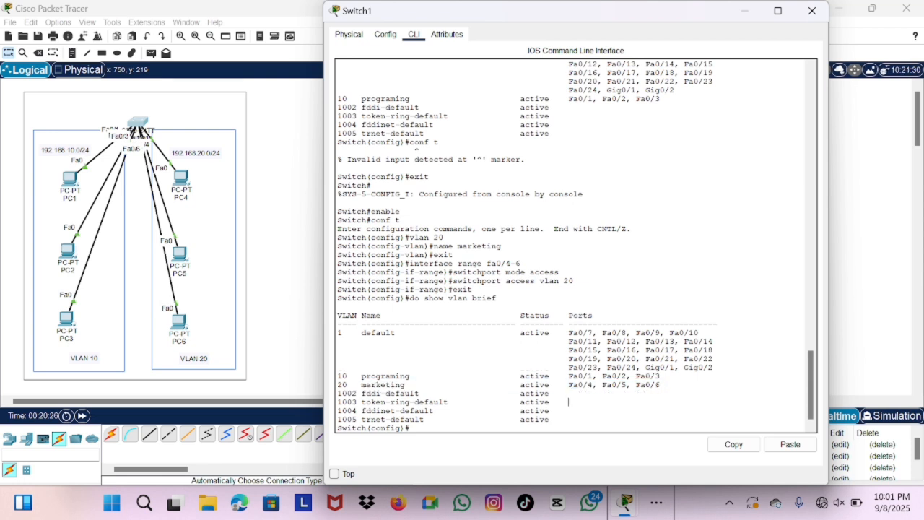
Exit to privileged EXEC mode and inspect the switch's MAC table with show mac-address-table, leaving the switch window.
type("exit")
key("Return")
type("show")
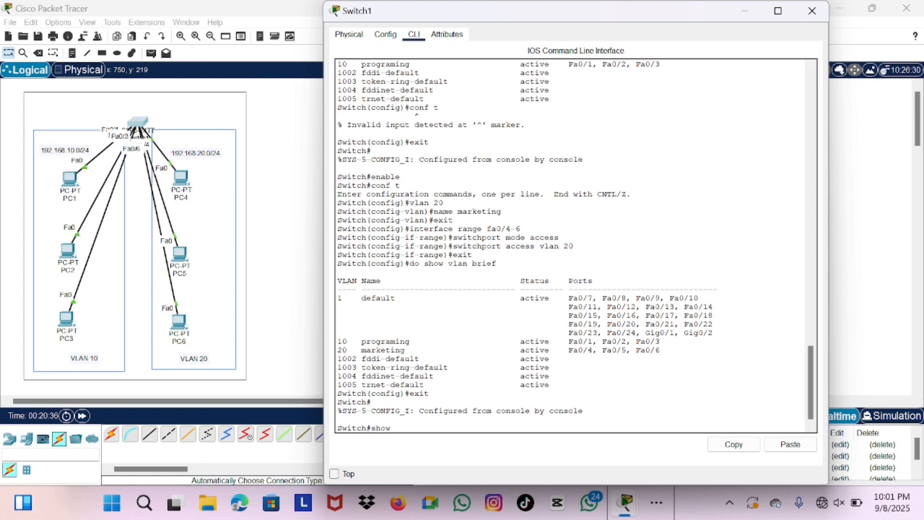
type(" mac-address- table")
key("Return")
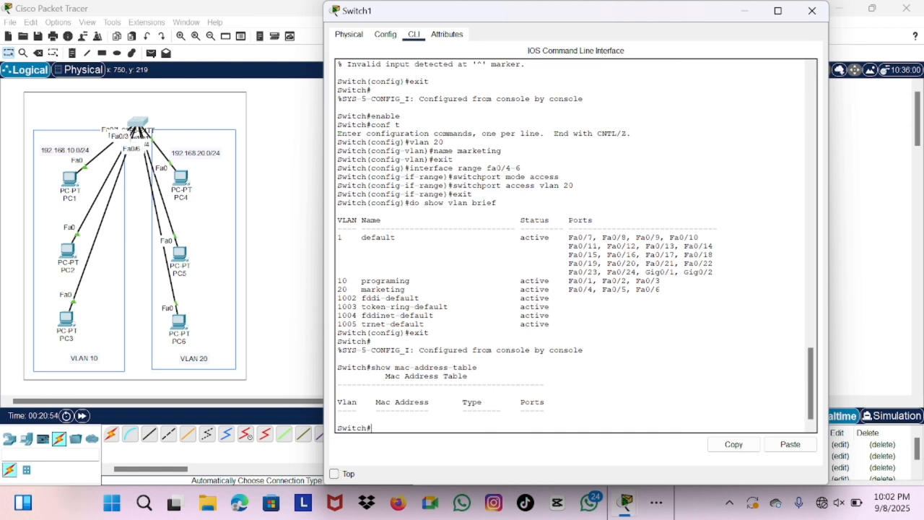
left_click_drag(337, 367, 546, 410)
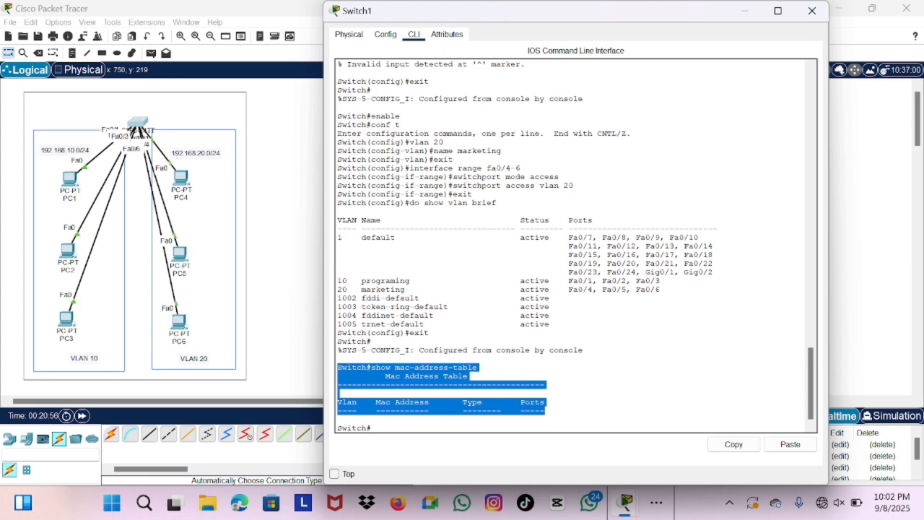
left_click(419, 410)
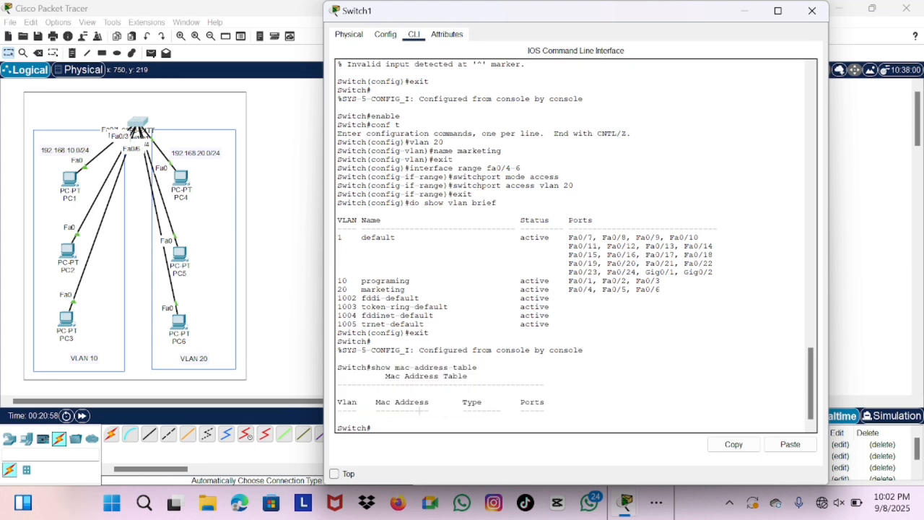
left_click_drag(337, 402, 545, 411)
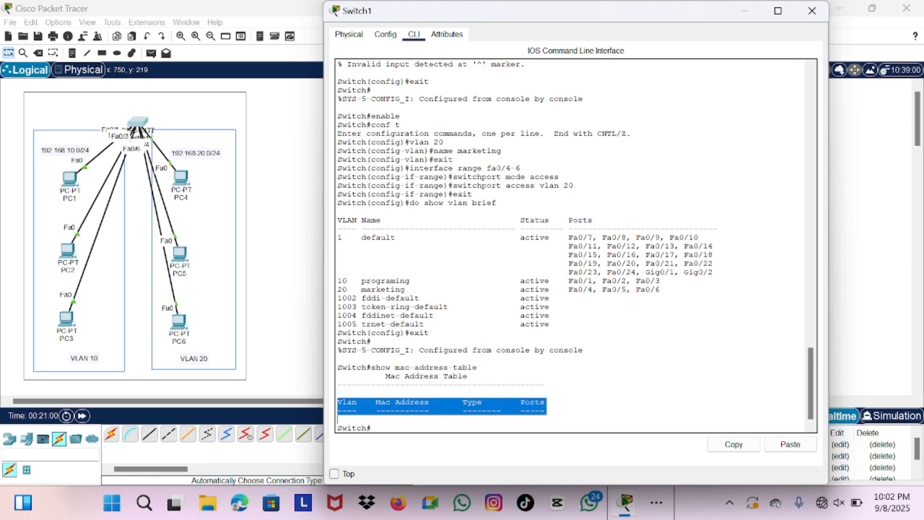
left_click(267, 343)
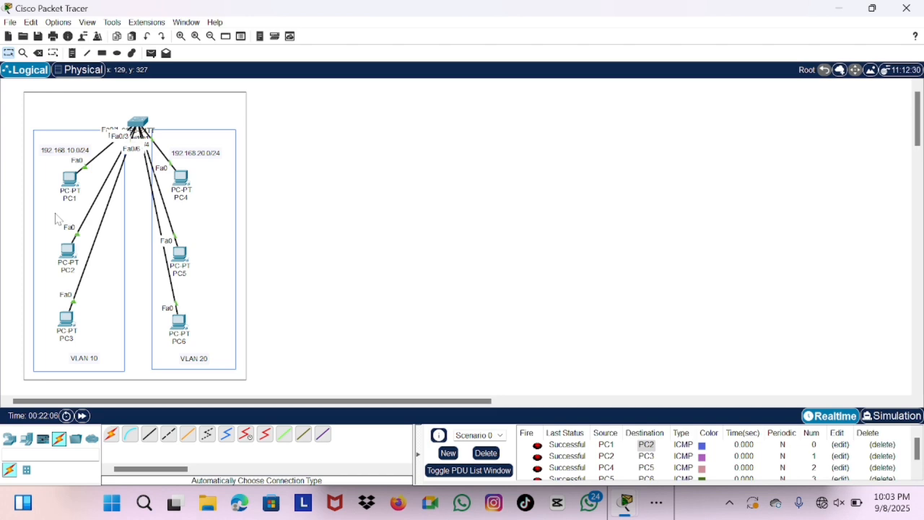
List the ARP entries of PC1 by running arp -a in its Command Prompt.
left_click(69, 178)
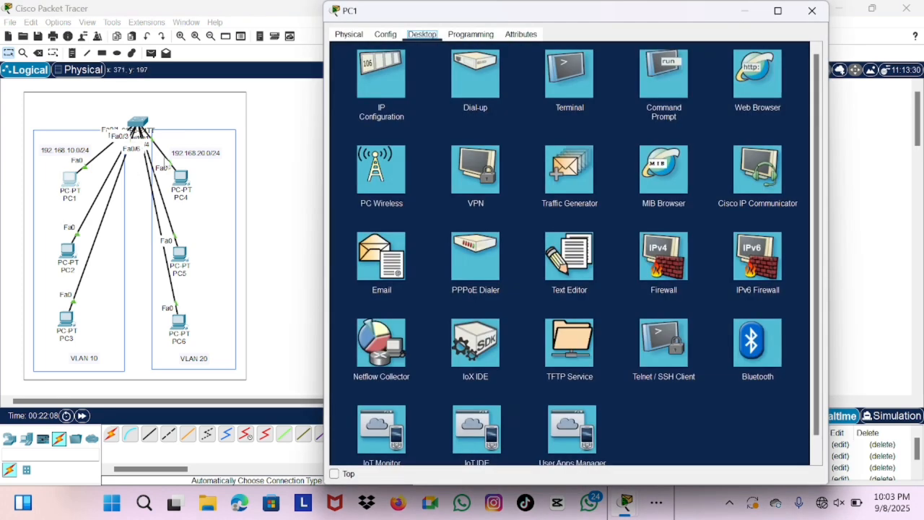
left_click(669, 80)
type("arp")
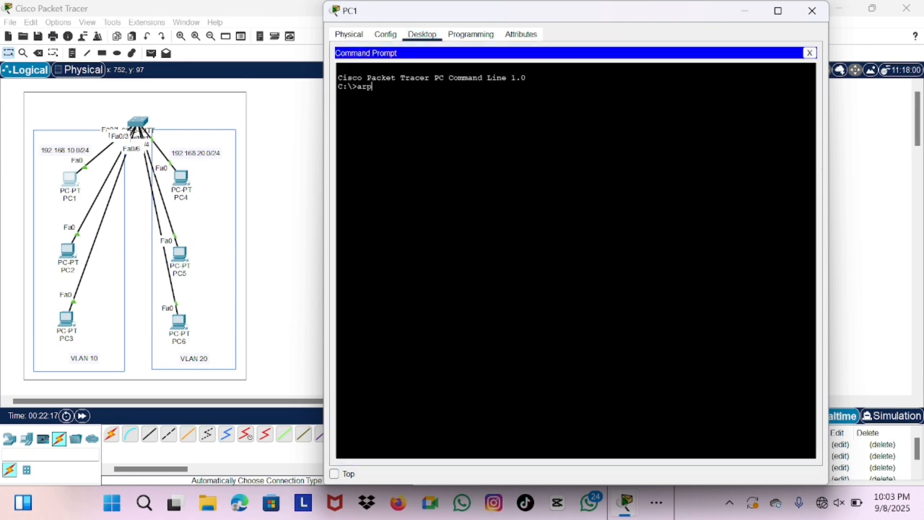
type(" -a")
key("Return")
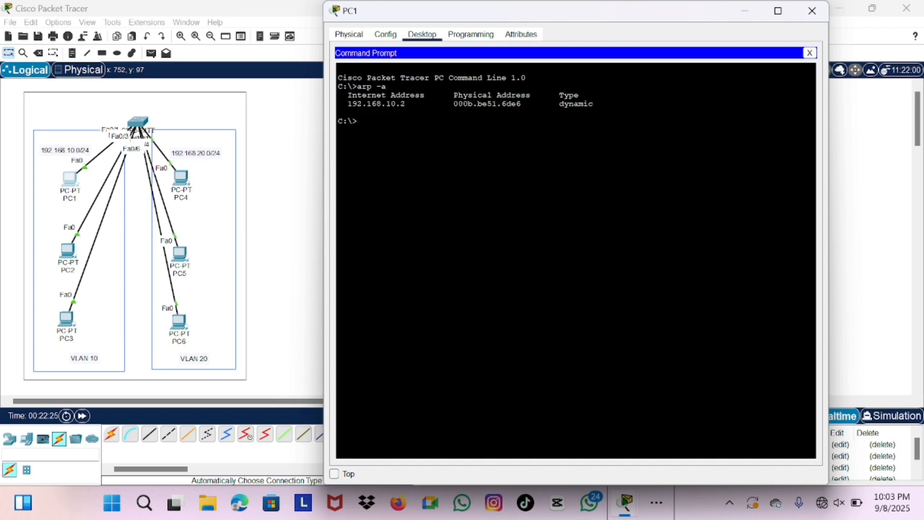
Clear PC1's ARP cache with arp -d and check it with arp -a.
type("arp -d")
key("Return")
type("arp -a")
key("Return")
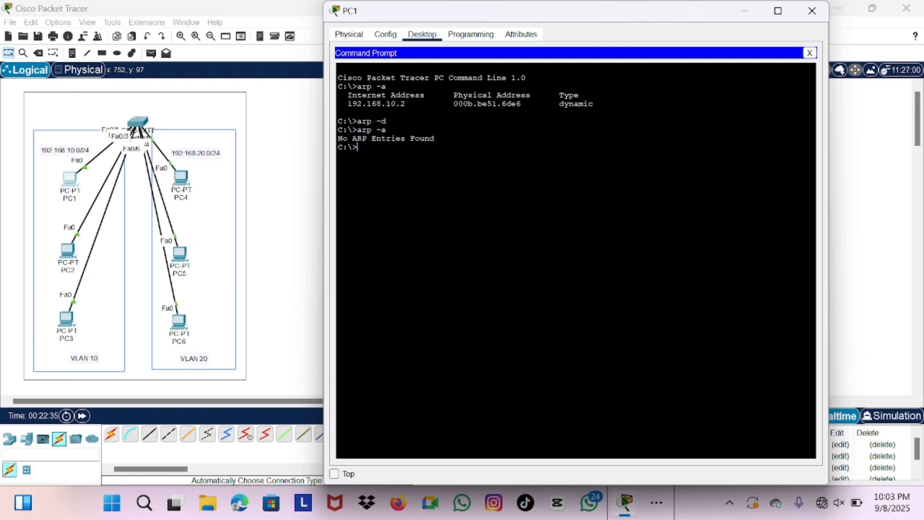
triple_click(386, 139)
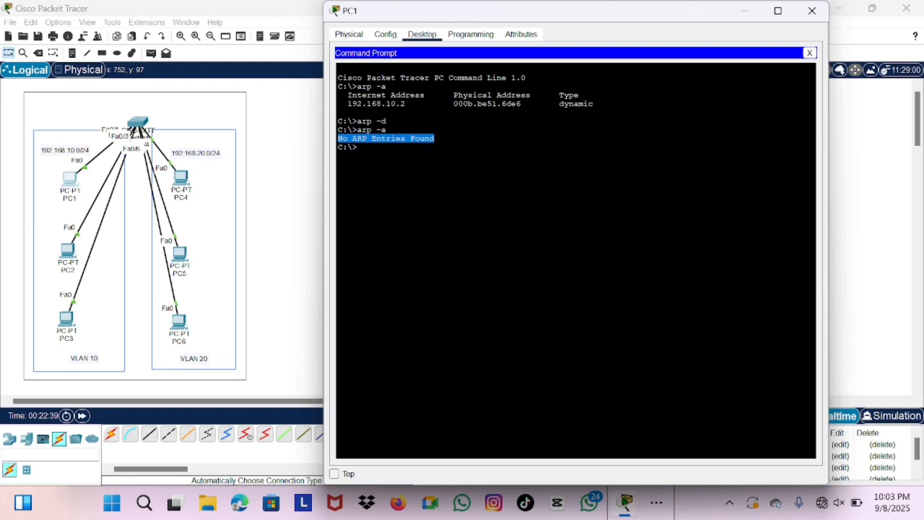
left_click(300, 178)
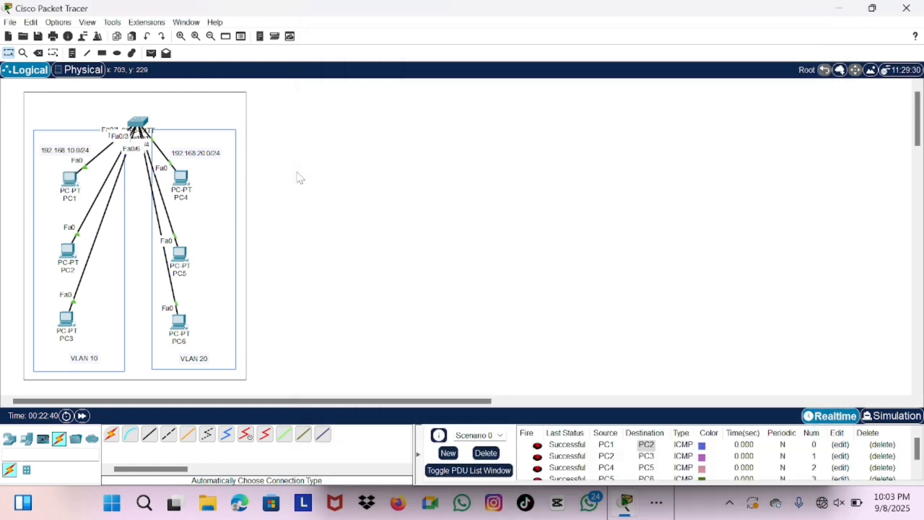
Clear PC2's ARP cache with arp -d in its Command Prompt and check it with arp -a.
left_click(68, 250)
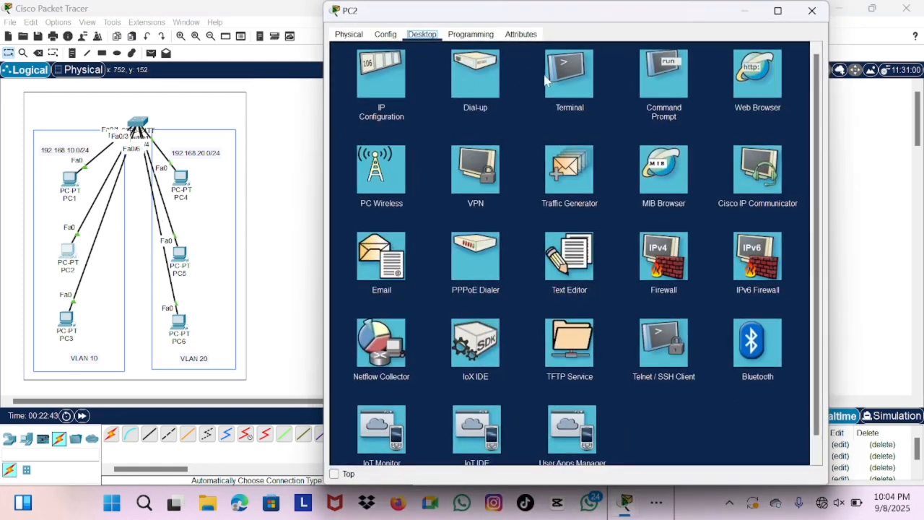
type("arp")
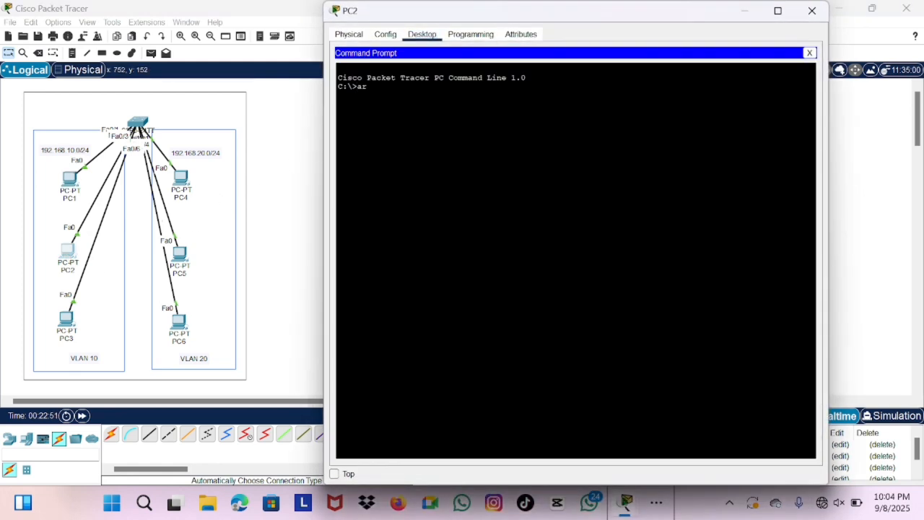
type(" -d")
key("Return")
type("arp -a")
key("Return")
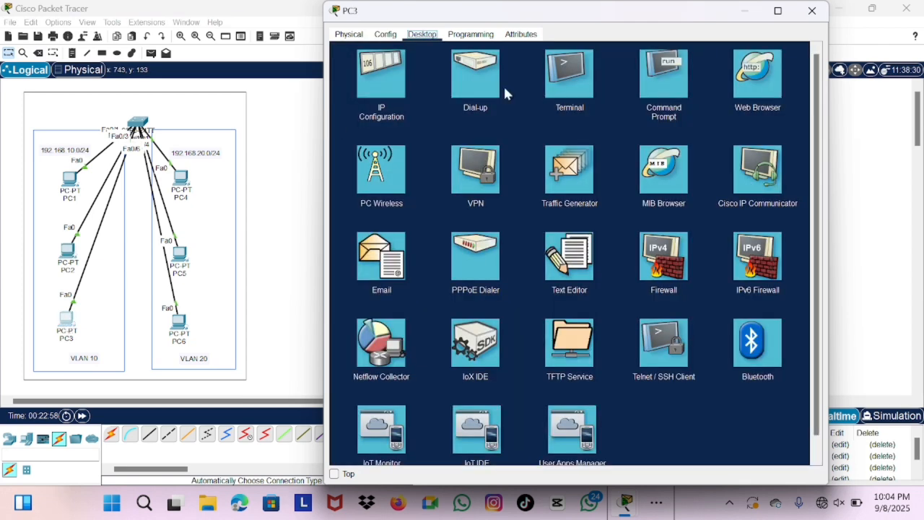
Clear PC3's ARP cache with arp -d in its Command Prompt and check it with arp -a.
left_click(663, 73)
type("arp -d")
key("Return")
type("arp -a")
key("Return")
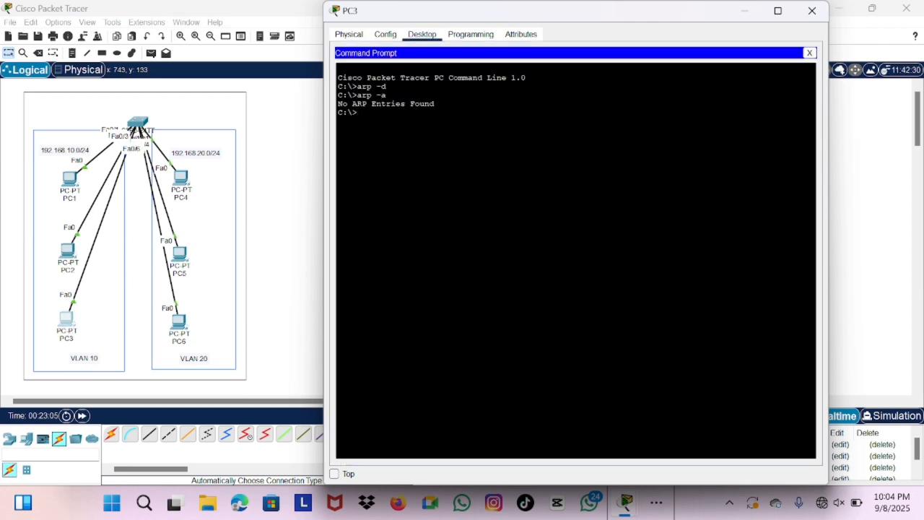
Clear PC4's ARP cache with arp -d in its Command Prompt, check it with arp -a, and close PC4.
left_click(195, 189)
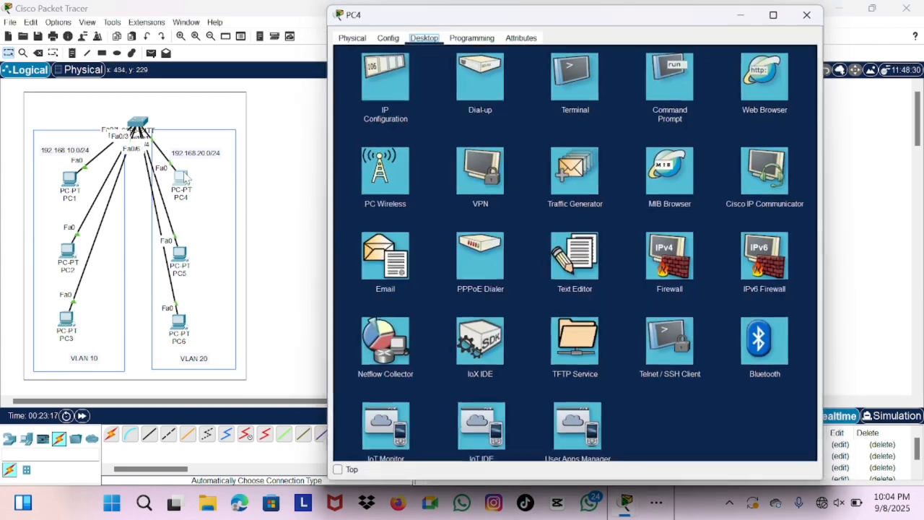
left_click(666, 76)
type("arp -d")
key("Return")
type("arp -a")
key("Return")
left_click(812, 11)
Clear PC5's ARP cache with arp -d in its Command Prompt, check it with arp -a, and close PC5.
left_click(181, 259)
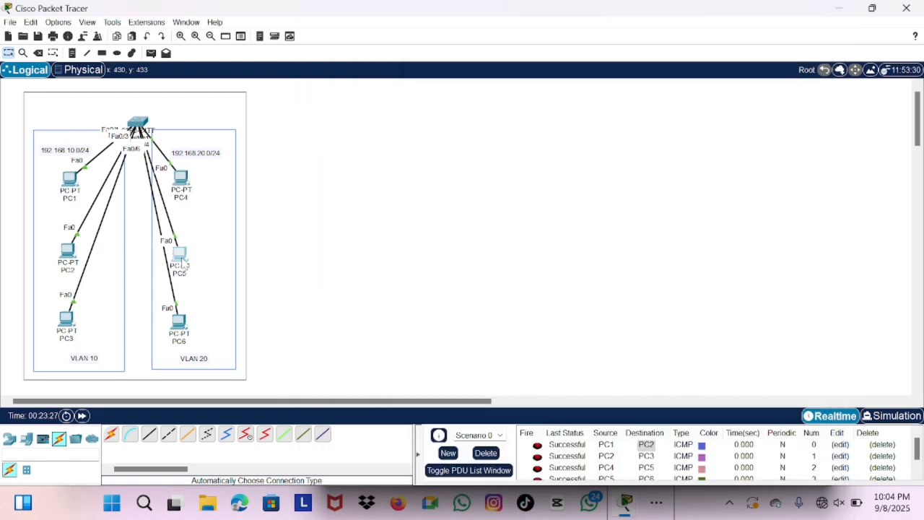
left_click(661, 76)
type("arp -d")
key("Return")
type("arp -a")
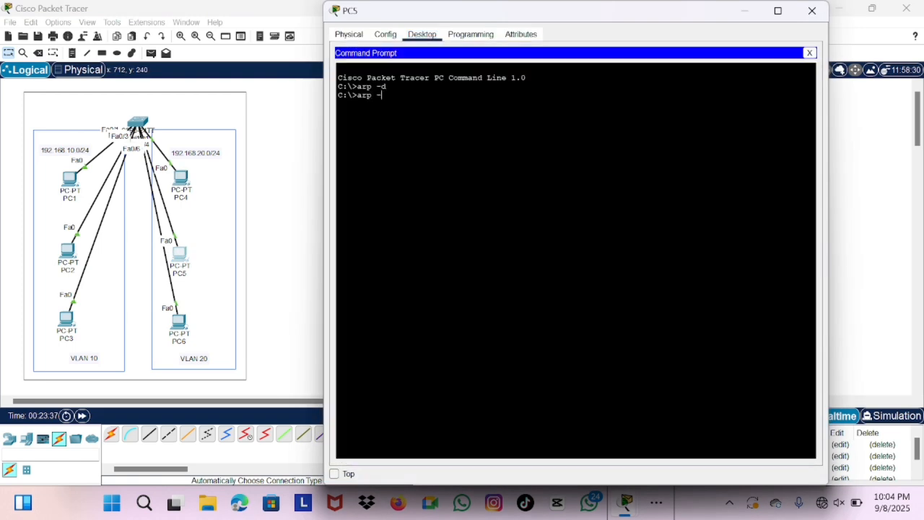
key("Return")
left_click(811, 10)
Clear PC6's ARP cache with arp -d in its Command Prompt, check it with arp -a, and close PC6.
left_click(179, 323)
left_click(663, 76)
type("arp -d")
key("Return")
type("arp")
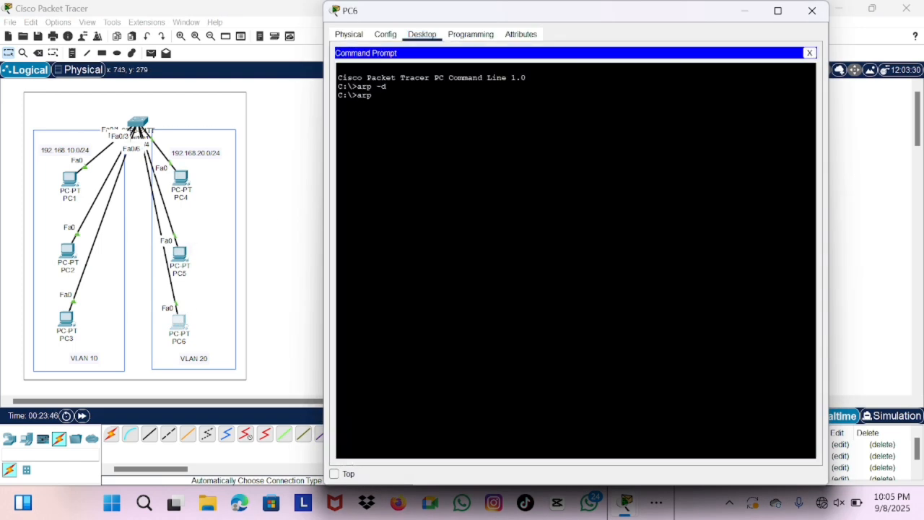
type(" -a")
key("Return")
left_click(811, 11)
Reopen the switch's command line and run show mac-address-table to view the learned addresses.
left_click(138, 124)
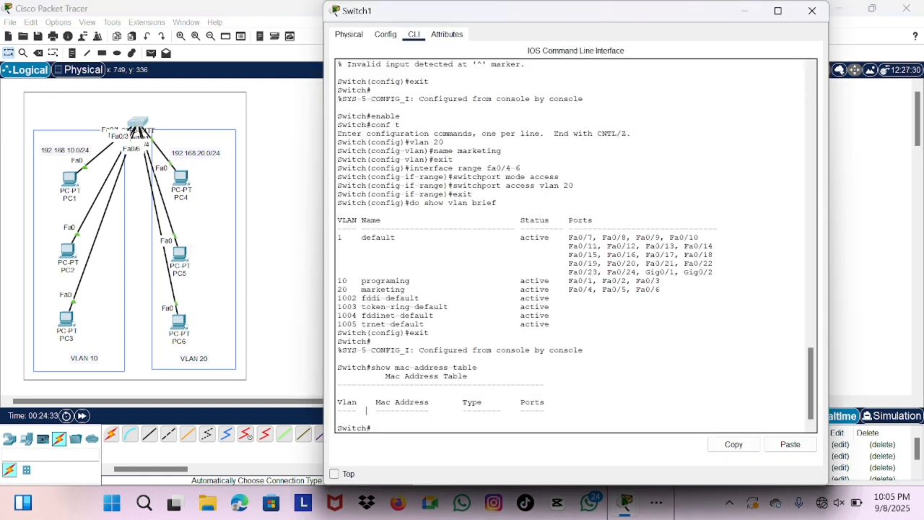
type("show mac-address-table")
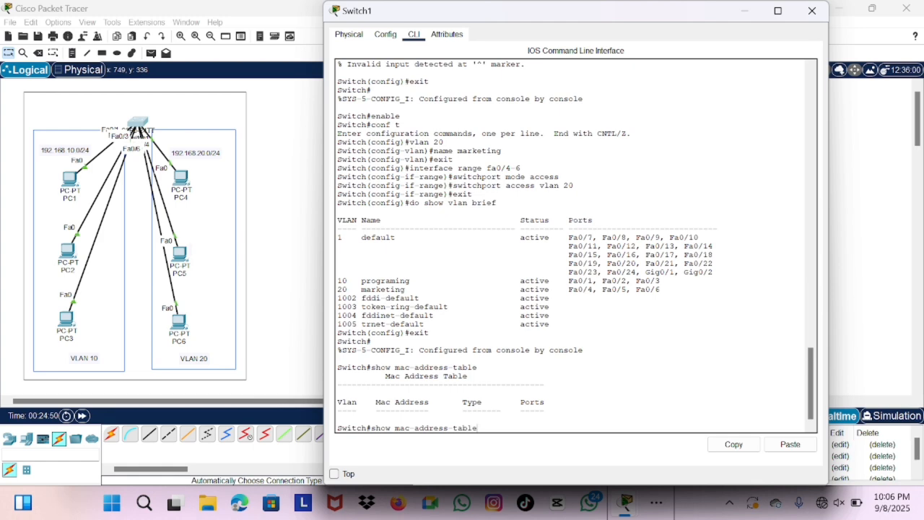
key("Return")
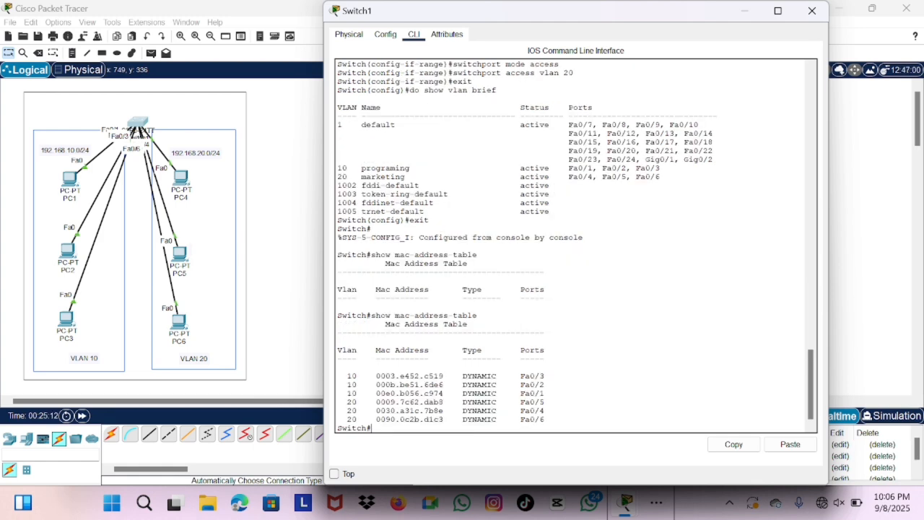
Clear the switch's MAC table with clear mac-address-table, check it with show mac-address-table, and close the switch window.
type("clear mac-address-table")
key("Return")
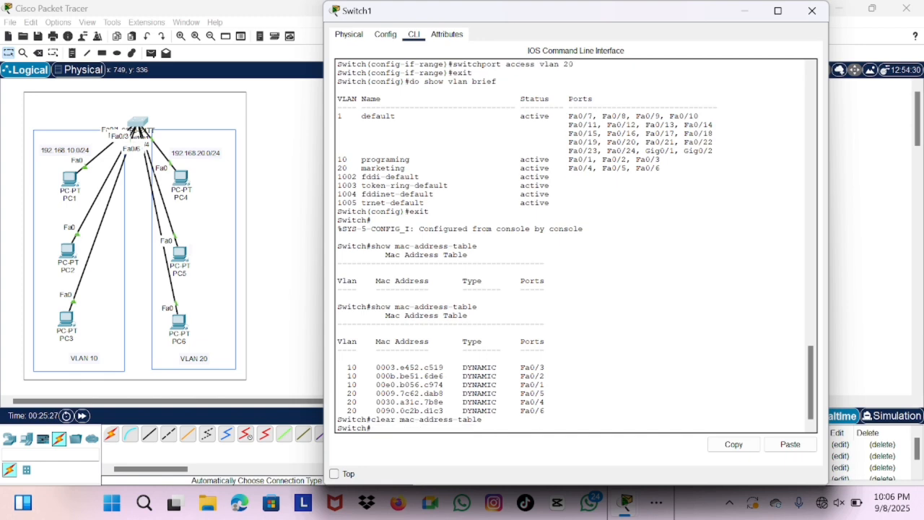
type("show mac-address-table")
key("Return")
left_click_drag(337, 402, 546, 412)
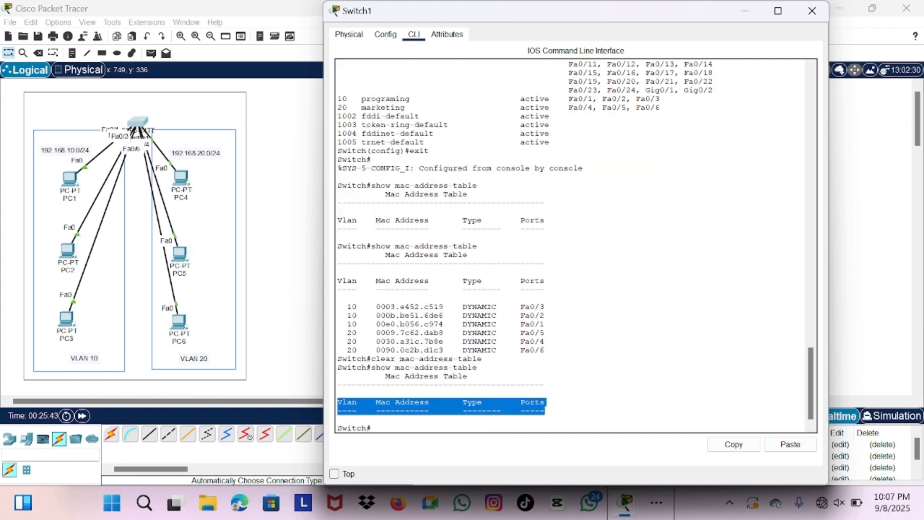
left_click_drag(337, 280, 546, 351)
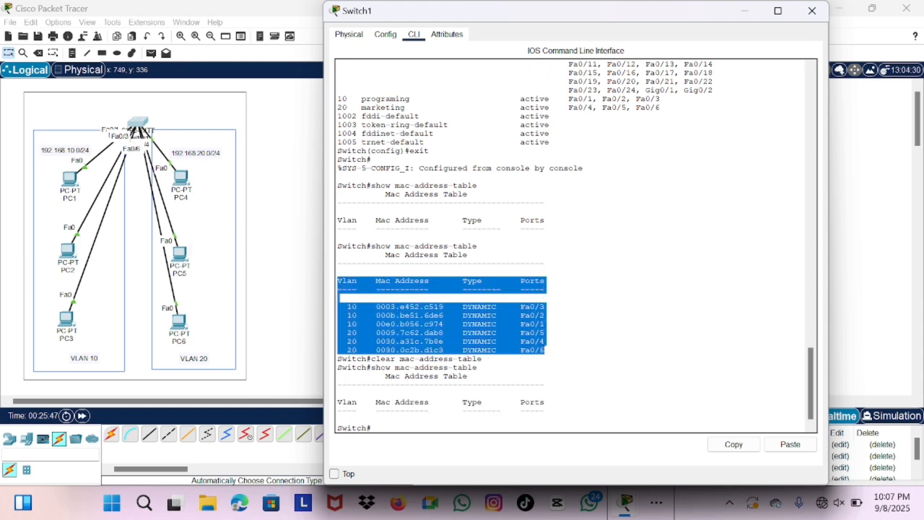
left_click(545, 350)
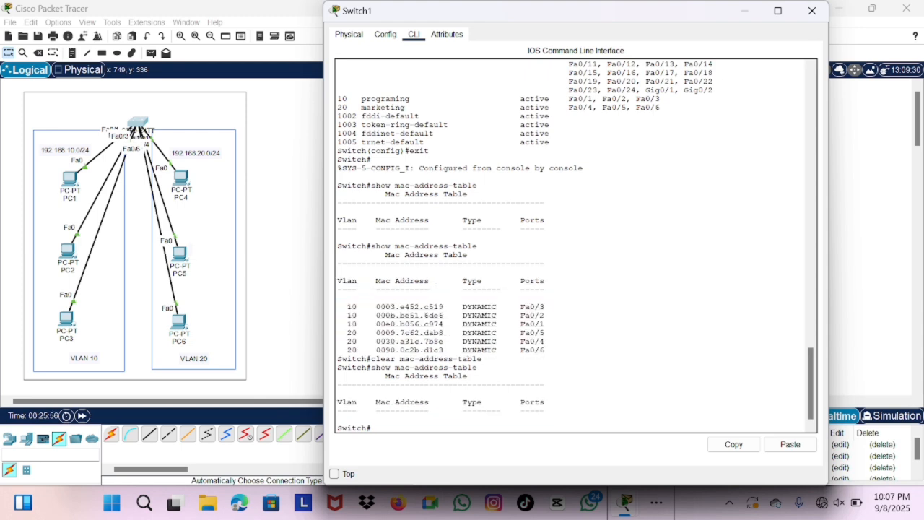
left_click(814, 10)
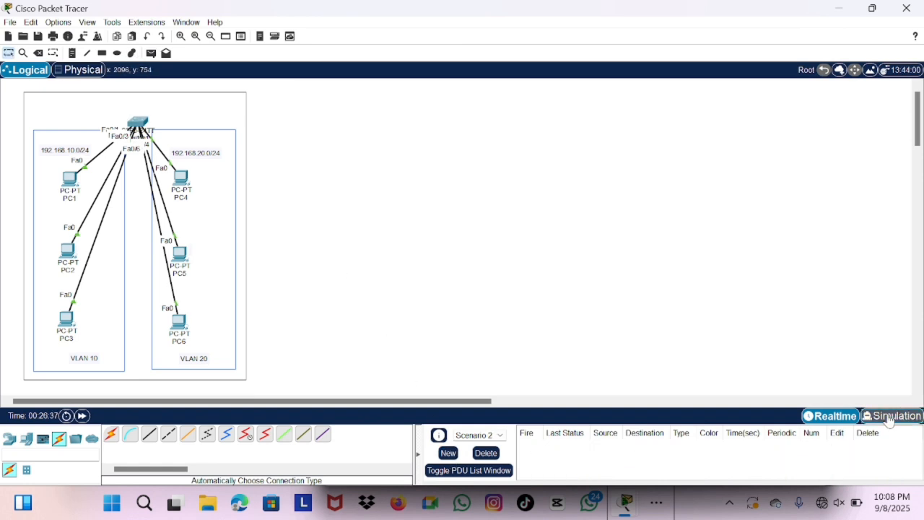
Switch to Simulation mode and add a simple PDU from PC2 to PC3.
left_click(889, 416)
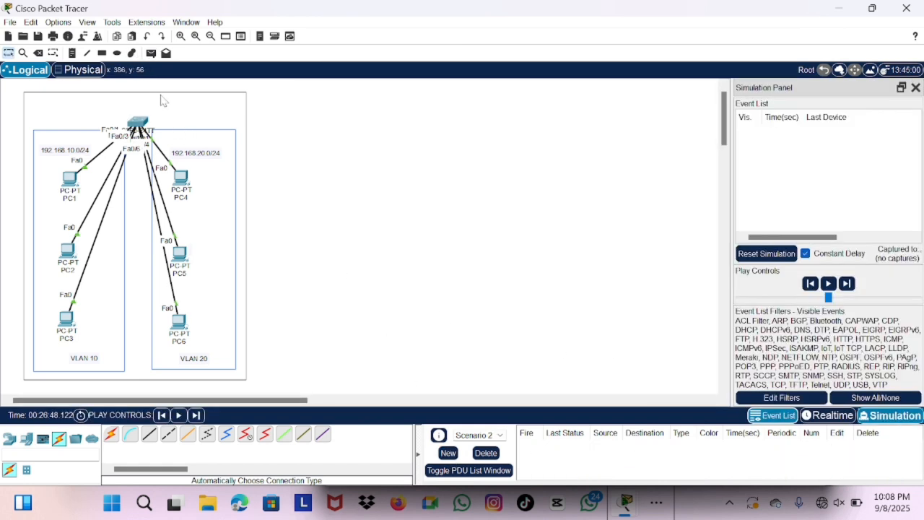
left_click(150, 54)
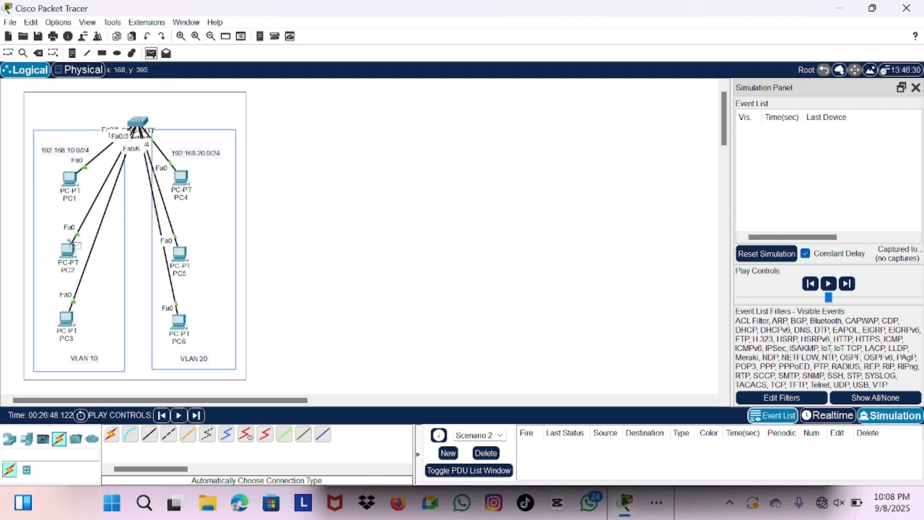
left_click(68, 249)
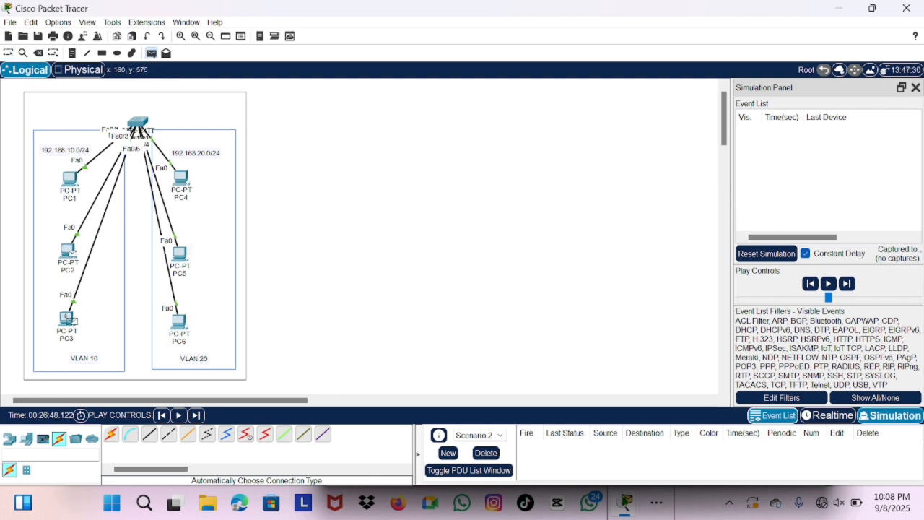
left_click(67, 318)
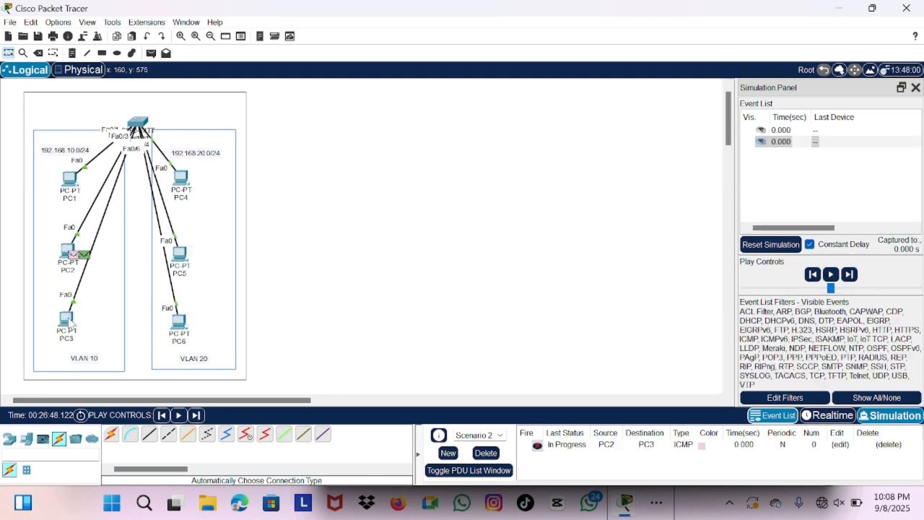
Step the simulation forward event by event to follow the ARP and ICMP exchange between PC2 and PC3 through the switch.
left_click(197, 415)
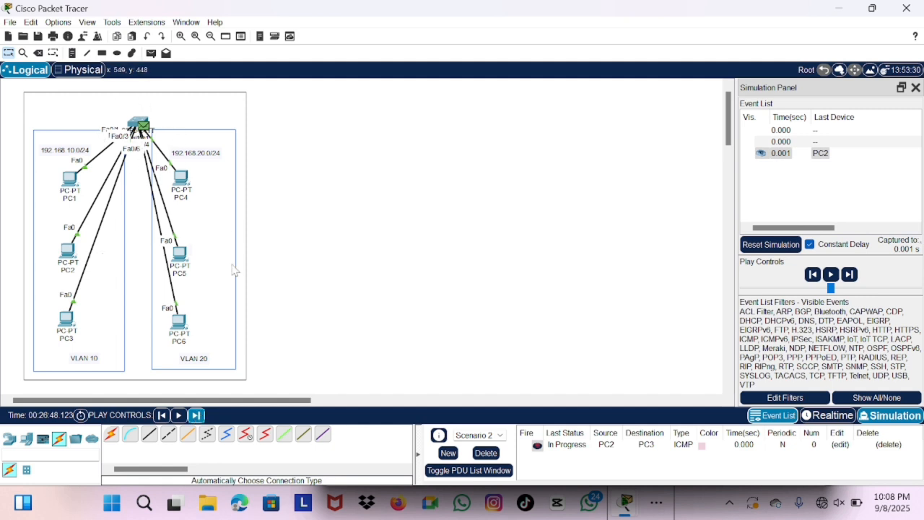
left_click(196, 416)
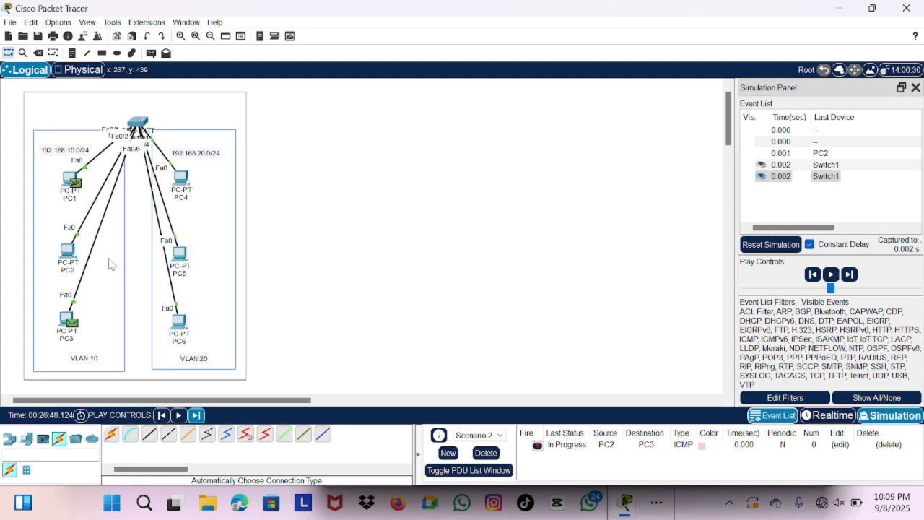
left_click(196, 415)
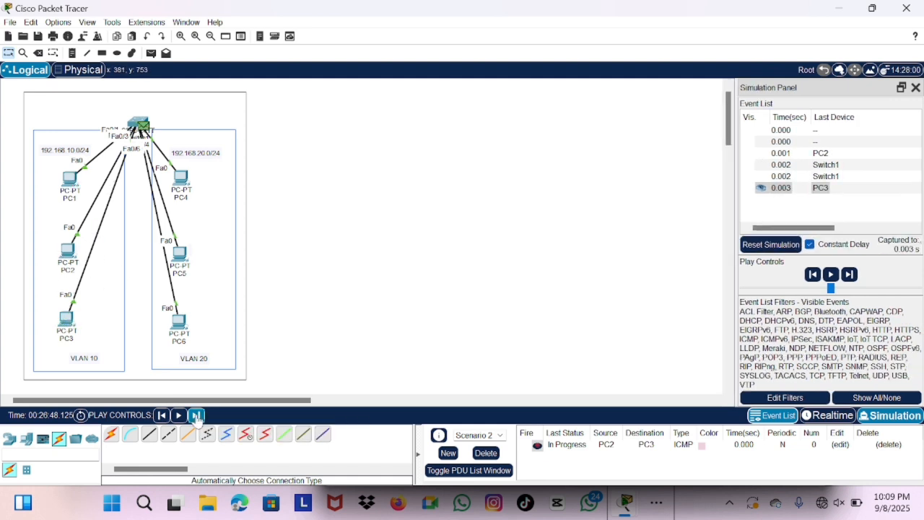
left_click(196, 415)
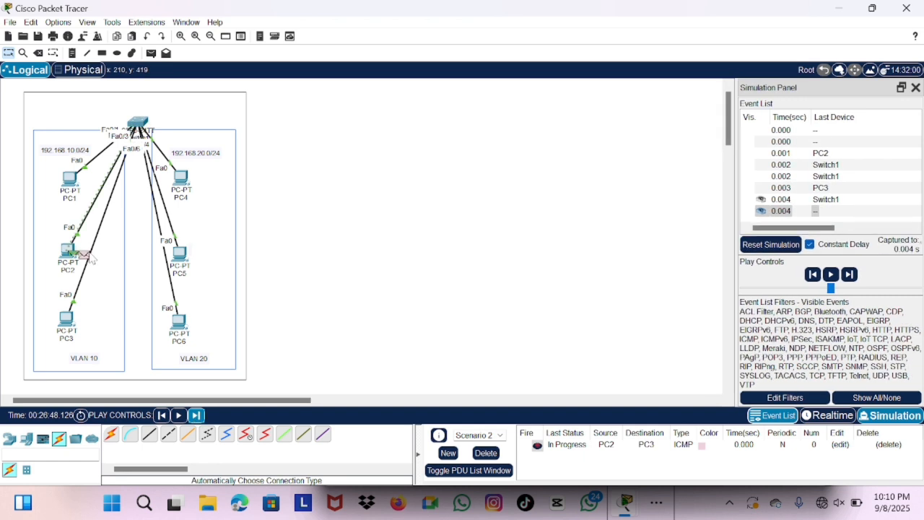
left_click(196, 415)
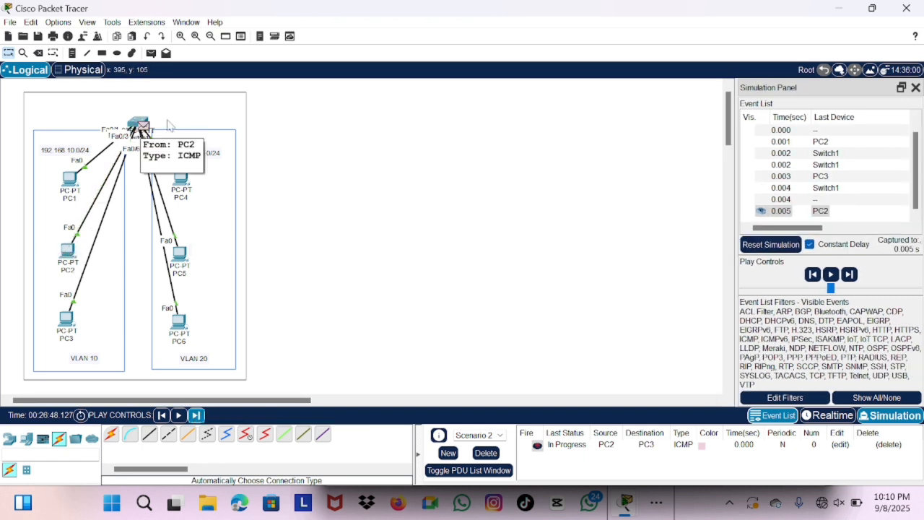
left_click(196, 415)
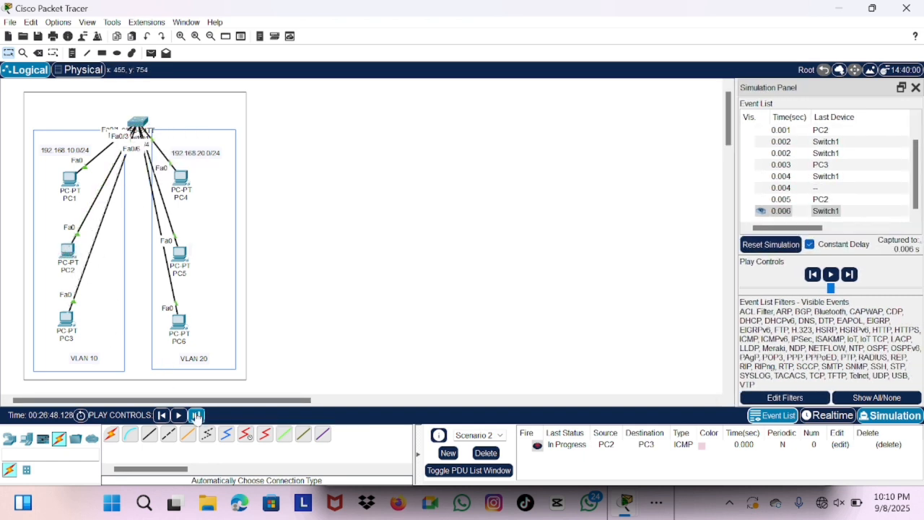
left_click(196, 415)
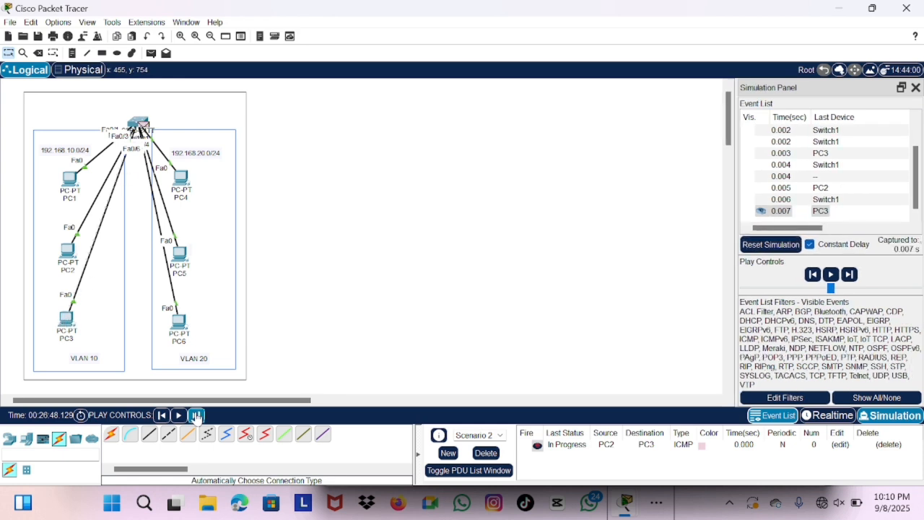
left_click(196, 415)
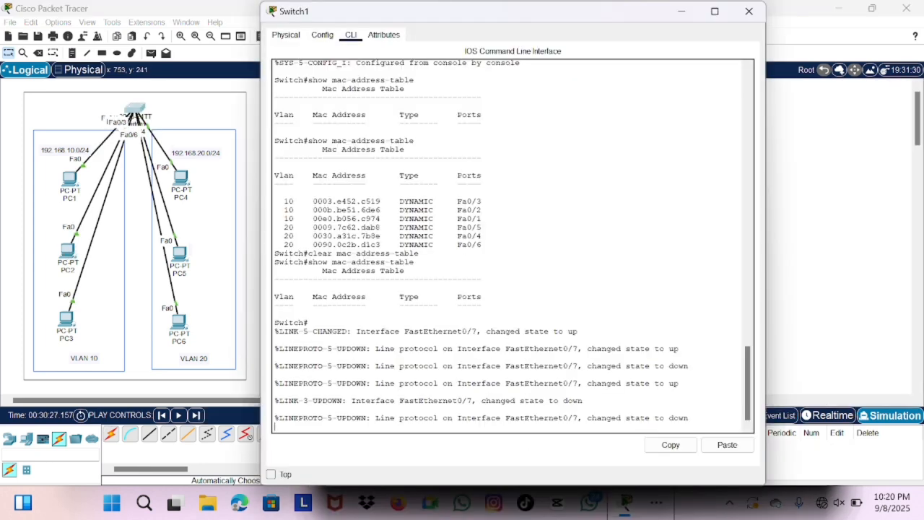
Log out of Switch1's console with exit and re-enter privileged EXEC mode with en.
key("Return")
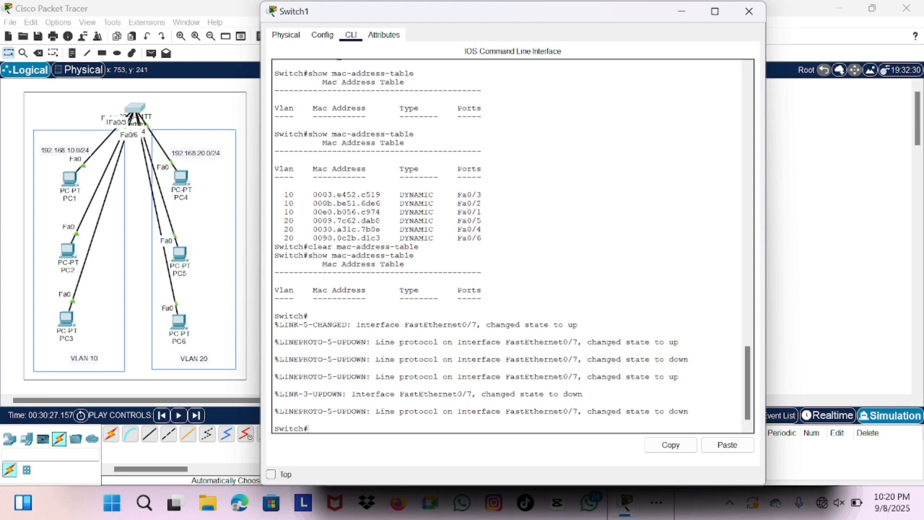
type("exit")
key("Return")
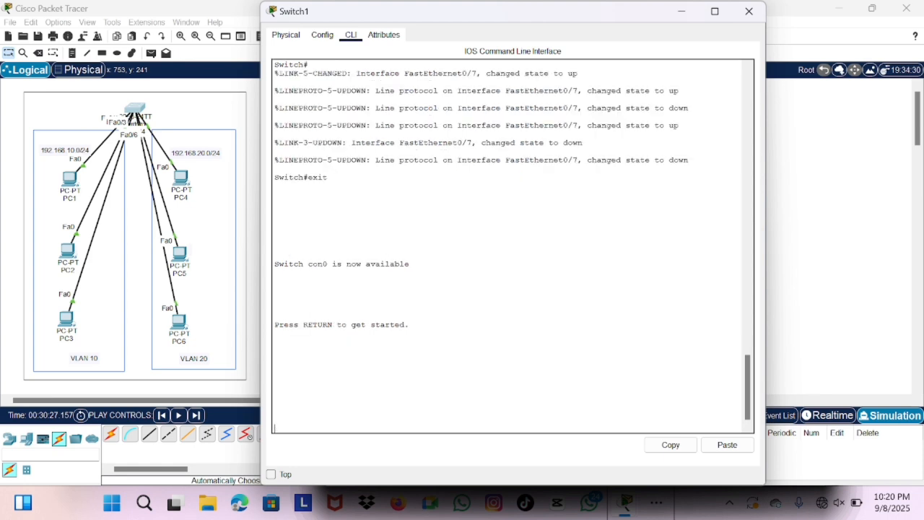
key("Return")
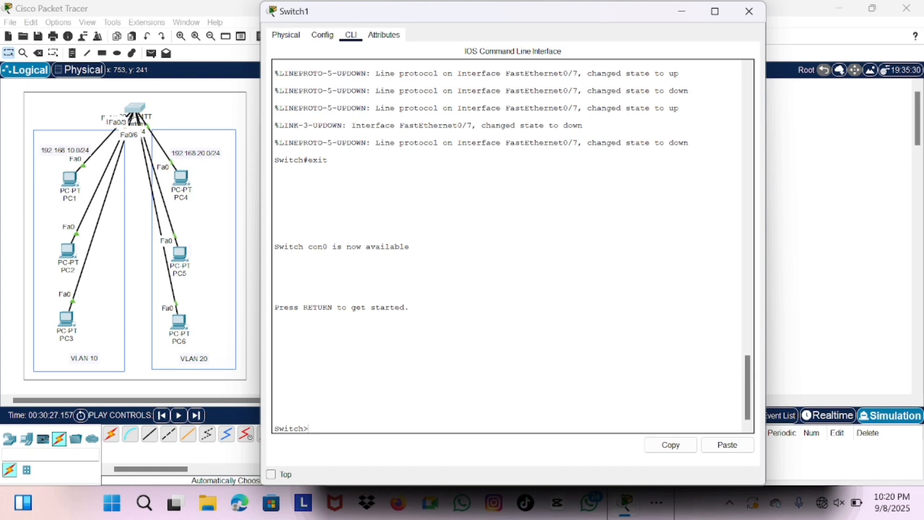
type("en")
key("Return")
Try to run copy running-config startup from Switch1's global configuration mode, and exit back to privileged EXEC mode.
type("ch#c")
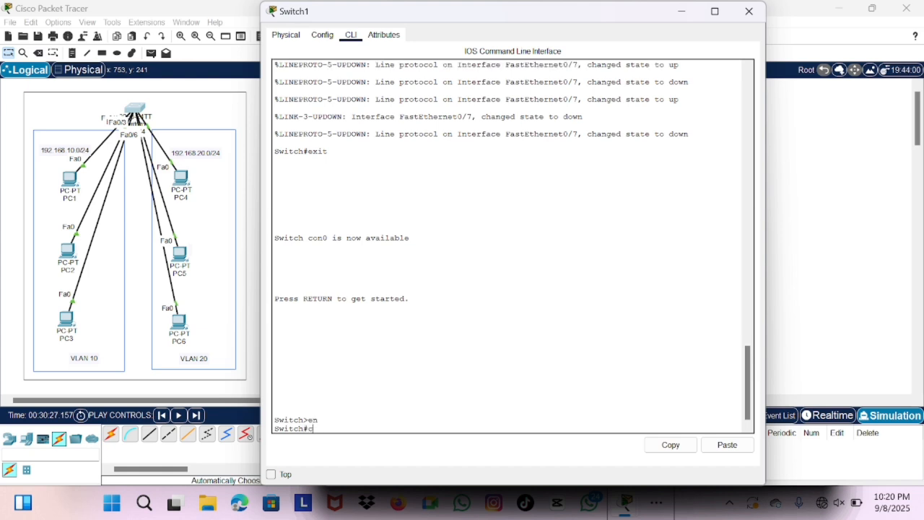
type("onf t")
key("Return")
type("copy")
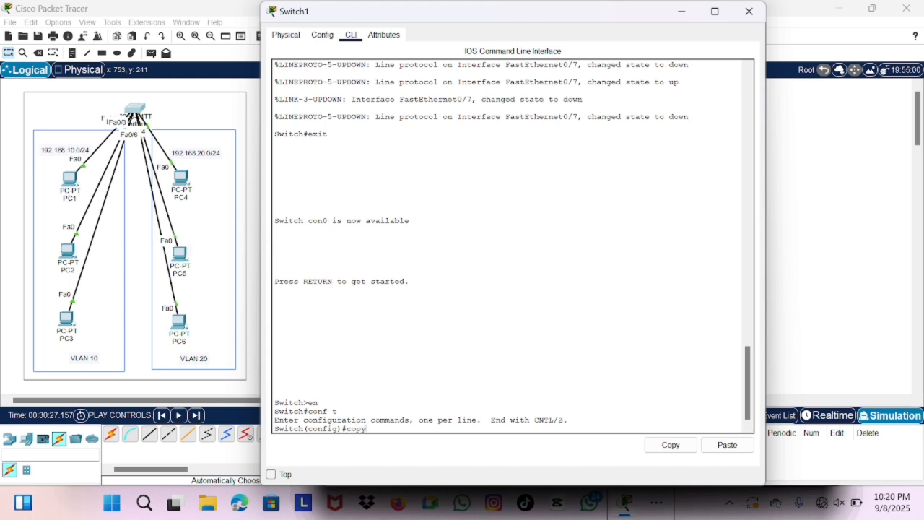
type(" running-config startup")
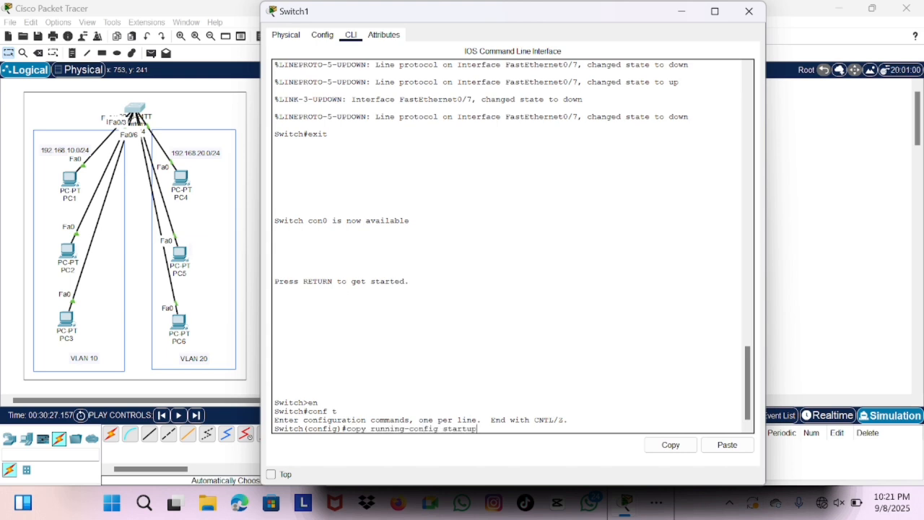
key("Return")
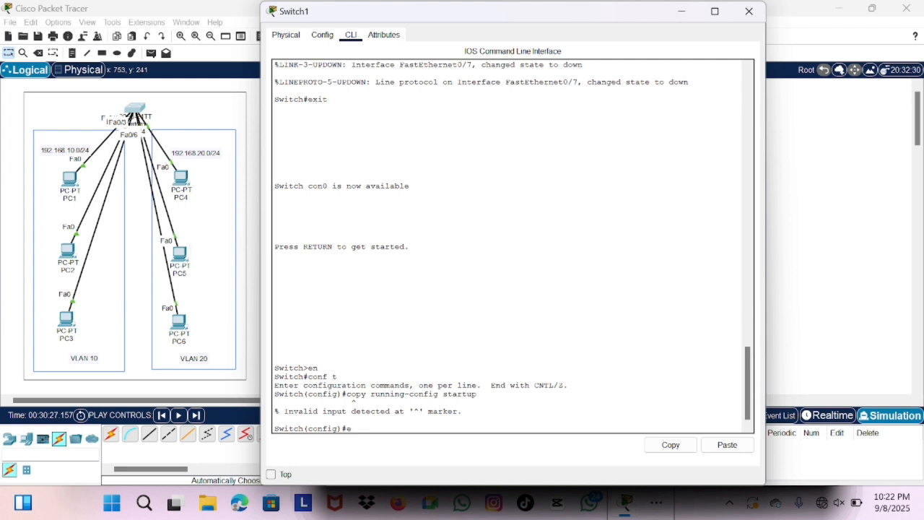
type("exit")
key("Return")
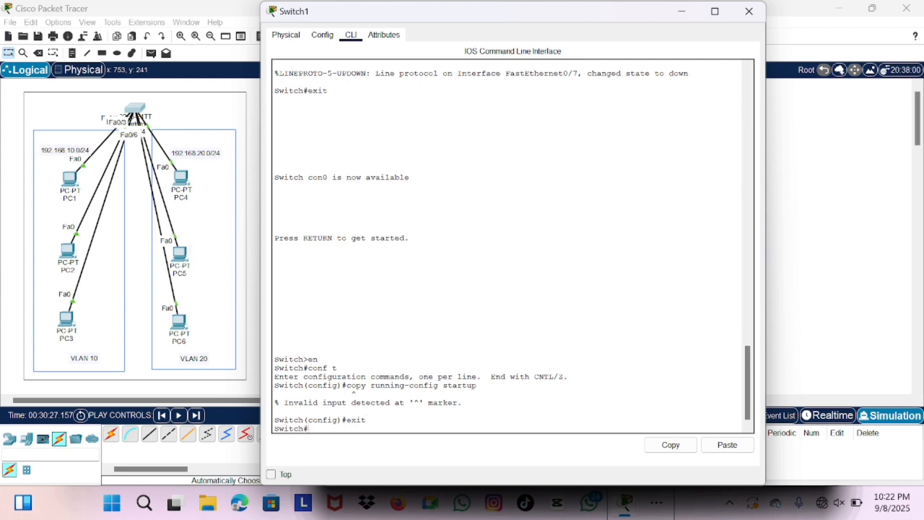
Save Switch1's configuration with copy running-config startup-config, accepting the default destination filename.
type("copy running-config sta")
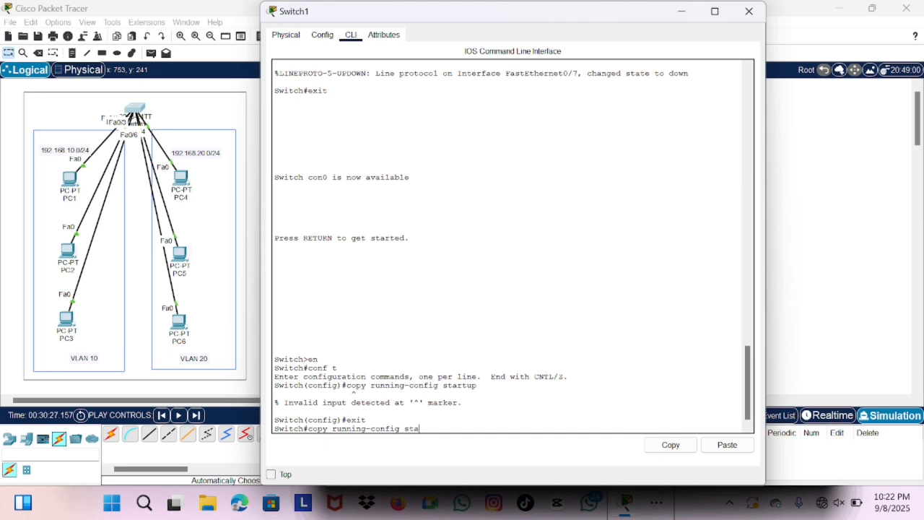
type("rtup-config")
key("Return")
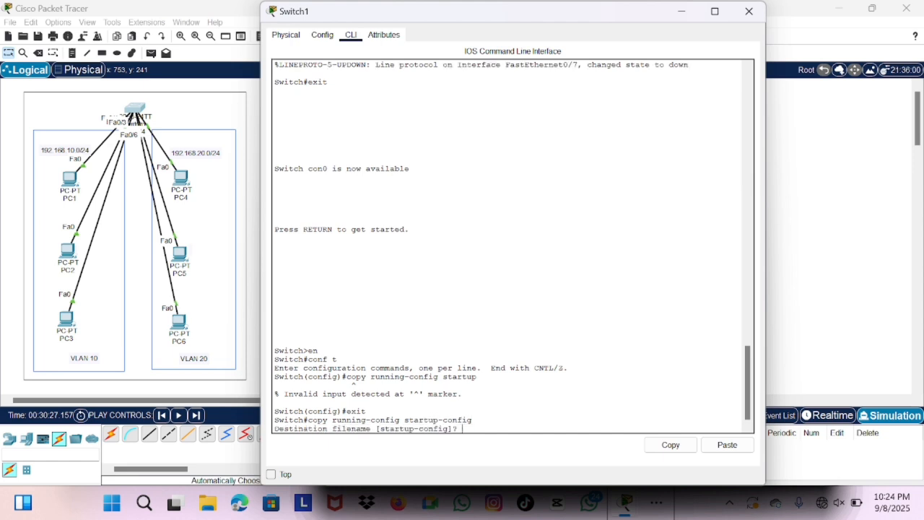
key("Return")
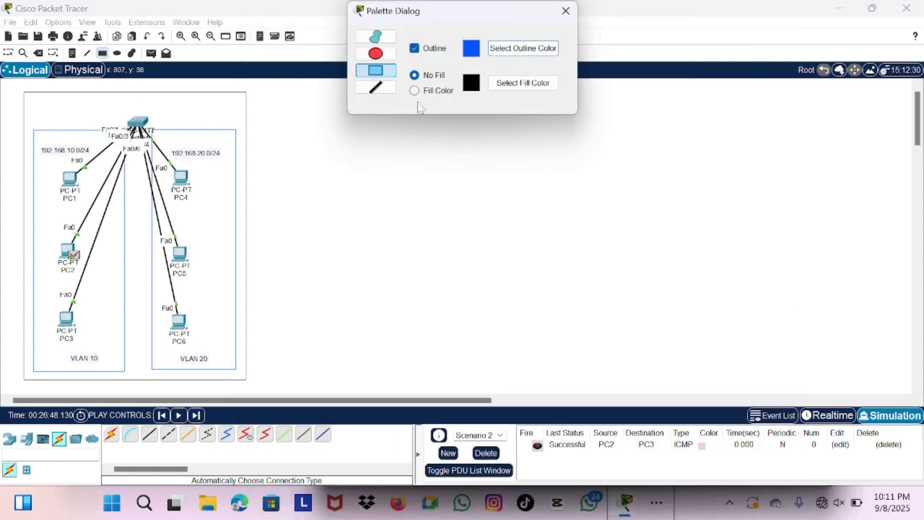
Set the outline color to black and draw a large unfilled rectangle beside the existing network, about the same size as its frame.
left_click(498, 49)
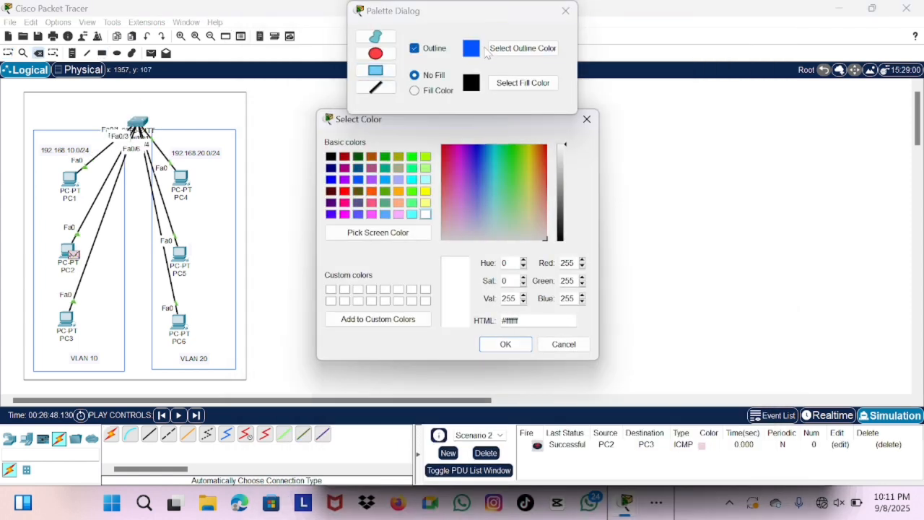
left_click(327, 228)
left_click(501, 345)
left_click_drag(303, 93, 534, 377)
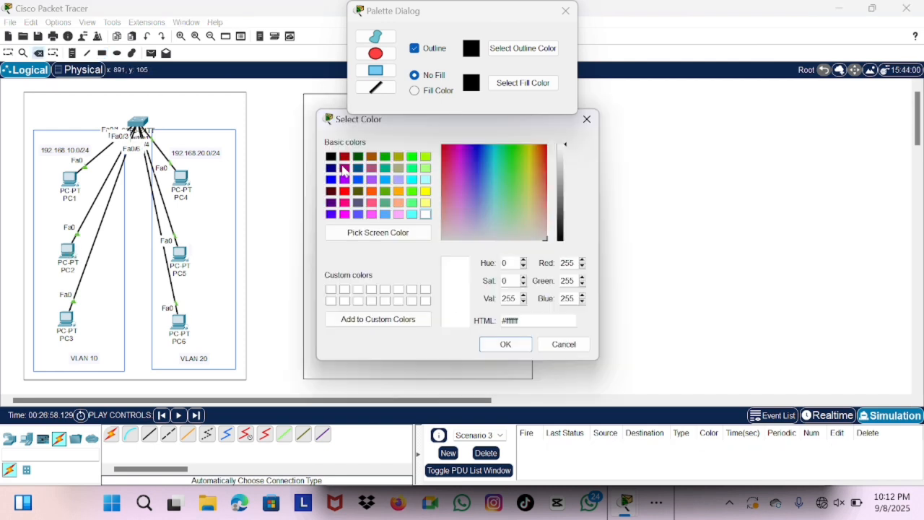
Set the outline color to blue #0055ff, draw two tall rectangles side by side inside the new black frame, and close the palette.
left_click(380, 189)
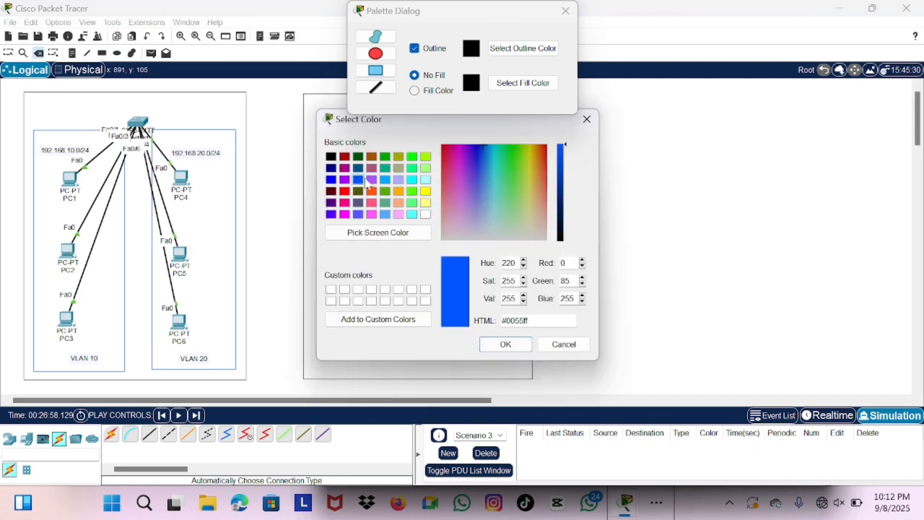
key("Return")
left_click_drag(317, 132, 393, 365)
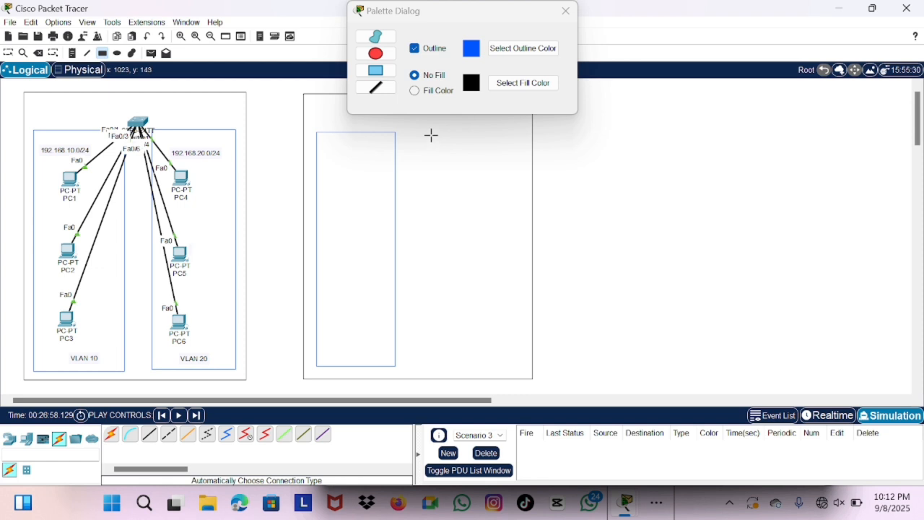
left_click_drag(431, 135, 520, 364)
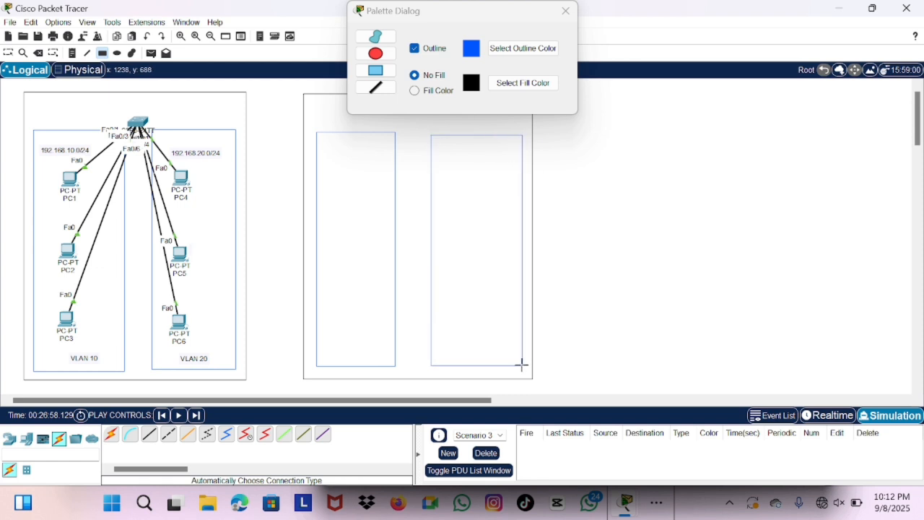
left_click(565, 10)
Place a 2950T-24 switch near the top centre of the new black frame, between the two blue rectangles.
left_click(8, 438)
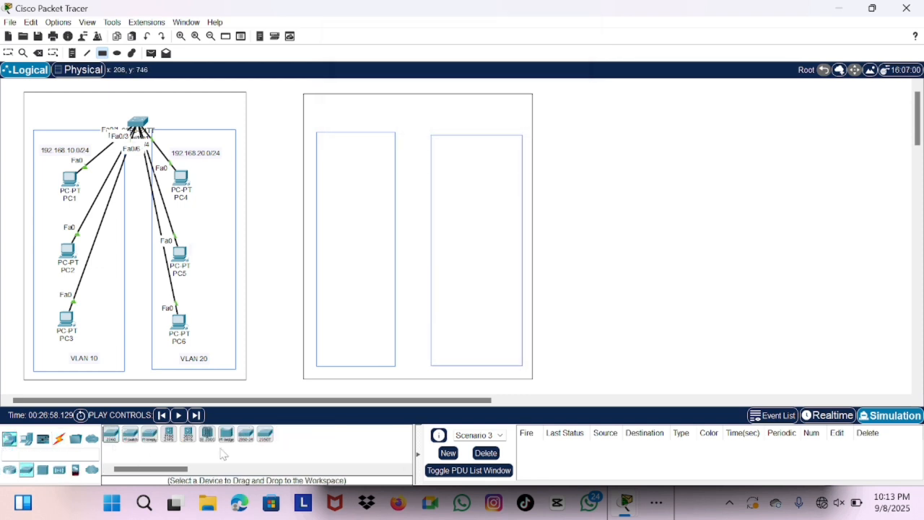
left_click(265, 433)
left_click(413, 120)
Place six PCs in the new frame, three stacked in each blue rectangle, and return to the Select tool.
left_click(26, 438)
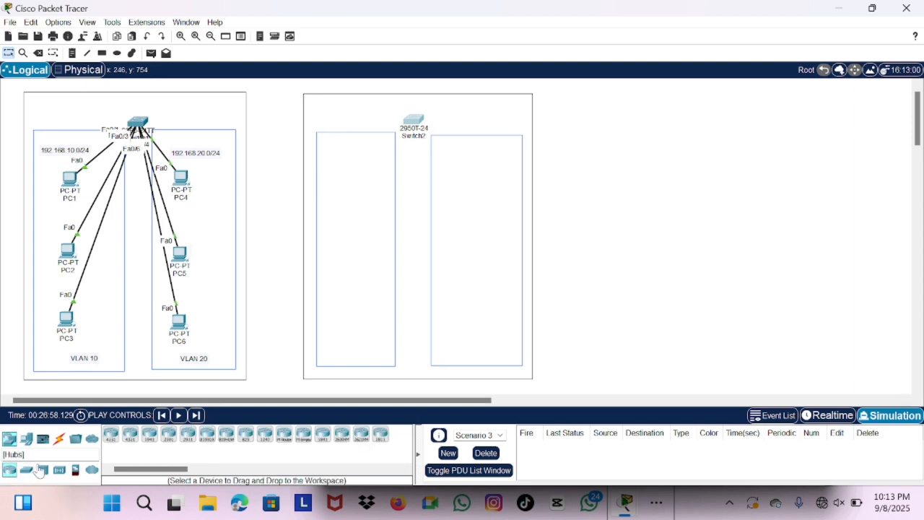
left_click(110, 433, "ctrl")
left_click(351, 173)
left_click(349, 243)
left_click(350, 327)
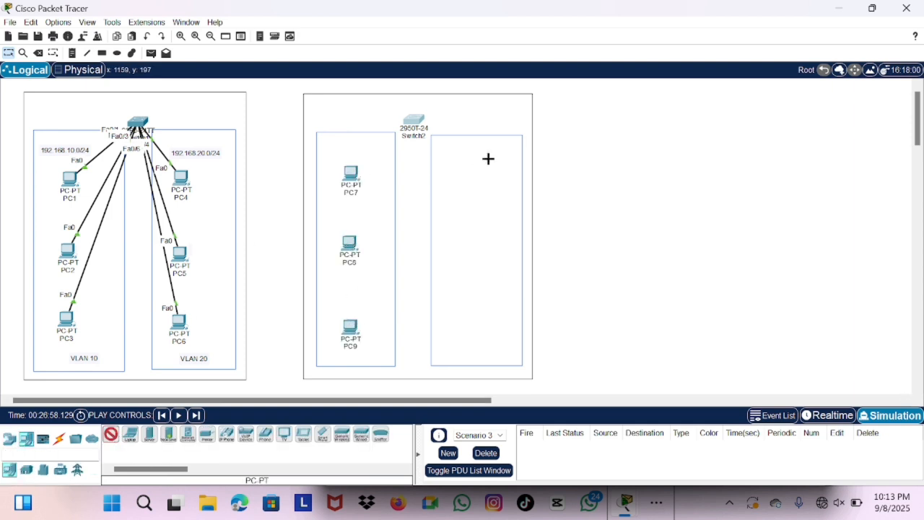
left_click(471, 171)
left_click(470, 243)
left_click(474, 333)
left_click(9, 53)
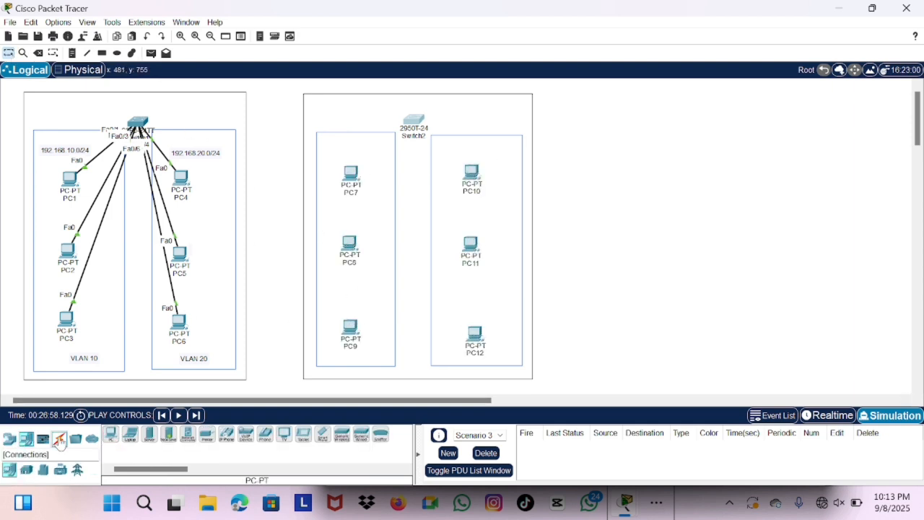
Connect PC7, PC8 and PC9 to Switch2 with automatically chosen cables.
left_click(59, 438)
left_click(110, 434, "ctrl")
left_click(413, 120)
left_click(351, 173)
left_click(413, 120)
left_click(413, 122)
left_click(351, 327)
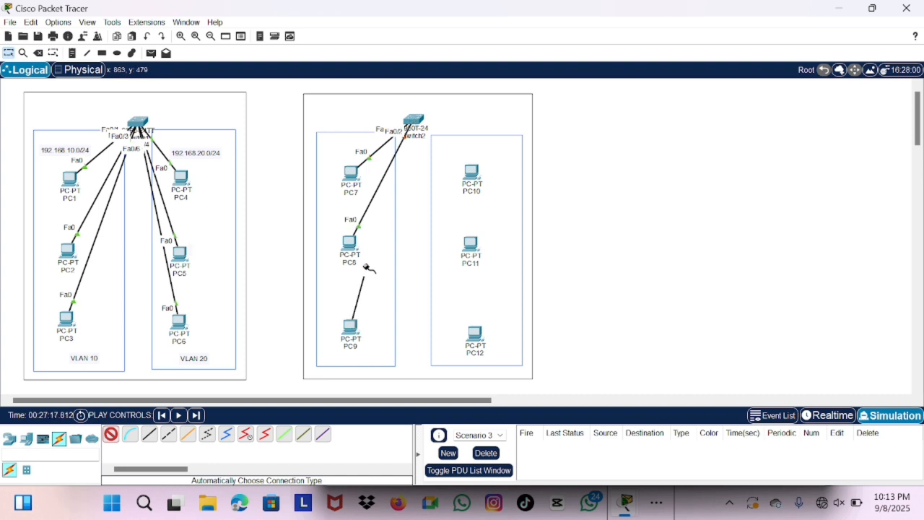
left_click(413, 122)
Connect PC10, PC11 and PC12 to Switch2 with automatically chosen cables.
left_click(472, 172)
left_click(413, 121)
left_click(473, 245)
left_click(414, 121)
left_click(474, 333)
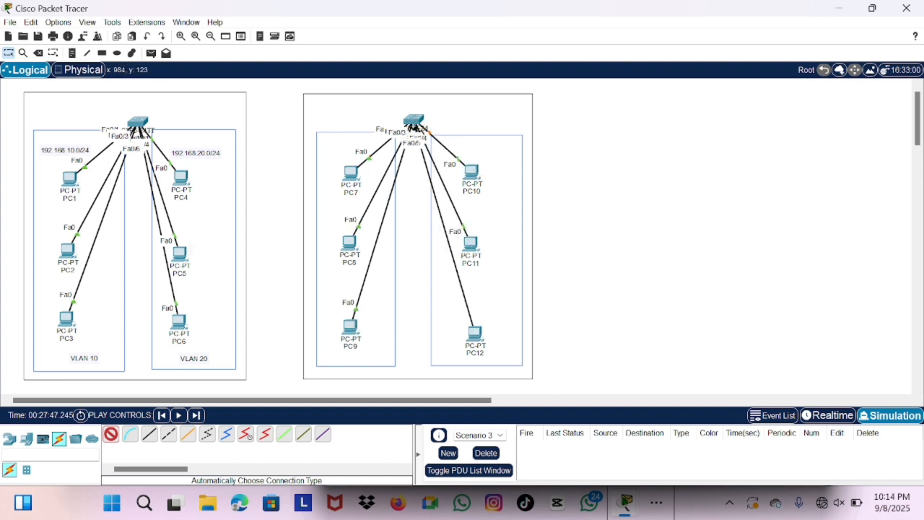
left_click(414, 120)
Connect Switch1 to Switch2 with an automatically chosen cable and move Switch1 slightly upward.
left_click(138, 121)
left_click(413, 120)
left_click_drag(135, 110, 134, 110)
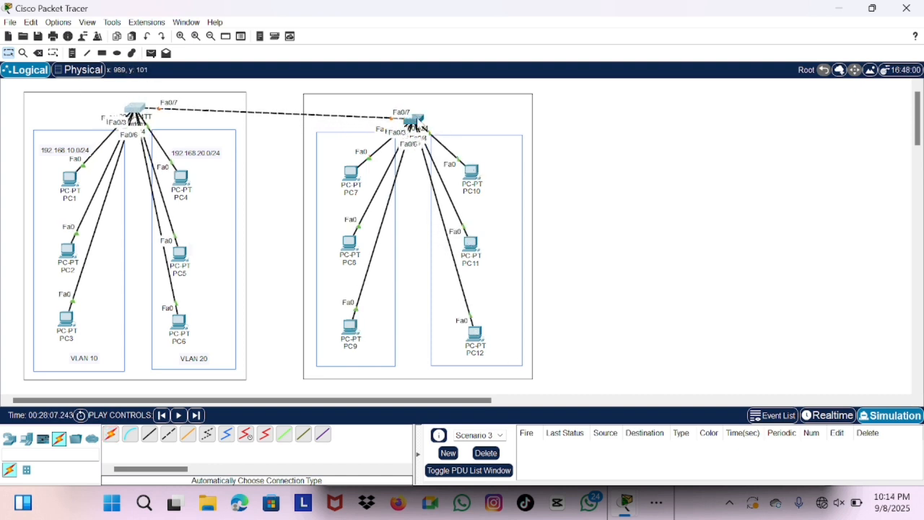
Move Switch2 level with Switch1, and label the new blue rectangles VLAN 10 below PC9 and VLAN 20 below PC12.
left_click_drag(414, 119, 414, 108)
left_click(84, 130)
left_click(72, 52)
left_click(347, 356)
key("Caps_Lock")
type("VLAN 10")
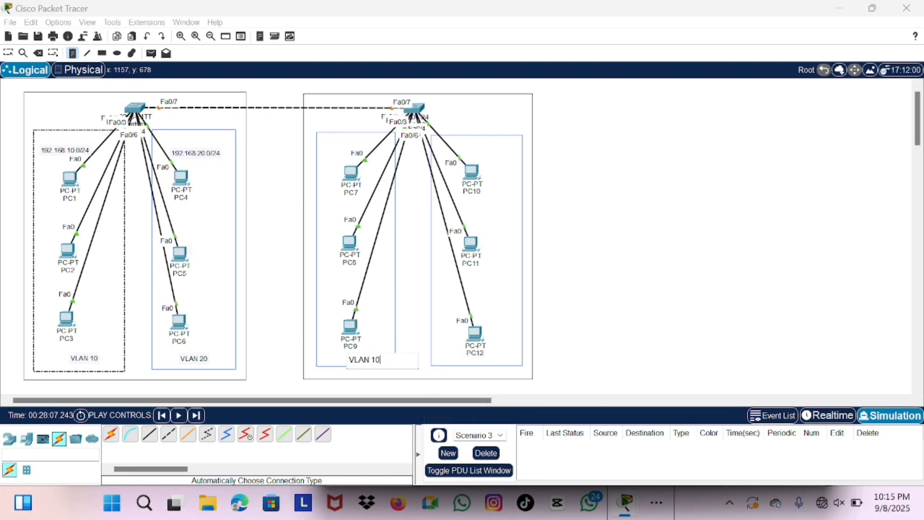
left_click(480, 363)
type("VLAN 20")
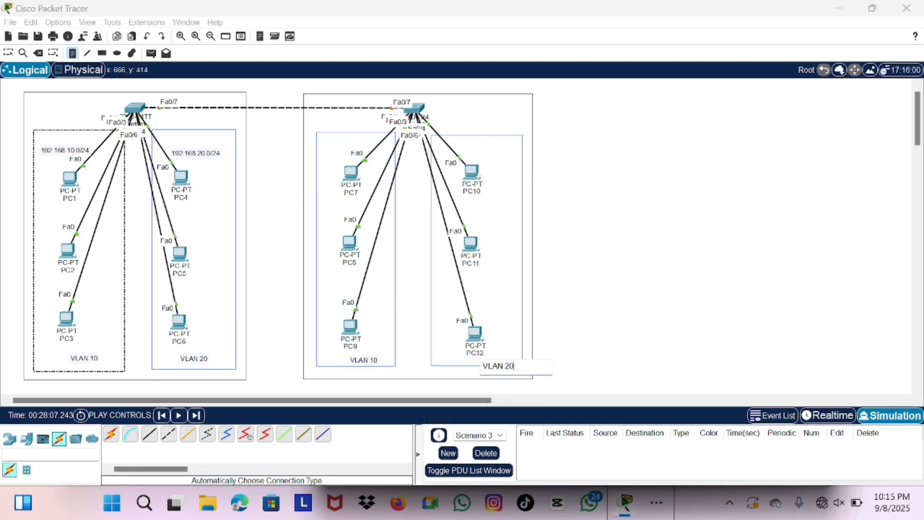
left_click(279, 251)
Add the network notes 192.168.10.0/24 above PC7 and 192.168.20.0/24 above PC10.
left_click(301, 148)
key("Caps_Lock")
type("192.168.")
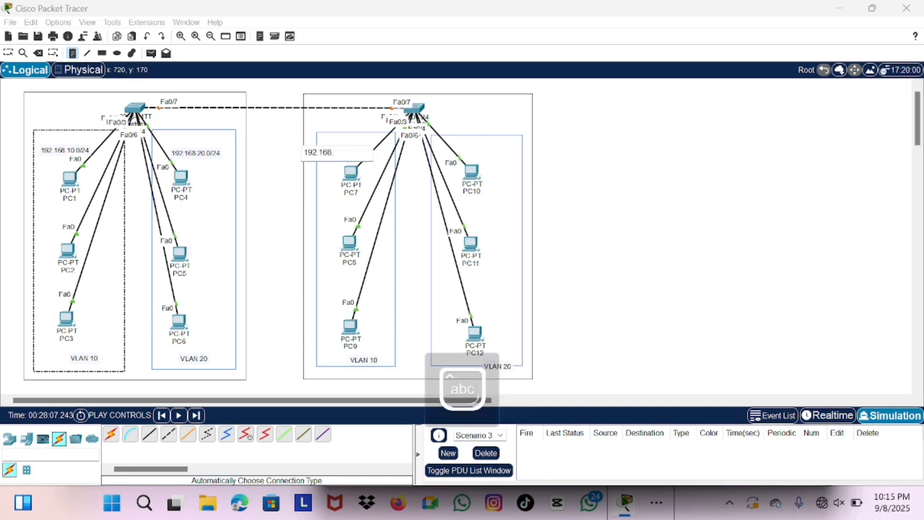
type("10.0/24")
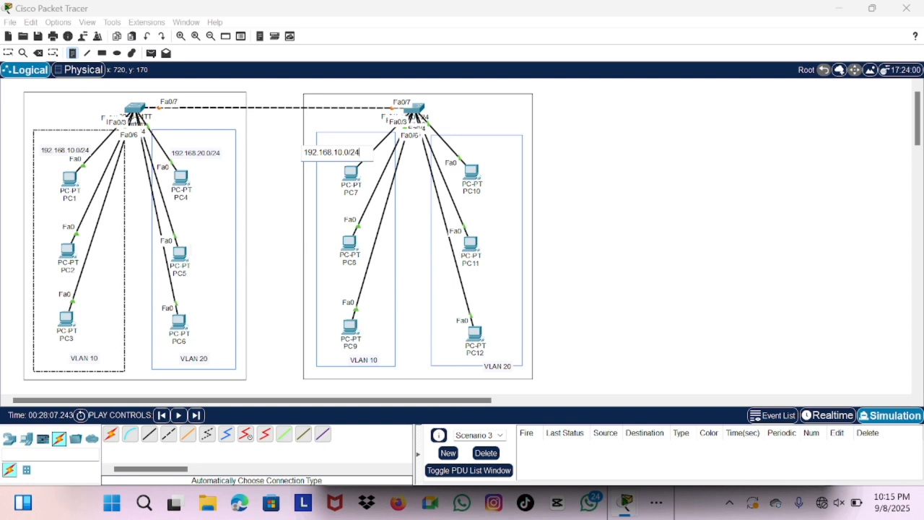
left_click(477, 146)
type("192.168.20.0")
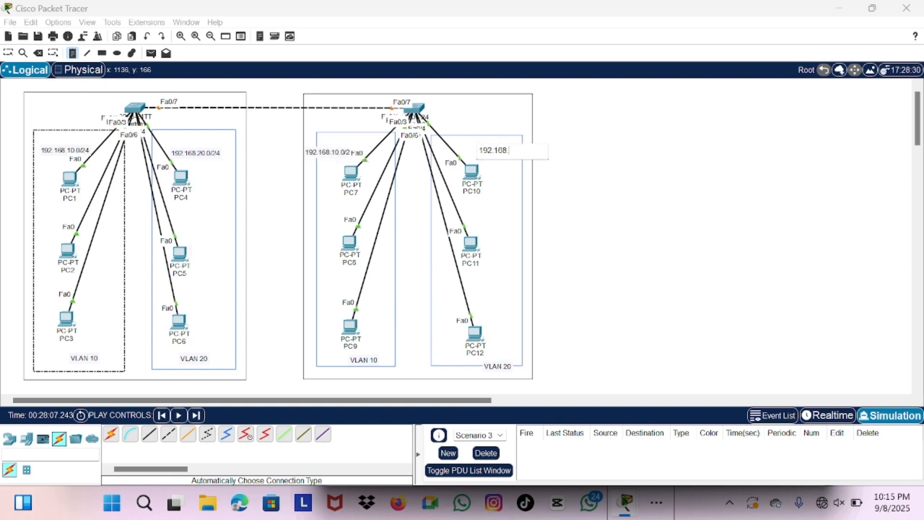
type("/24")
Shift the two new network notes, PC12 and its VLAN 20 note slightly so they clear the cables and rectangle edges.
left_click(8, 52)
left_click(329, 153)
left_click_drag(329, 153, 325, 143)
left_click_drag(502, 153, 489, 148)
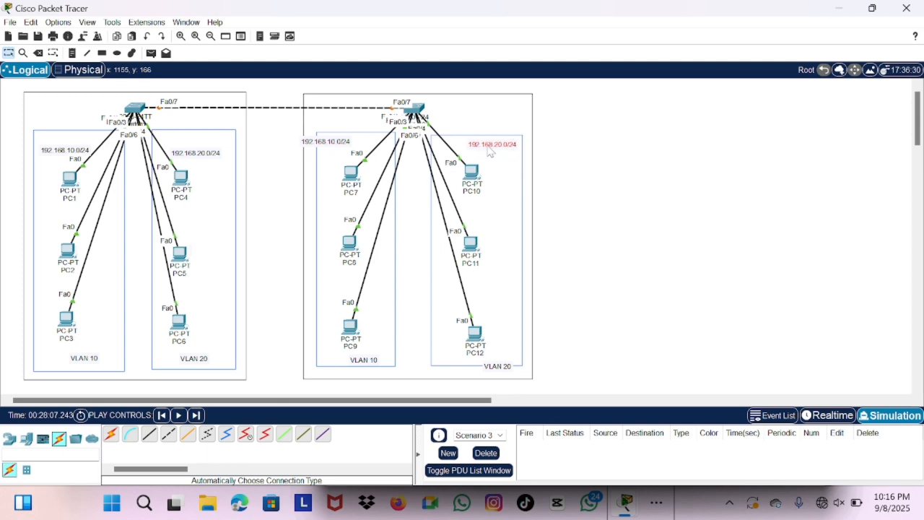
left_click_drag(476, 336, 477, 328)
left_click_drag(499, 363, 493, 354)
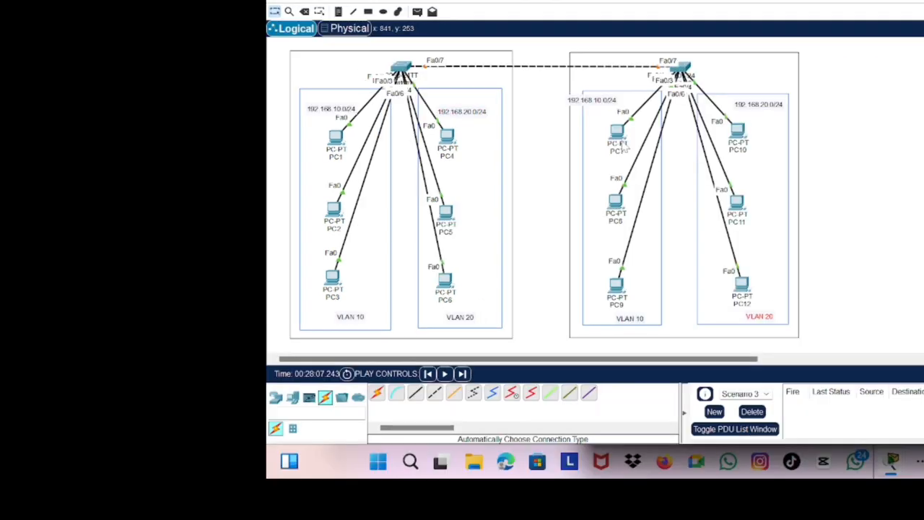
Assign PC7 the static IPv4 address 192.168.10.4.
left_click(352, 173)
left_click(415, 33)
left_click(648, 32)
type("192.168")
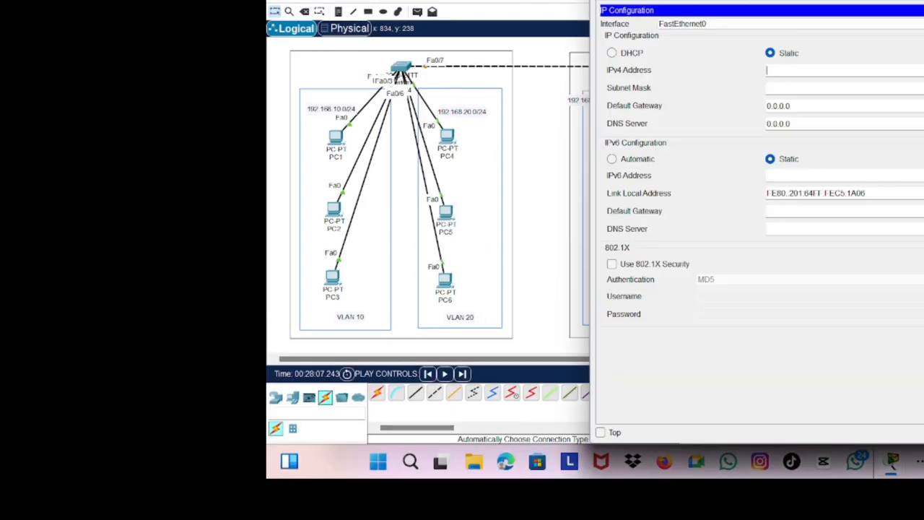
type(".10.4")
key("ctrl+a")
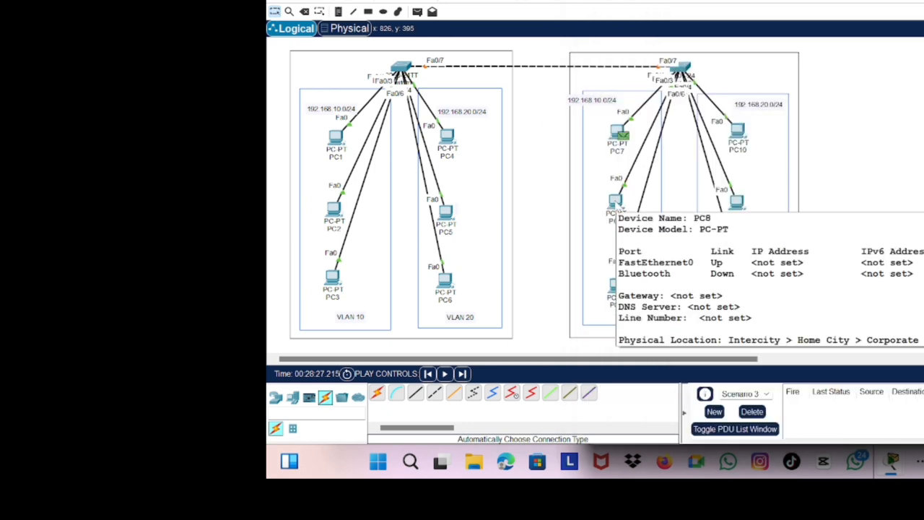
Assign PC8 the static IPv4 address 192.168.10.5 with the default subnet mask.
left_click(617, 204)
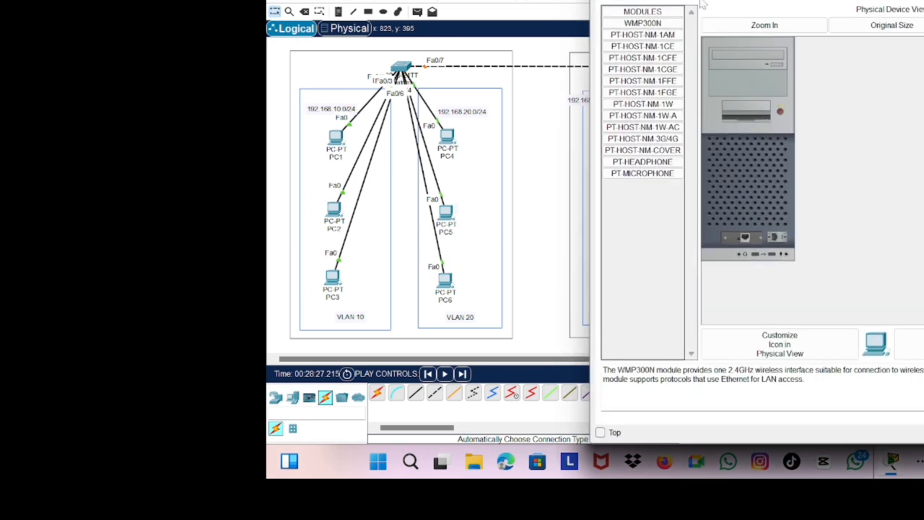
left_click(692, 0)
left_click(653, 41)
left_click(777, 70)
type("192.168.10.5")
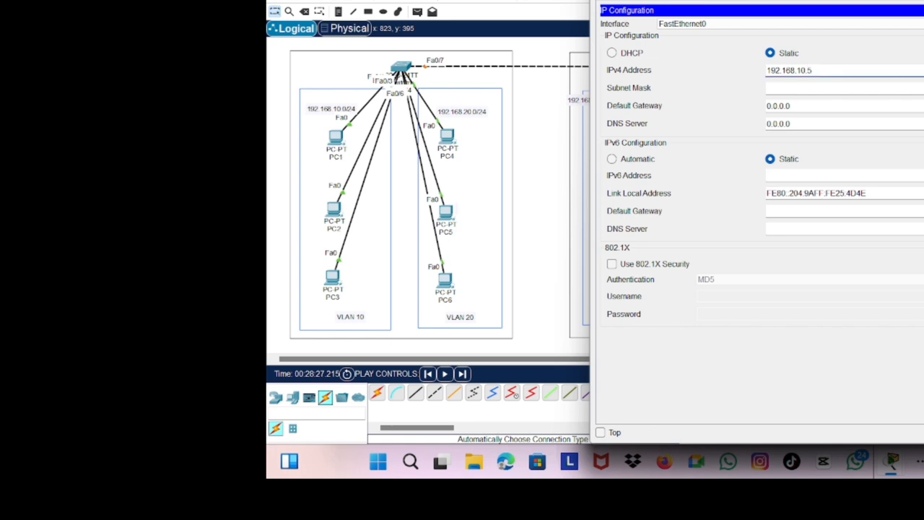
key("Tab")
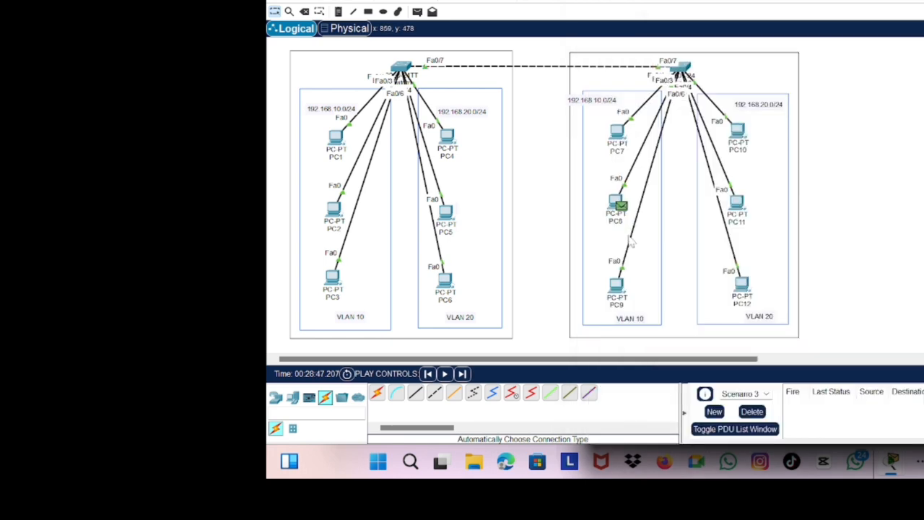
Assign PC9 the static IPv4 address 192.168.10.6 with the default subnet mask.
left_click(616, 283)
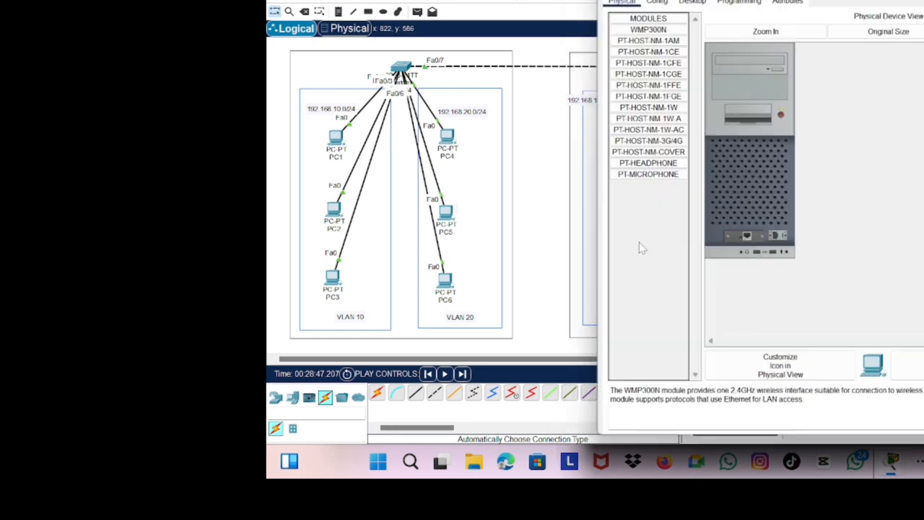
left_click(692, 2)
left_click(648, 32)
left_click(777, 70)
type("192.168.10.4")
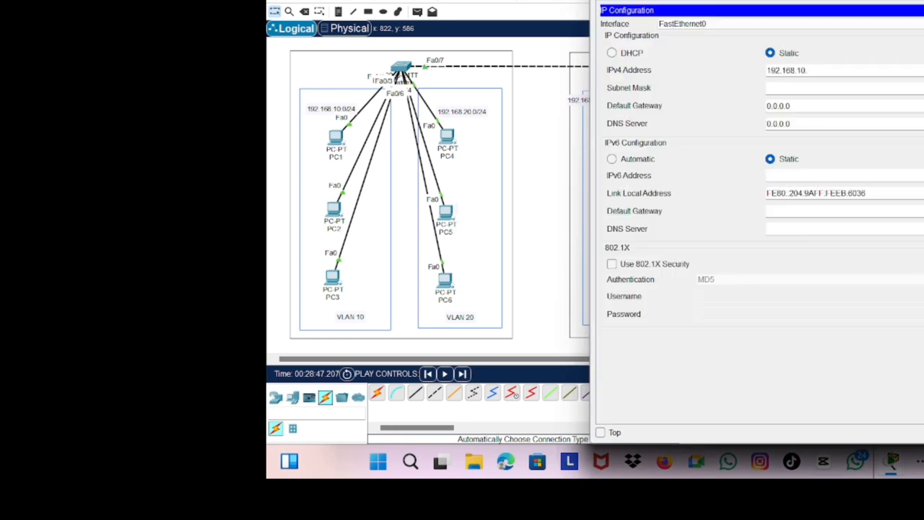
type("6")
key("Tab")
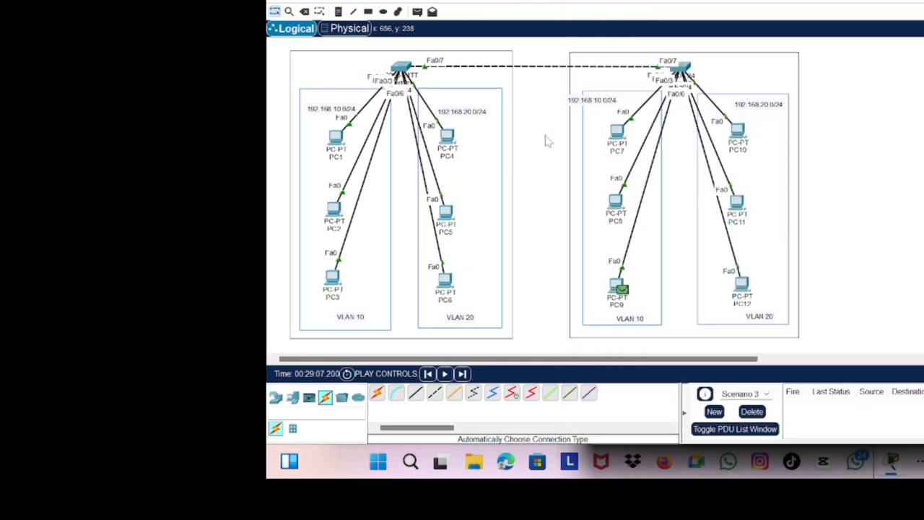
Assign PC10 the static IPv4 address 192.168.20.4 with the default subnet mask.
left_click(741, 131)
left_click(691, 2)
left_click(622, 40)
left_click(776, 70)
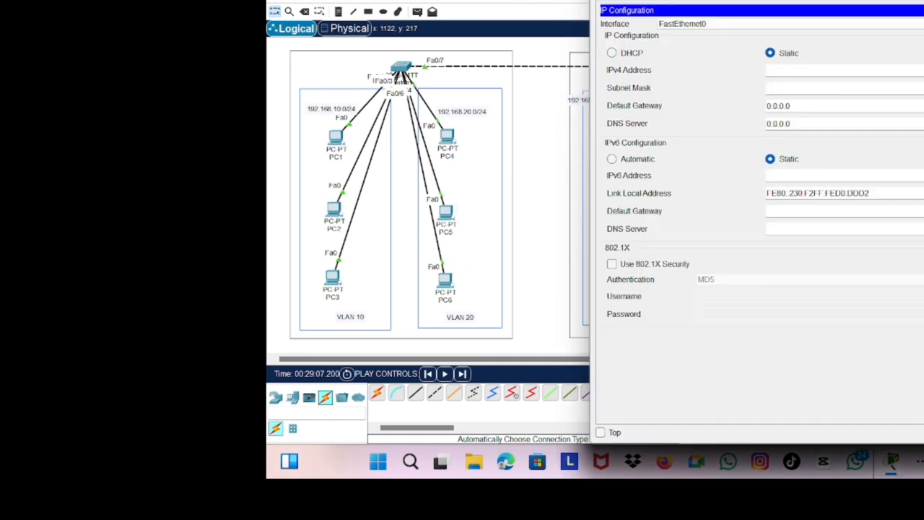
type("192.168.20.4")
key("Tab")
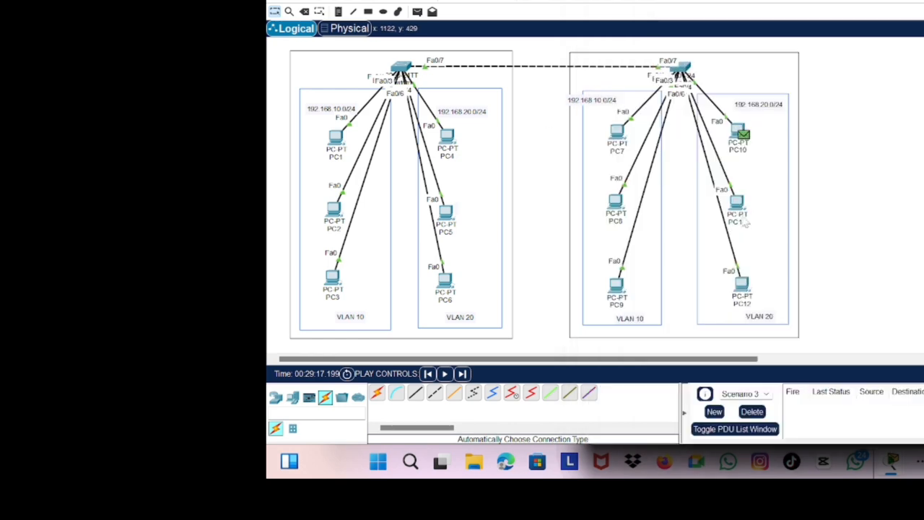
Assign PC11 a static IPv4 address in the 192.168.20.0/24 network with the default subnet mask.
left_click(741, 201)
left_click(691, 3)
left_click(653, 41)
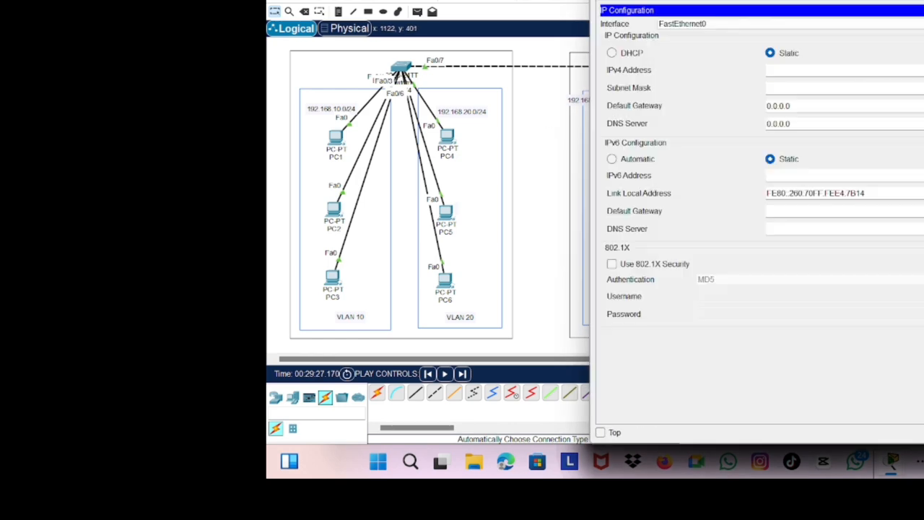
type("192.168.20.4")
key("Tab")
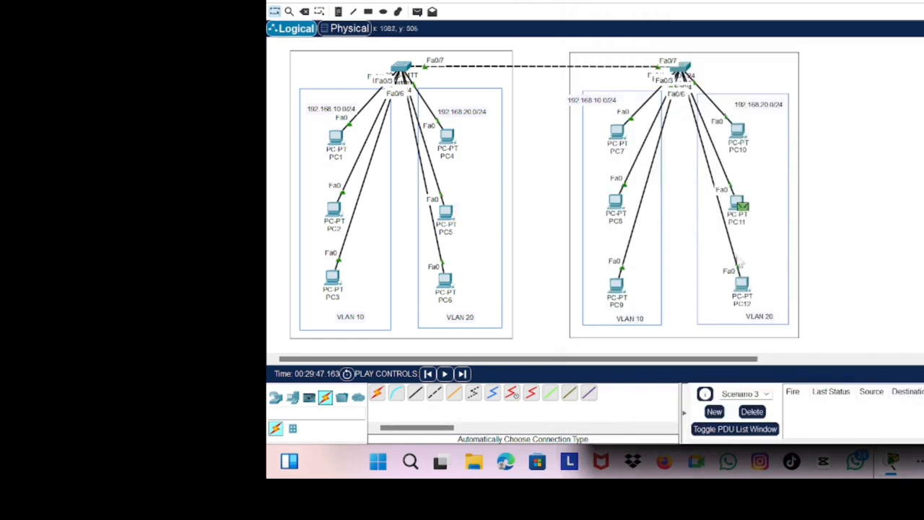
Assign PC12 the static IPv4 address 192.168.20.6.
left_click(743, 279)
left_click(691, 2)
left_click(652, 41)
left_click(794, 70)
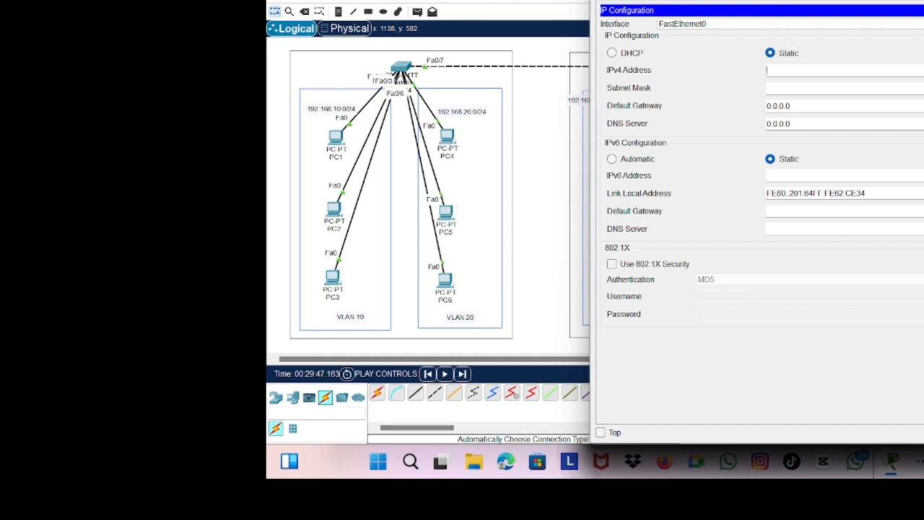
type("192.168.20.4")
key("BackSpace")
type("6")
left_click(797, 104)
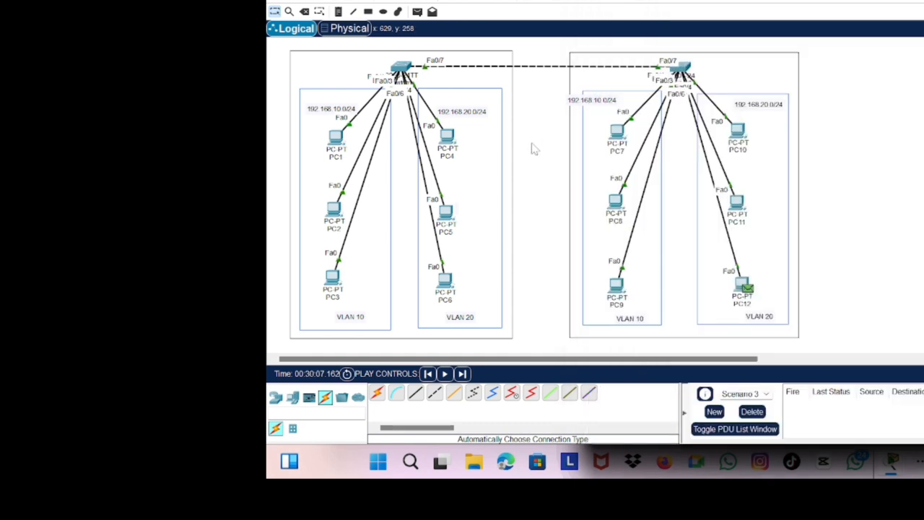
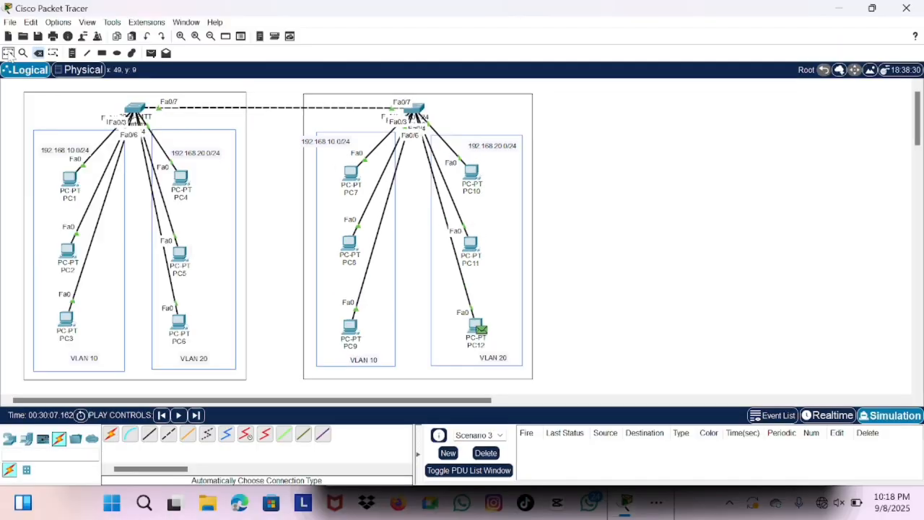
Create a new simulation scenario and enter privileged EXEC mode in Switch2's command line with enable.
left_click(447, 452)
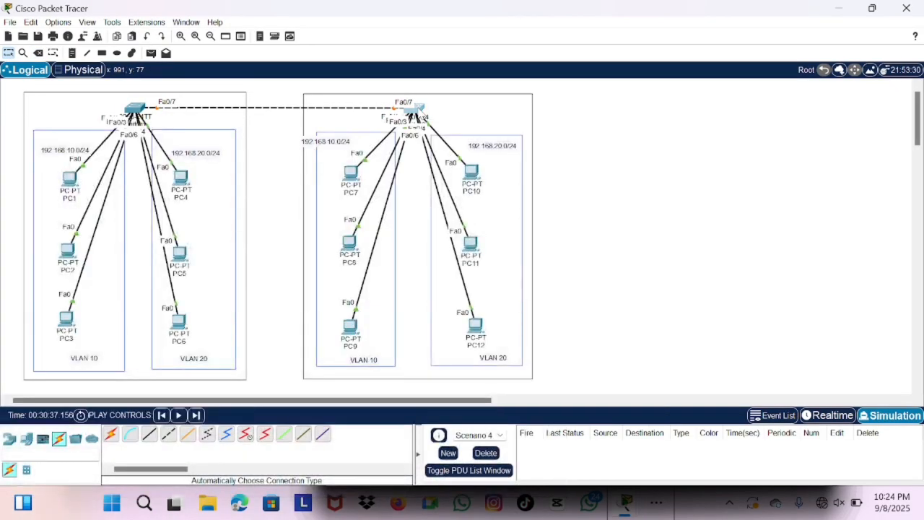
left_click(419, 108)
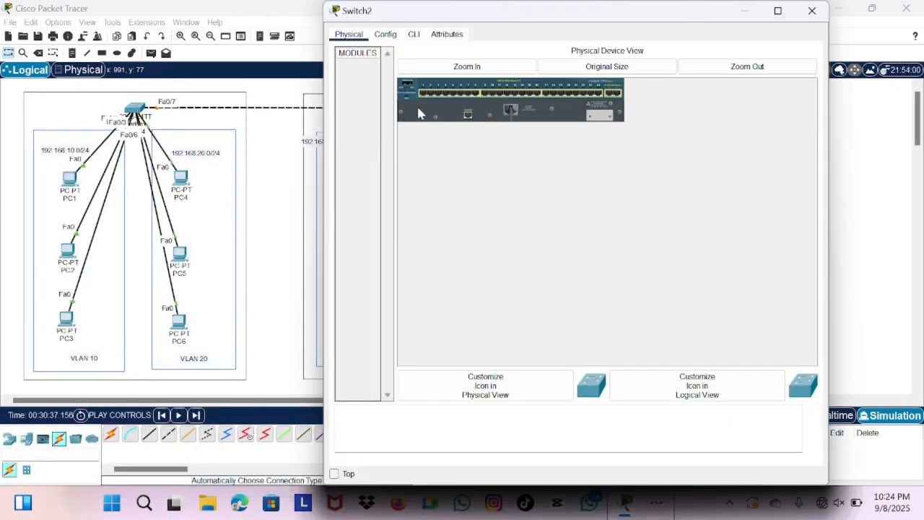
left_click(412, 37)
key("Return")
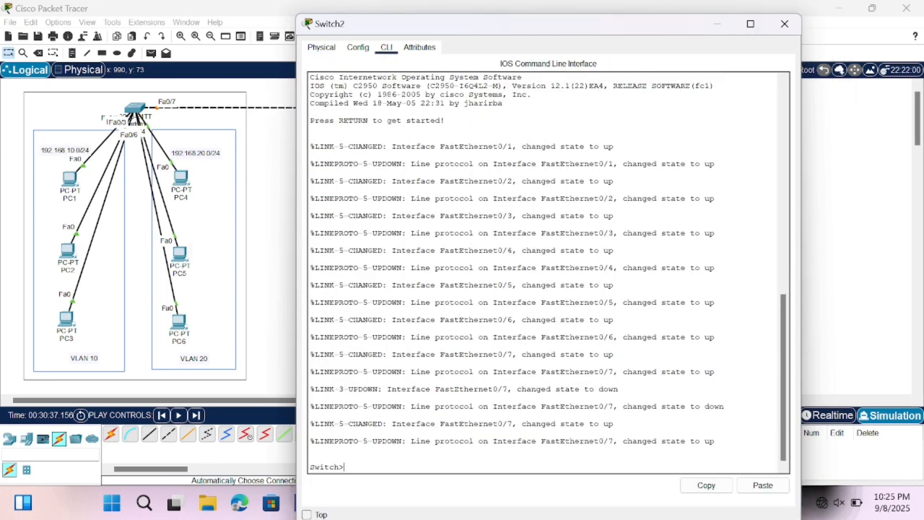
type("enable")
key("Return")
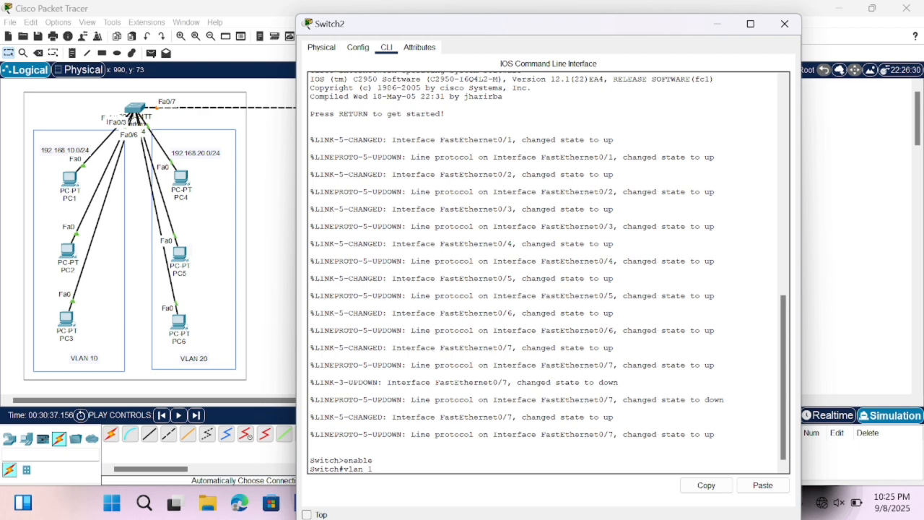
Try vlan 10 from Switch2's privileged EXEC mode, and enter global configuration mode with conf t.
type("0")
key("Return")
type("c")
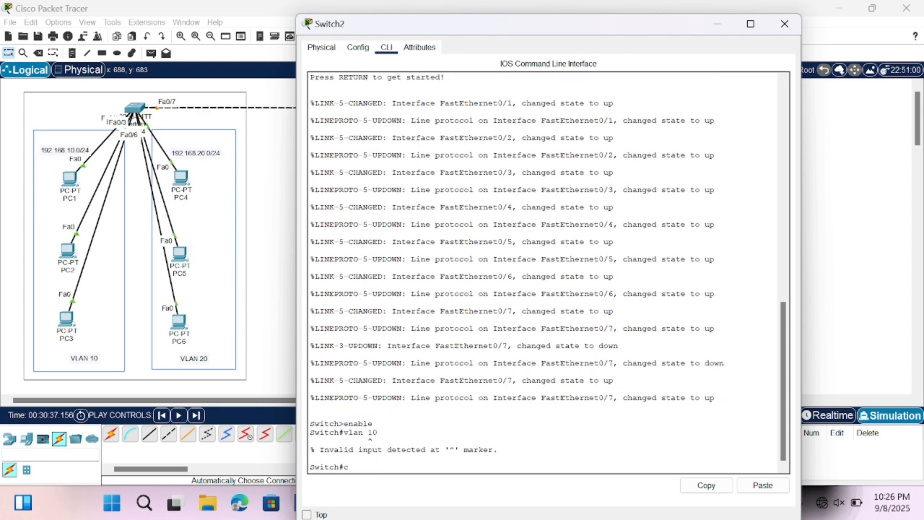
type("onf t")
key("Return")
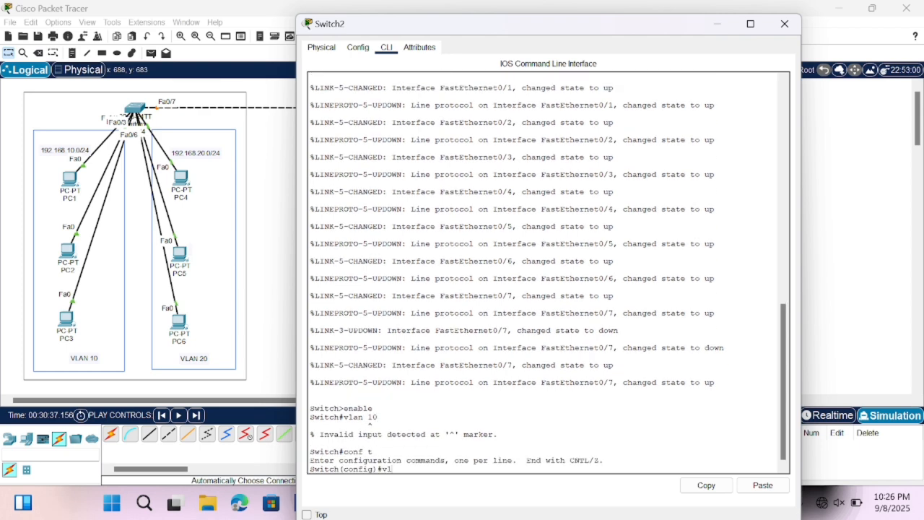
Create VLAN 10 named programing on Switch2 and exit to global configuration mode.
type("vlan 10")
key("Return")
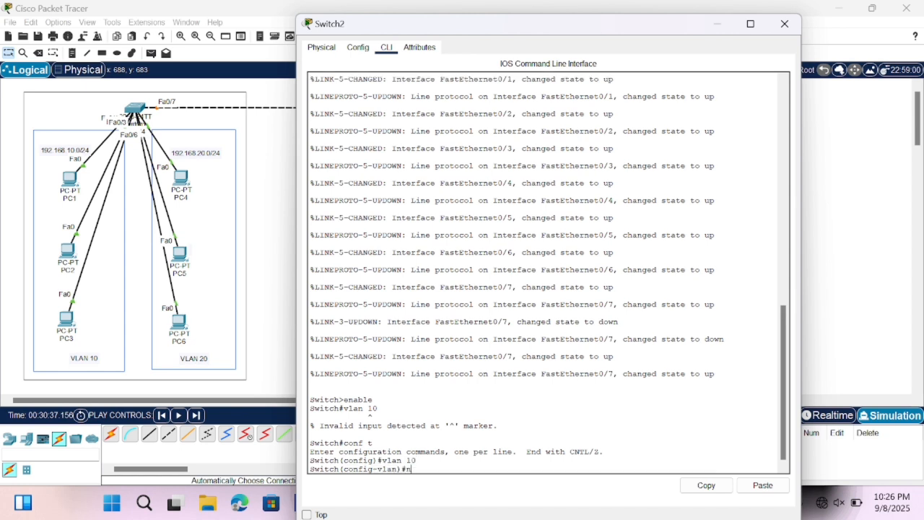
type("name programing")
key("Return")
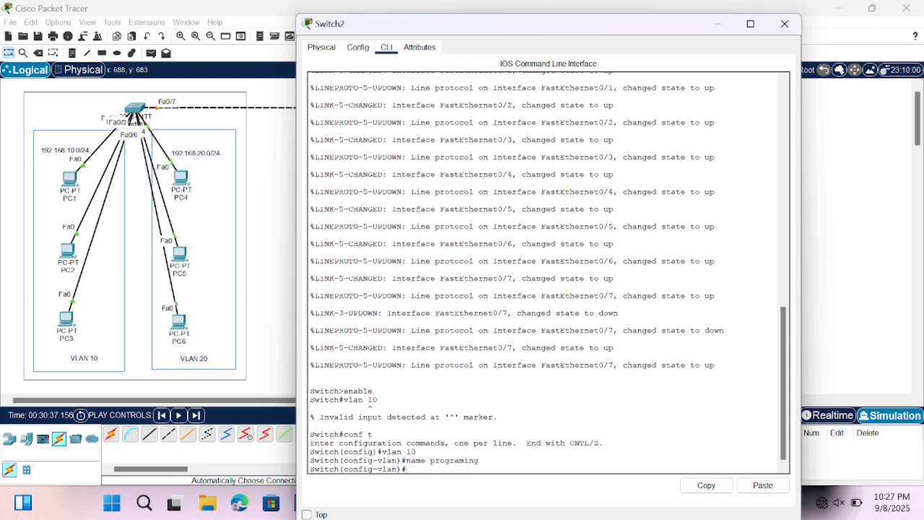
type("exit")
key("Return")
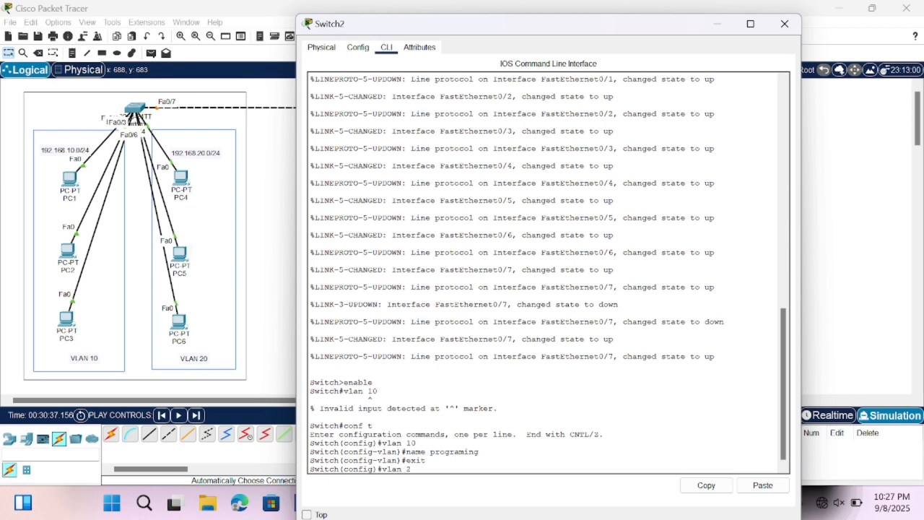
Create VLAN 20 named marketing on Switch2 and list the switch's VLANs with do show vlan brief.
type("vlan 20")
key("Return")
type("name ma")
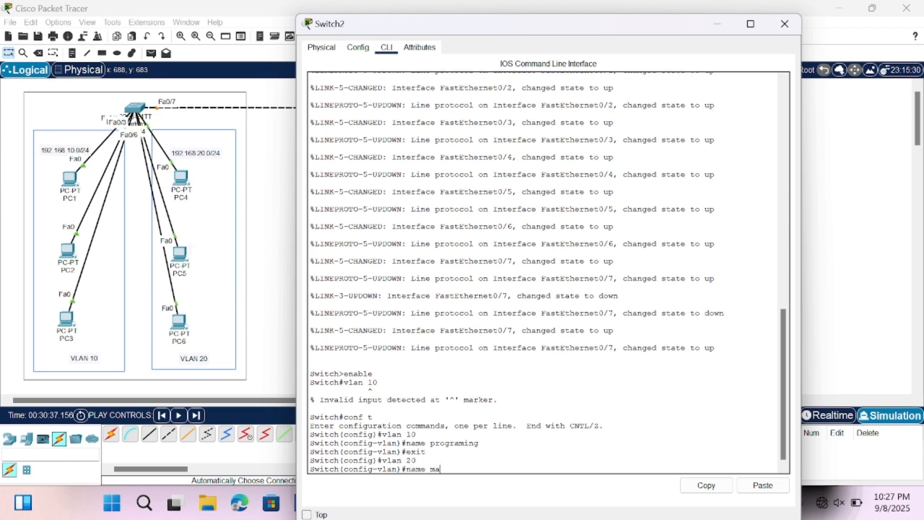
type("rketing")
key("Return")
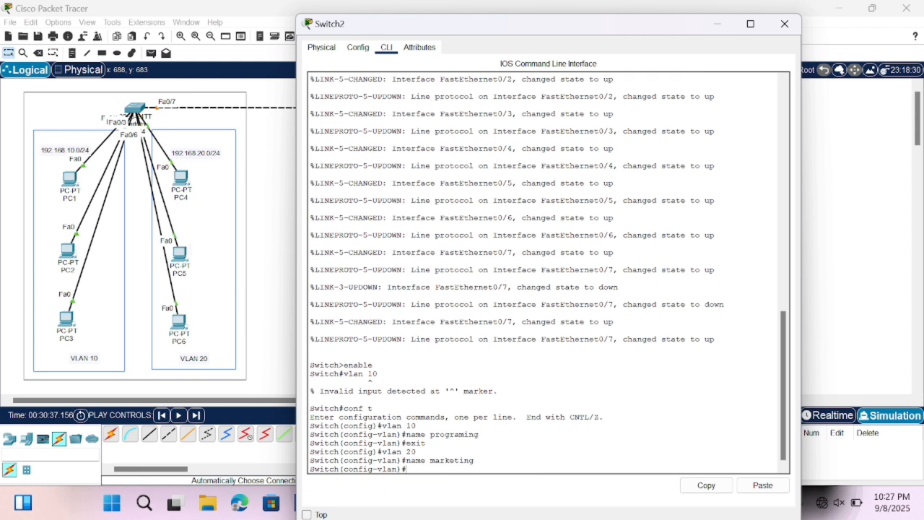
type("exit")
key("Return")
type("do ")
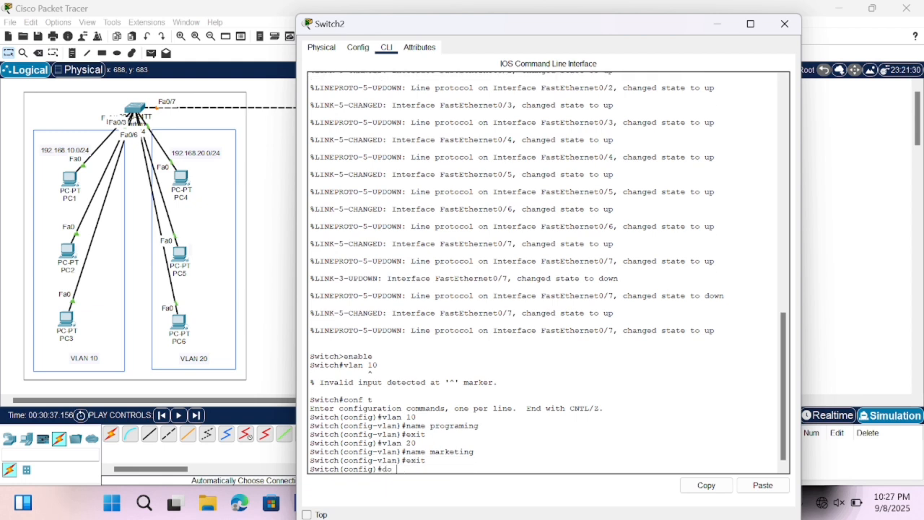
type("show vlan brief")
key("Return")
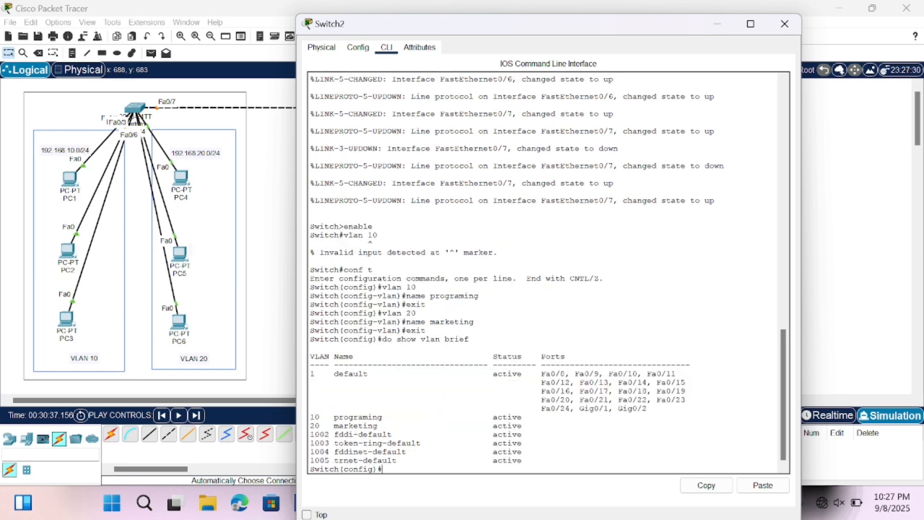
Enter the interface range fa0/1-3 on Switch2 and set its ports to access mode with switchport mode access.
left_click_drag(311, 417, 396, 418)
left_click_drag(310, 426, 397, 426)
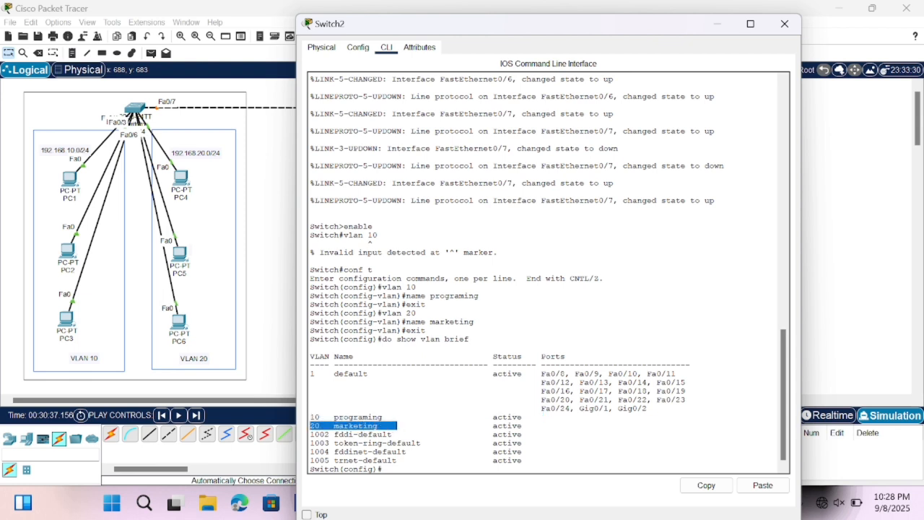
left_click(431, 468)
type("interfa")
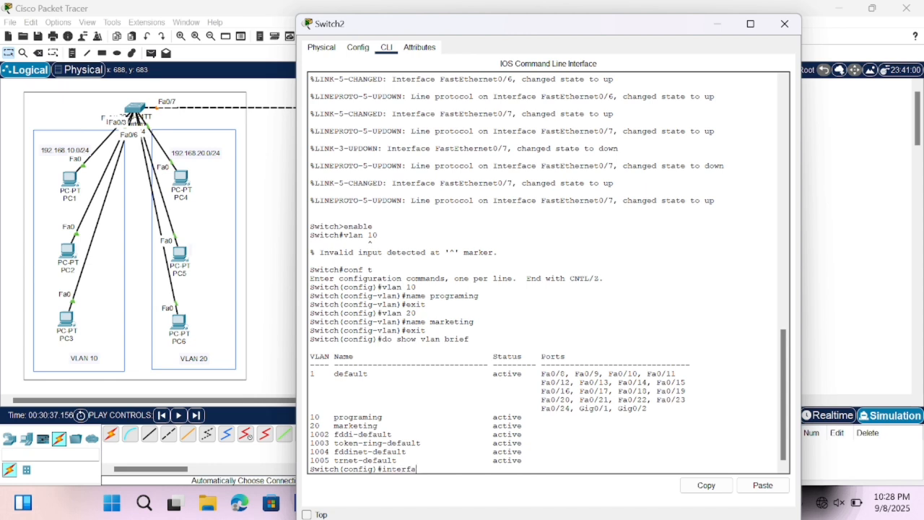
type("ce range fa0/1-3")
key("Return")
type("switchp")
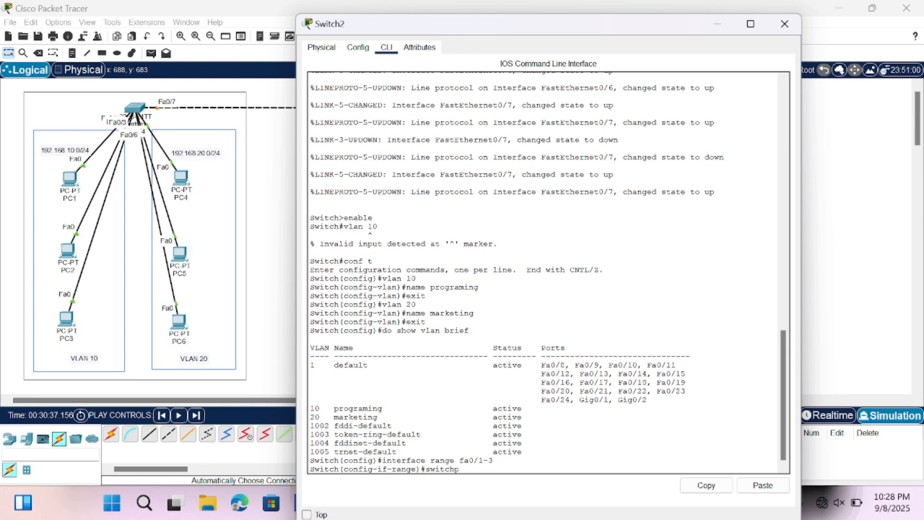
type("ort mode access")
key("Return")
Assign the fa0/1-3 range to VLAN 10 with switchport access vlan 10 and exit to global configuration mode.
type("sw")
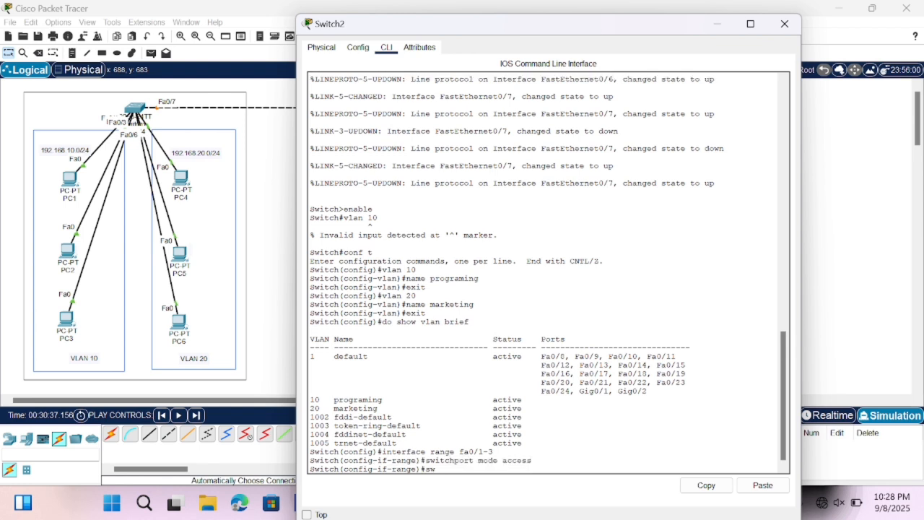
type("itchport access vlan 10")
key("Return")
type("exit")
key("Return")
Check Switch2's VLAN port assignments with do show vlan brief.
type("d")
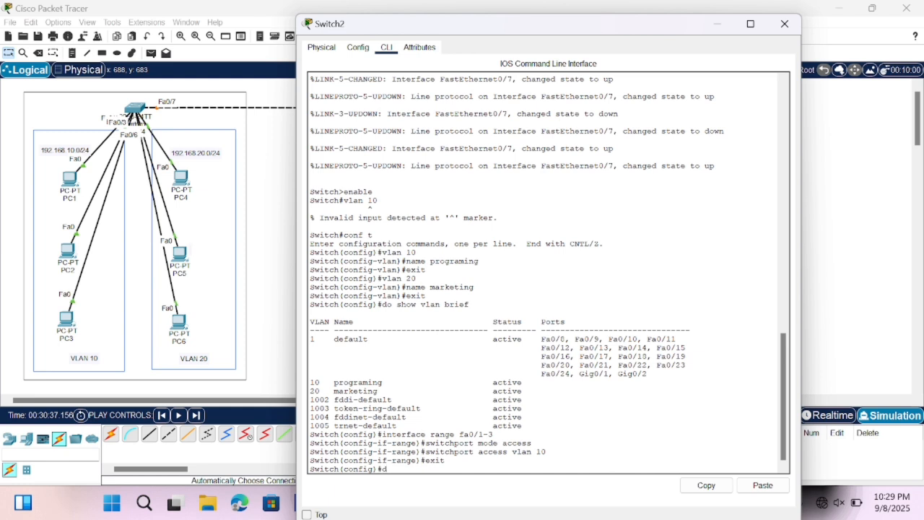
type("o show vlan brief")
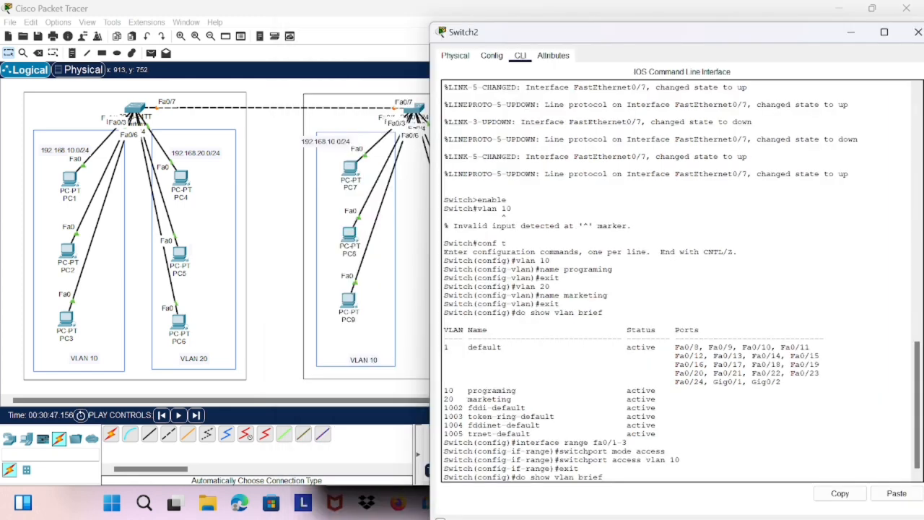
key("Return")
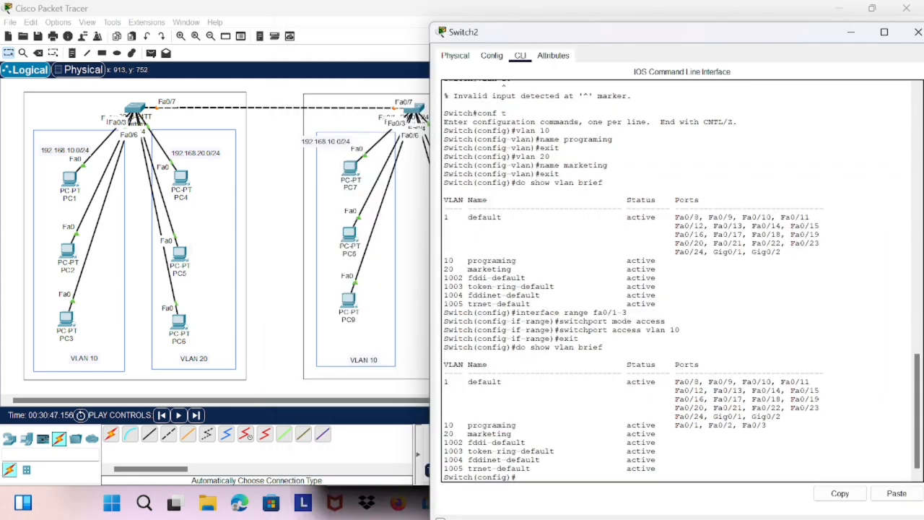
Examine the VLAN 10 programing entry and its assigned ports in Switch2's VLAN table.
left_click_drag(444, 425, 531, 425)
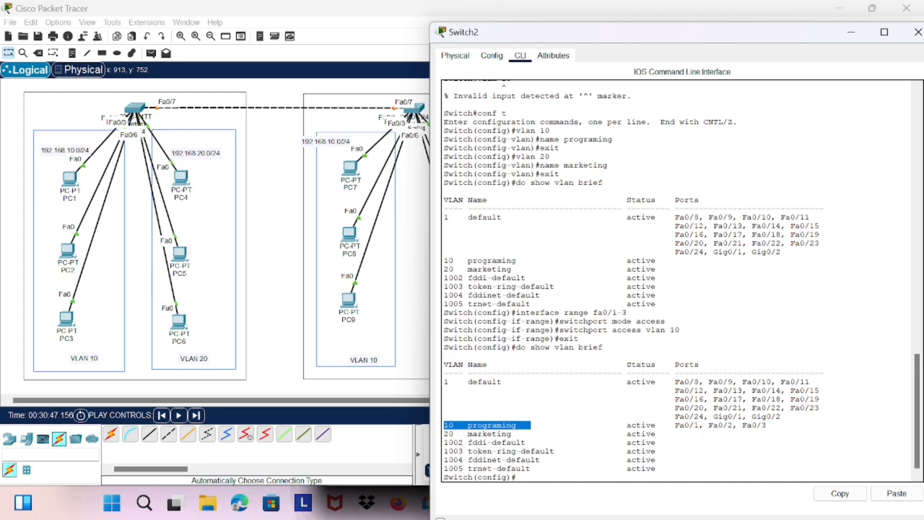
left_click_drag(666, 425, 766, 426)
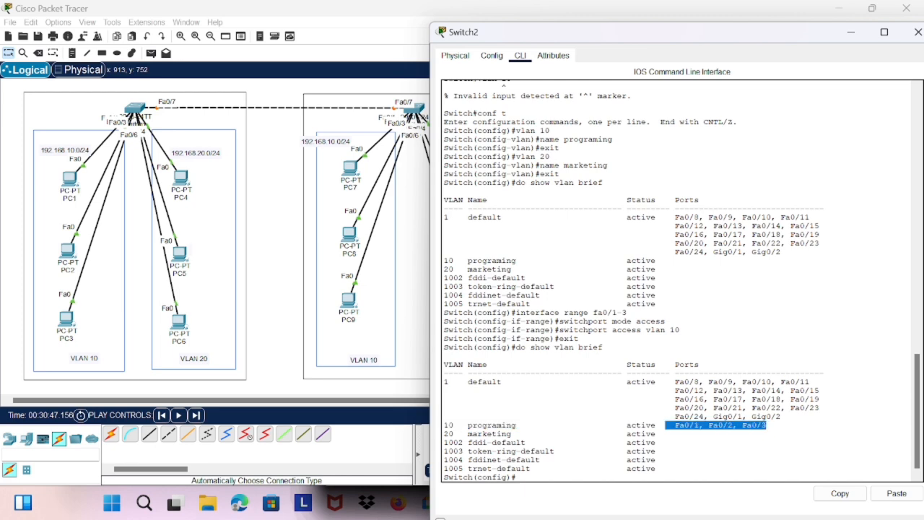
left_click(766, 425)
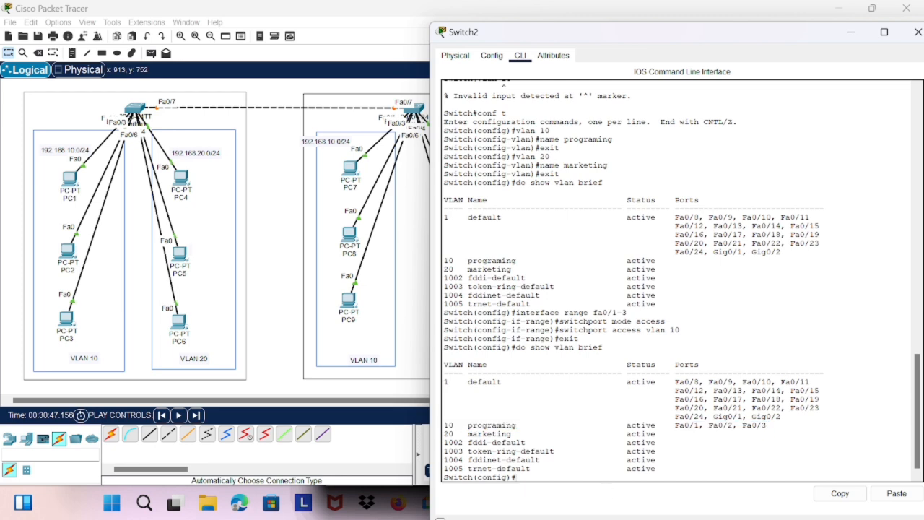
Write the command "interface range fa0/4-6" at Switch2's configuration prompt without running it.
type("inter")
type("face range fa0/4-6")
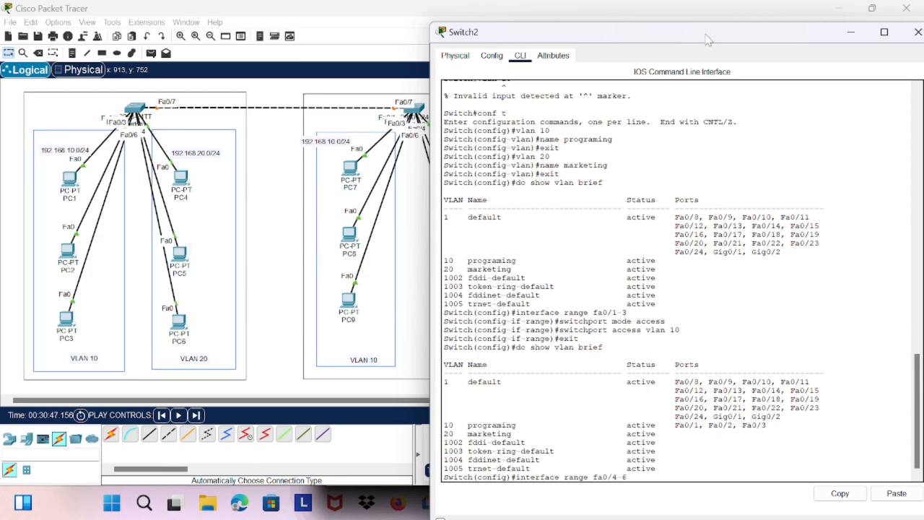
Uncover the topology and move PC11 and PC12 slightly upward inside the second network's VLAN 20 area.
left_click_drag(706, 38, 186, 38)
mouse_move(470, 171)
left_mouse_down()
mouse_move(545, 121)
mouse_move(470, 172)
left_mouse_up()
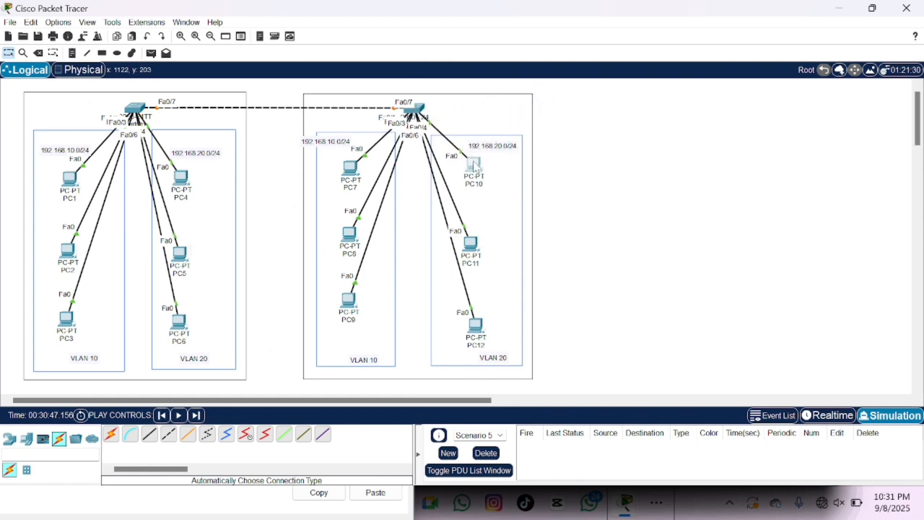
mouse_move(473, 247)
left_mouse_down()
mouse_move(561, 137)
mouse_move(476, 232)
left_mouse_up()
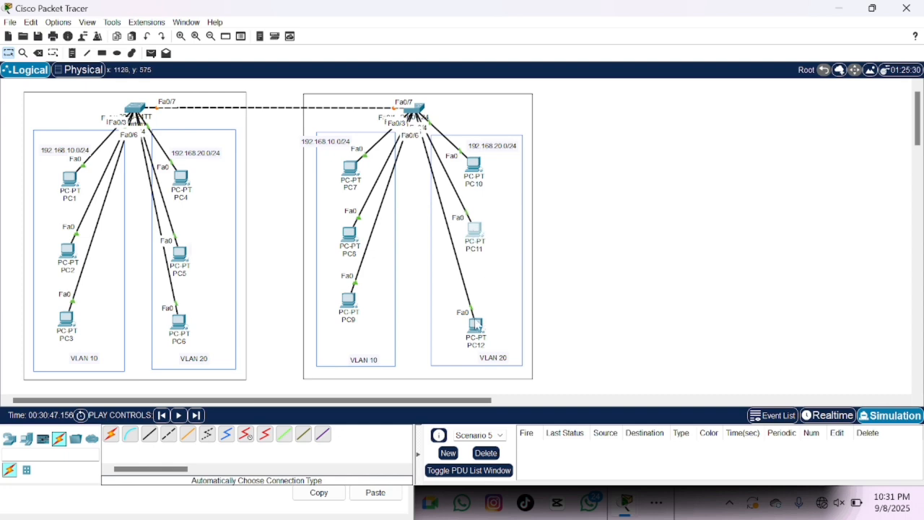
left_click_drag(476, 325, 476, 295)
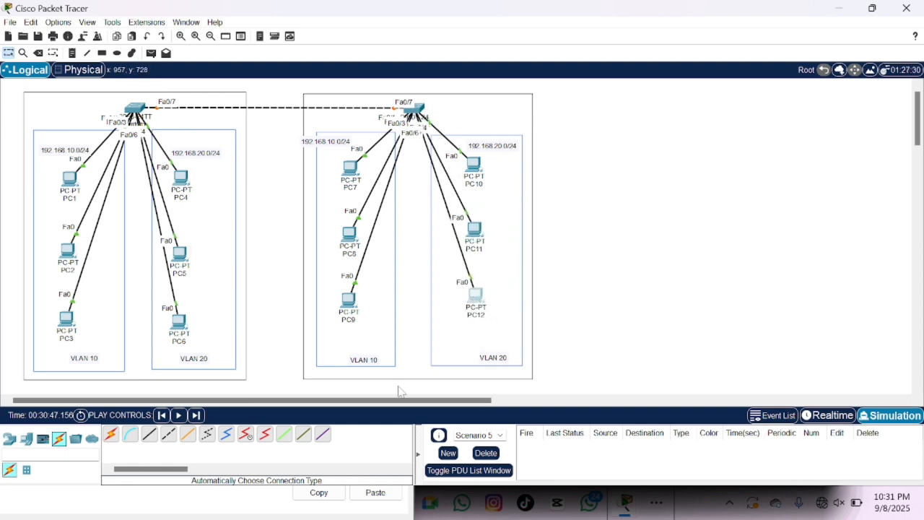
Return to Switch2's command line, configure interfaces fa0/4-6 as access ports in VLAN 20, and exit the interface configuration.
left_click(251, 508)
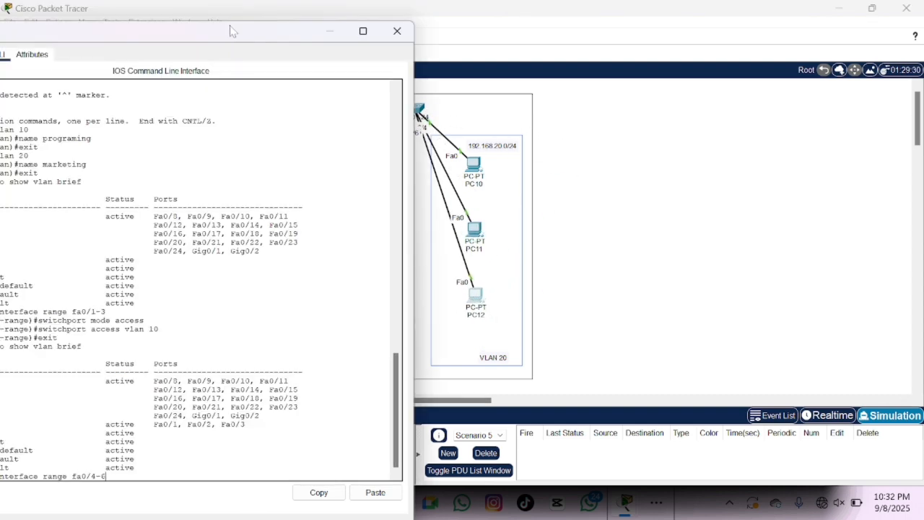
left_click_drag(233, 29, 491, 14)
key("Return")
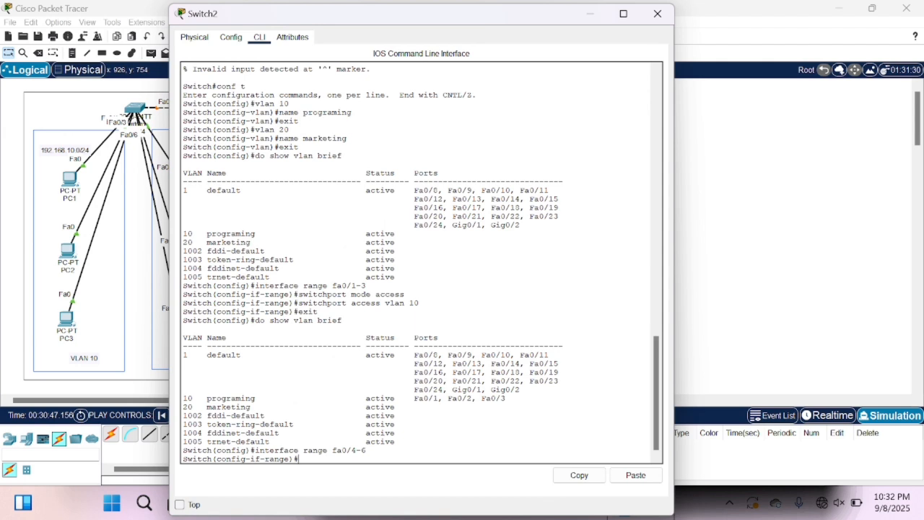
type("switchport mode access")
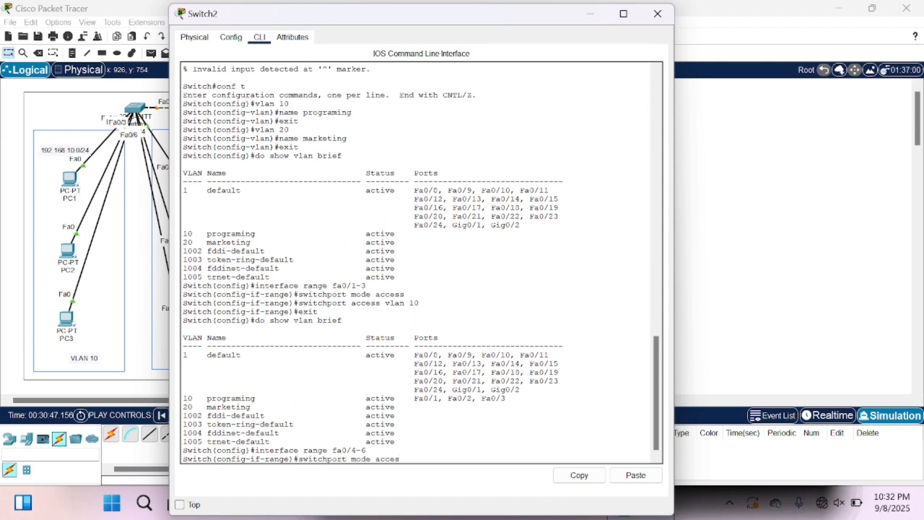
key("Return")
type("switchport")
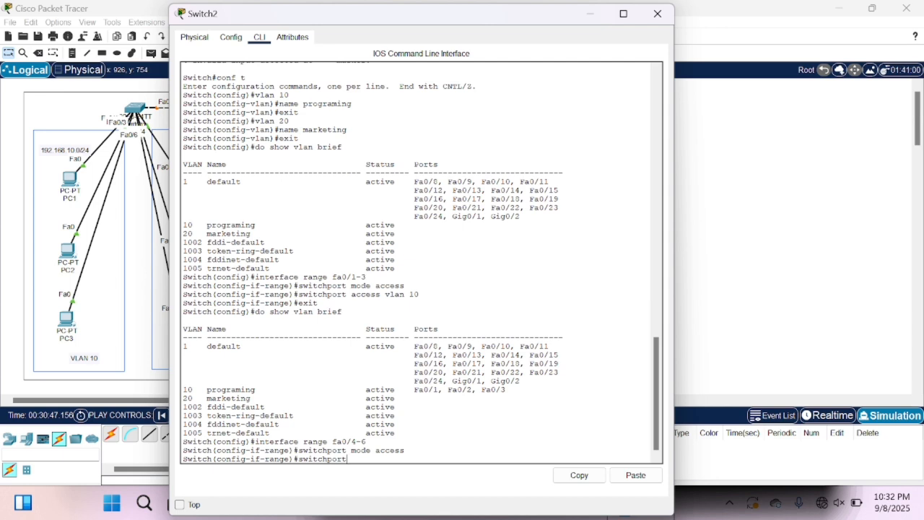
type(" access vlan 20")
key("Return")
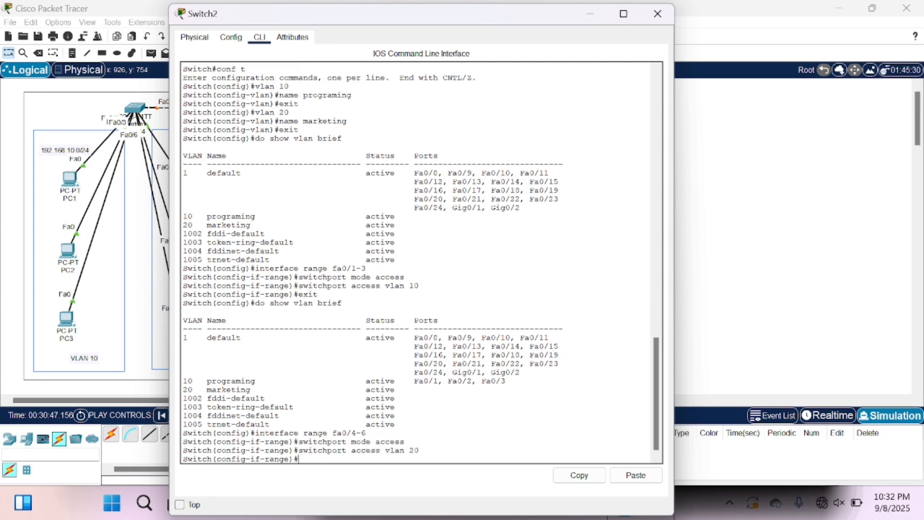
type("exit")
key("Return")
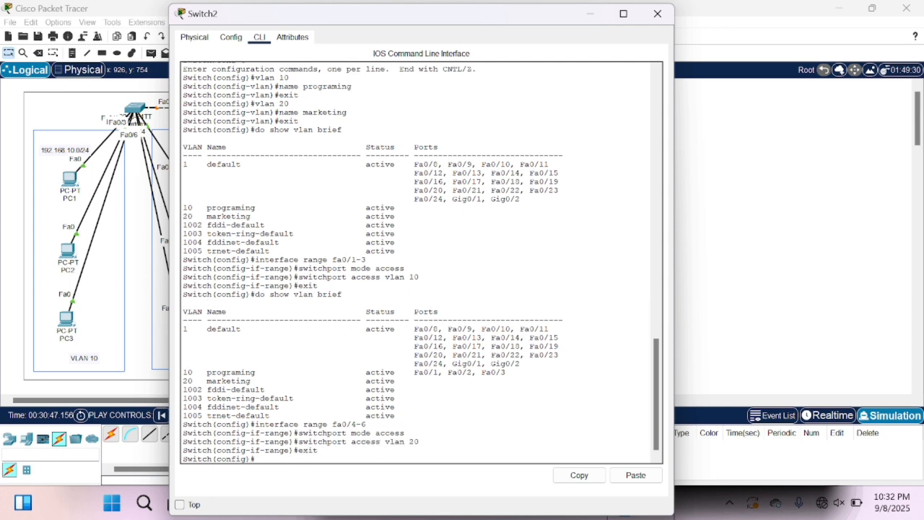
Display Switch2's brief VLAN table and check which ports belong to VLAN 20 marketing.
type("do show vlan brief")
key("Return")
left_click_drag(183, 416, 250, 416)
left_click_drag(405, 416, 506, 416)
left_click(506, 416)
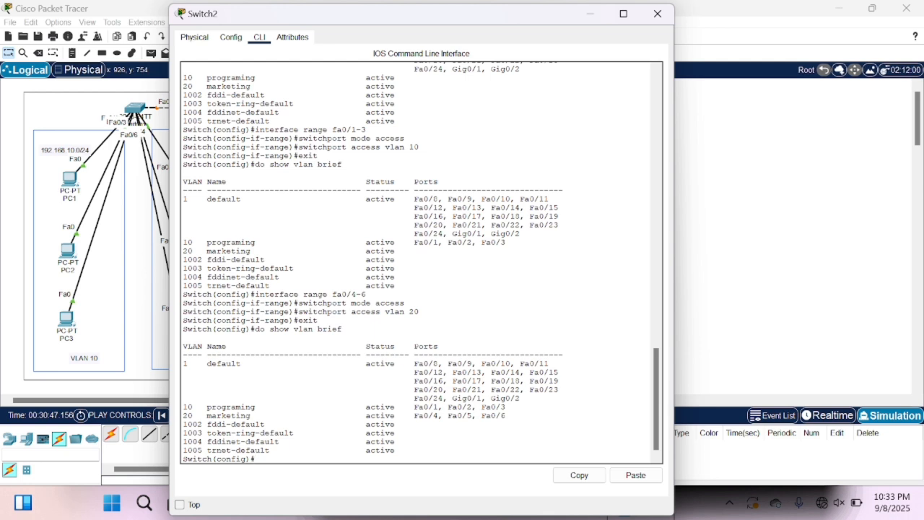
Close Switch2's window and delete the existing simulation scenarios until the PDU list is empty.
left_click(657, 13)
left_click(495, 454)
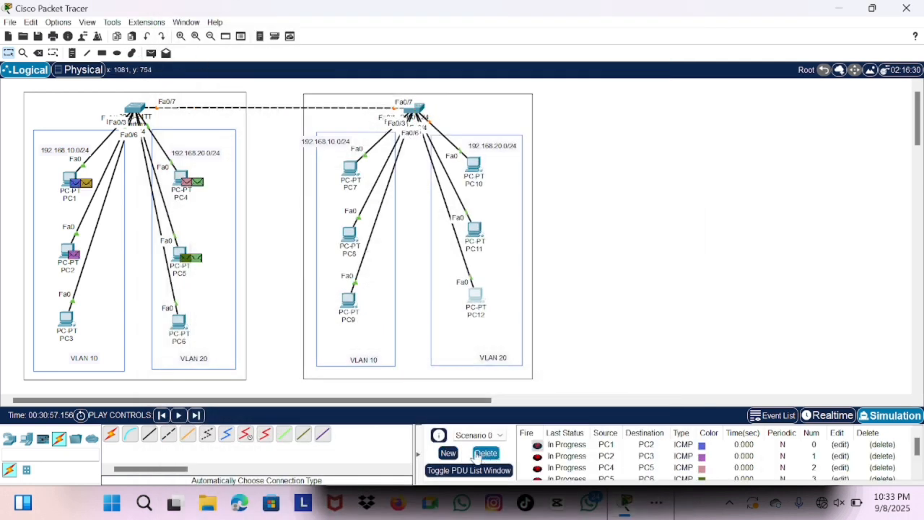
left_click(495, 454)
left_click(496, 454)
left_click(497, 457)
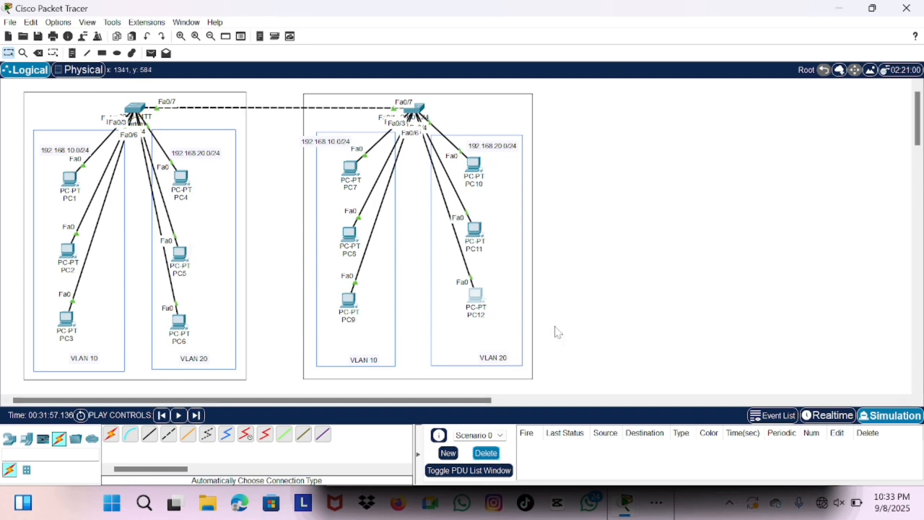
Open Switch1's command line, enter configuration mode, and set interface fa0/7 to trunk mode.
left_click(414, 109)
left_click(269, 330)
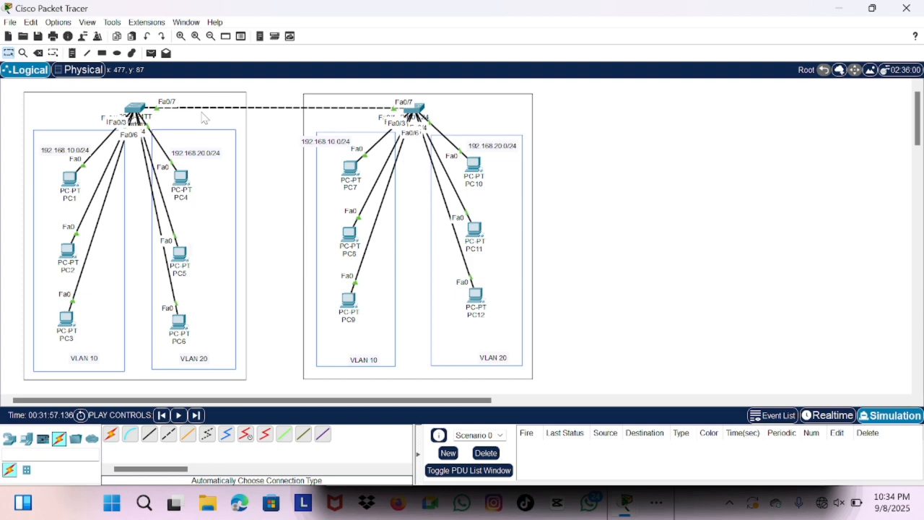
left_click(136, 108)
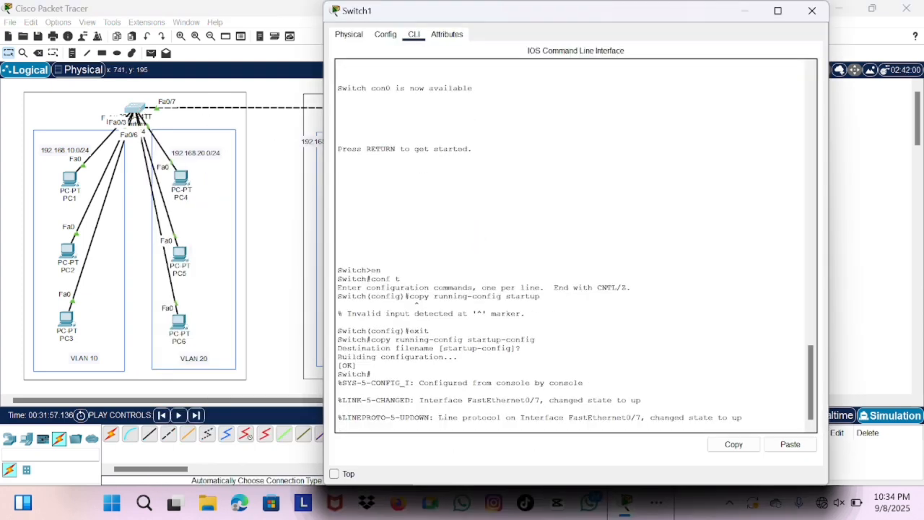
key("Return")
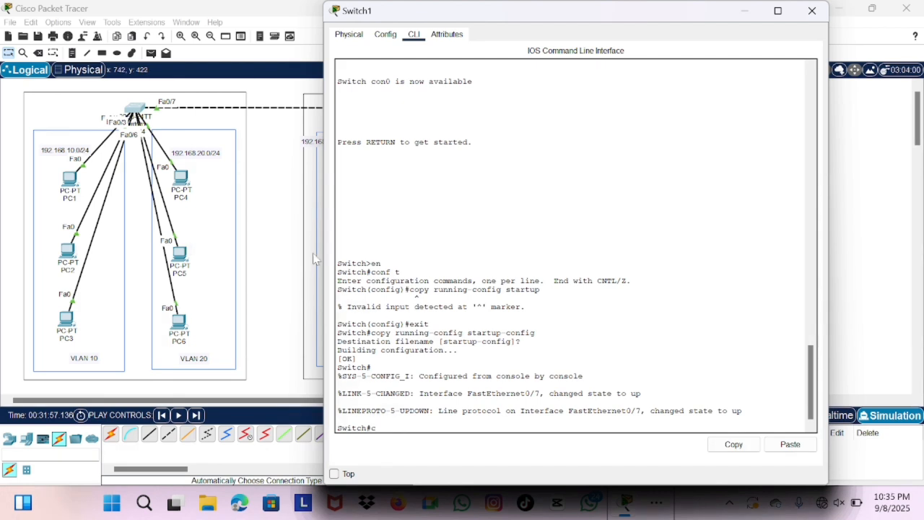
type("conf t")
key("Return")
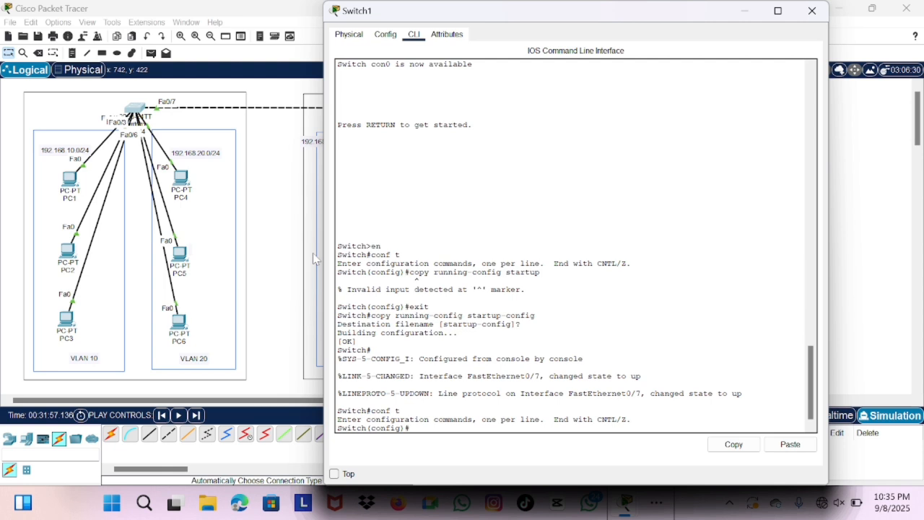
type("interface fa0/7")
key("Return")
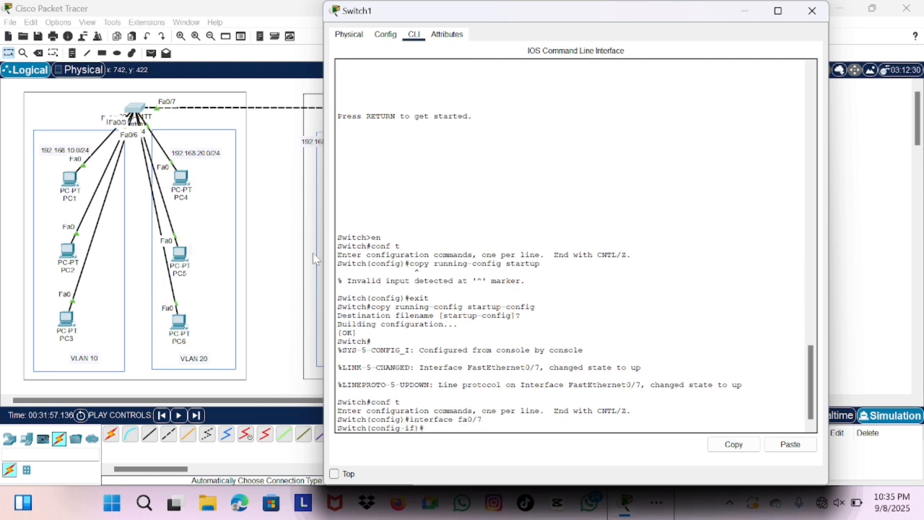
type("switchport mode trunk")
key("Return")
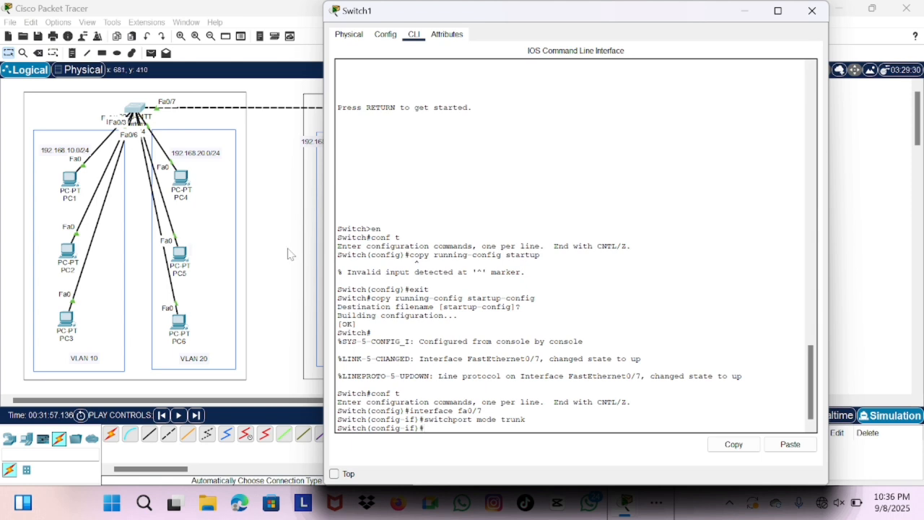
Display Switch1's trunk interfaces and examine the mode, encapsulation, status and native VLAN of Fa0/7.
type("do show interface trunk")
key("Return")
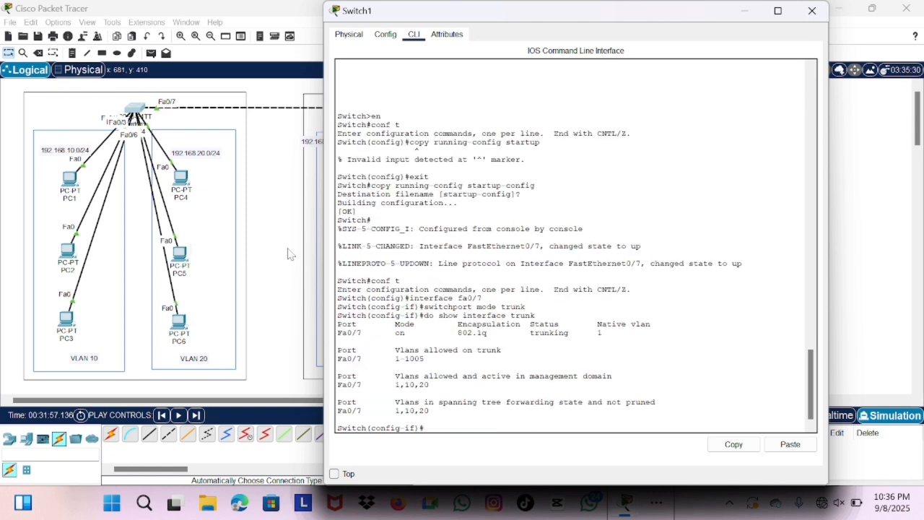
left_click_drag(336, 323, 605, 332)
left_click(390, 329)
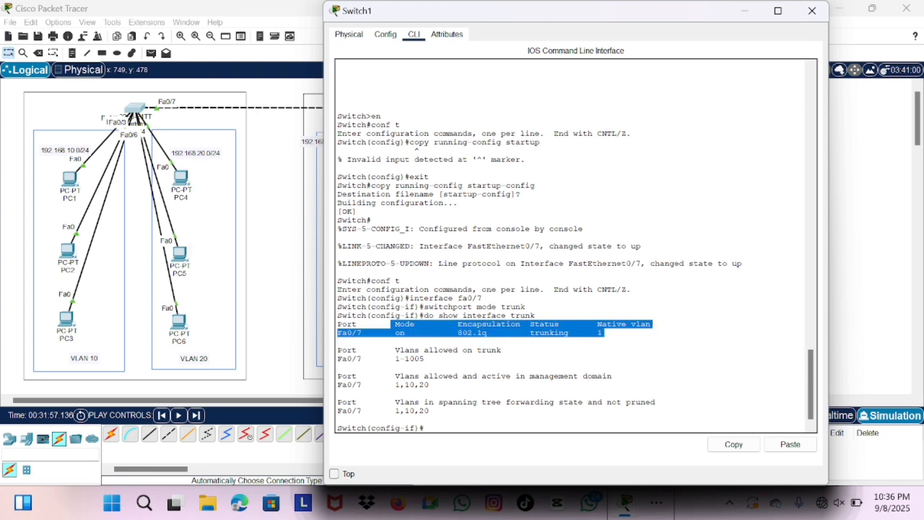
left_click(605, 335)
left_click_drag(531, 324, 605, 332)
left_click(577, 348)
left_click(605, 348)
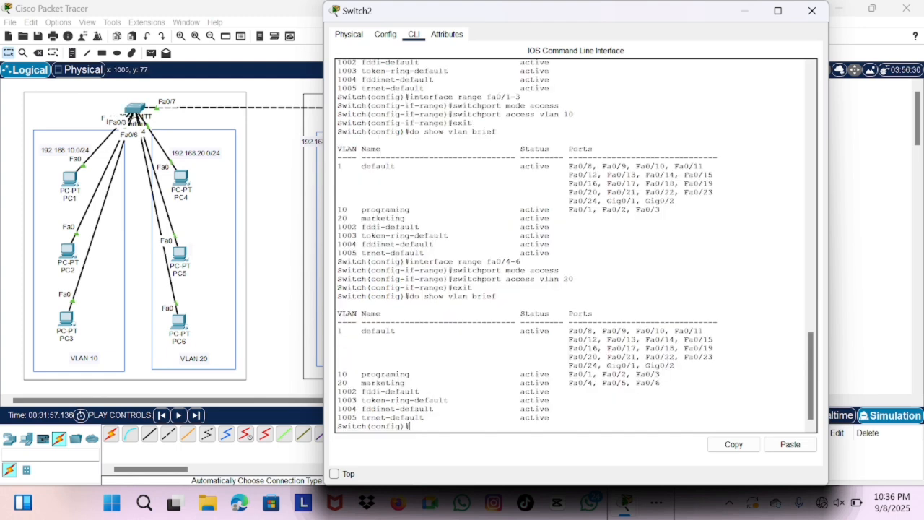
On Switch2, set interface fa0/7 to trunk mode and display the trunk interface information.
type("interface fa0/7")
key("Return")
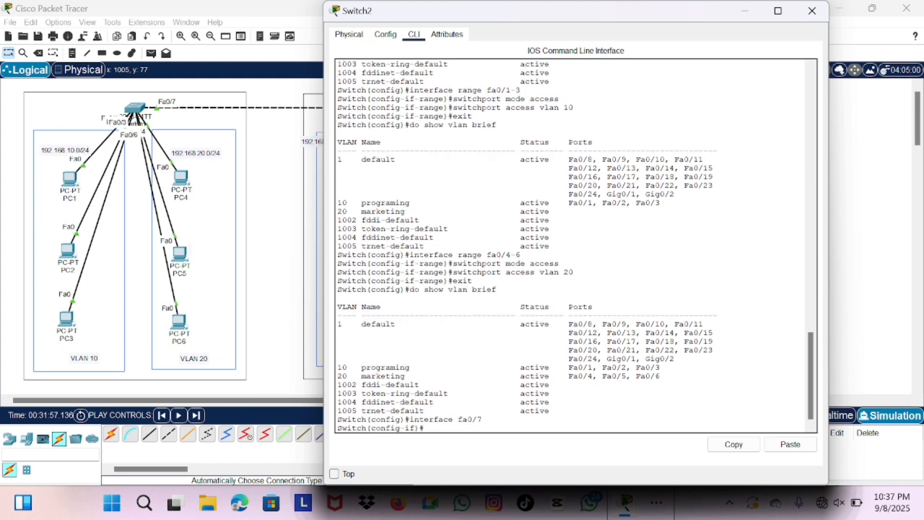
type("switchport mode trunk")
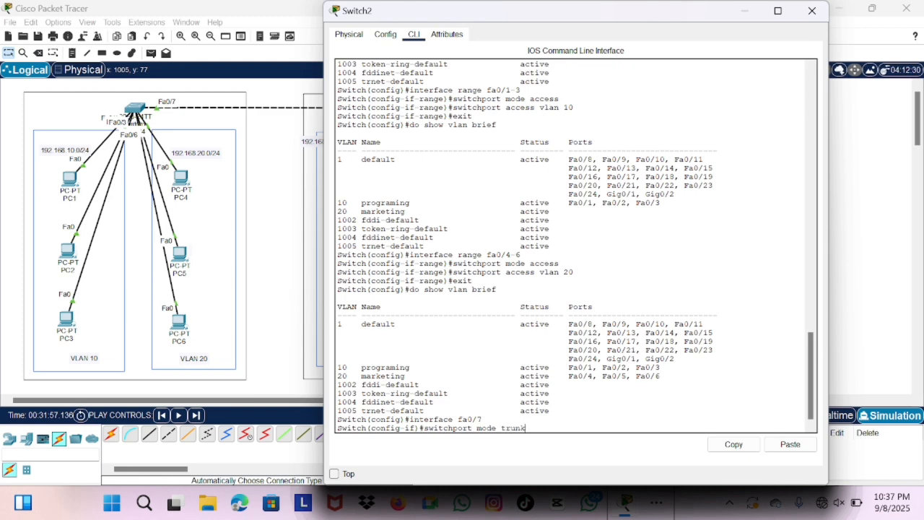
key("Return")
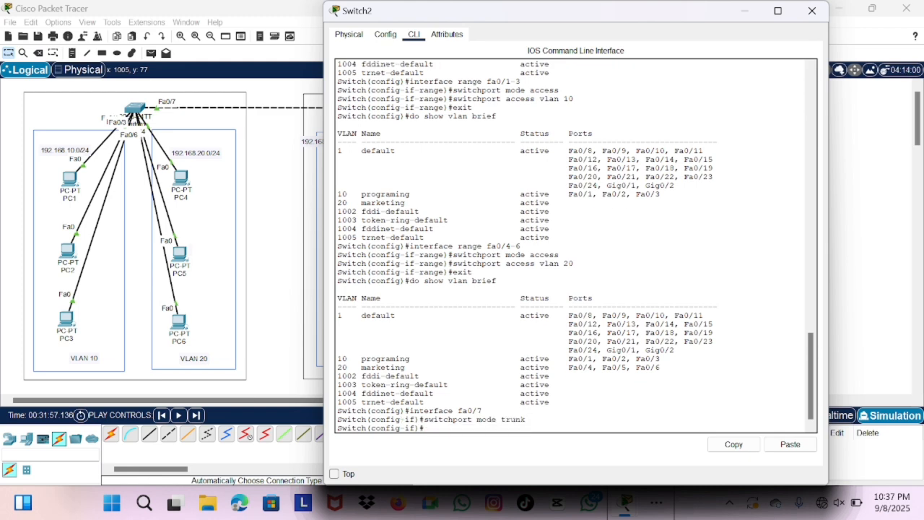
type("do show interface trunk")
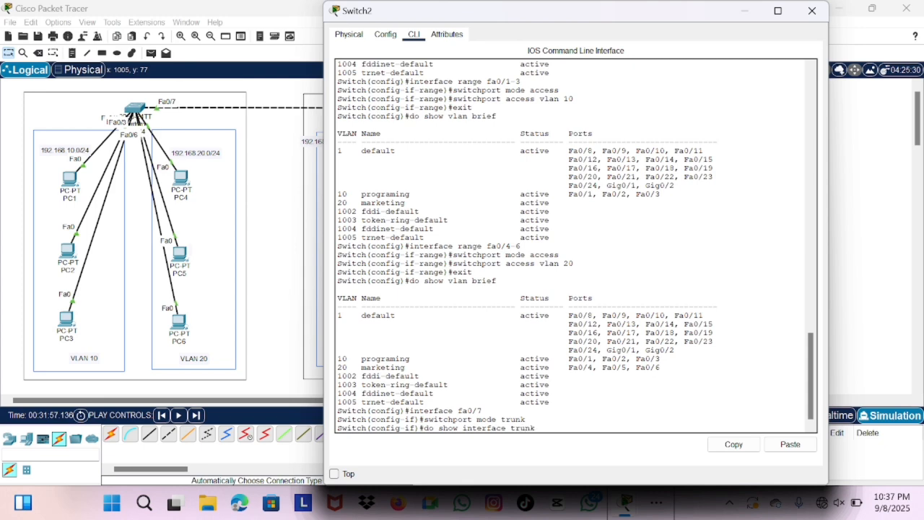
key("Return")
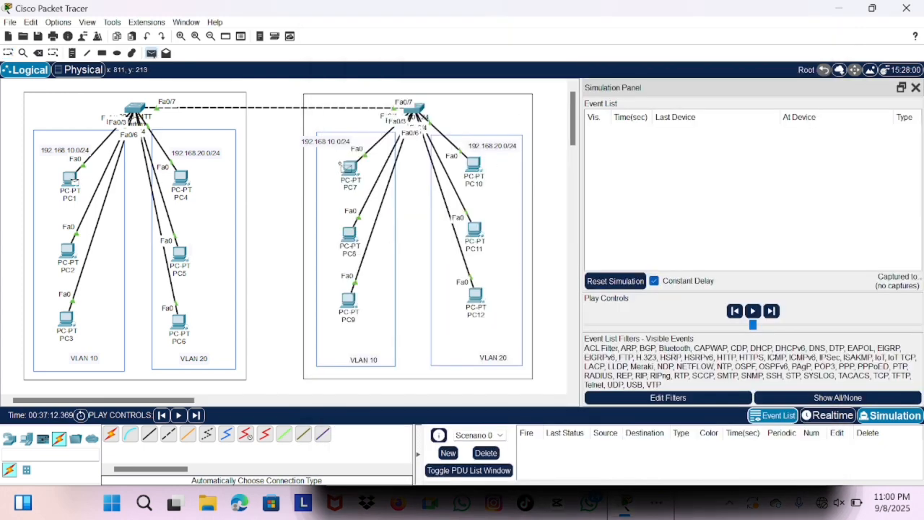
Send a simple PDU from PC1 to PC7 and widen the simulation panel to show the event types.
left_click(349, 167)
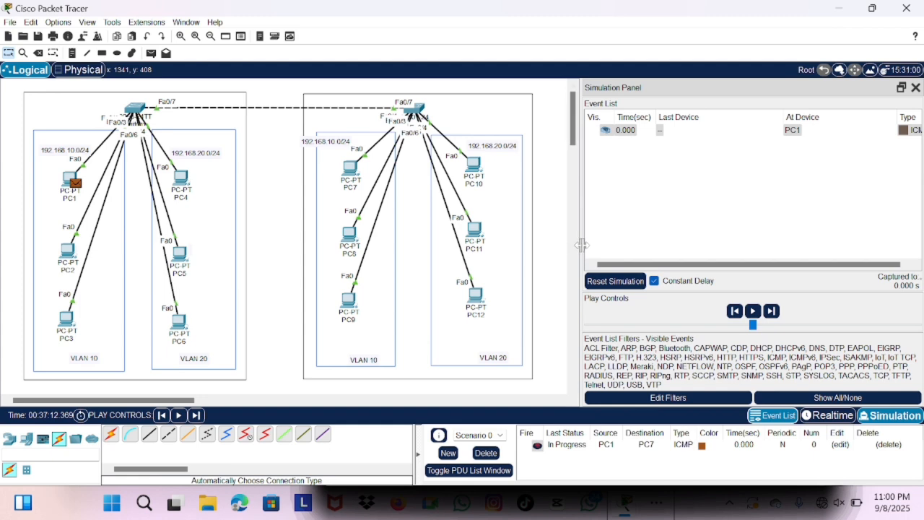
left_click_drag(580, 246, 510, 248)
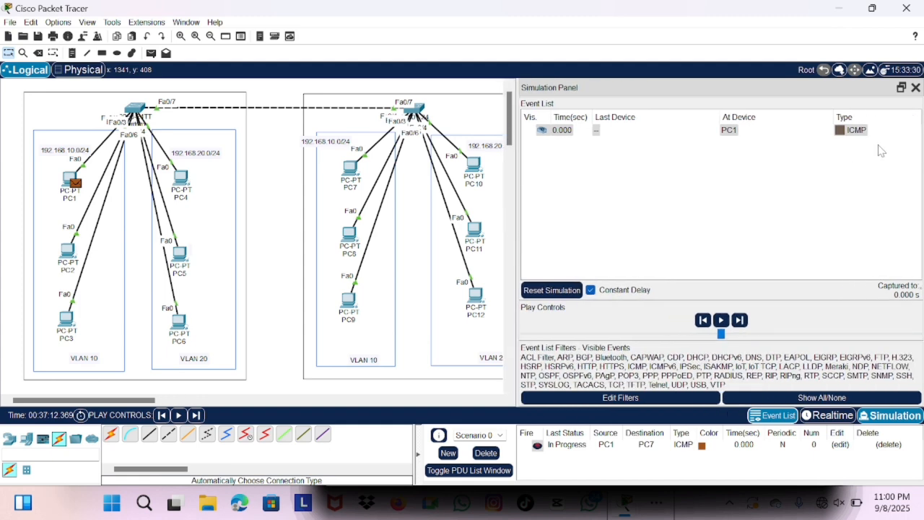
Advance the simulation event by event to follow the ICMP packet from PC1 to PC7 and its reply.
left_click(196, 415)
left_click(195, 415)
left_click(195, 415)
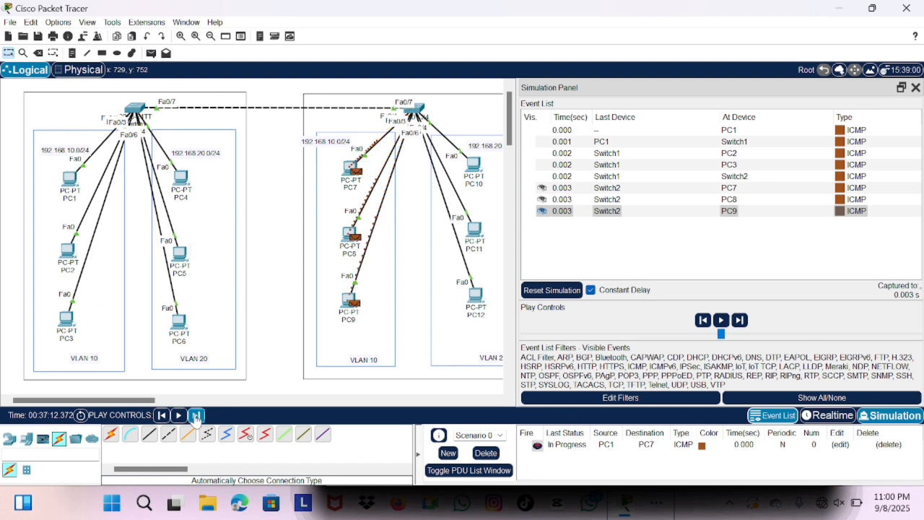
left_click(195, 415)
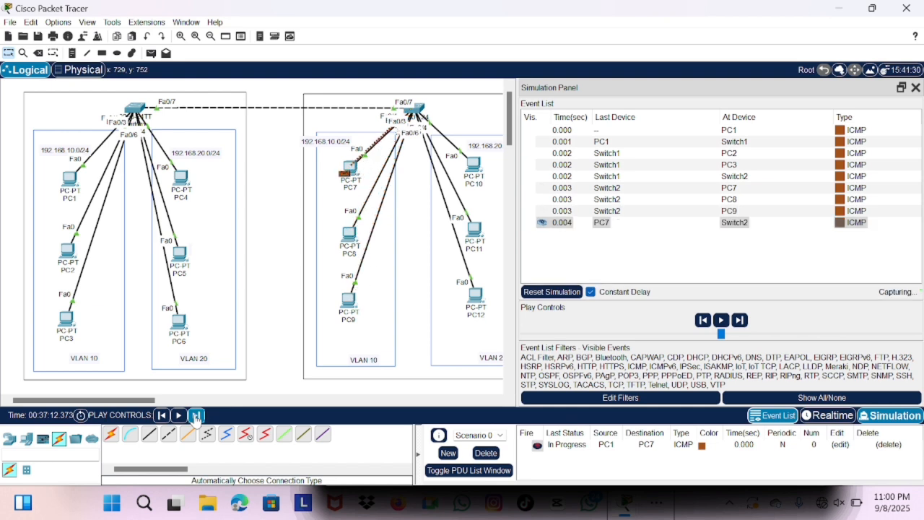
left_click(196, 415)
left_click(196, 415)
left_click(196, 415)
left_click(196, 415)
left_click(196, 415)
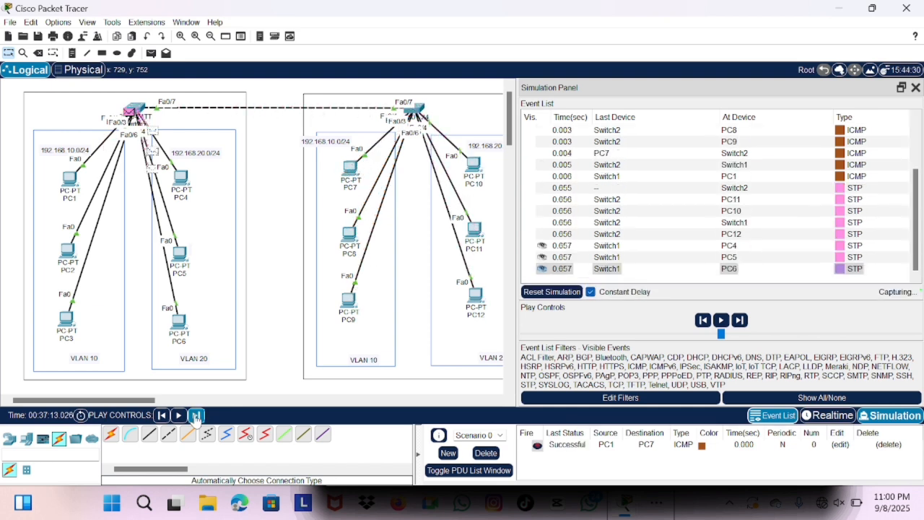
Step back and forth through the STP events of the PC1 to PC7 simulation and clear its PDU scenario.
left_click(196, 415)
left_click(163, 415)
left_click(163, 415)
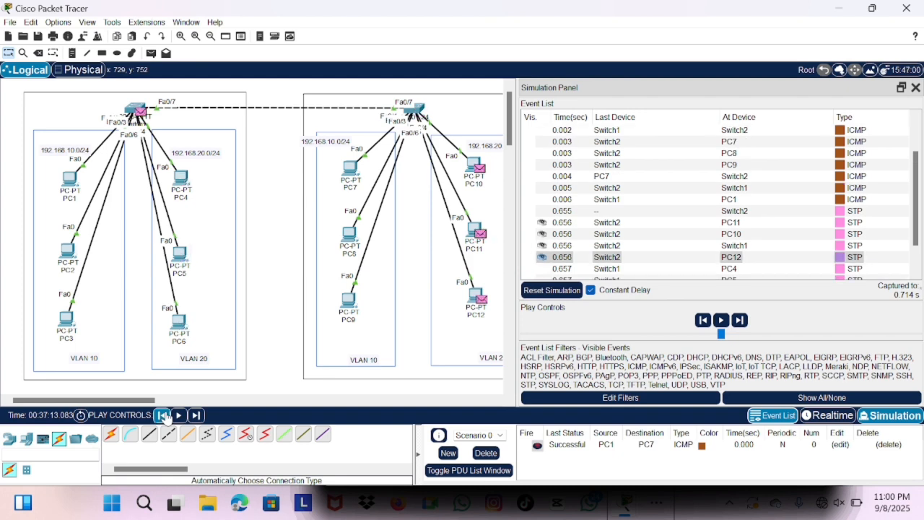
left_click(196, 415)
left_click(195, 415)
left_click(196, 415)
left_click(195, 415)
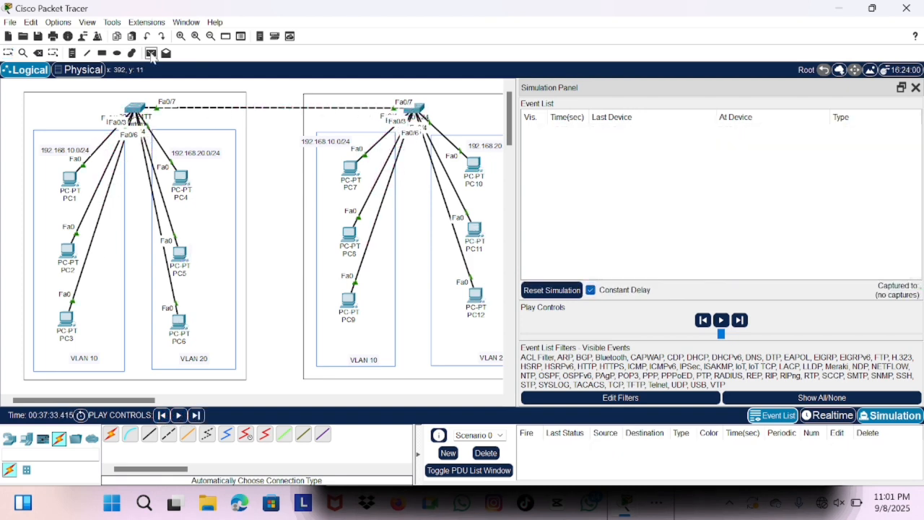
Send a simple PDU from PC3 to PC9.
left_click(151, 53)
left_click(67, 315)
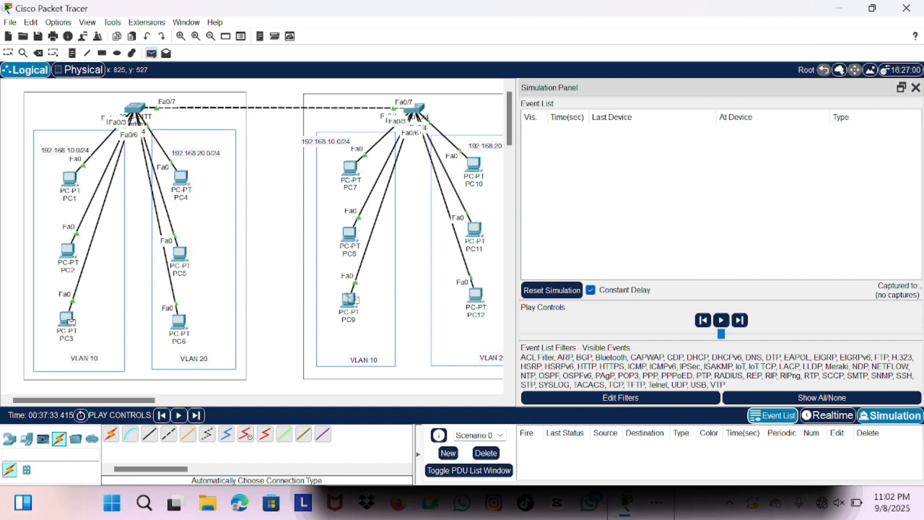
left_click(349, 299)
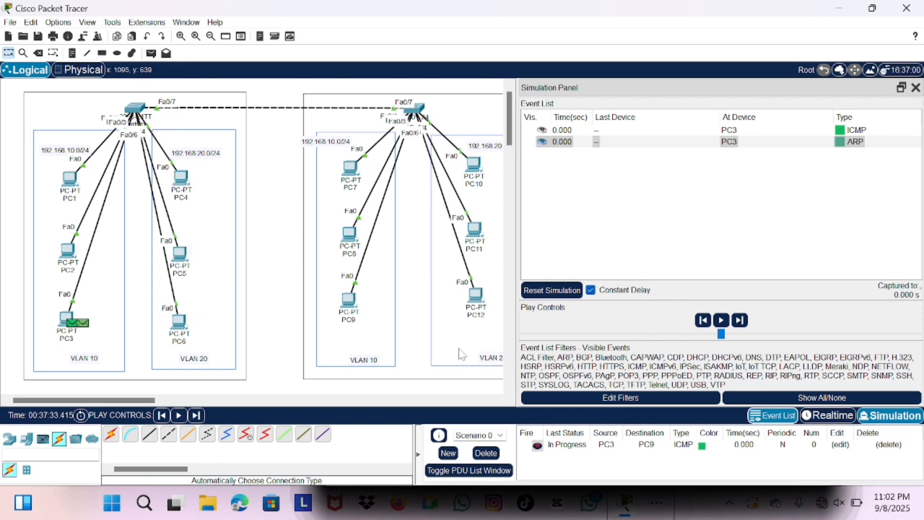
Advance the simulation event by event to follow PC3's ARP request across both switches and PC9's ARP reply back to PC3.
left_click(196, 415)
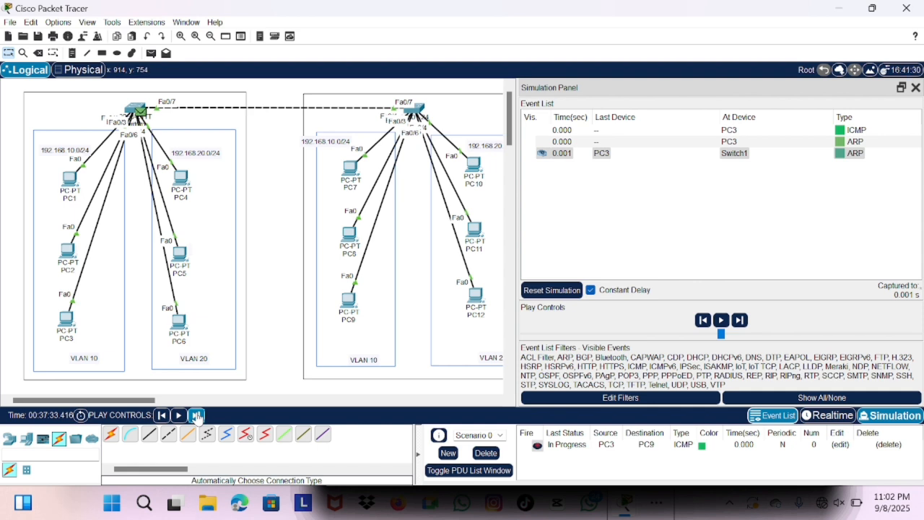
left_click(197, 415)
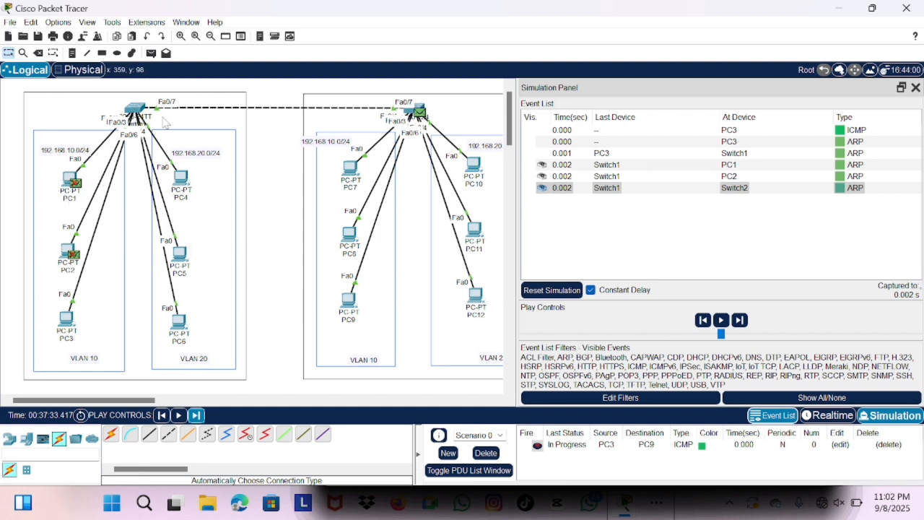
left_click(196, 416)
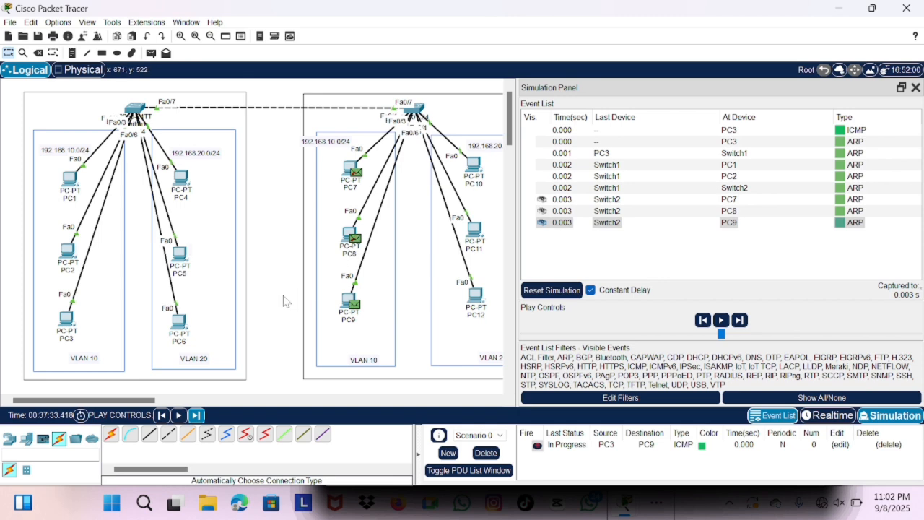
left_click(195, 415)
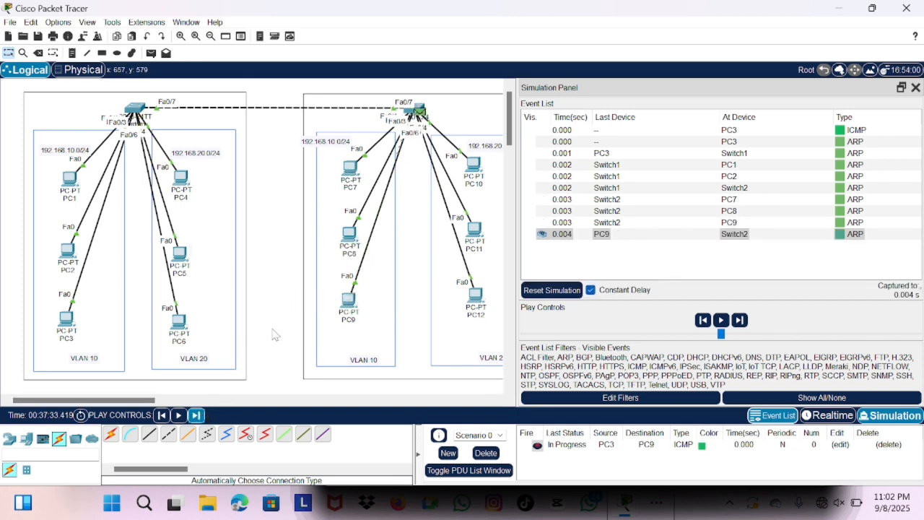
left_click(196, 415)
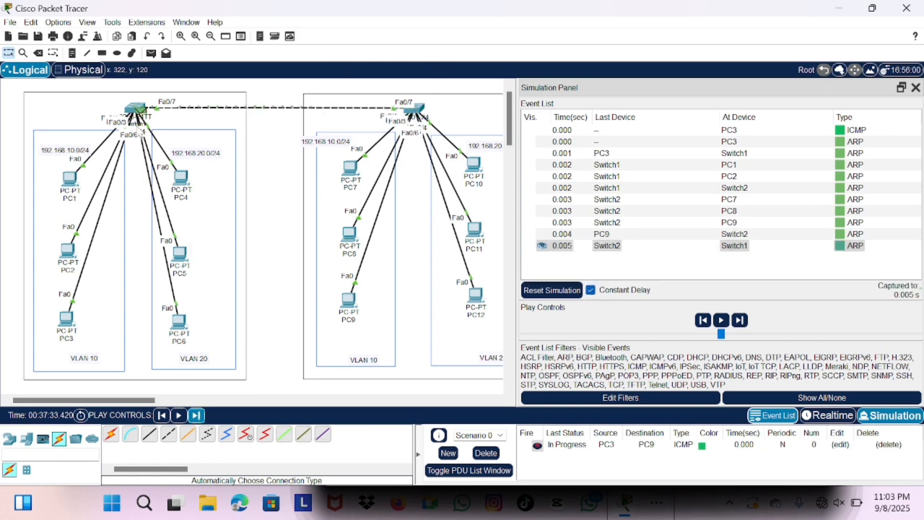
left_click(196, 415)
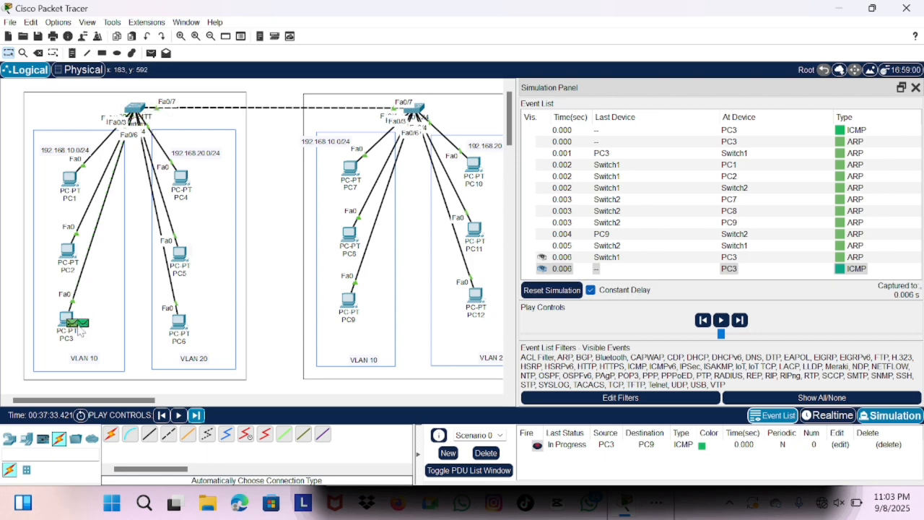
mouse_move(80, 331)
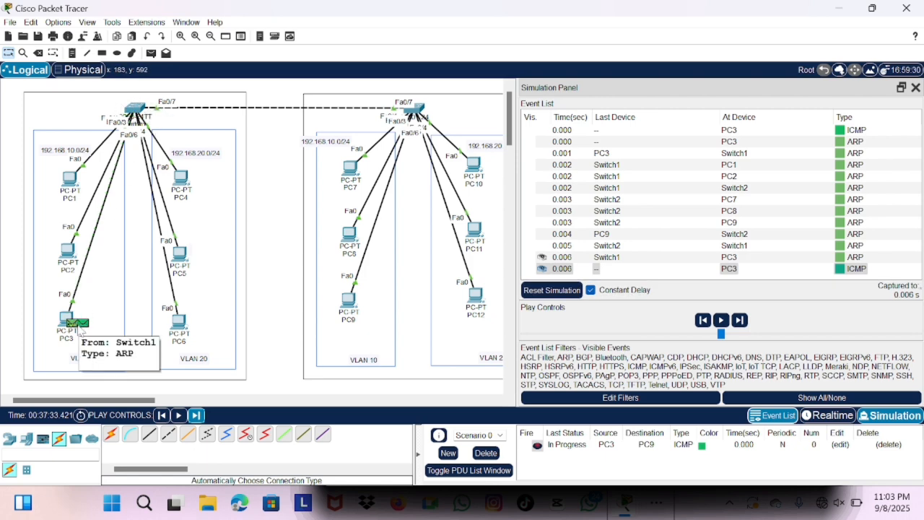
Advance the simulation event by event to follow the ICMP packet from PC3 to PC9 and its reply.
left_click(197, 416)
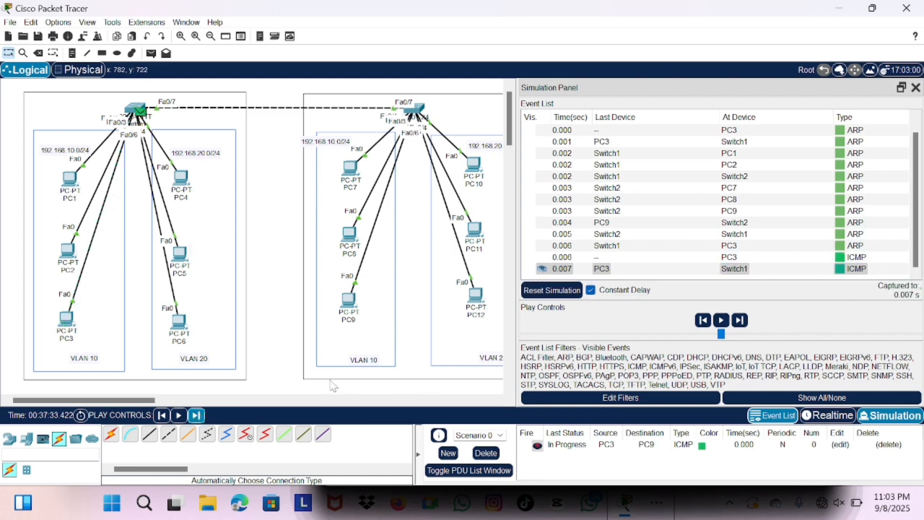
left_click(195, 415)
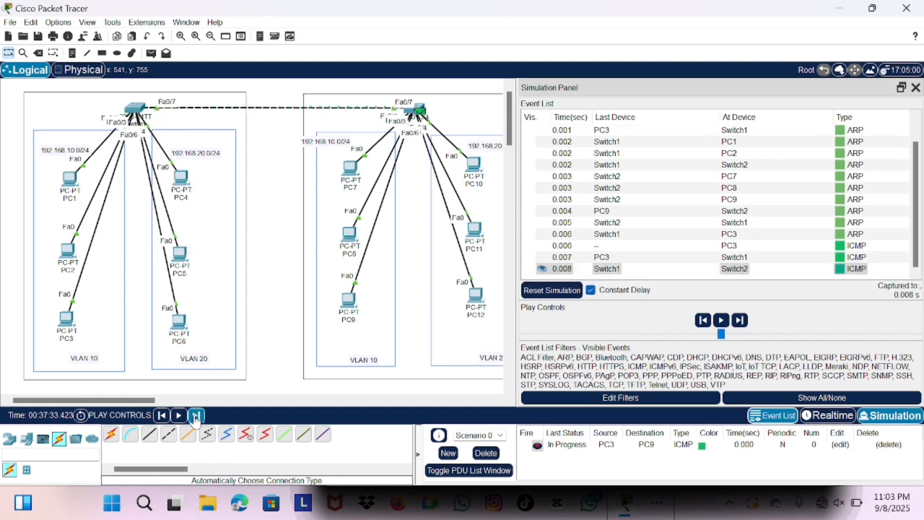
left_click(196, 415)
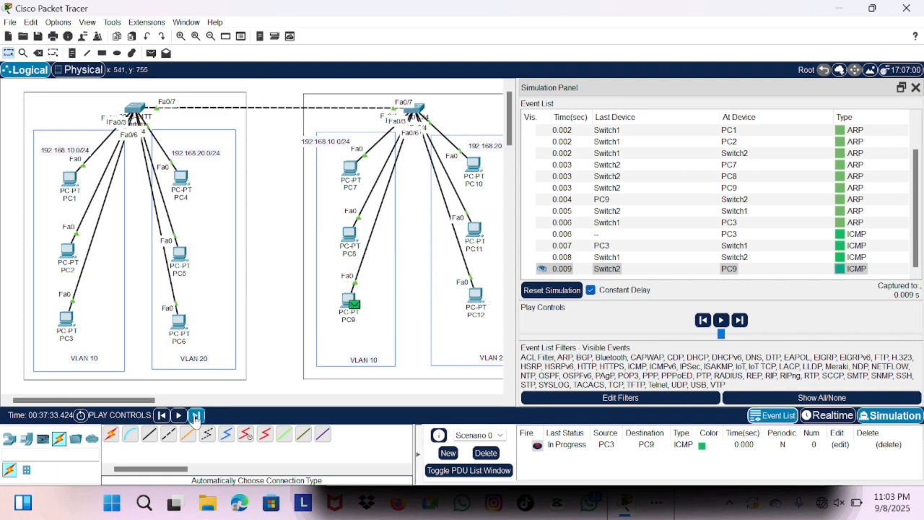
left_click(195, 415)
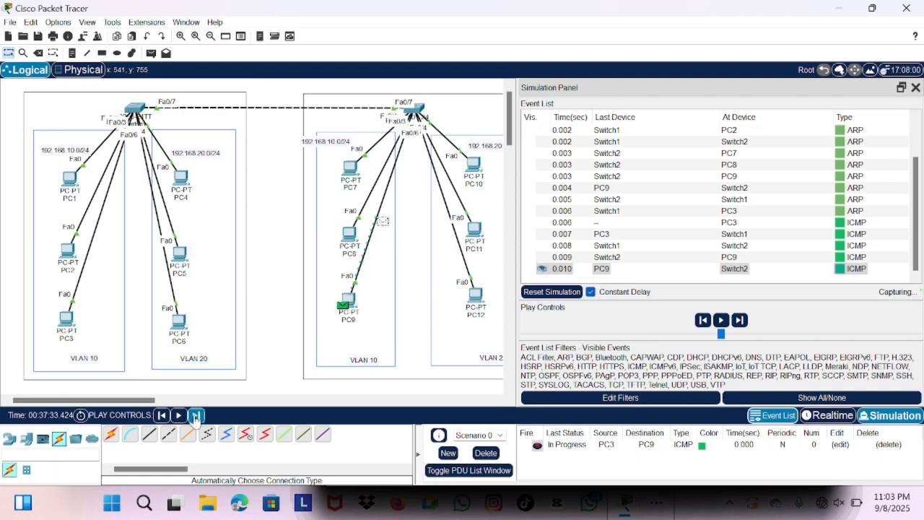
left_click(196, 415)
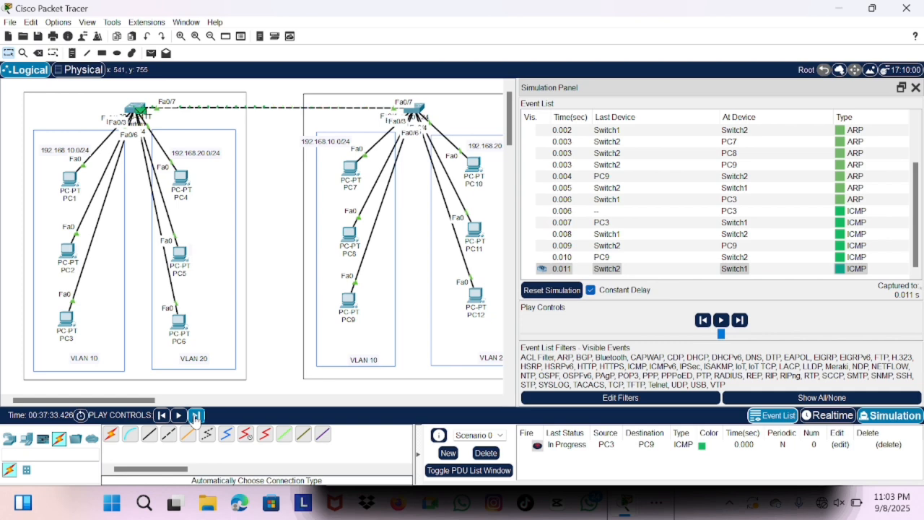
left_click(196, 415)
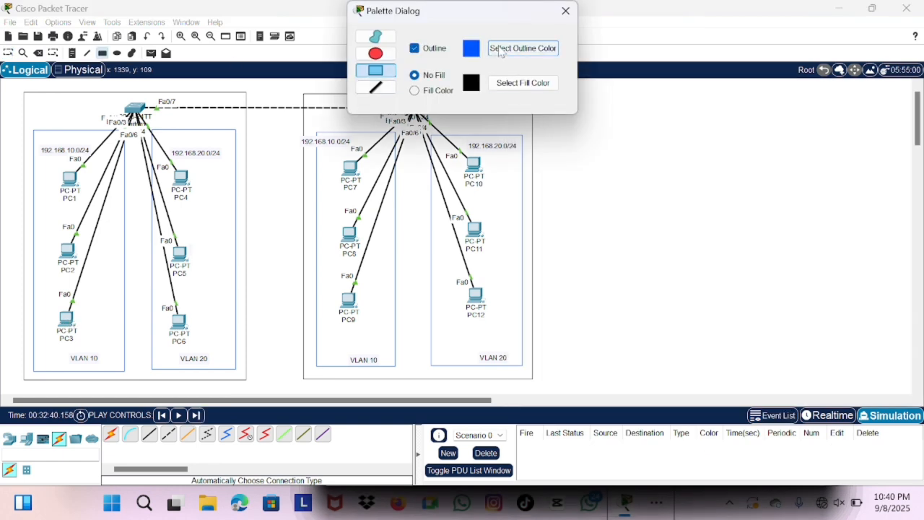
Draw a large unfilled rectangle with a black outline beside the second switch's frame for a third network group.
left_click(478, 45)
key("Escape")
key("Escape")
left_click_drag(591, 94, 810, 377)
Set the shape outline color to blue and draw two tall rectangles side by side inside the third frame.
left_click(505, 49)
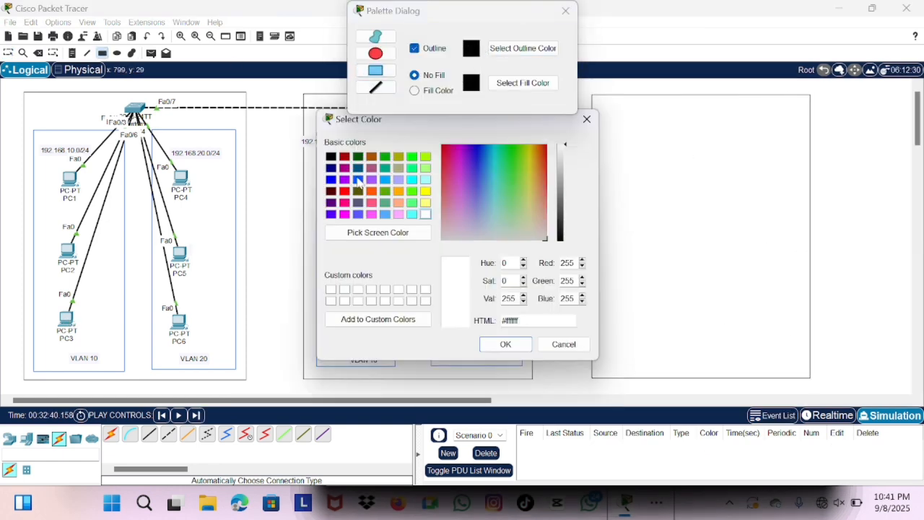
left_click(383, 193)
left_click(501, 342)
mouse_move(601, 136)
left_mouse_down()
mouse_move(693, 326)
mouse_move(689, 365)
left_mouse_up()
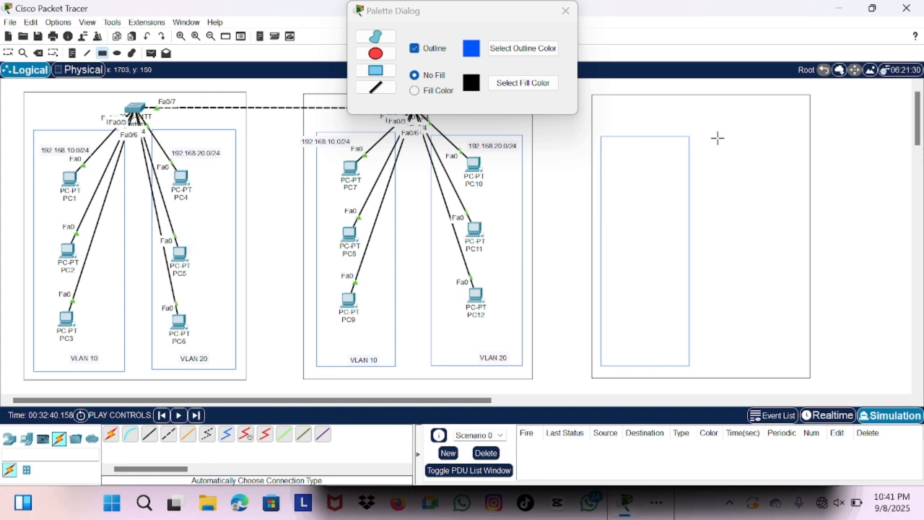
left_click_drag(717, 136, 802, 365)
Place a 2950T-24 switch inside the third frame, above and between the two blue rectangles.
left_click(9, 439)
left_click(26, 470)
left_click(264, 434)
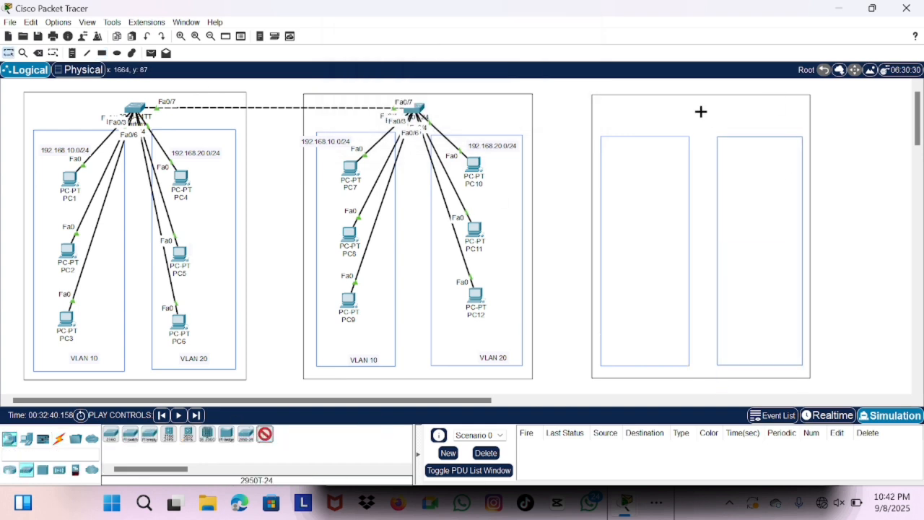
left_click(699, 111)
Add six PCs to the third frame, three stacked vertically inside each blue rectangle.
left_click(26, 438)
left_click(110, 434, "ctrl")
left_click(638, 161)
left_click(638, 230)
left_click(638, 298)
left_click(755, 163)
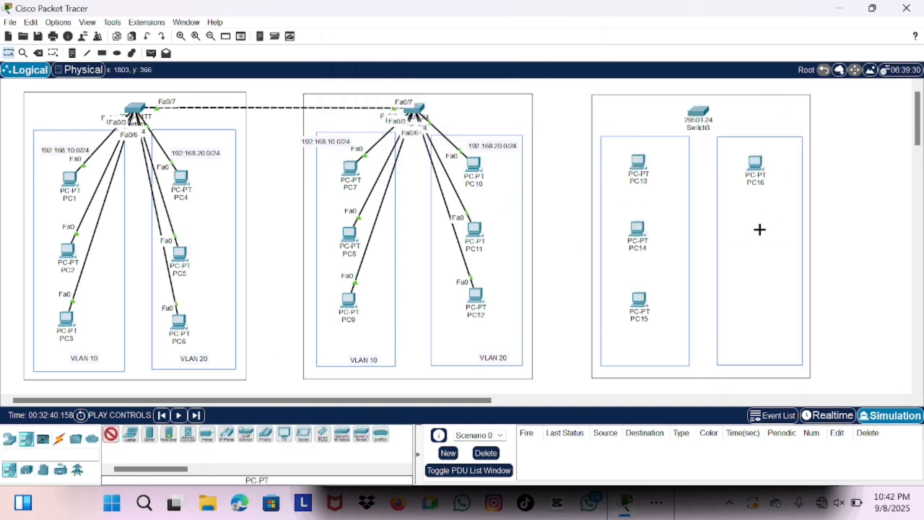
left_click(756, 230)
left_click(755, 303)
Connect PC13, PC14 and PC15 to Switch3 using automatically chosen connections.
left_click(59, 438)
left_click(130, 434)
left_click(698, 111)
left_click(638, 160)
left_click(638, 231)
left_click(699, 111)
left_click(639, 299)
Connect PC16, PC17 and PC18 to Switch3 using automatically chosen connections.
left_click(699, 111)
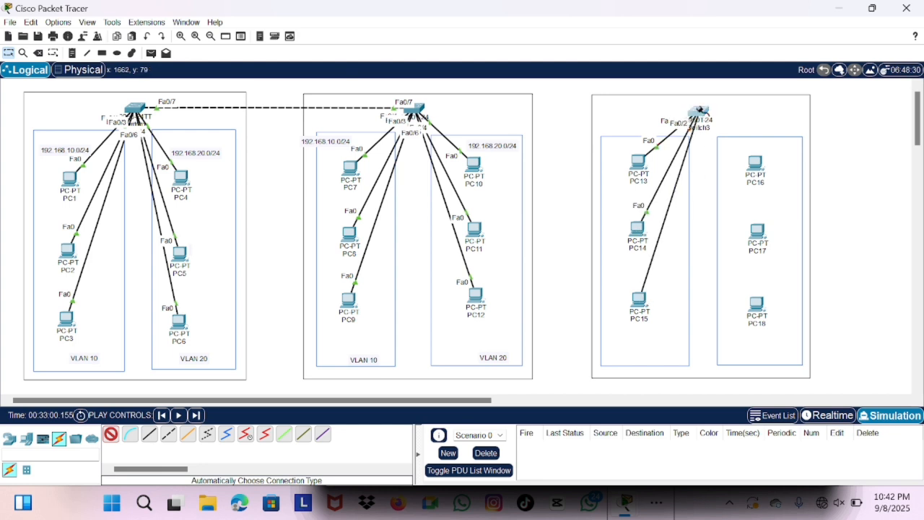
left_click(755, 163)
left_click(699, 111)
left_click(756, 231)
left_click(699, 112)
Add the notes "192.168.10.0/24" above and "VLAN 10" below the PC13 to PC15 group.
left_click(73, 53)
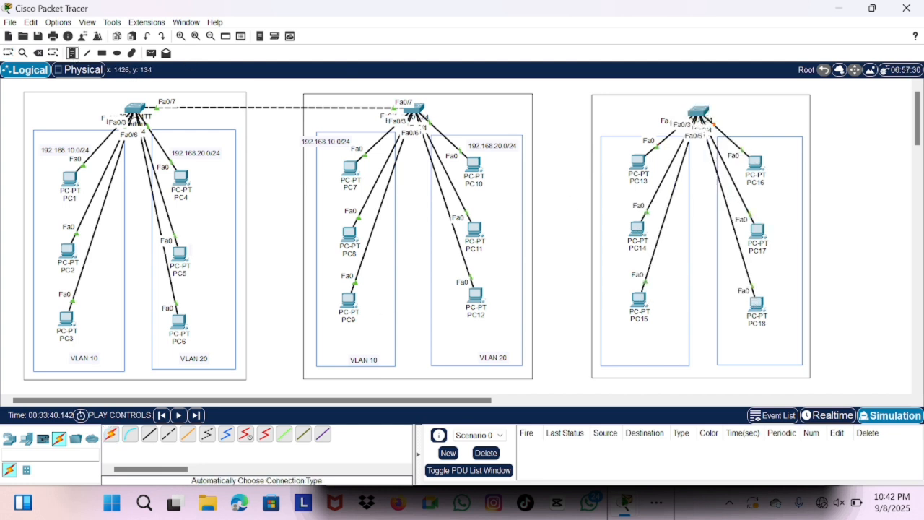
left_click(588, 144)
type("192.168.10.0/24")
left_click(650, 357)
type("VLAN 10")
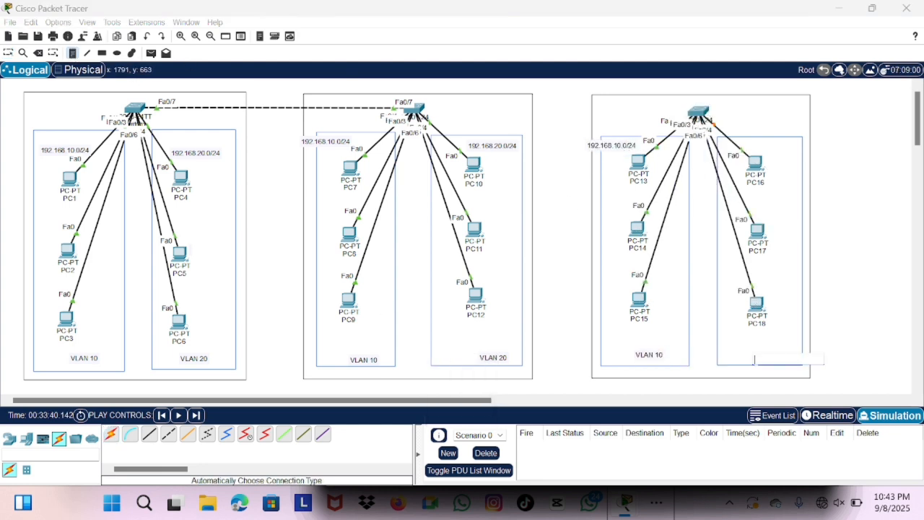
Add the notes "VLAN 20" and "192.168.20.0/24" to the PC16 to PC18 group and shift the VLAN 20 note inside its rectangle.
left_click(758, 359)
type("VLAN 20")
left_click(761, 143)
type("192.168.20.0/24")
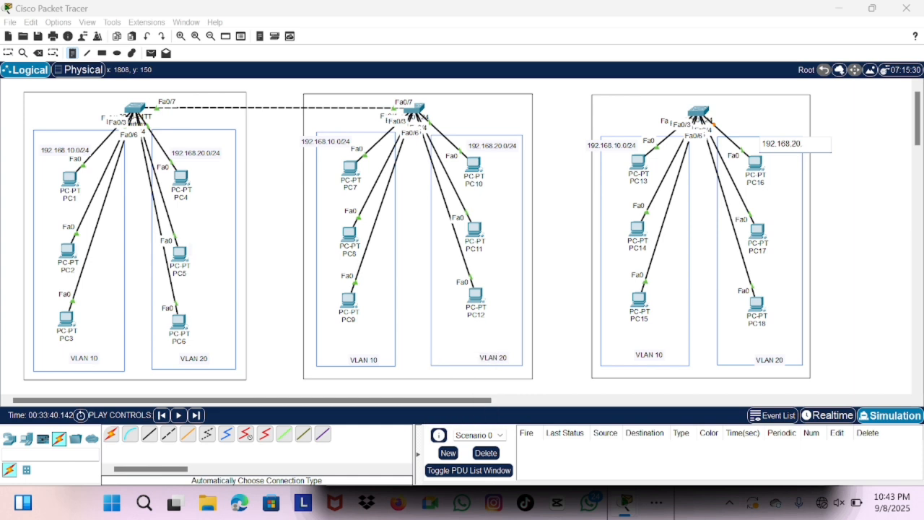
key("Escape")
left_click_drag(770, 361, 773, 353)
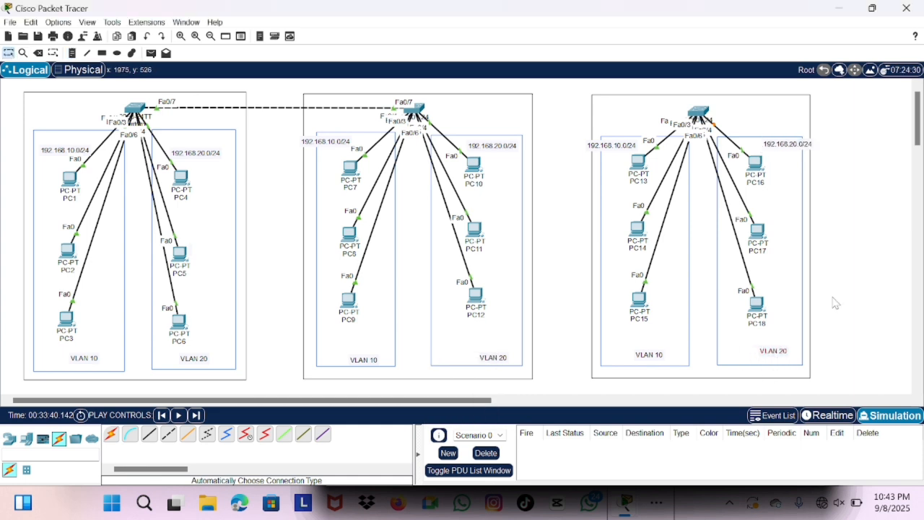
Connect Switch2 to Switch3 using an automatically chosen connection.
left_click(111, 434)
left_click(414, 108)
left_click(697, 112)
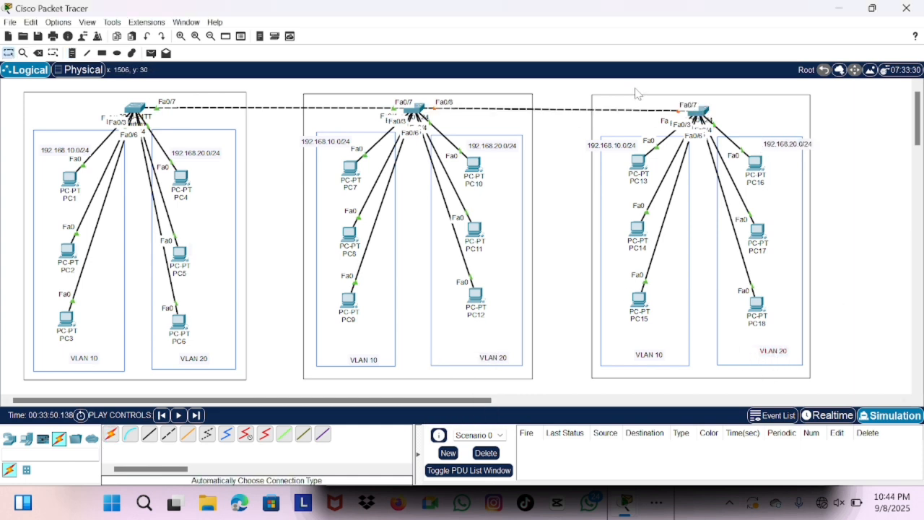
Assign the static IPv4 addresses 192.168.10.7 to PC13, 192.168.10.8 to PC14 and 192.168.10.9 to PC15.
left_click(638, 163)
type("192.168.10.7")
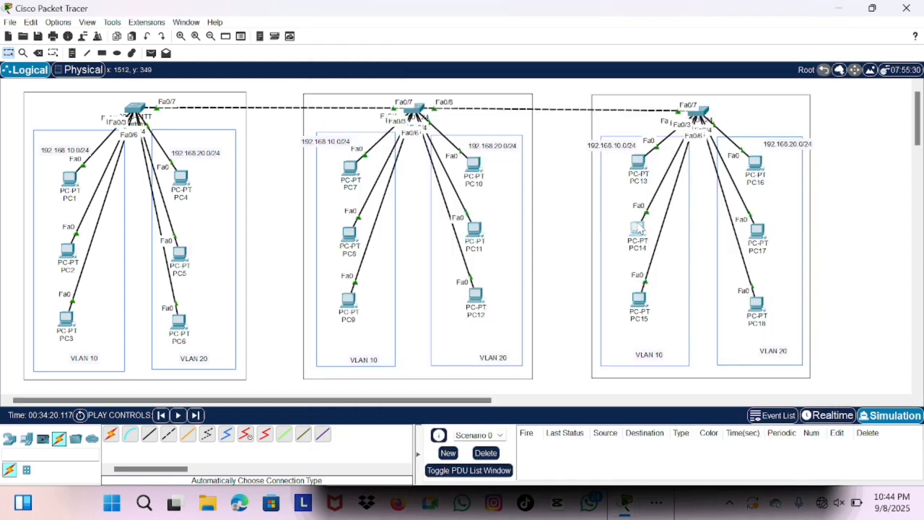
left_click(637, 228)
type("192.168.10.8")
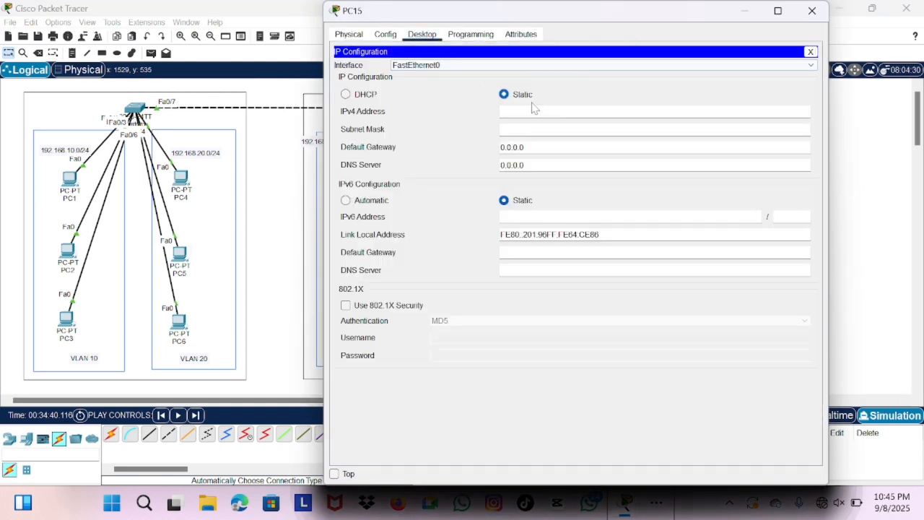
left_click(532, 111)
type("192.168.10.9")
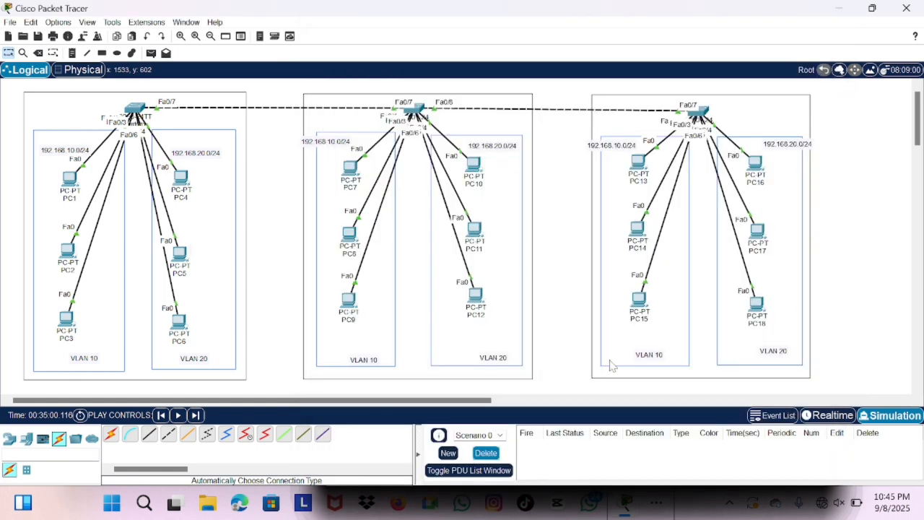
Assign the static IPv4 addresses 192.168.20.7, 192.168.20.8 and 192.168.20.9 to PC16, PC17 and PC18, using subnet mask 255.255.255.0.
left_click(762, 177)
left_click(422, 34)
left_click(368, 75)
left_click(549, 111)
type("192.168.20.7")
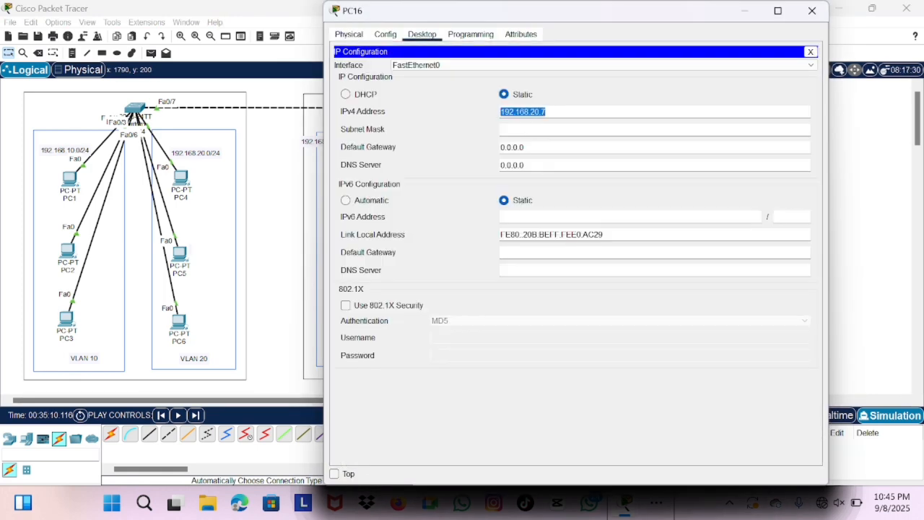
type("192.168.20.8")
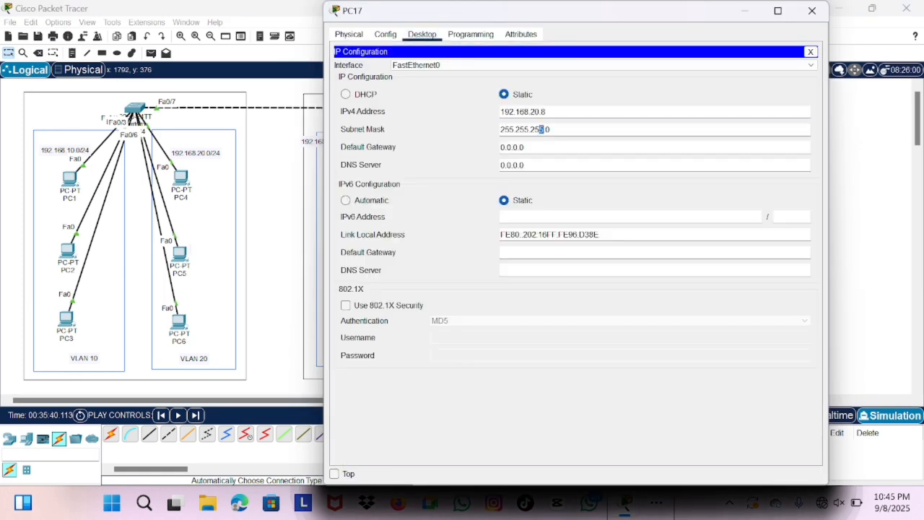
type("192.168.20.9")
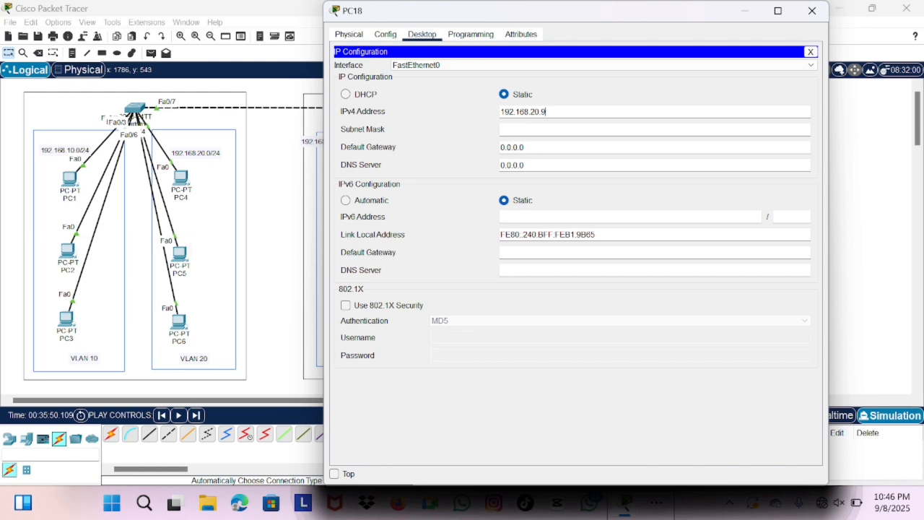
left_click(811, 10)
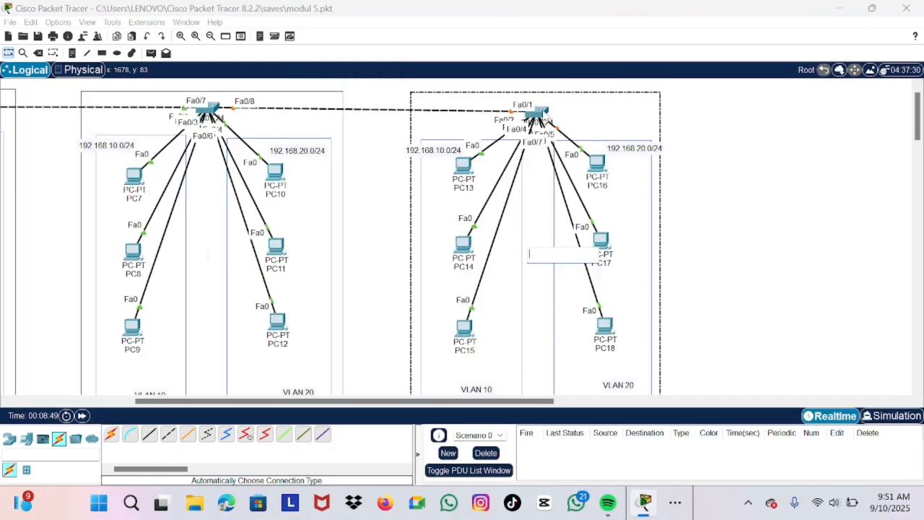
Open the command line of Switch3 and enter global configuration mode.
left_click(532, 118)
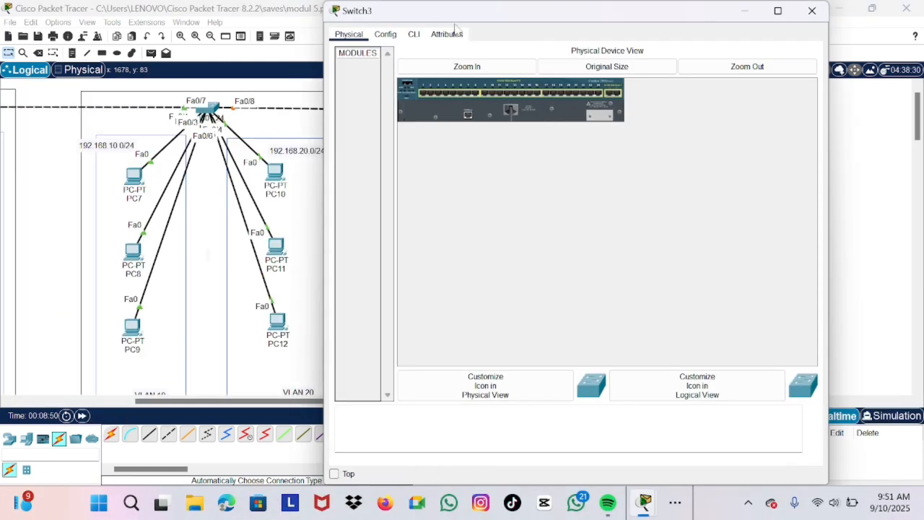
left_click(414, 34)
key("Return")
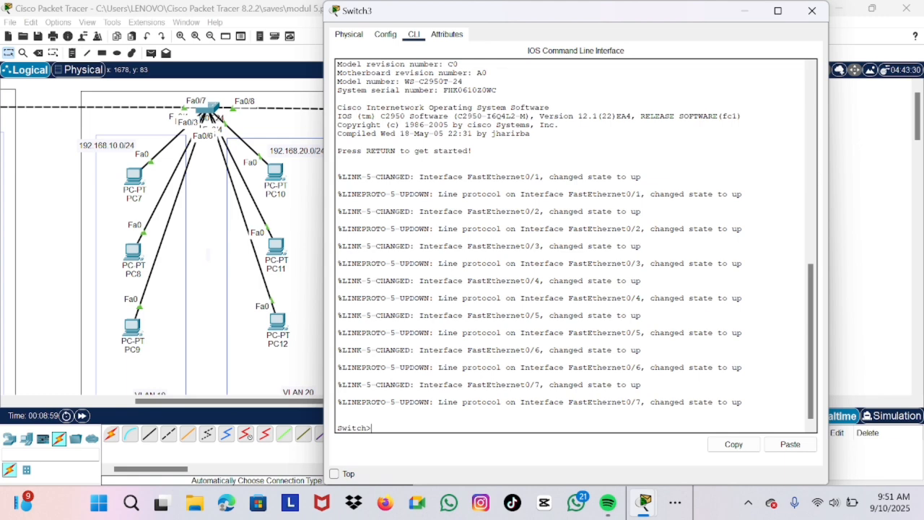
type("r")
key("Return")
type("co")
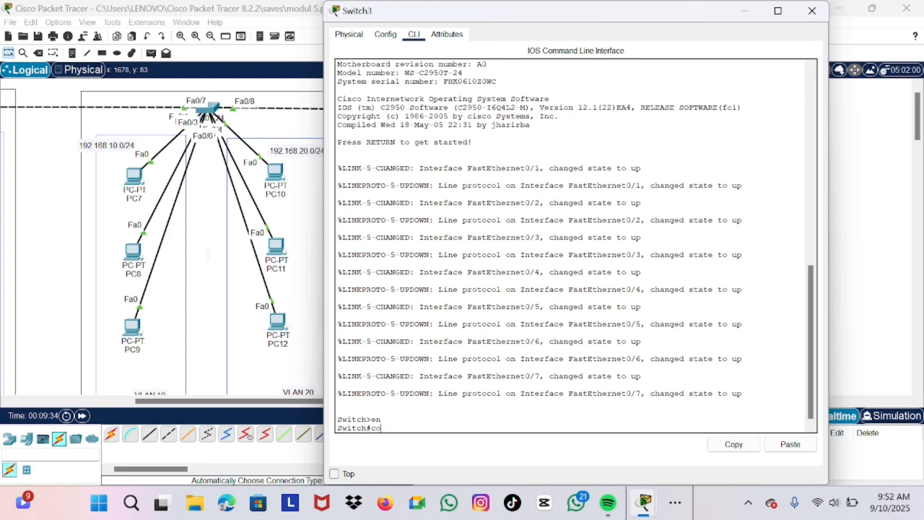
type("nf t")
key("Return")
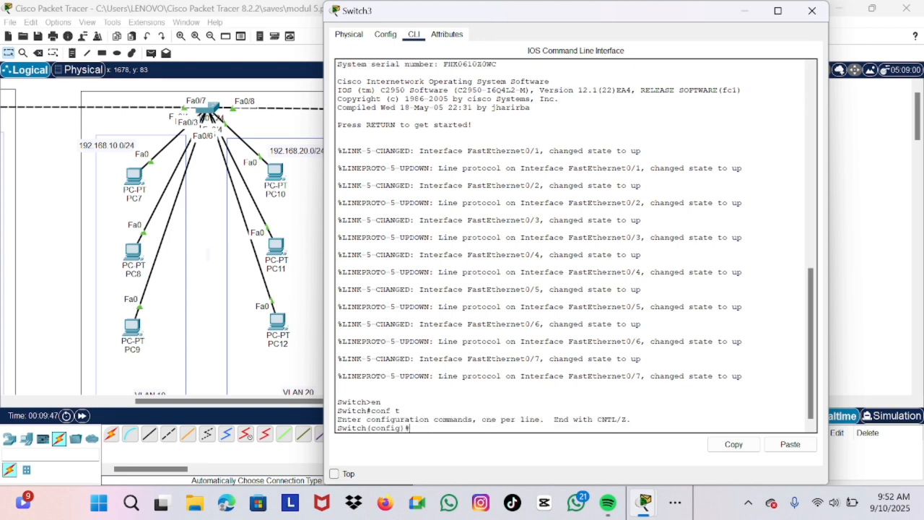
Create VLAN 10 named programing and VLAN 20 named marketing on Switch3.
type("vlan 10")
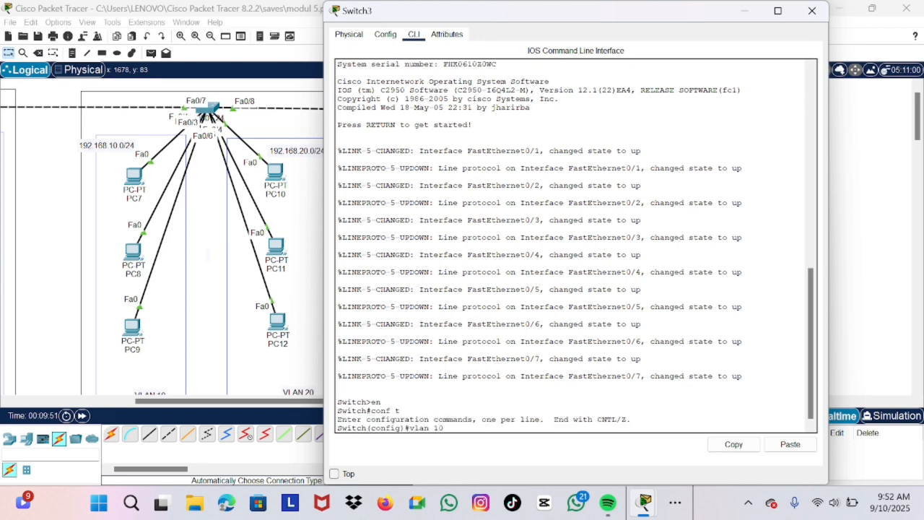
key("Return")
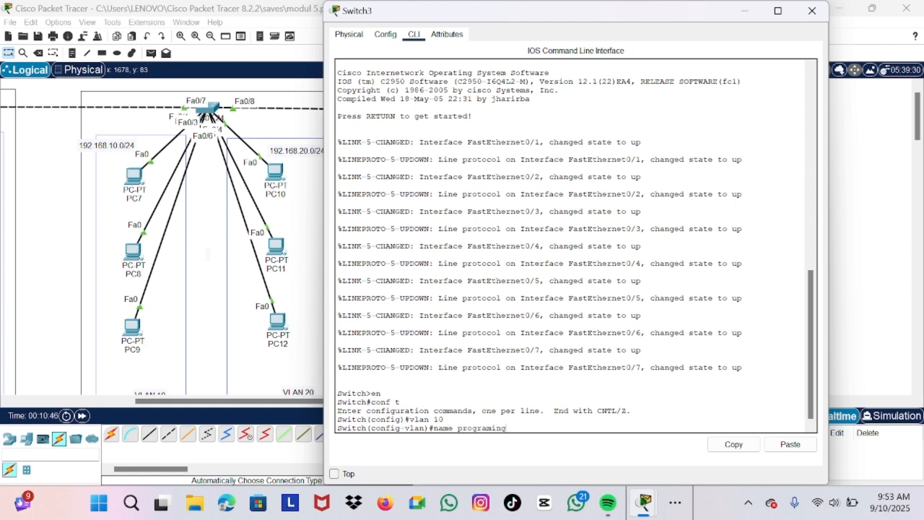
key("Return")
type("exit")
key("Return")
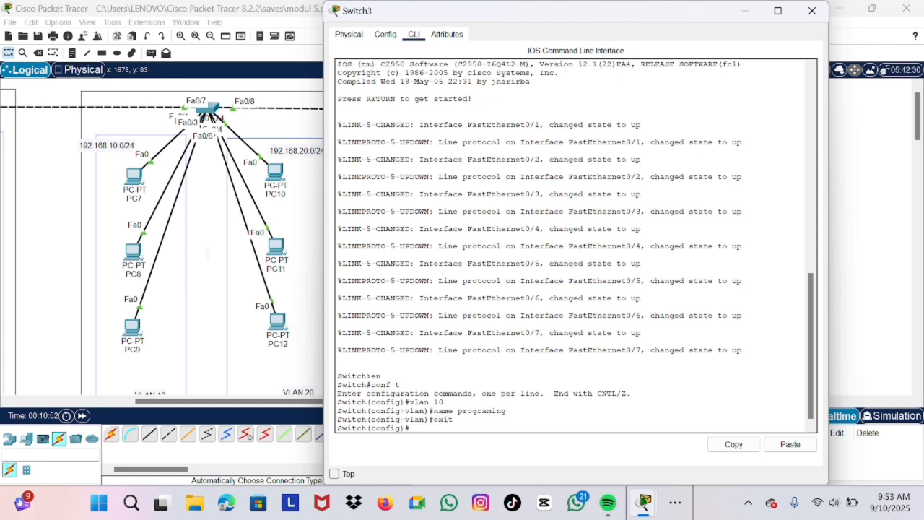
type("vlan 20")
key("Return")
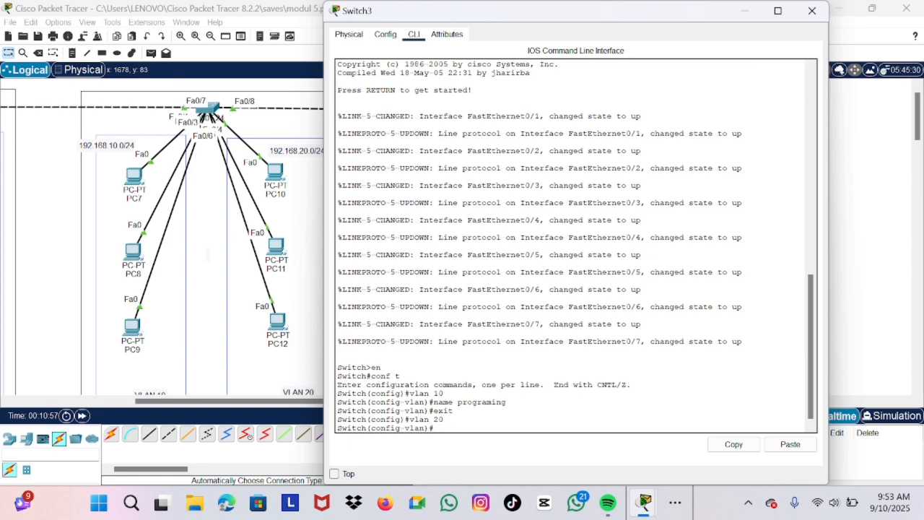
type("name marketin")
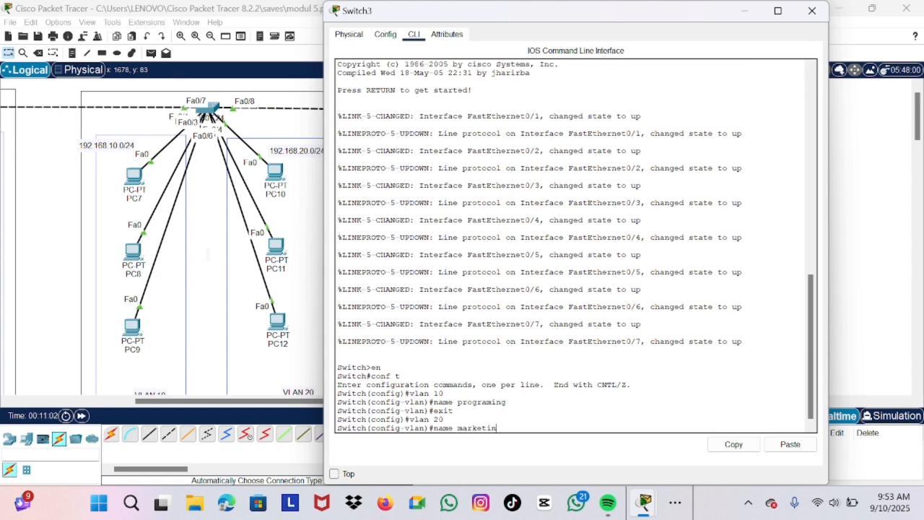
type("g")
key("Return")
key("Return")
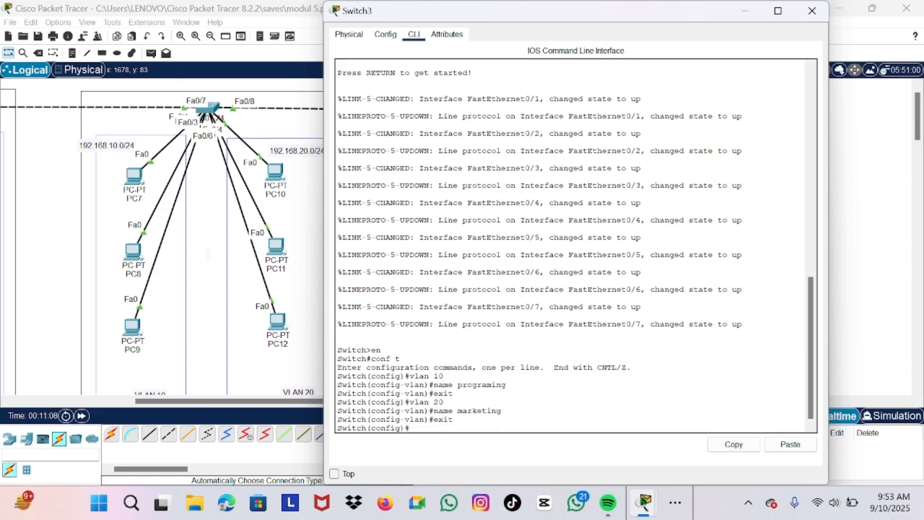
Nudge PC13, PC14 and PC15 to check their switch ports, and enter configuration of interface range fa0/2-4 on Switch3.
type("interface range fa0/")
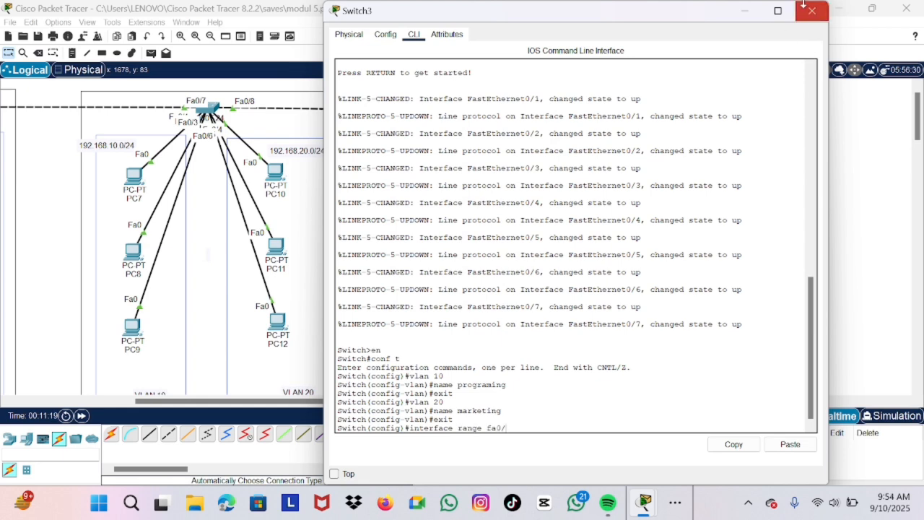
left_click_drag(668, 21, 817, 220)
mouse_move(464, 170)
left_mouse_down()
mouse_move(427, 108)
mouse_move(465, 174)
left_mouse_up()
mouse_move(463, 245)
left_mouse_down()
mouse_move(425, 162)
mouse_move(463, 239)
left_mouse_up()
mouse_move(464, 328)
left_mouse_down()
mouse_move(449, 287)
mouse_move(465, 318)
left_mouse_up()
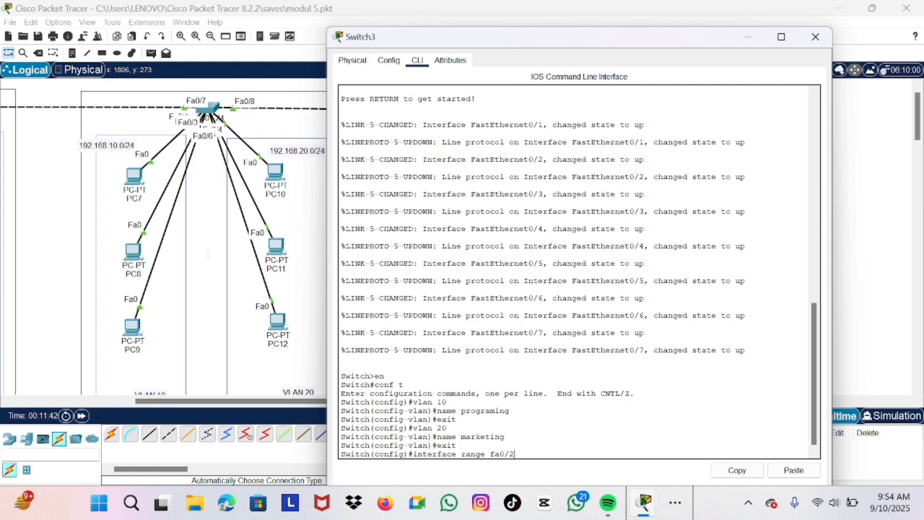
type("-4")
key("Return")
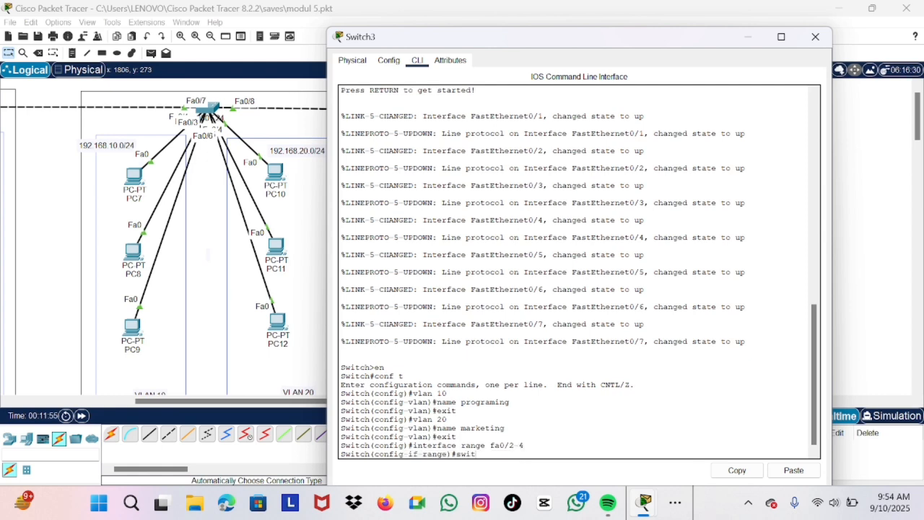
Set the fa0/2-4 interface range to access mode, assign it to VLAN 10 and return to global configuration.
type("switchport mode access")
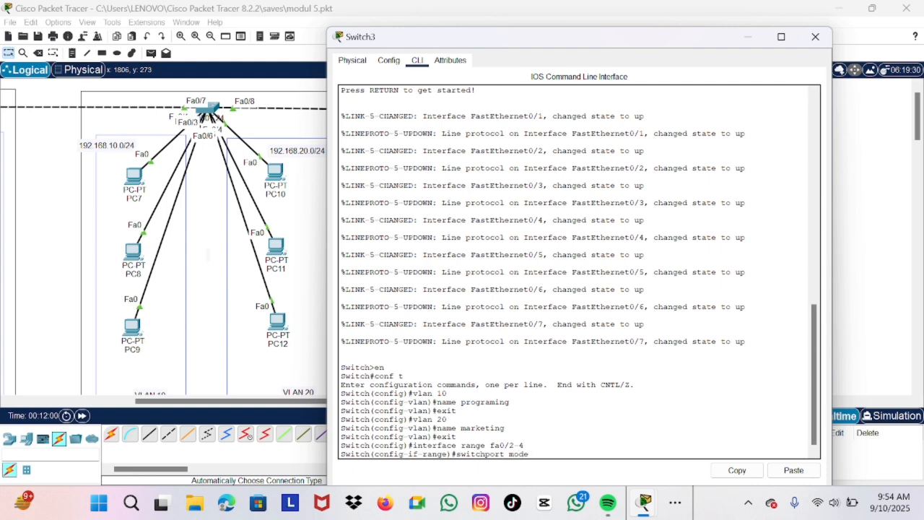
key("Return")
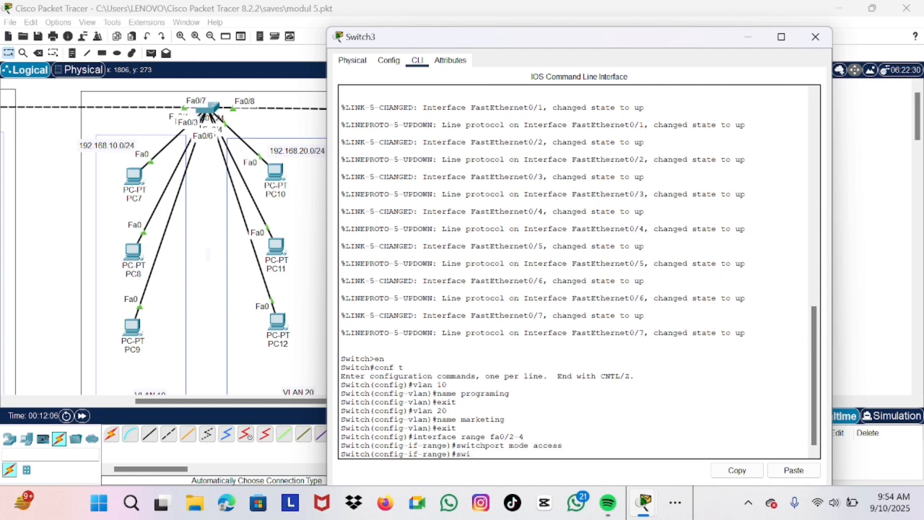
type("switchport ace")
type("ess vlan 10")
key("Return")
type("exit")
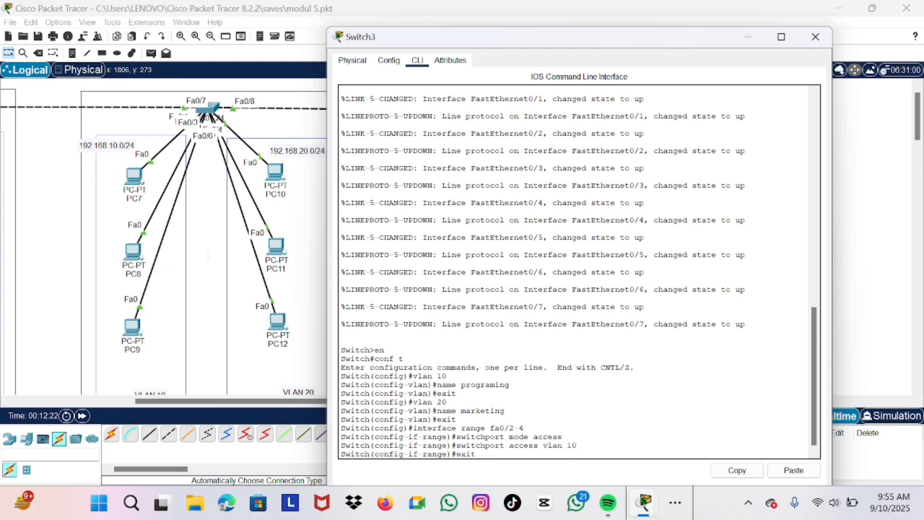
key("Return")
Nudge PC16, PC17 and PC18 to check their switch ports, and enter configuration of interface range fa0/5-7 on Switch3.
type("interface")
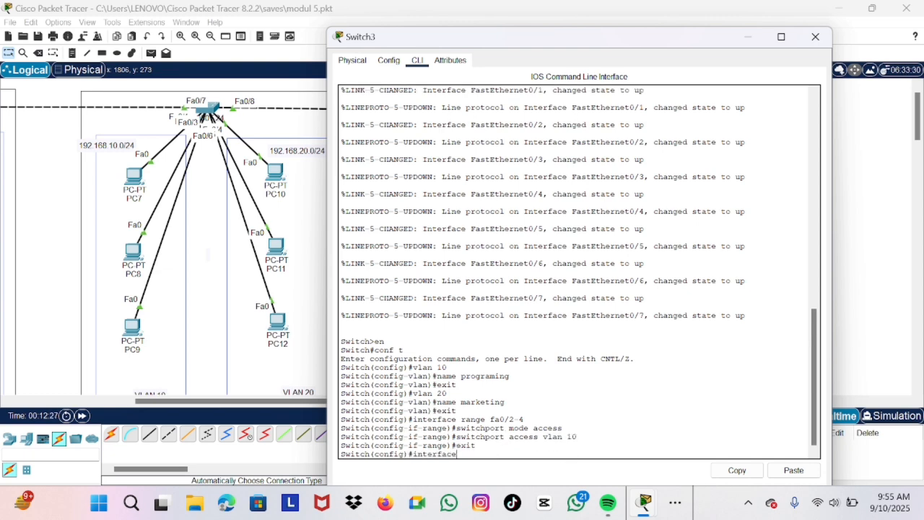
type(" range fa0/")
left_click_drag(622, 42, 598, 246)
mouse_move(597, 168)
left_mouse_down()
mouse_move(630, 120)
mouse_move(596, 170)
left_mouse_up()
mouse_move(600, 240)
left_mouse_down()
mouse_move(633, 128)
mouse_move(598, 235)
left_mouse_up()
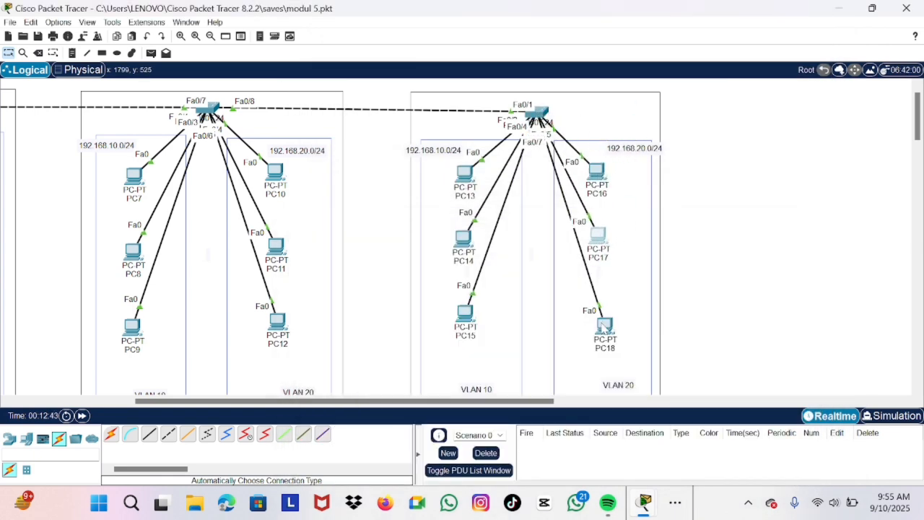
mouse_move(603, 326)
left_mouse_down()
mouse_move(615, 278)
mouse_move(603, 318)
left_mouse_up()
left_click(543, 119)
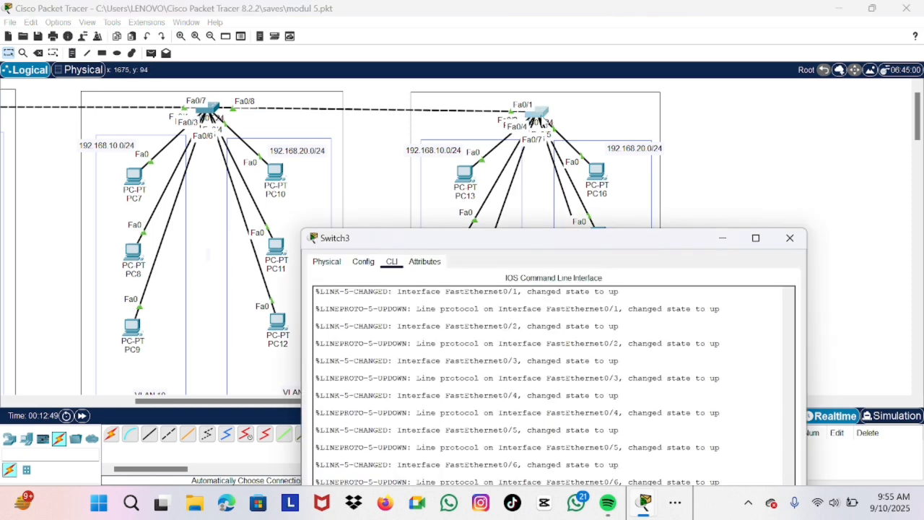
left_click_drag(550, 240, 571, 49)
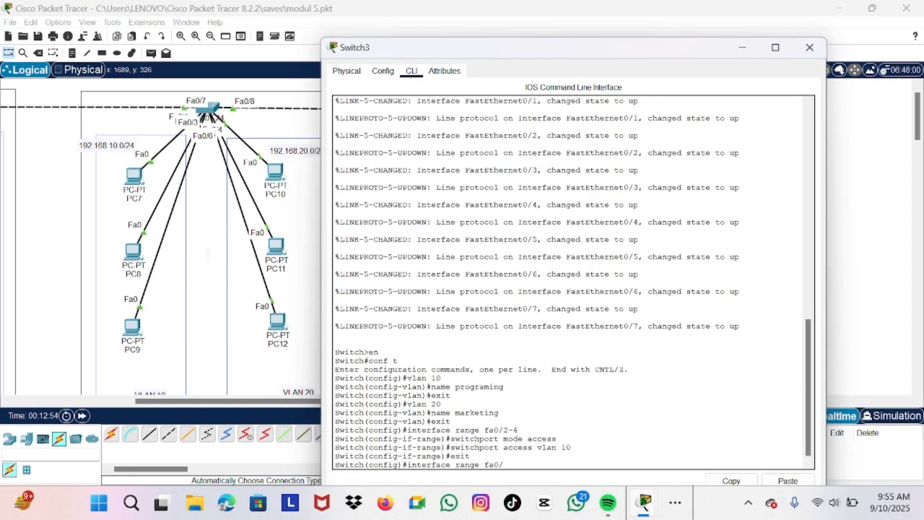
type("7")
key("Return")
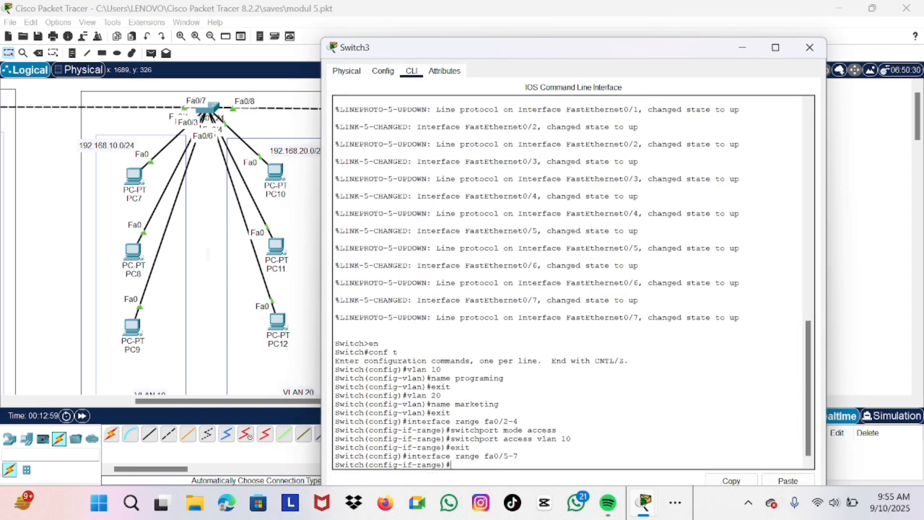
Set the fa0/5-7 interface range to access mode, assign it to VLAN 20 and return to global configuration.
type("switchport mode access")
key("Return")
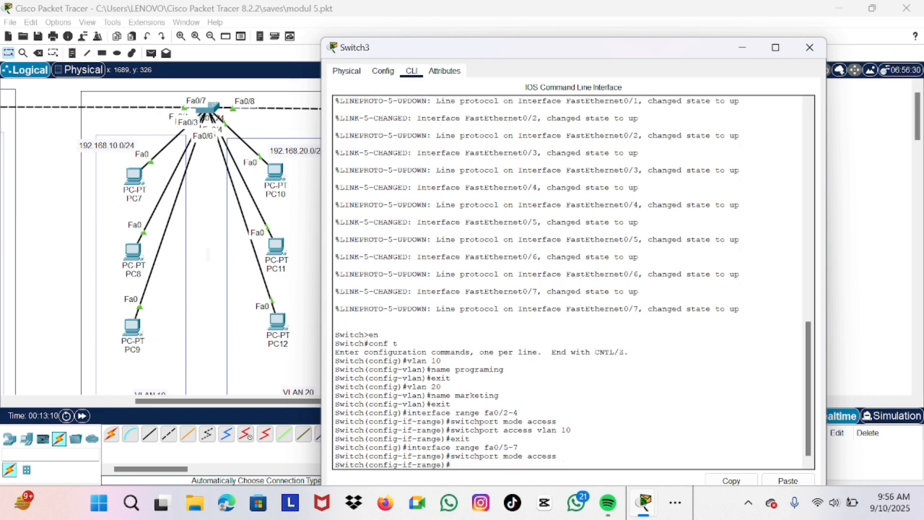
type("switchport access vlan")
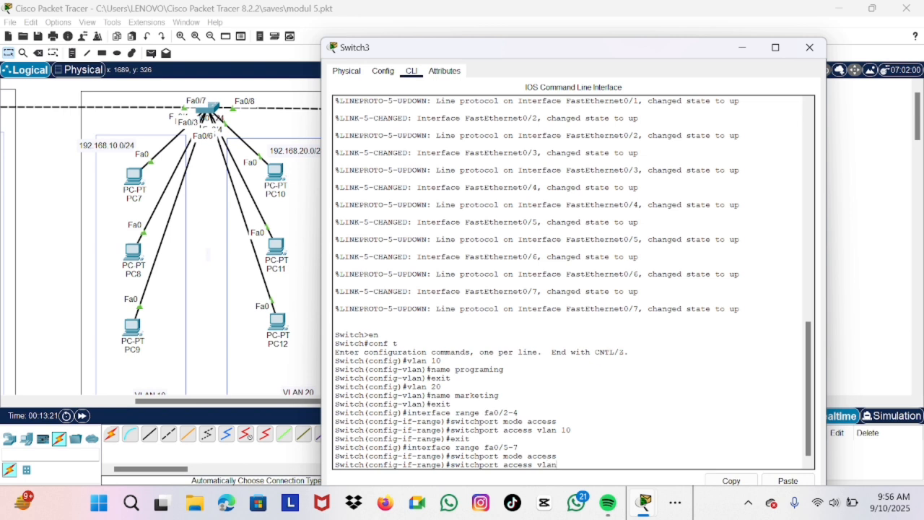
type(" 20")
key("Return")
type("exit")
key("Return")
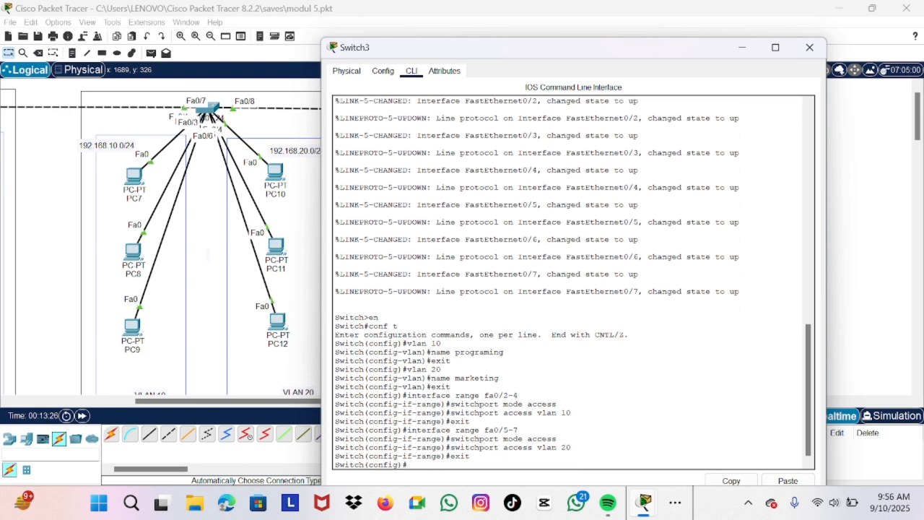
Display the brief VLAN table on Switch3 with "do show vlan brief" and examine the ports of VLANs 10 and 20.
type("do show vlan brief")
key("Return")
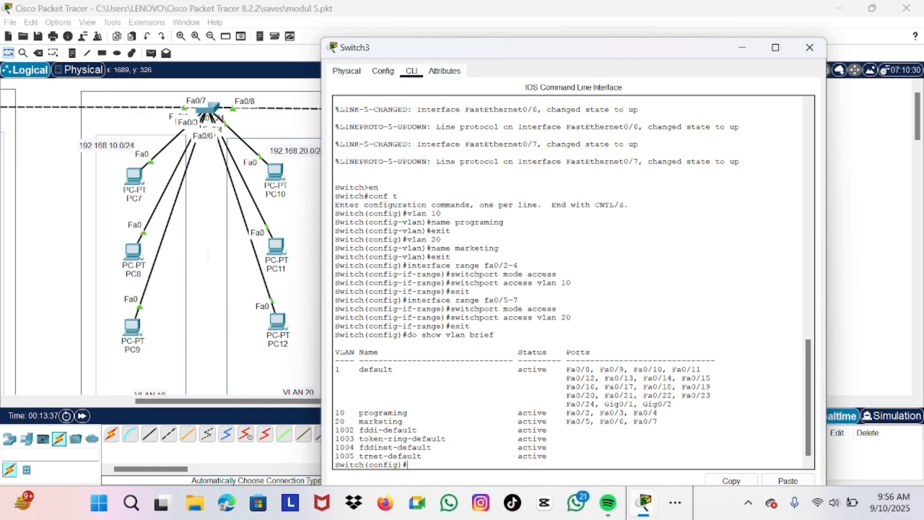
left_click_drag(335, 412, 659, 421)
left_click(659, 421)
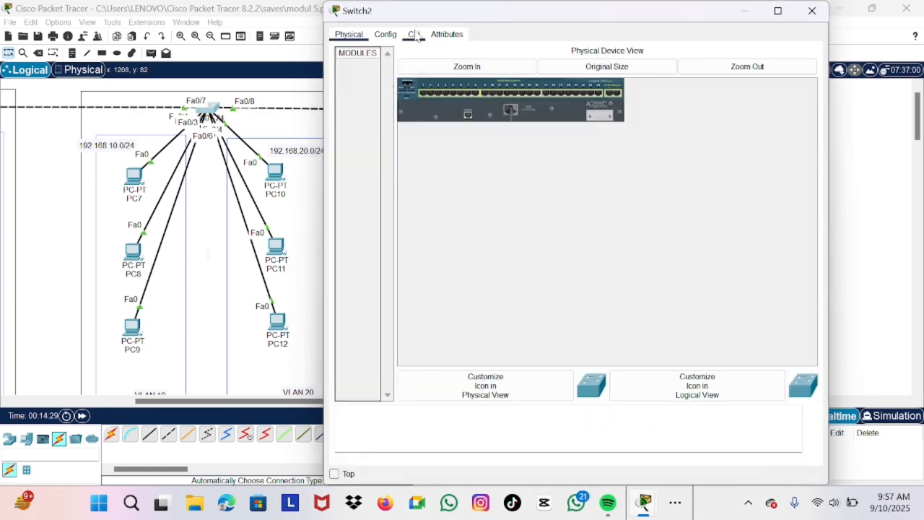
On the command line of Switch2, enter global configuration mode and set interface fa0/8 to trunk mode.
left_click(413, 34)
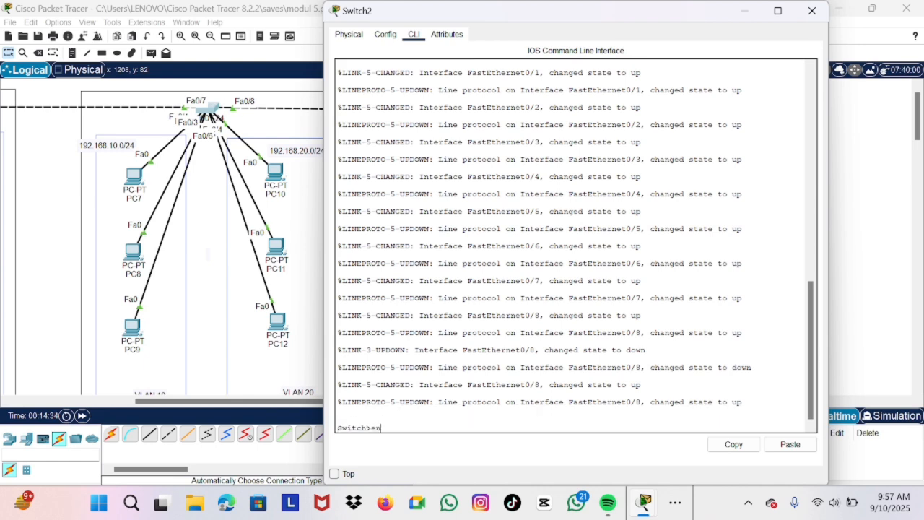
type("en")
key("Return")
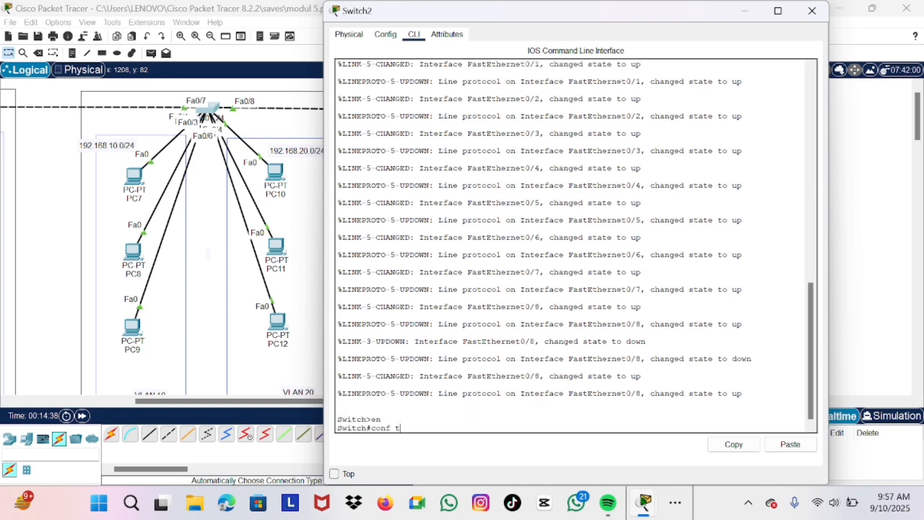
type("conf t")
key("Return")
type("interfa")
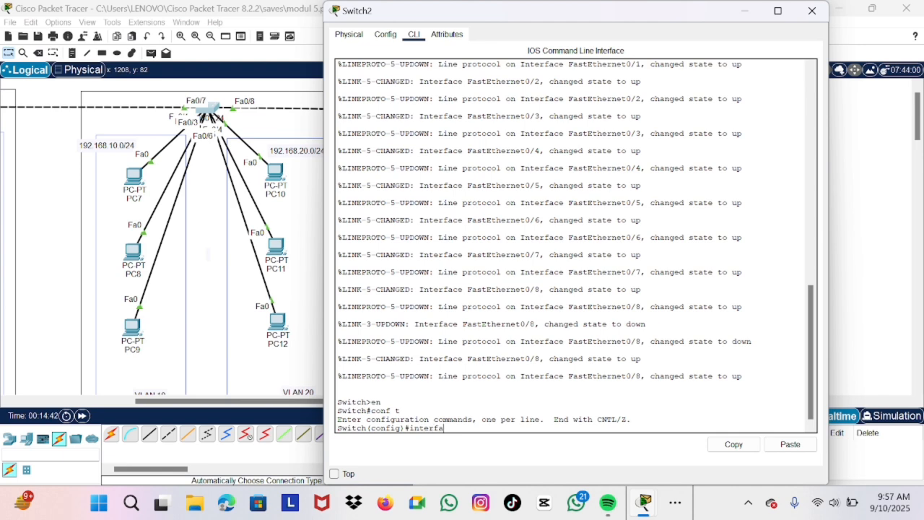
type("ce fa0/8")
key("Return")
type("switchport mode")
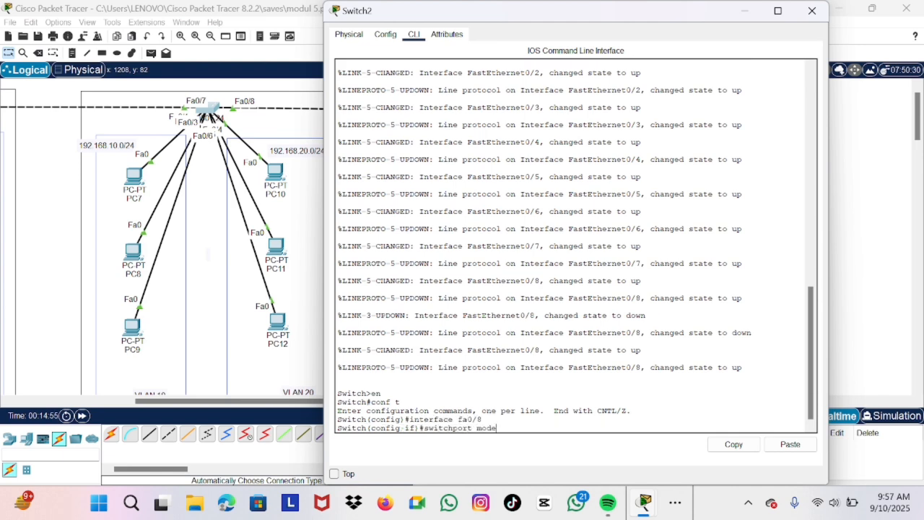
type(" trunk")
key("Return")
Display the trunk interfaces of Switch2 with "do show interface trunk", examine the Fa0/7 and Fa0/8 entries, and close its window.
type("do show interface trunk")
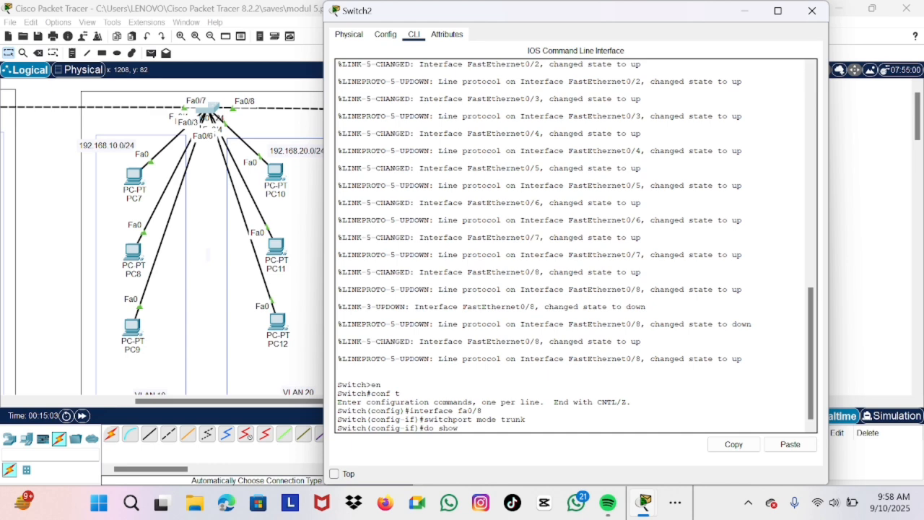
key("Return")
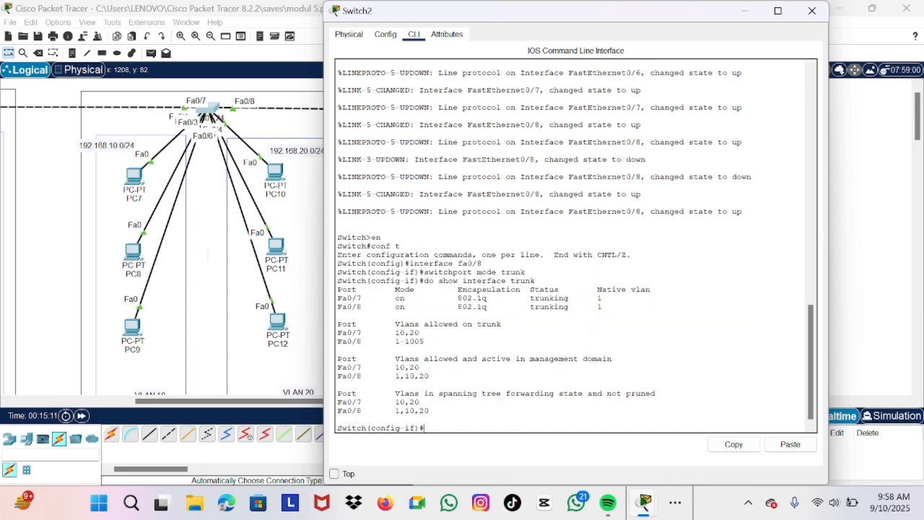
left_click_drag(337, 296, 603, 307)
left_click(338, 309)
left_click(614, 307)
left_click(837, 307)
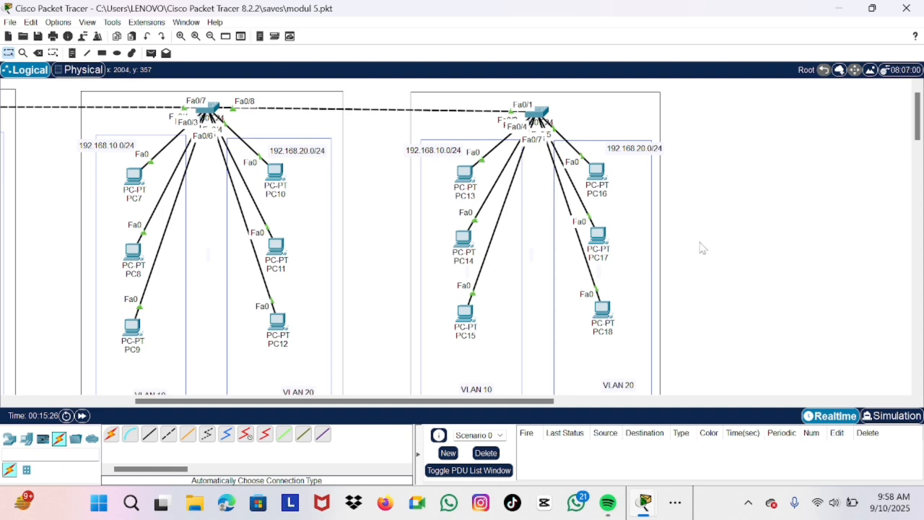
On the command line of Switch3, set interface fa0/7 to trunk mode.
left_click(536, 111)
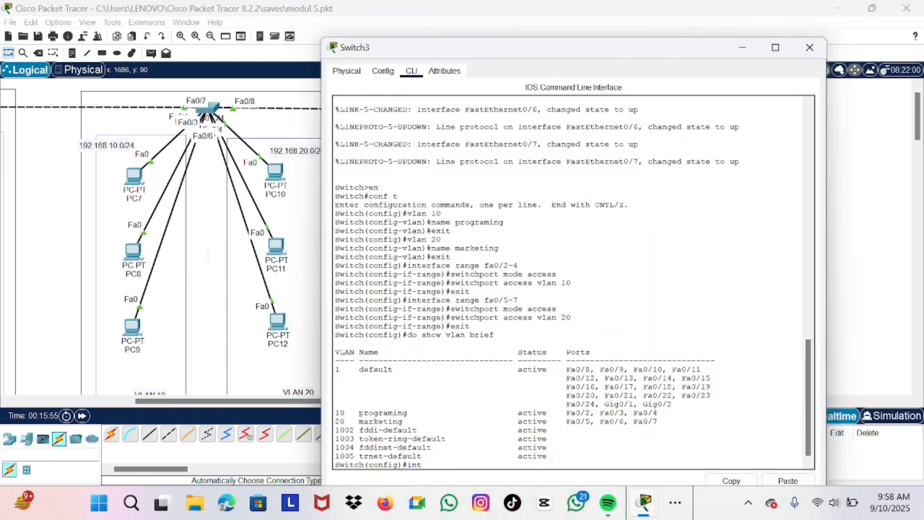
type("erface fa0/7")
key("Return")
type("switchport mode trunk")
key("Return")
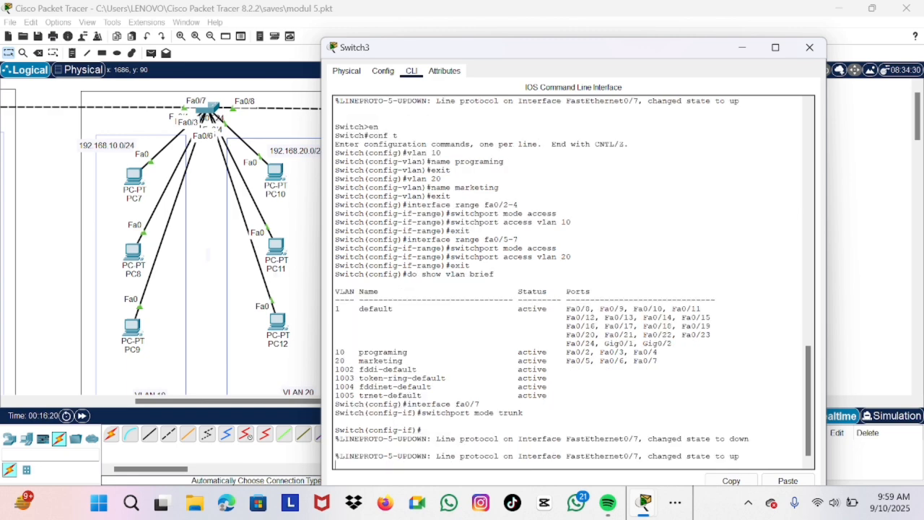
Display the trunk interfaces of Switch3 with "do show interface trunk", examine the Fa0/1 and Fa0/7 entries, and close its window.
key("Return")
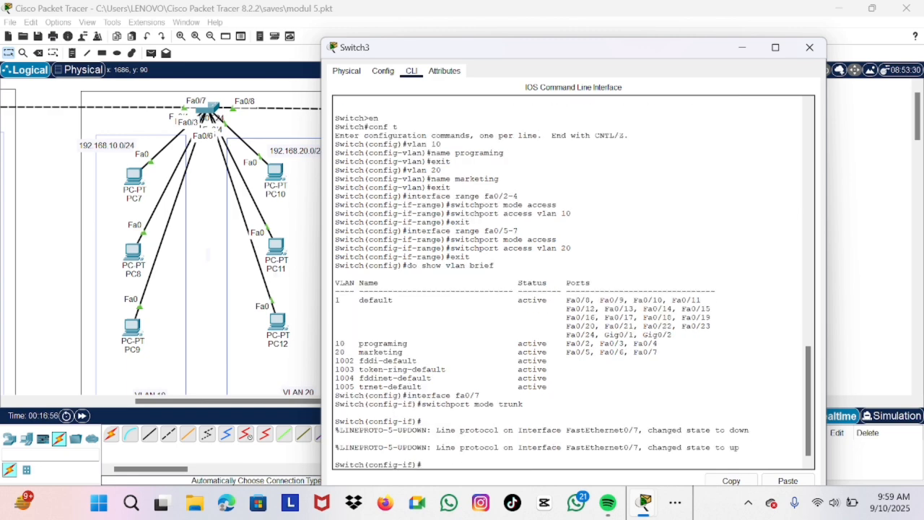
type("do show interfcae trunk")
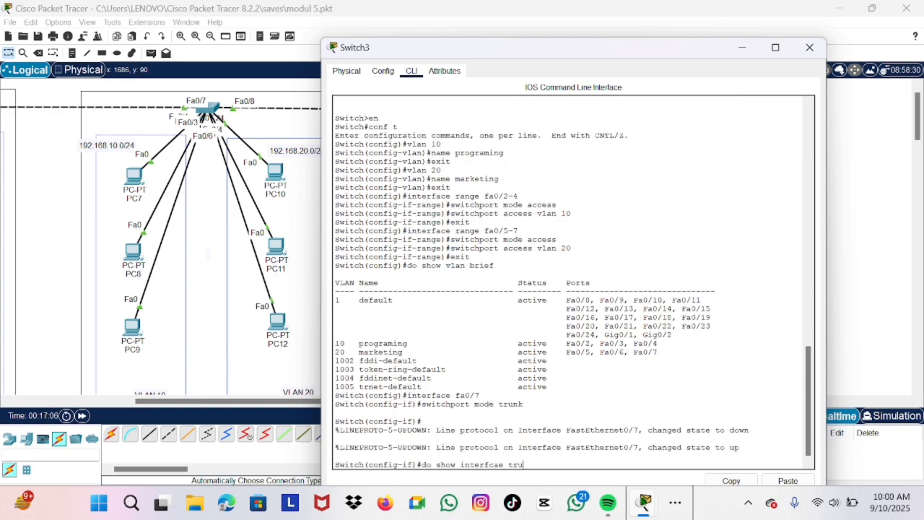
key("Return")
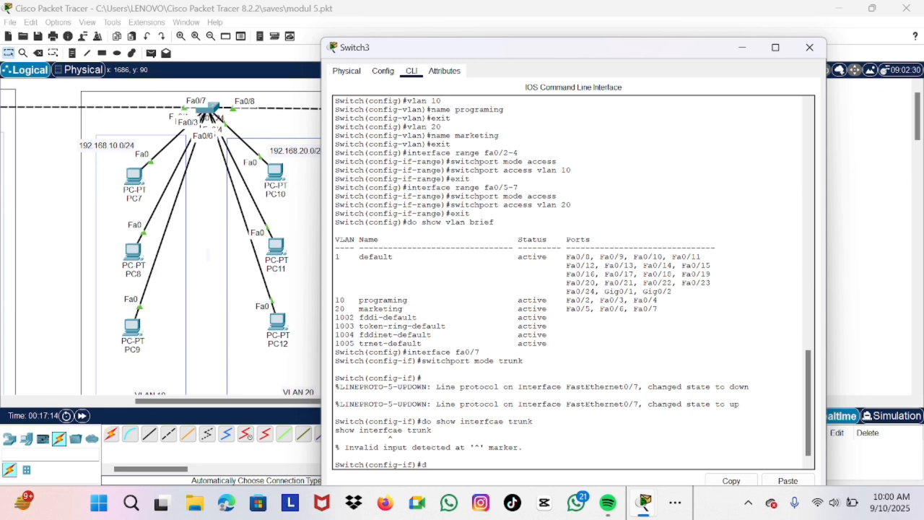
type("do show interface trunk")
key("Return")
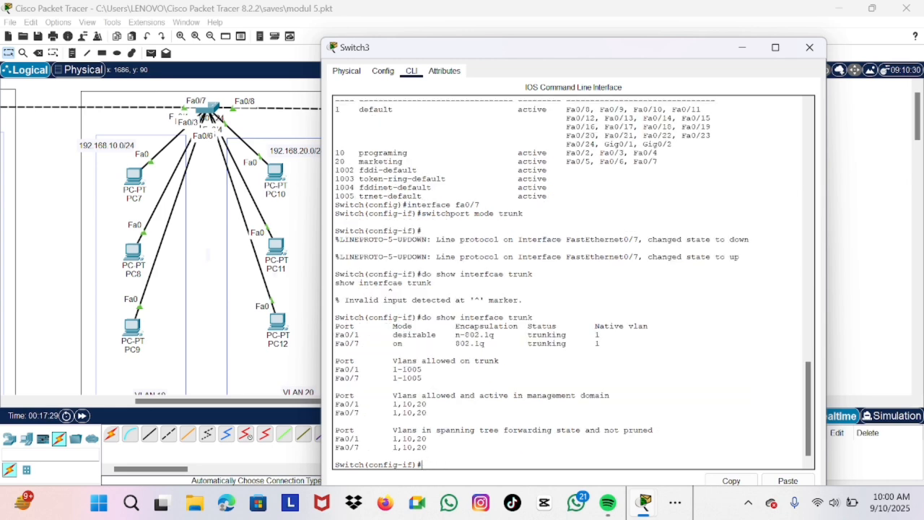
triple_click(505, 339)
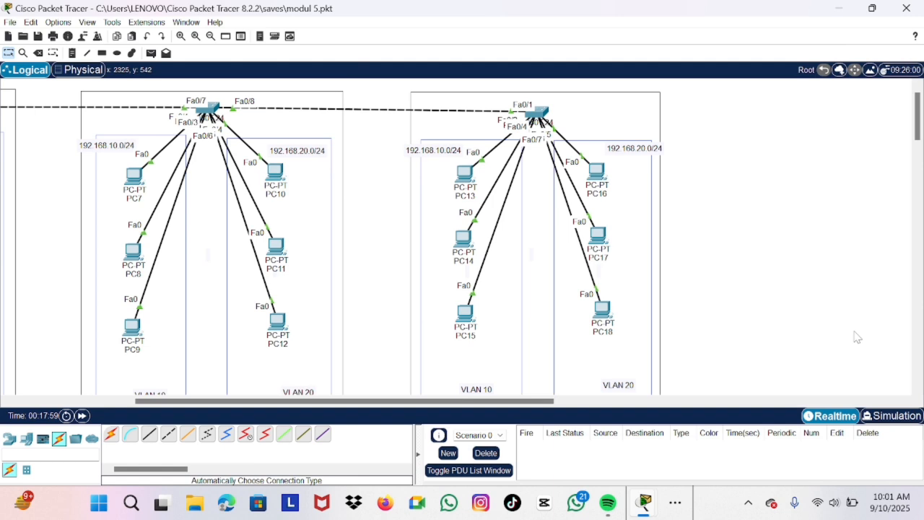
Add a 3560-24PS multilayer switch in the empty workspace to the right of the Switch3 network.
scroll(765, 175, "right", 3)
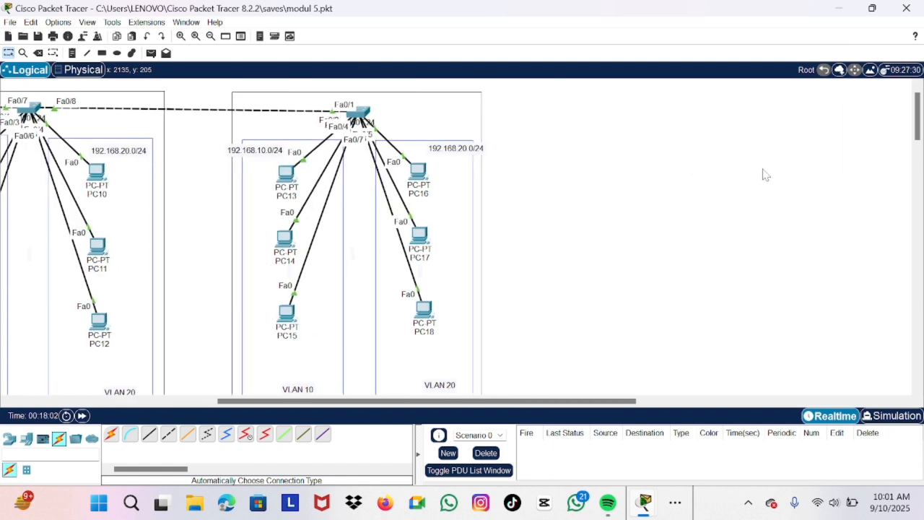
left_click(9, 438)
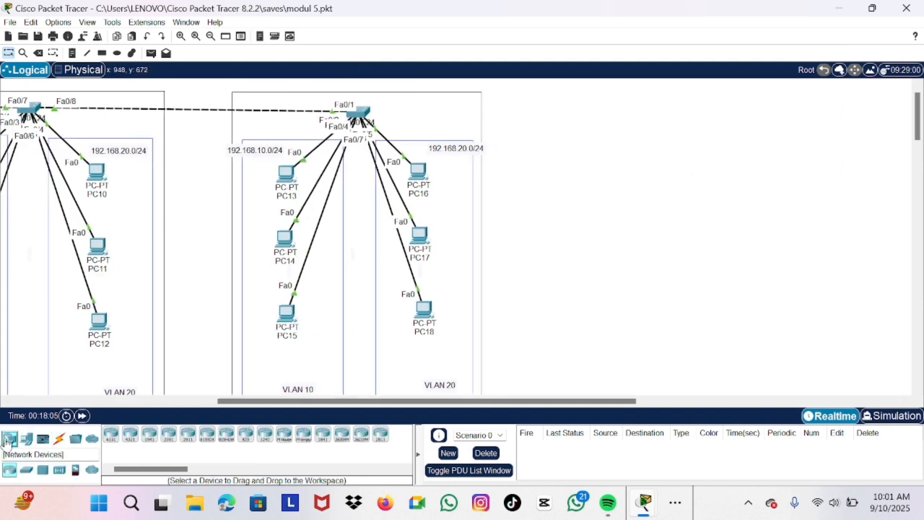
left_click(26, 470)
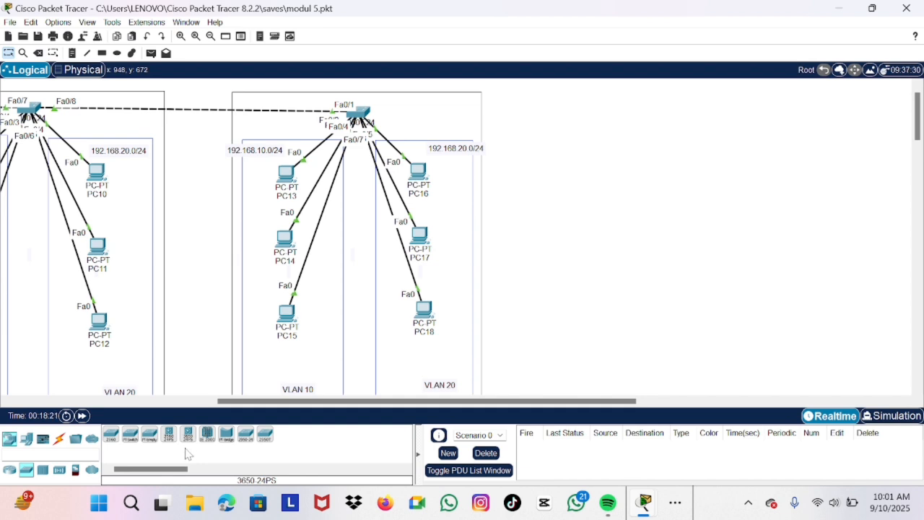
left_click(168, 434)
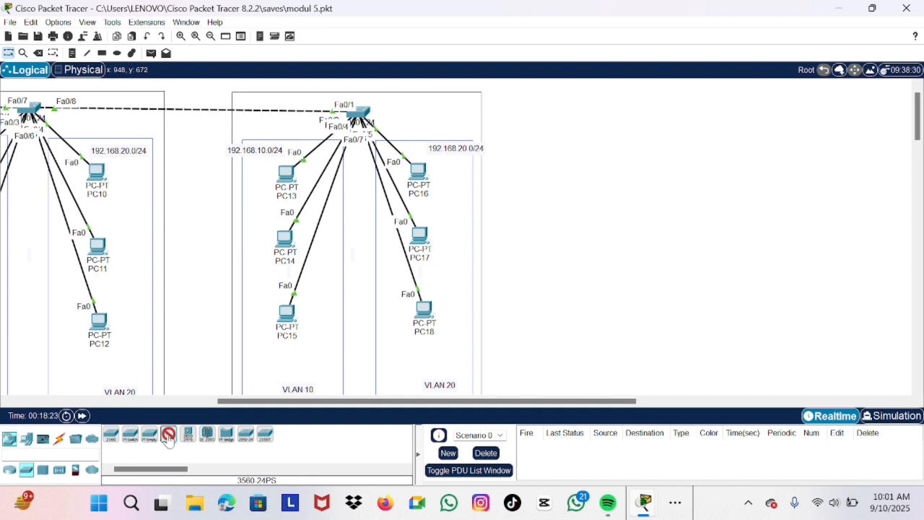
left_click(614, 113)
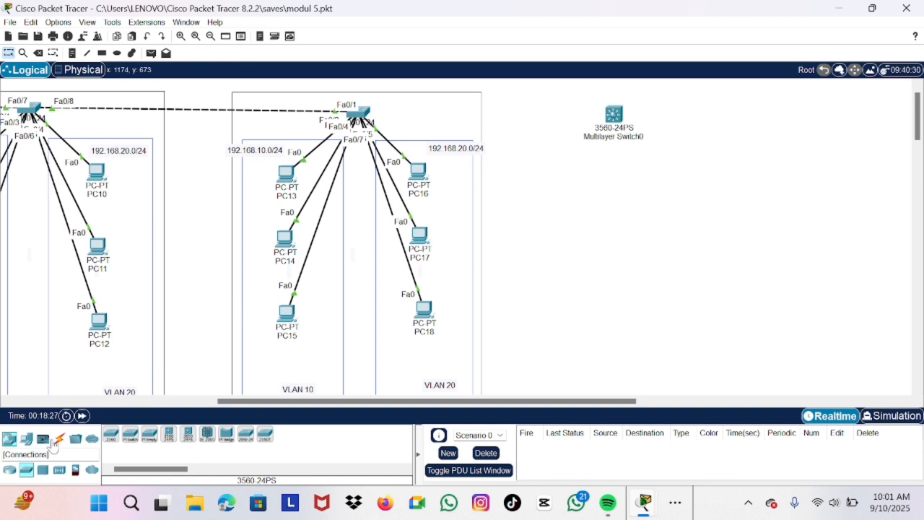
Connect Switch3 to the 3560-24PS multilayer switch with an automatically chosen connection.
left_click(58, 438)
left_click(110, 433)
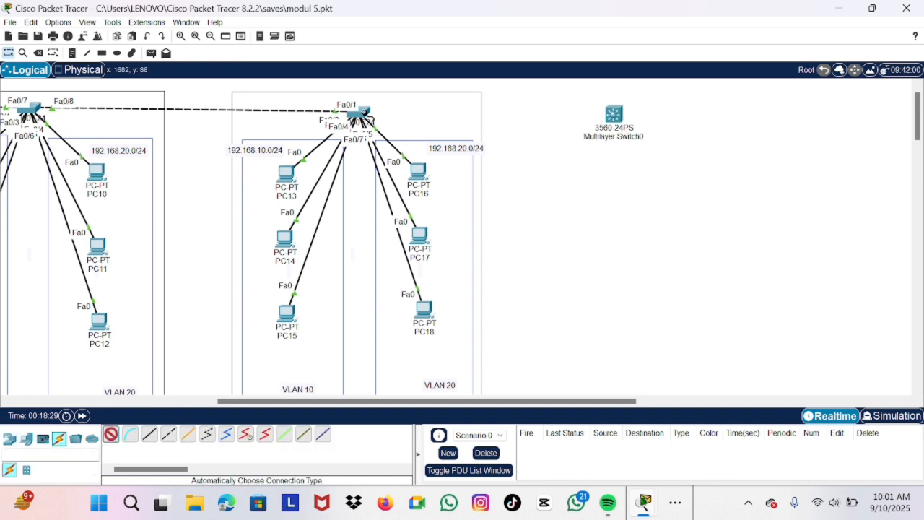
left_click(365, 114)
left_click(613, 115)
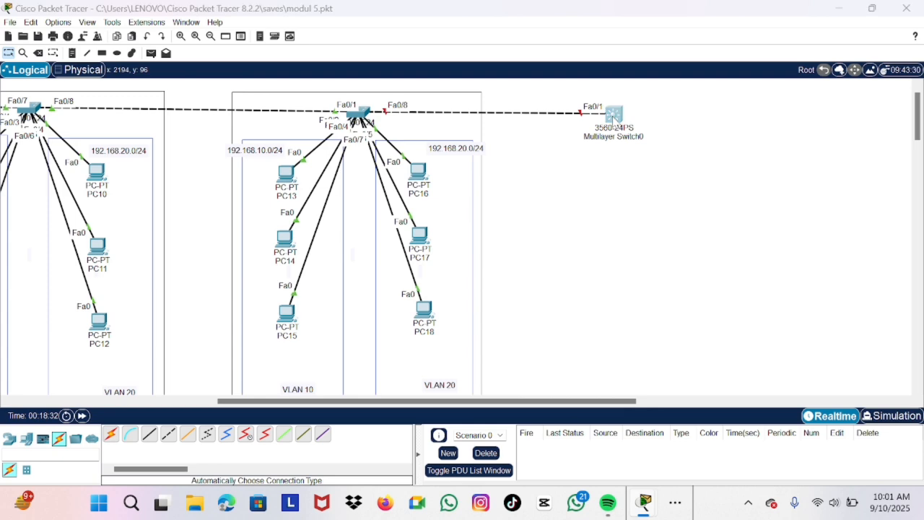
On the command line of Multilayer Switch0, answer no to the initial configuration dialog and enter global configuration mode.
left_click(613, 117)
left_click(413, 34)
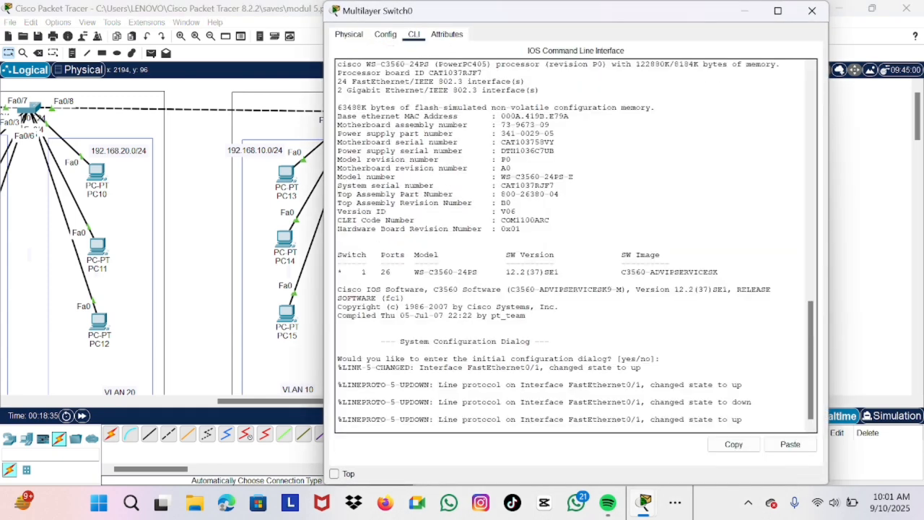
key("Return")
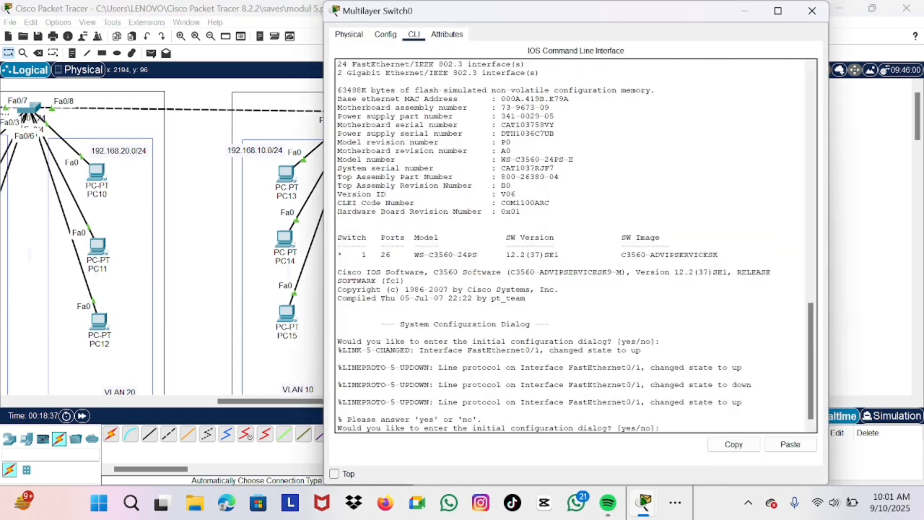
type("no")
key("Return")
key("Return")
type("en")
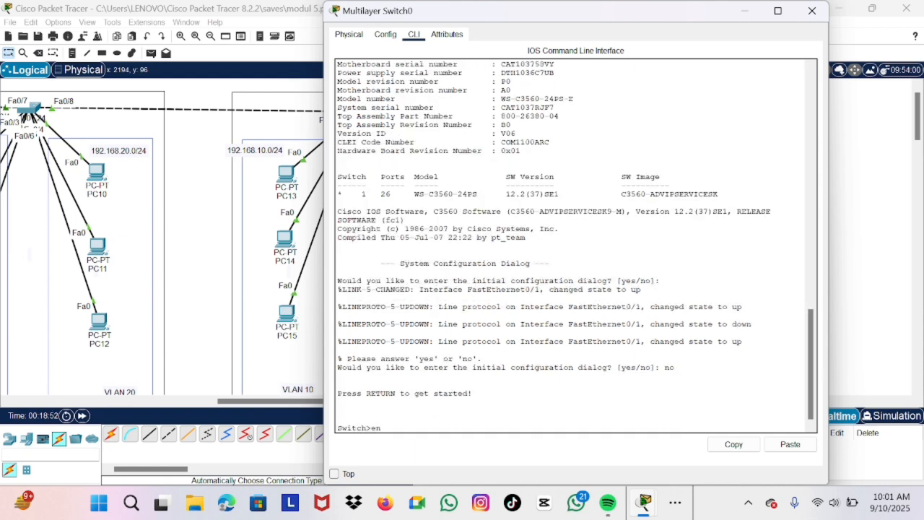
key("Return")
type("conf ")
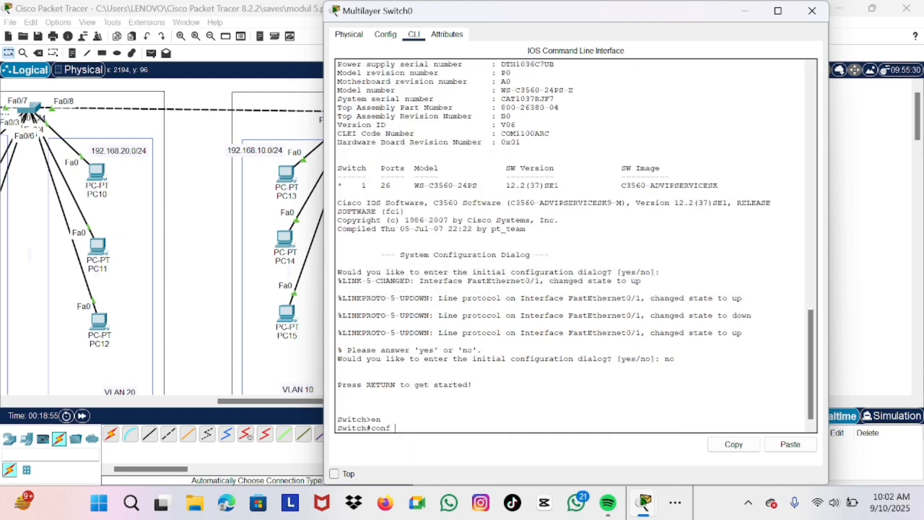
type("t")
key("Return")
Select interface fa0/1 on Multilayer Switch0, try to set it to trunk mode, and examine the response about trunk encapsulation.
type("inte")
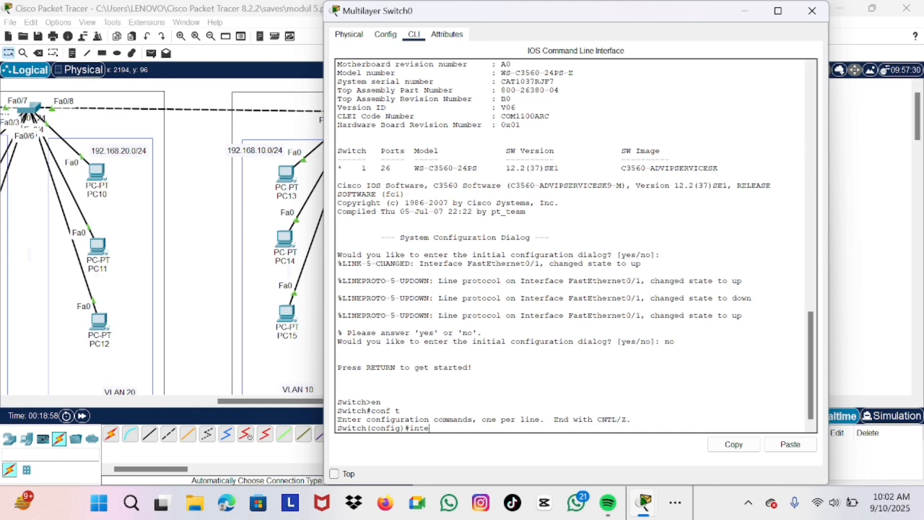
type("rface fa0/1")
key("Return")
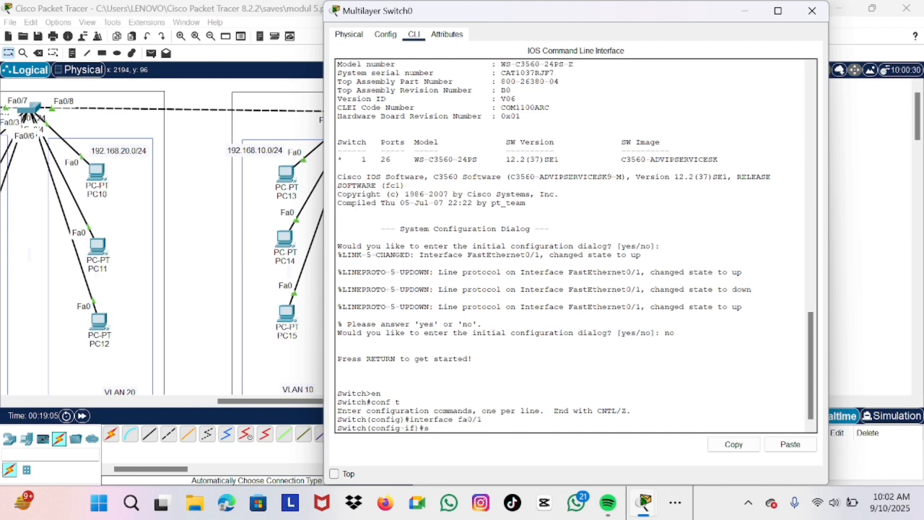
type("switchport mode trunk")
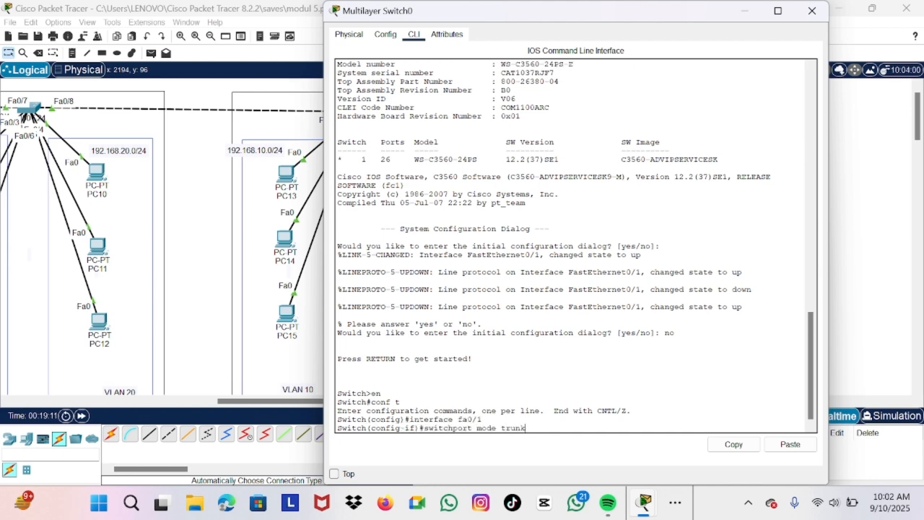
key("Return")
left_click_drag(376, 410, 420, 412)
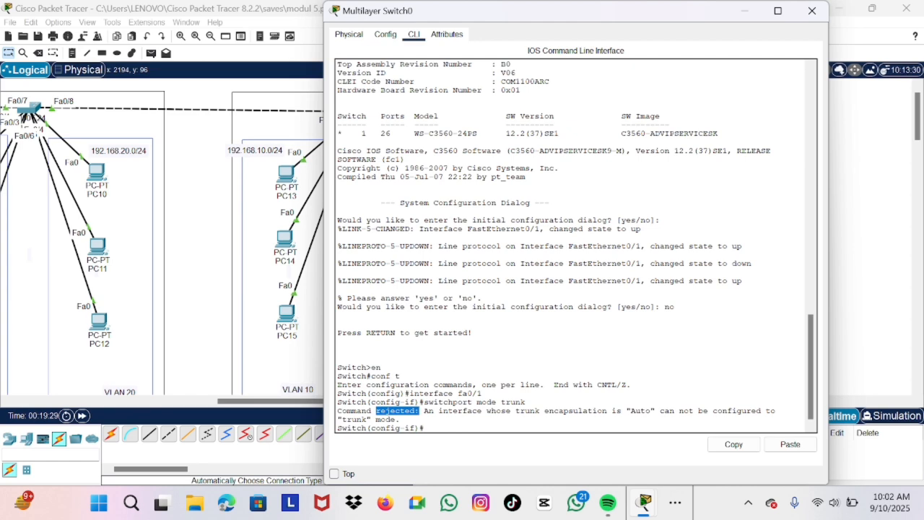
left_click_drag(511, 411, 694, 411)
left_click(695, 410)
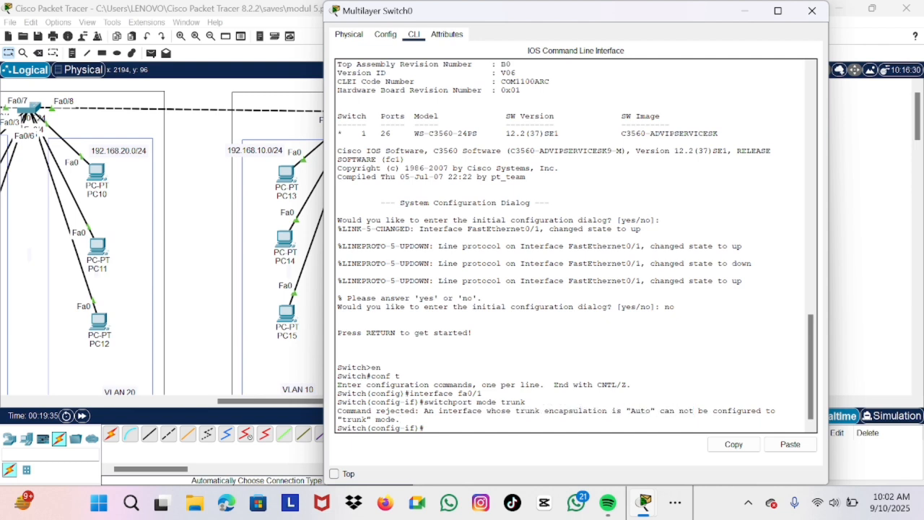
Try the command "switchport enable" on interface fa0/1 of Multilayer Switch0.
type("s")
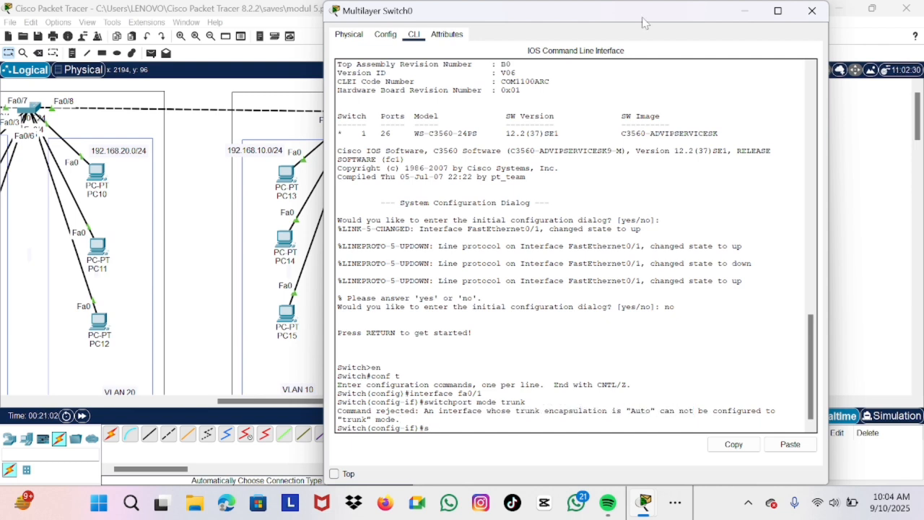
type("witchport enable")
key("Return")
Set the trunk encapsulation of fa0/1 on Multilayer Switch0 to dot1q and its switchport mode to trunk.
type("swi")
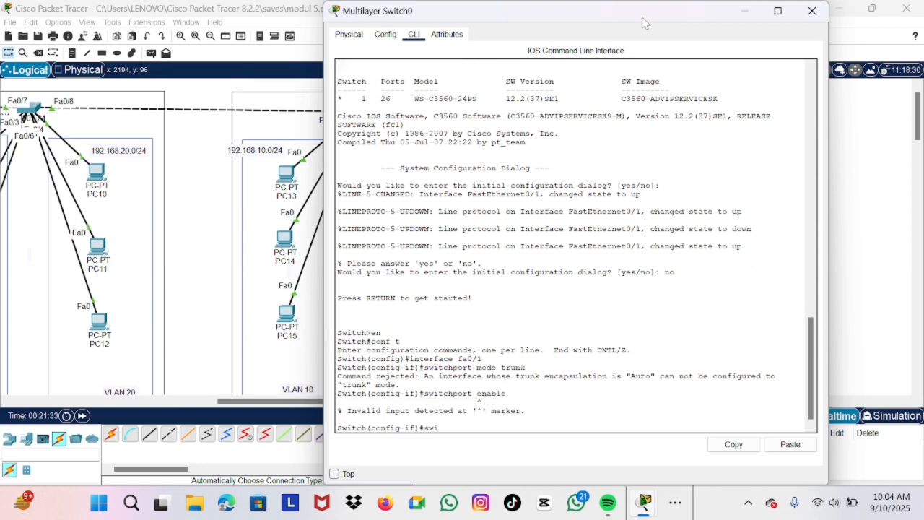
type("tchport trunk encap")
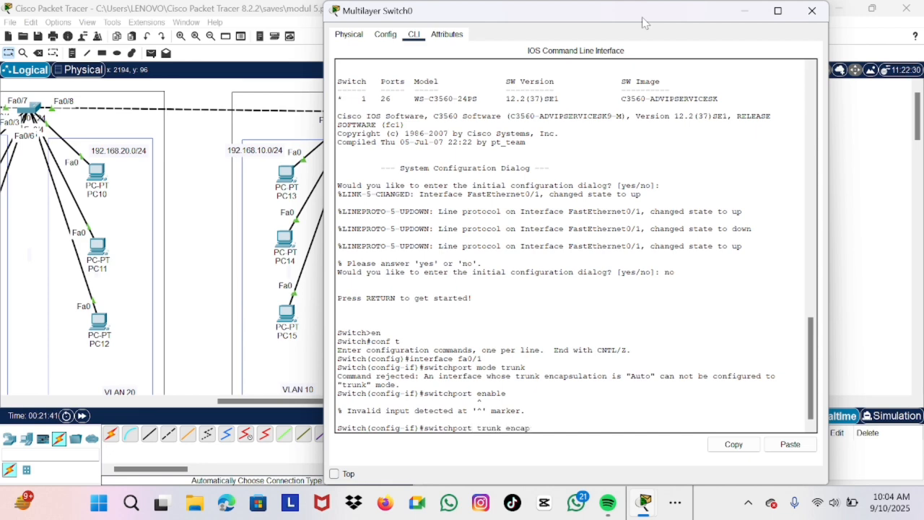
type("sulation dot1q")
key("Return")
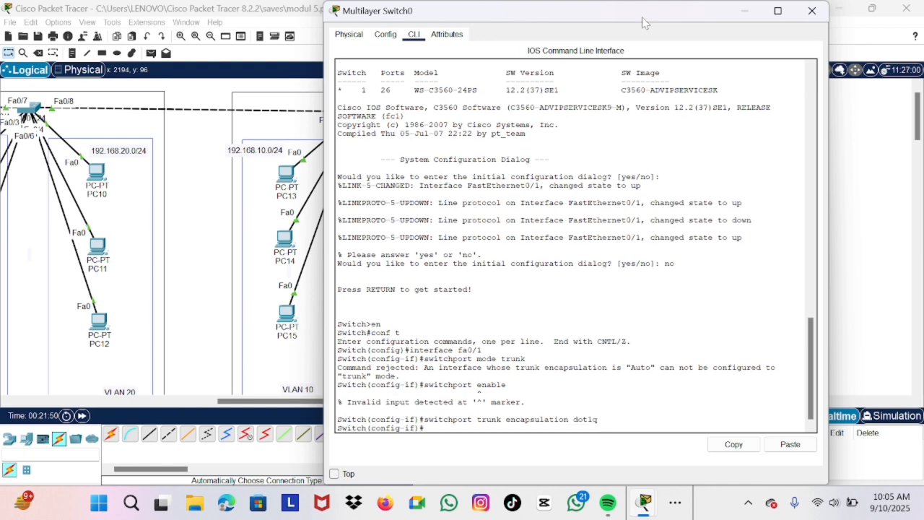
type("switchport mode trunk")
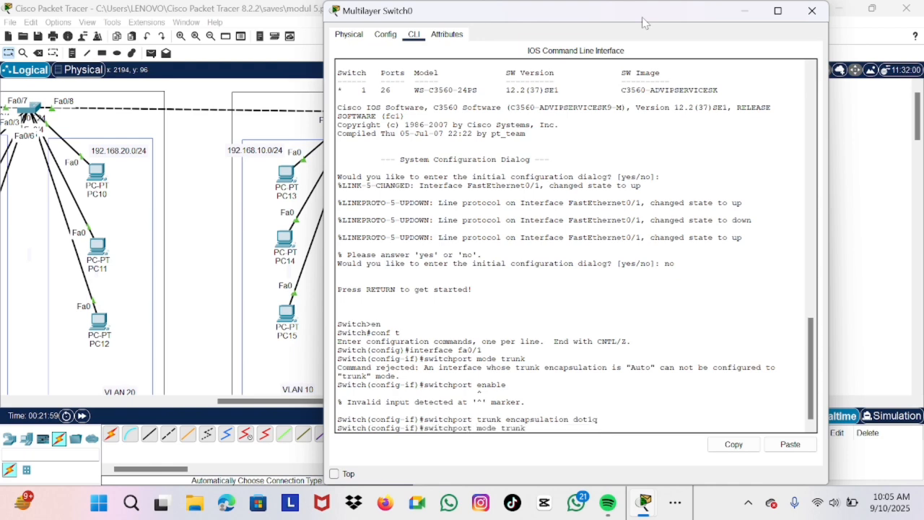
key("Return")
Display the trunk interfaces of Multilayer Switch0 with "do show interface trunk", examine the Fa0/1 entry, and close its window.
type("do show inter")
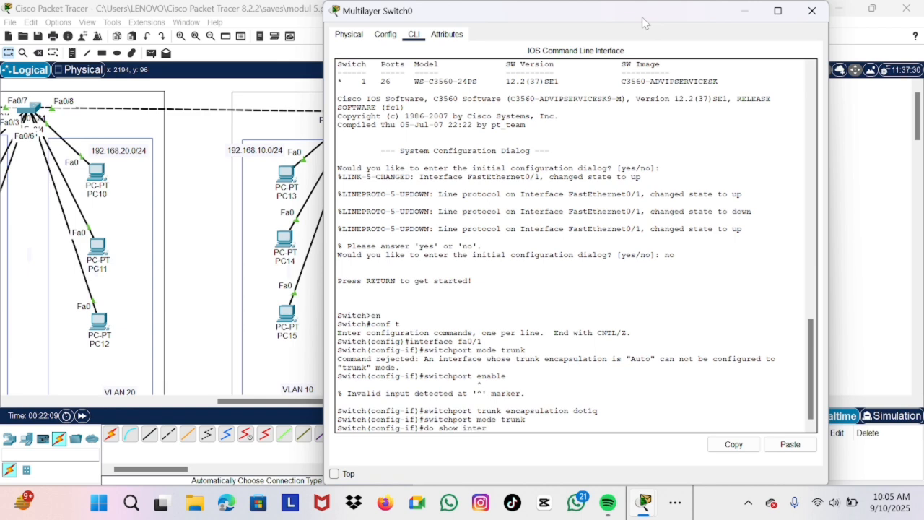
type("face trunk")
key("Return")
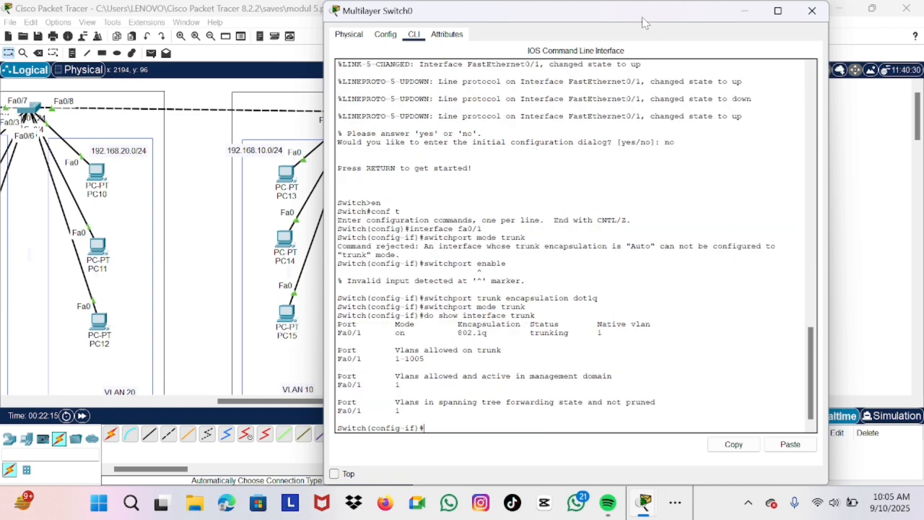
left_click_drag(337, 332, 496, 333)
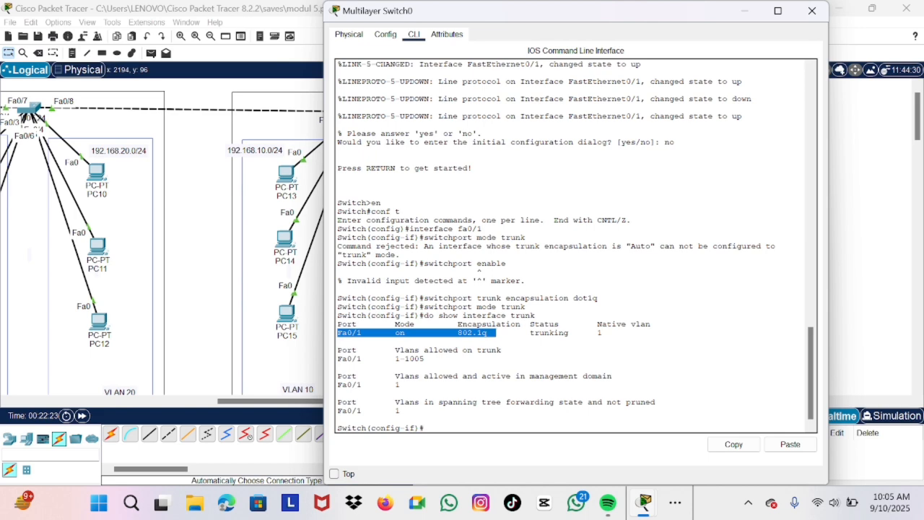
left_click(475, 324)
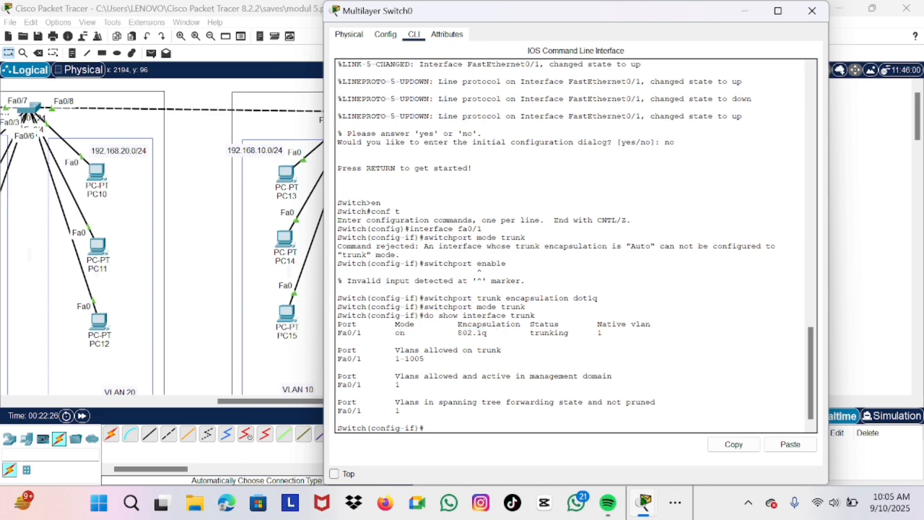
left_click_drag(472, 332, 604, 333)
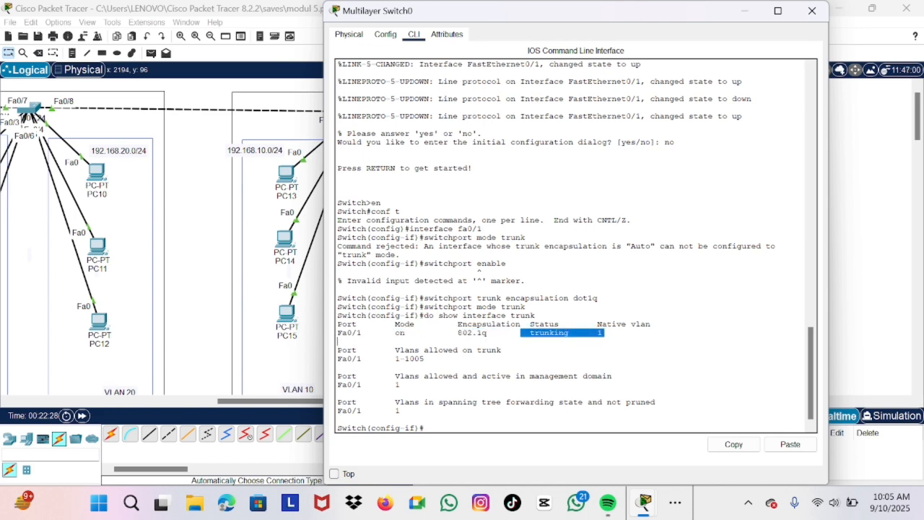
left_click(811, 11)
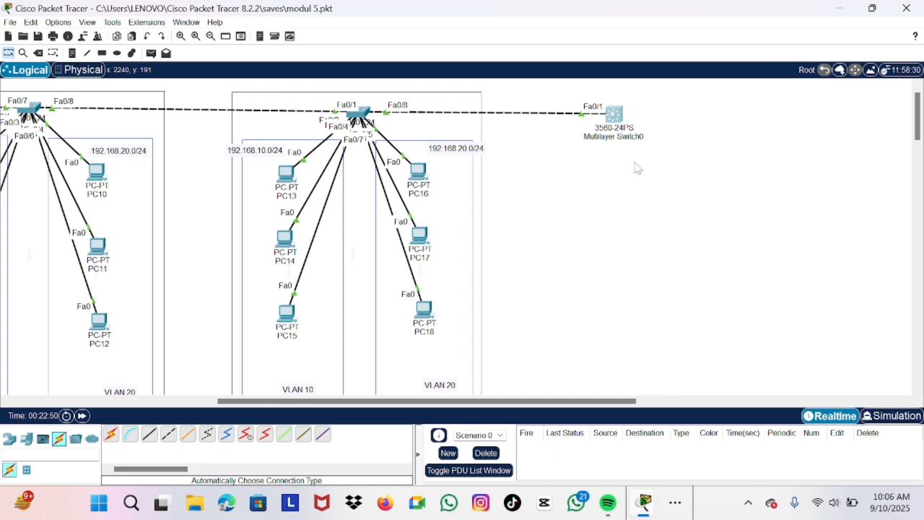
Add two 2950T-24 switches side by side in the empty area below Multilayer Switch0.
left_click(9, 439)
left_click(26, 469)
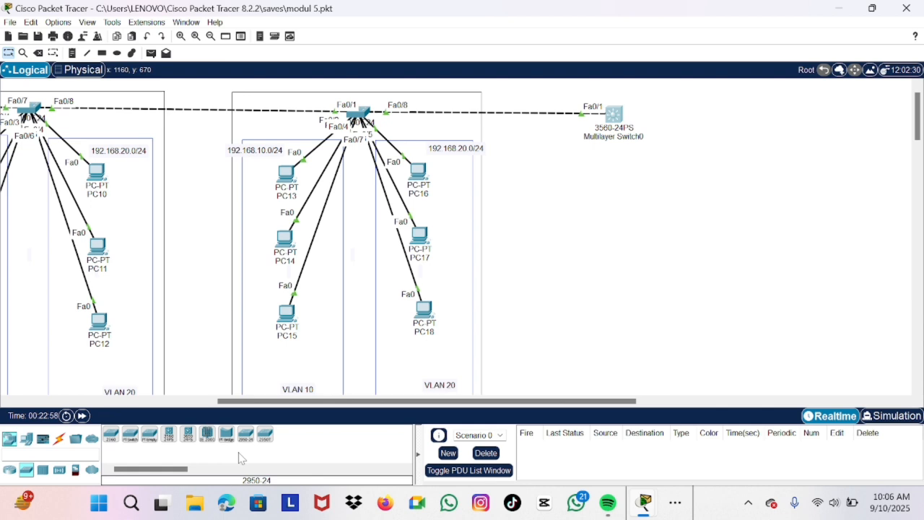
left_click_drag(264, 435, 544, 298)
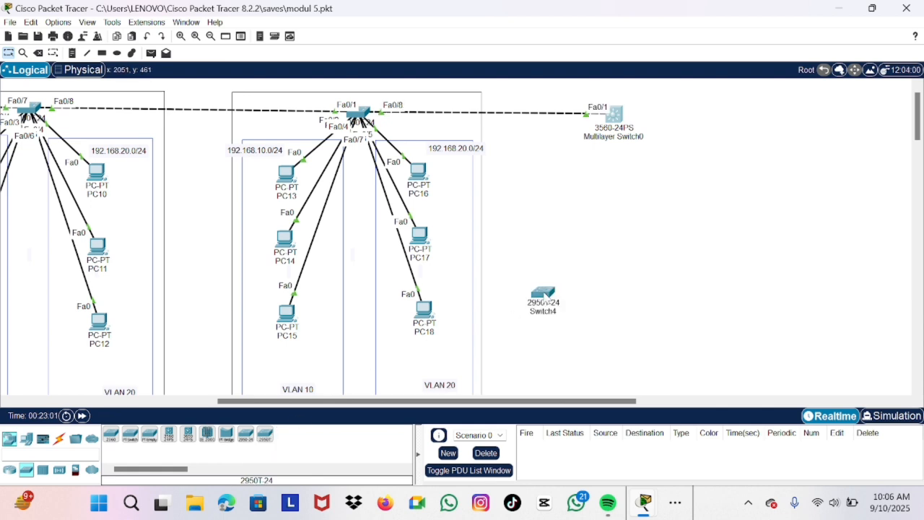
left_click(265, 436)
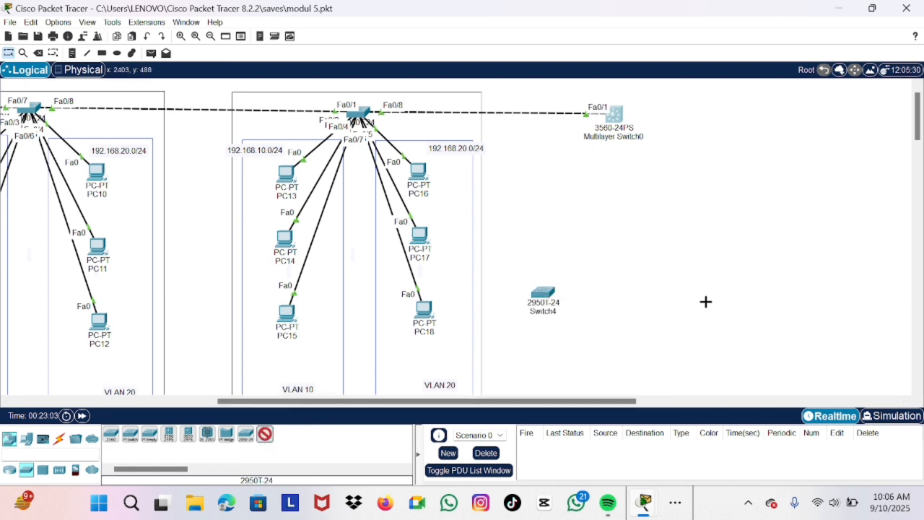
left_click(667, 296)
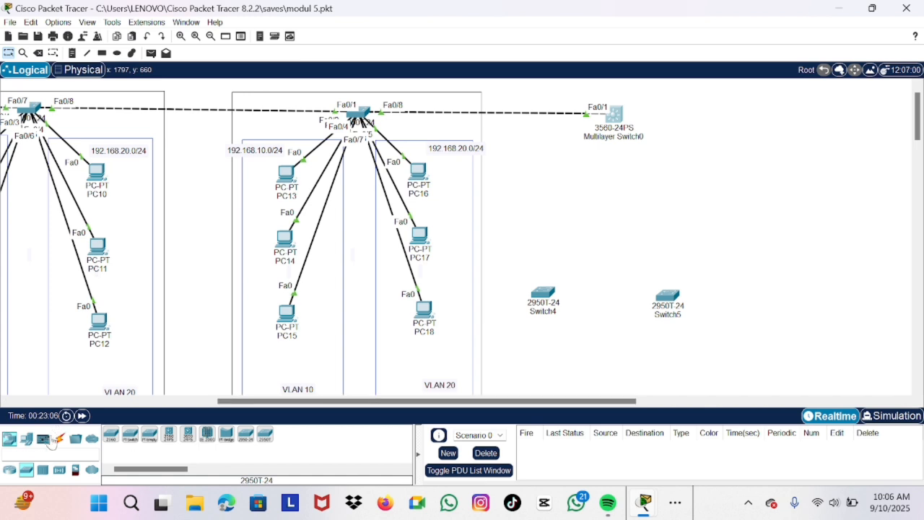
Connect Switch4 to Switch5 with an automatically chosen connection type.
left_click(59, 439)
left_click(111, 433)
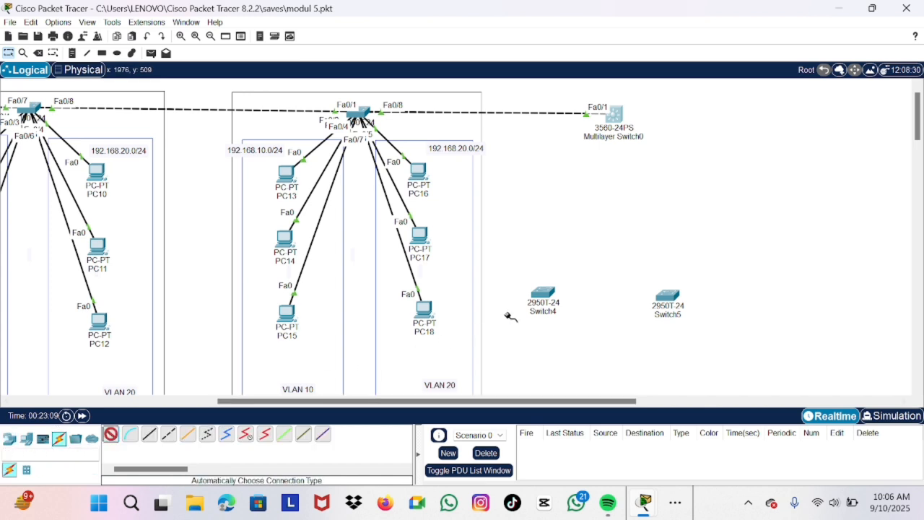
left_click(543, 294)
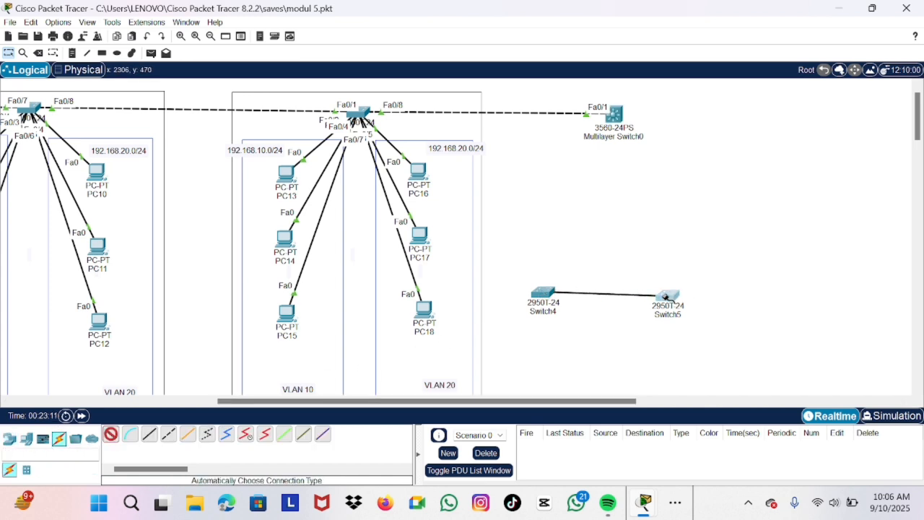
left_click(666, 297)
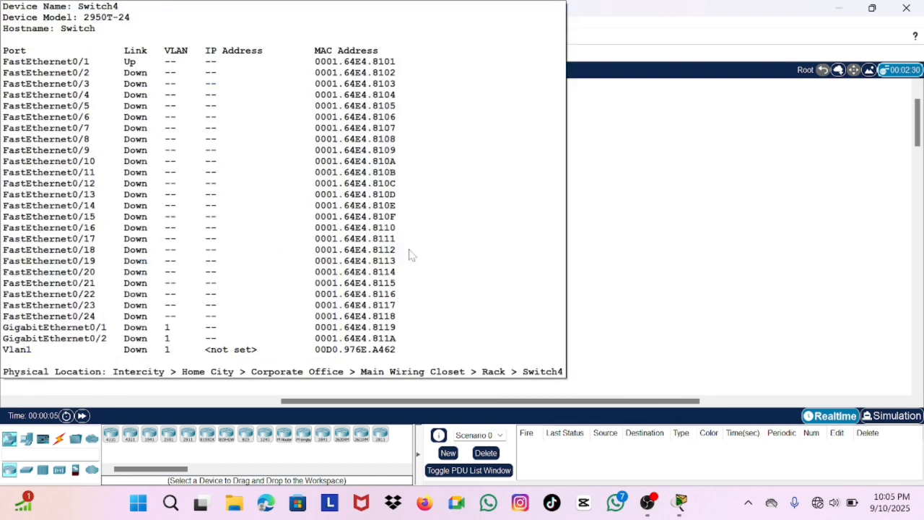
Open the command line of Switch4 and enter privileged and global configuration mode with "en" and "conf t".
left_click(408, 253)
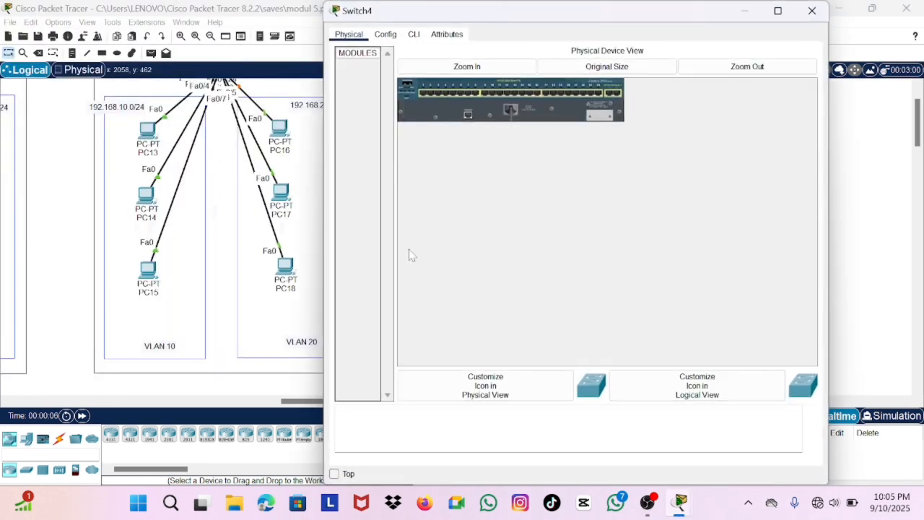
left_click(414, 35)
key("Return")
type("en")
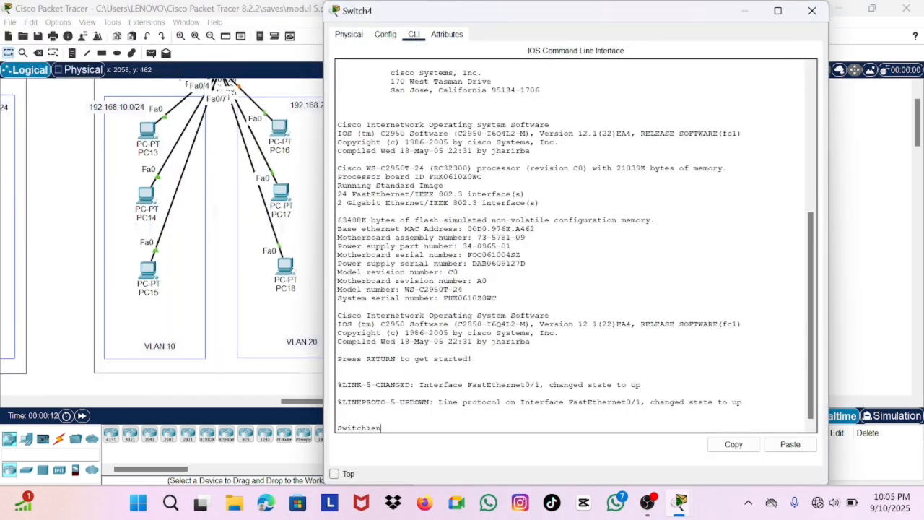
key("Return")
type("conf t")
key("Return")
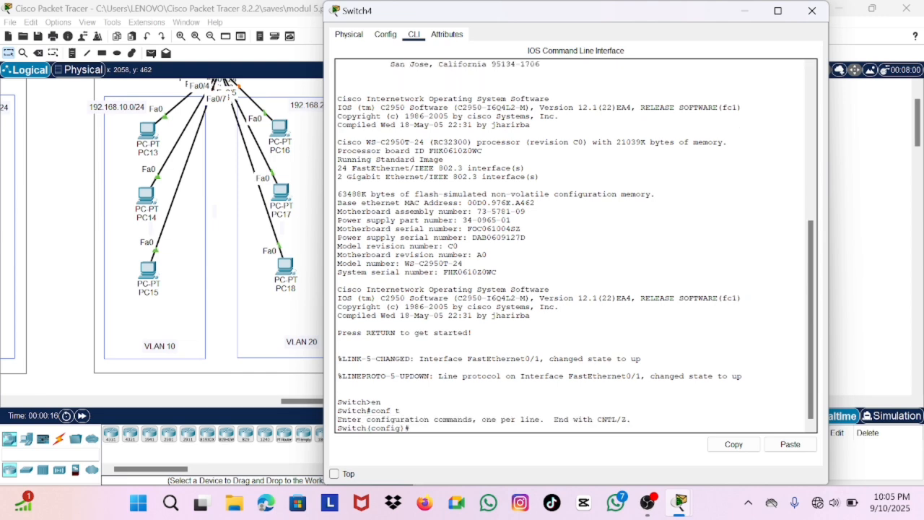
Select interface fa0/1 on Switch4 and set its switchport mode to trunk.
type("interface fa0/1")
key("Return")
type("switchport mode")
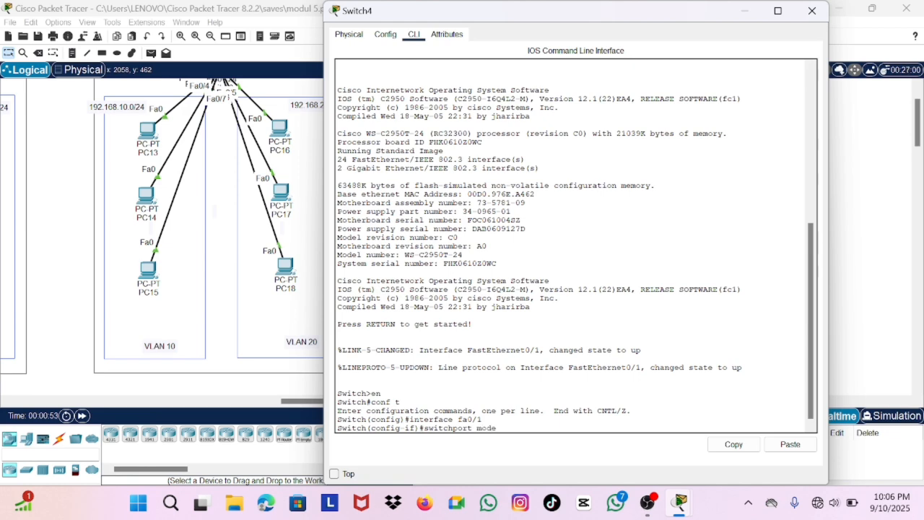
type(" trunk")
key("Return")
Display Switch4's port details with "do show interface fa0/1 switchport" and examine the administrative and operational modes.
type("do show i")
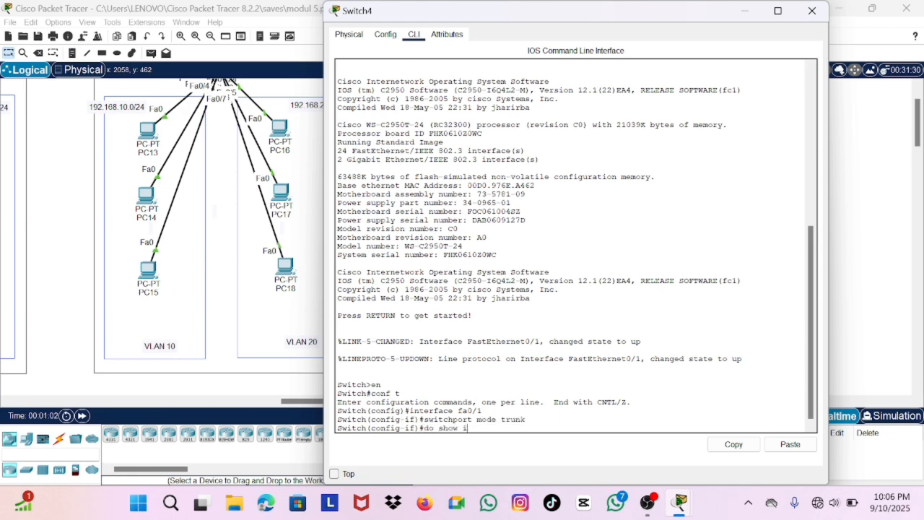
type("nterface fa0/1 switchport")
key("Return")
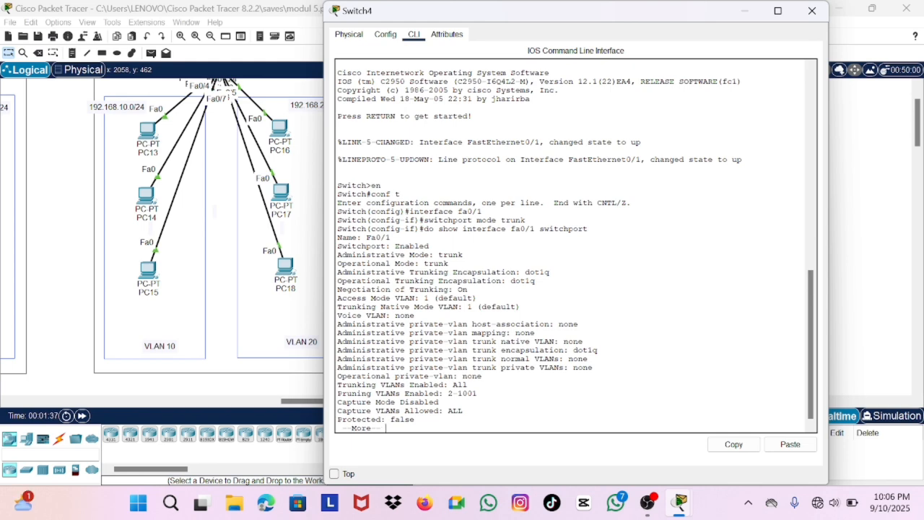
left_click_drag(338, 255, 464, 255)
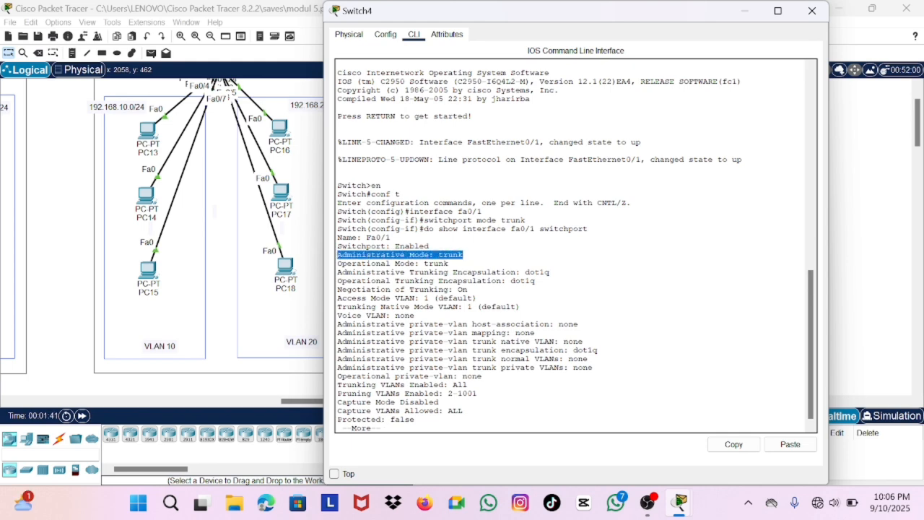
left_click_drag(337, 264, 449, 264)
left_click(449, 264)
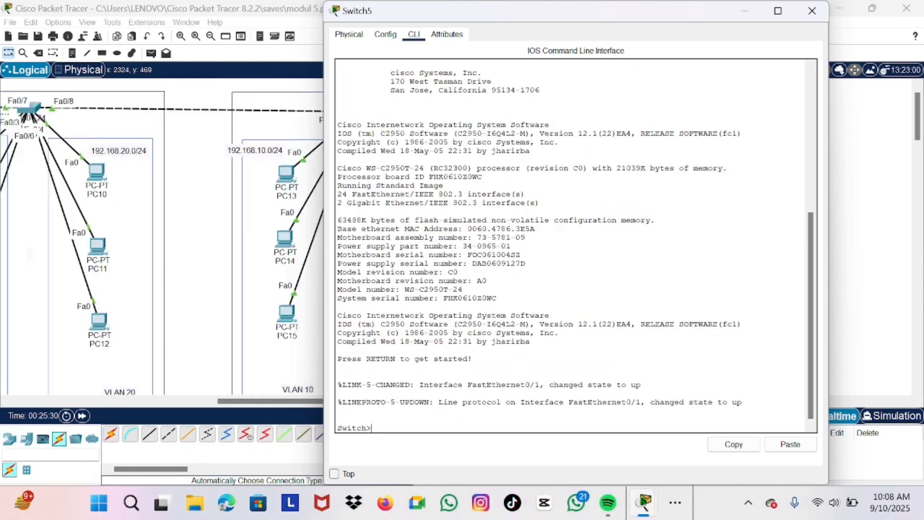
Run "show interface fa0/1 switchport" in privileged mode on Switch5, examine its operational mode and trunking encapsulation, and return to the workspace.
type("en")
key("Return")
type("s")
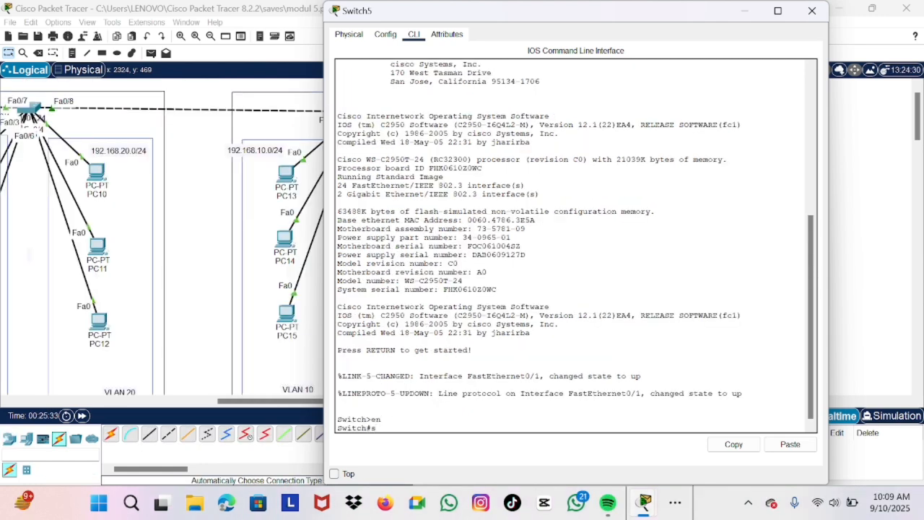
type("how interface fa0/1 swit")
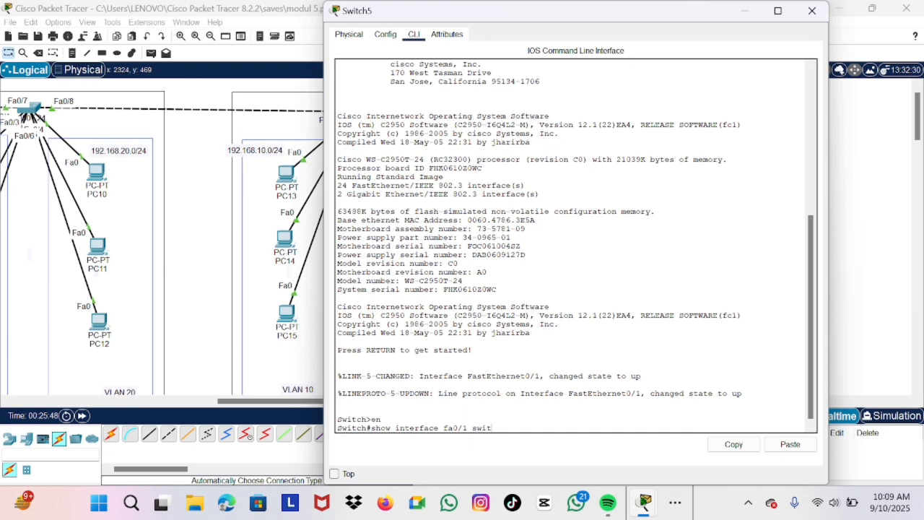
type("chport")
key("Return")
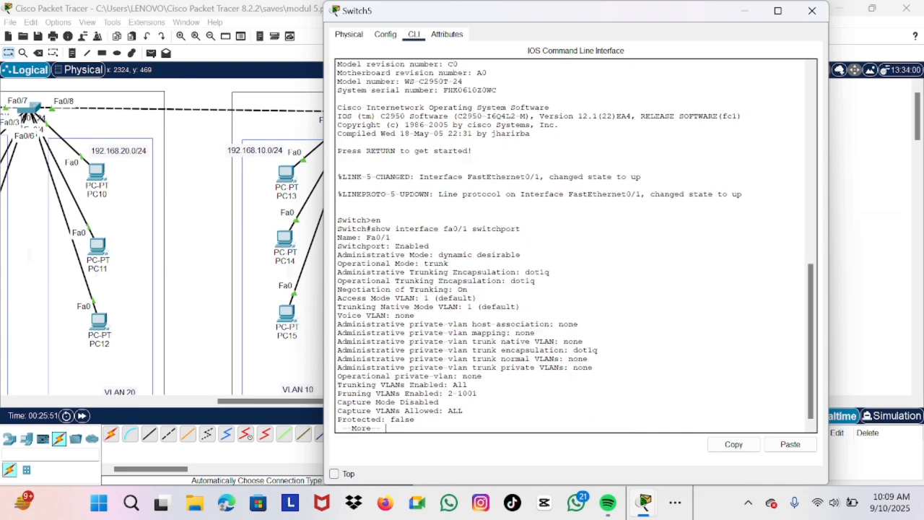
left_click_drag(337, 263, 415, 264)
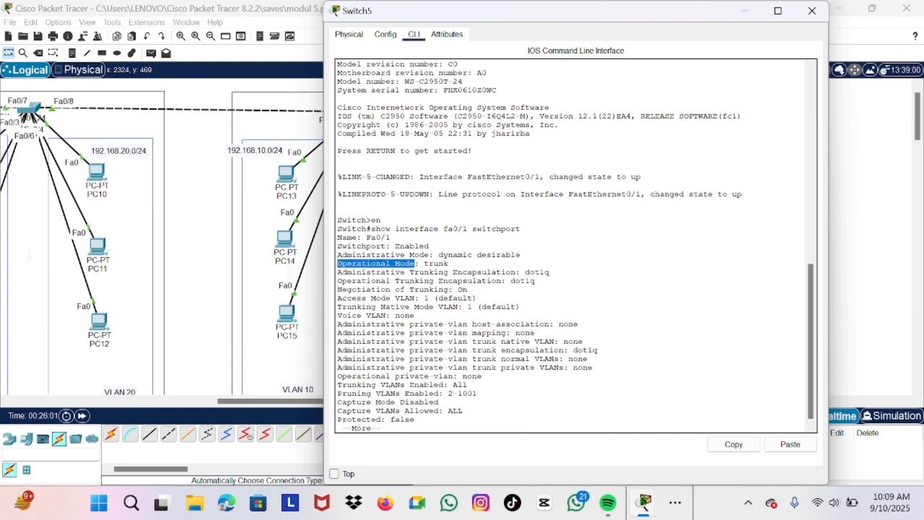
left_click_drag(338, 272, 448, 272)
left_click(462, 410)
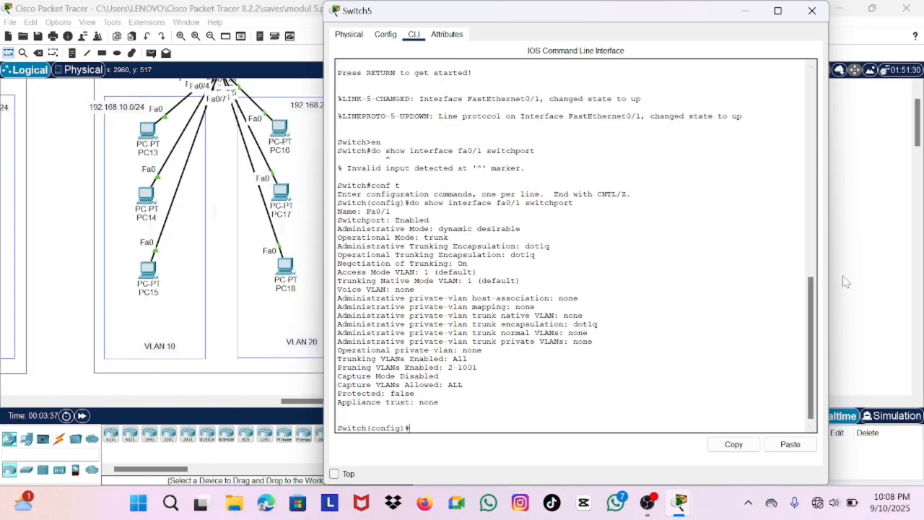
left_click(846, 282)
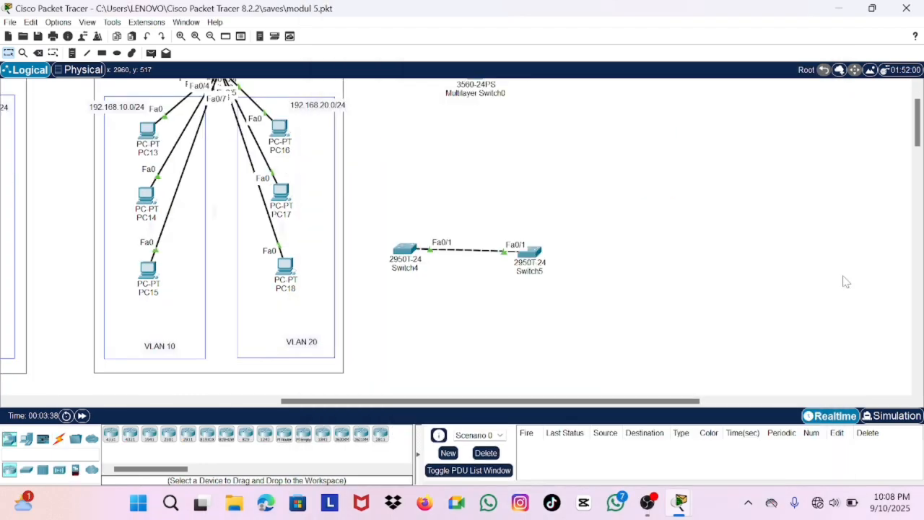
Switch to simulation mode and add a simple PDU from PC7 to PC15.
left_click(892, 415)
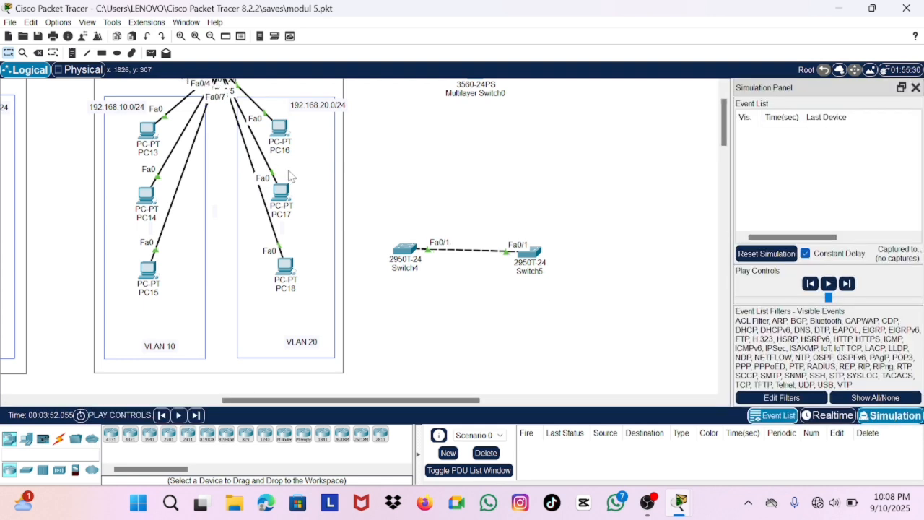
left_click(150, 54)
scroll(119, 135, "left", 5)
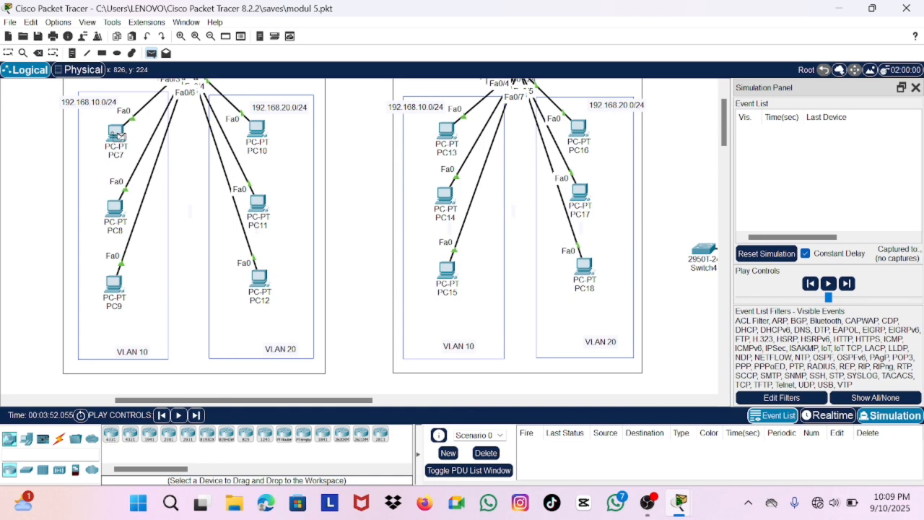
left_click(120, 136)
left_click(446, 275)
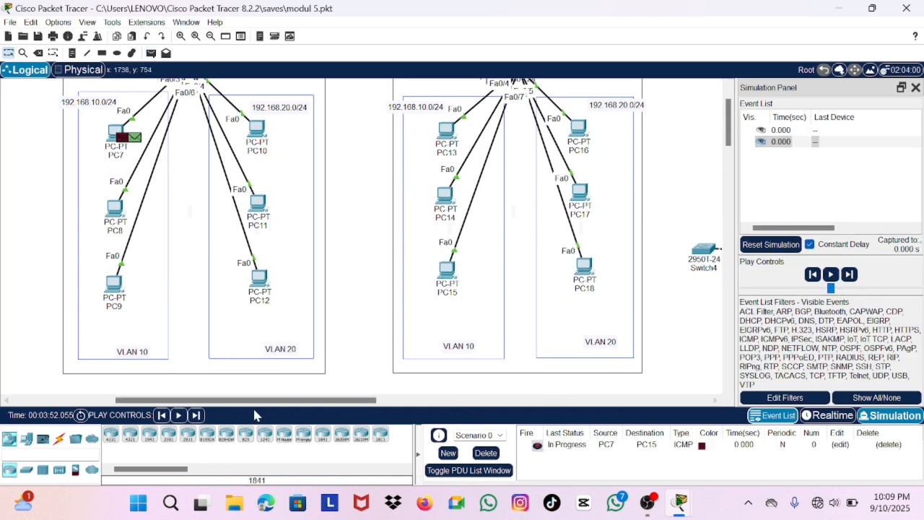
Advance the simulation event by event to follow the PC7 to PC15 message through Switch2 and Switch3 and the reply back.
left_click(195, 415)
scroll(205, 311, "up", 3)
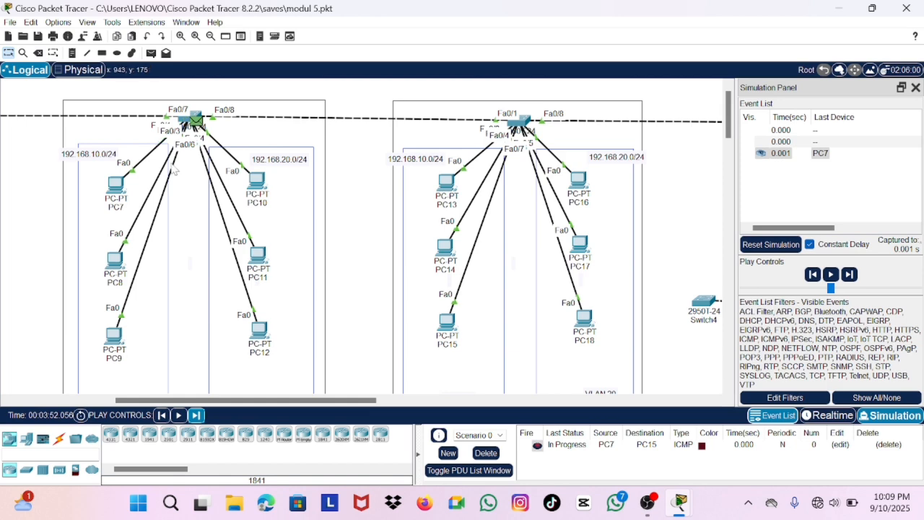
left_click(196, 415)
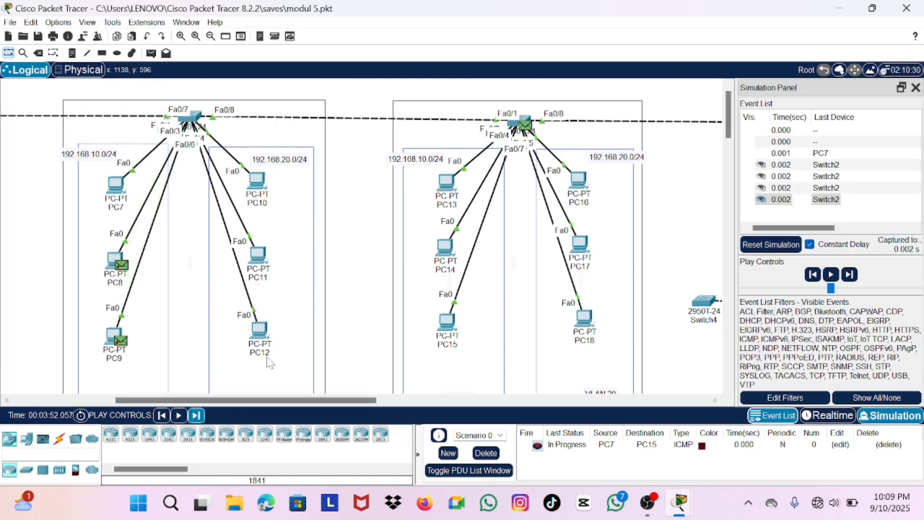
left_click(196, 415)
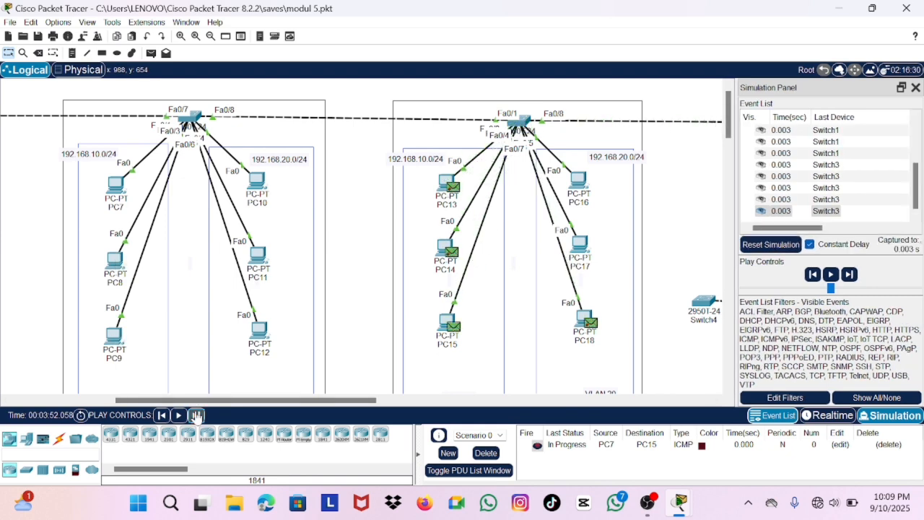
left_click(196, 415)
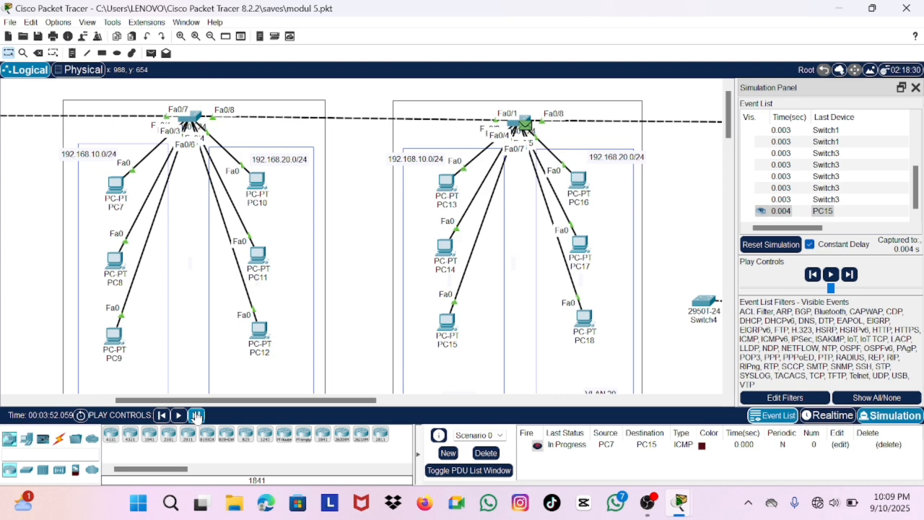
left_click(197, 415)
left_click(197, 415)
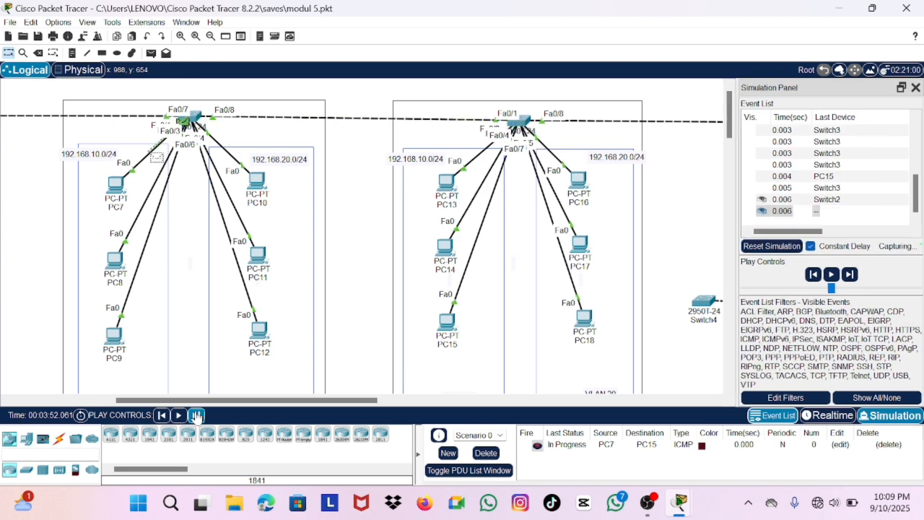
left_click(196, 415)
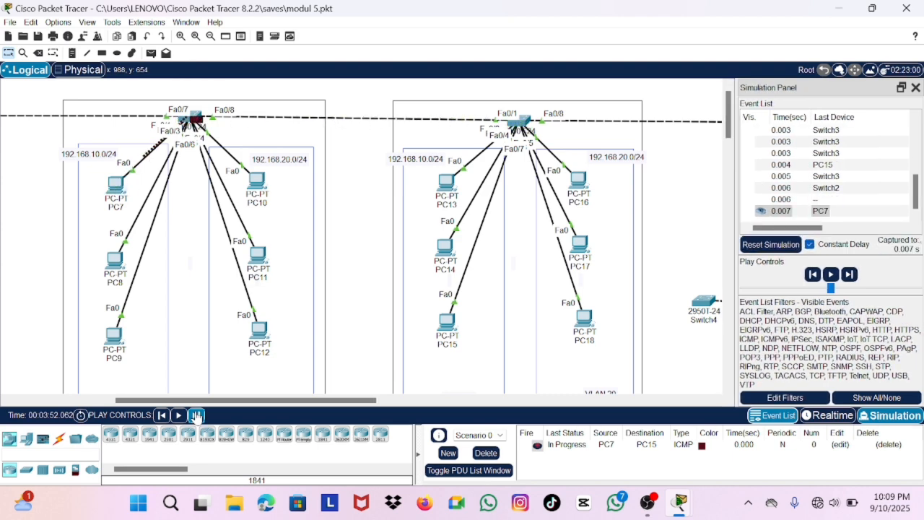
left_click(196, 415)
left_click(197, 415)
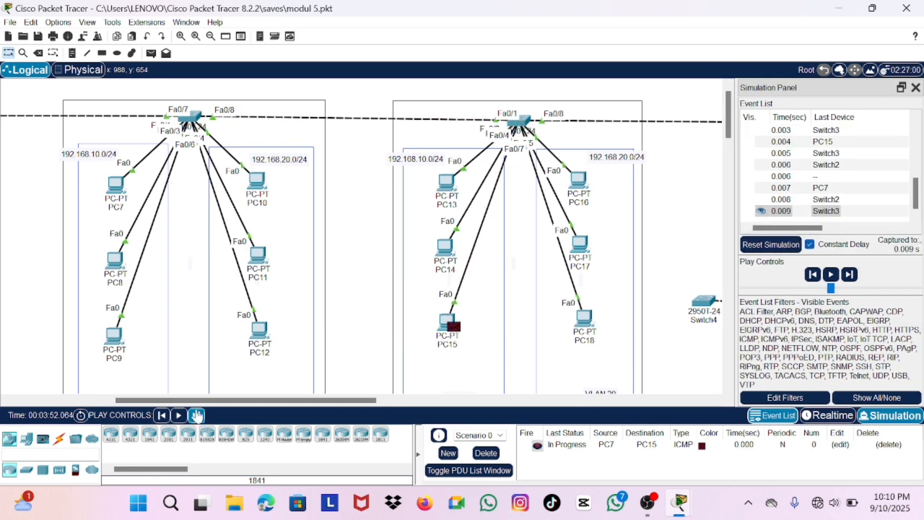
left_click(196, 415)
left_click(196, 415)
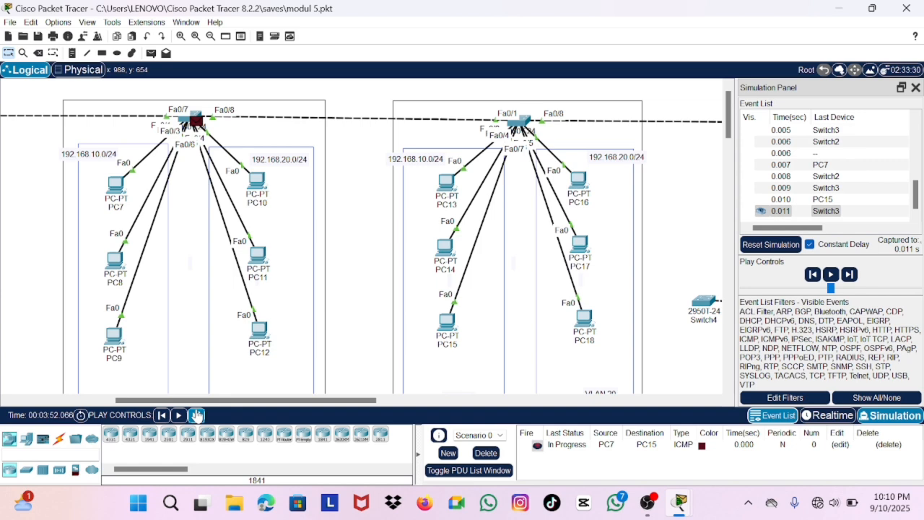
left_click(196, 415)
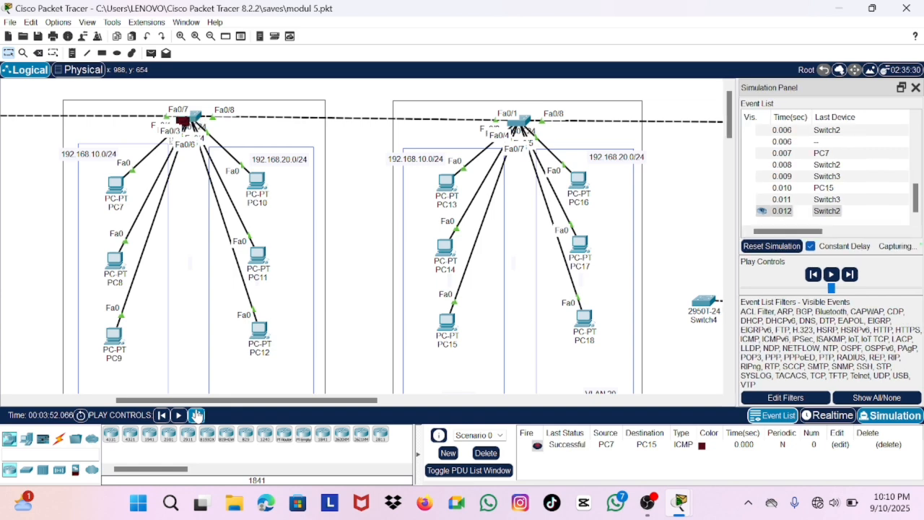
Open the PDU information for the packet at PC7 and examine its OSI layers.
left_click(122, 189)
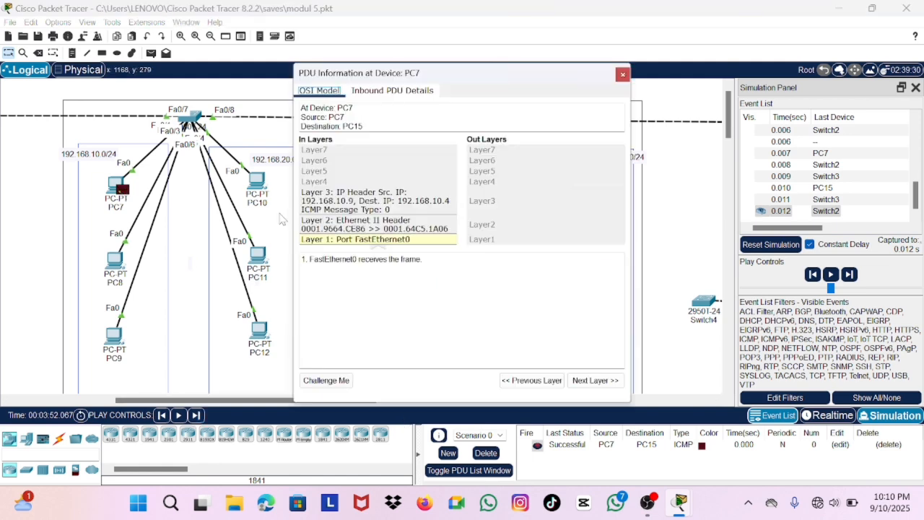
left_click(195, 212)
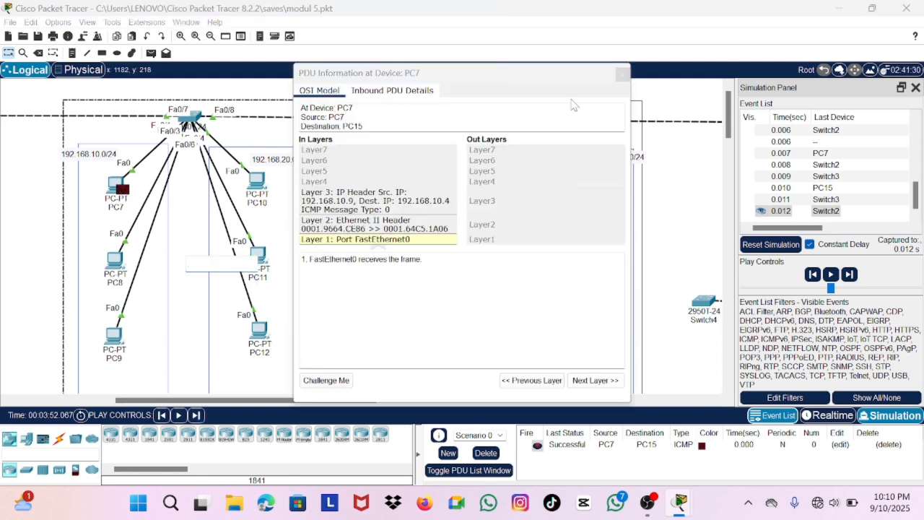
Close the PC7 PDU information and enter privileged mode in the command-line interface of Switch1.
left_click(622, 73)
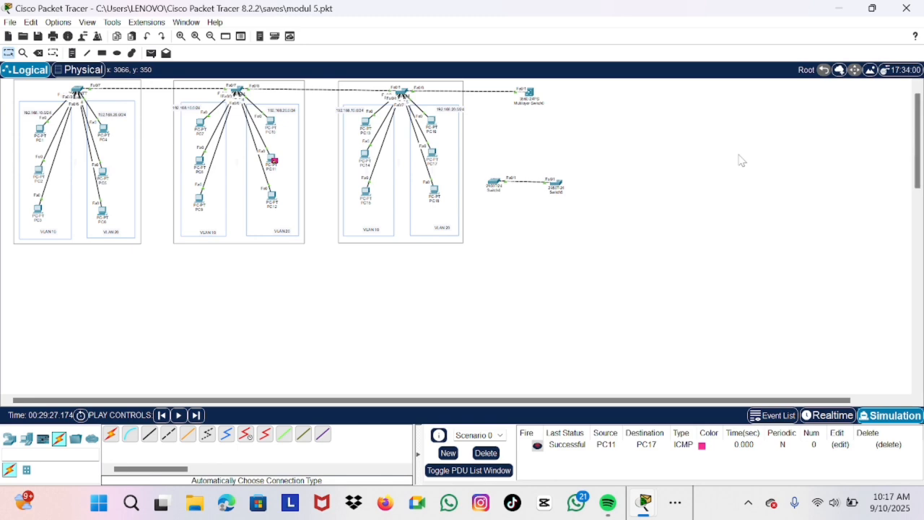
scroll(739, 160, "up", 2)
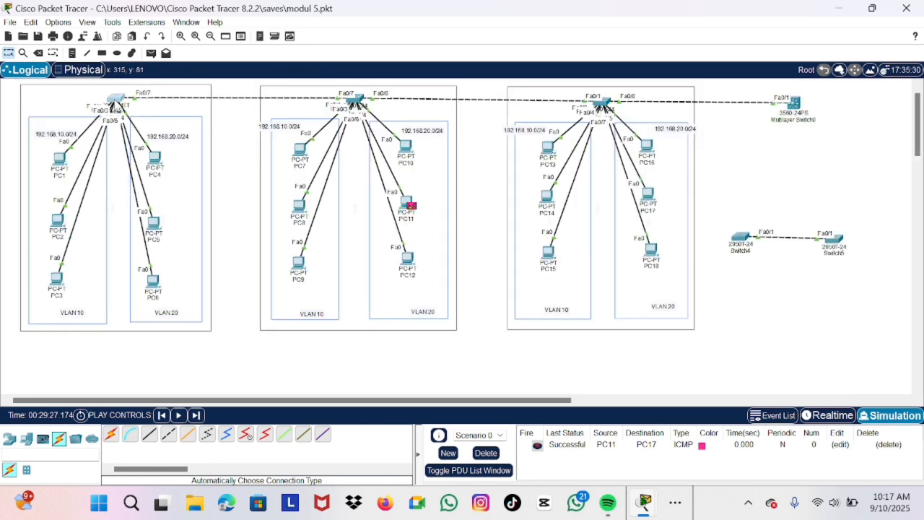
left_click(114, 101)
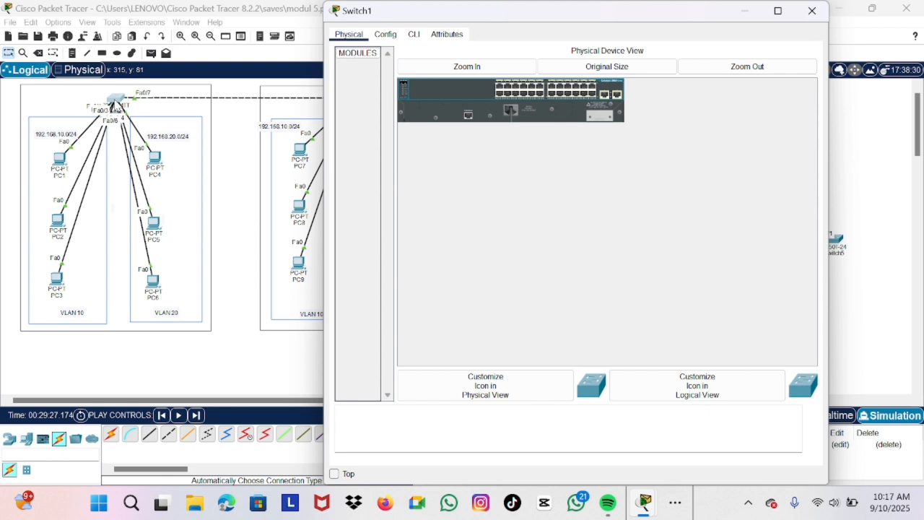
left_click(414, 35)
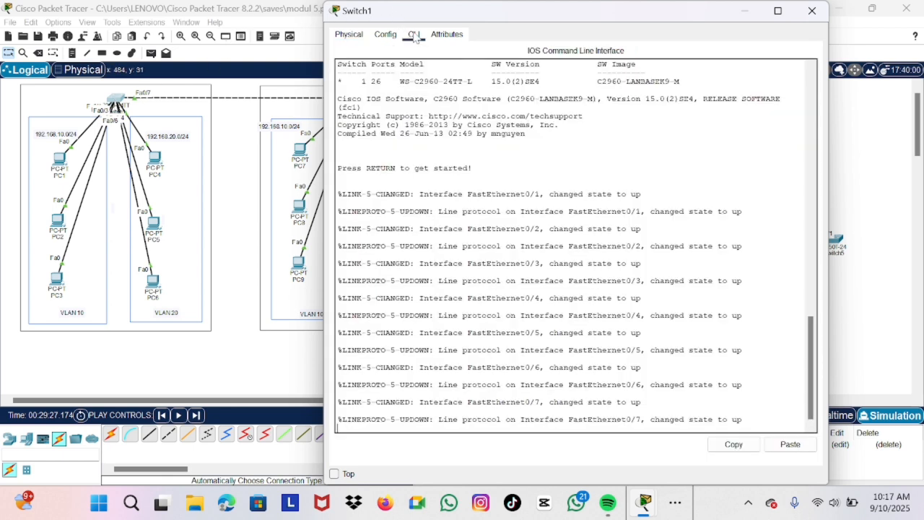
key("Return")
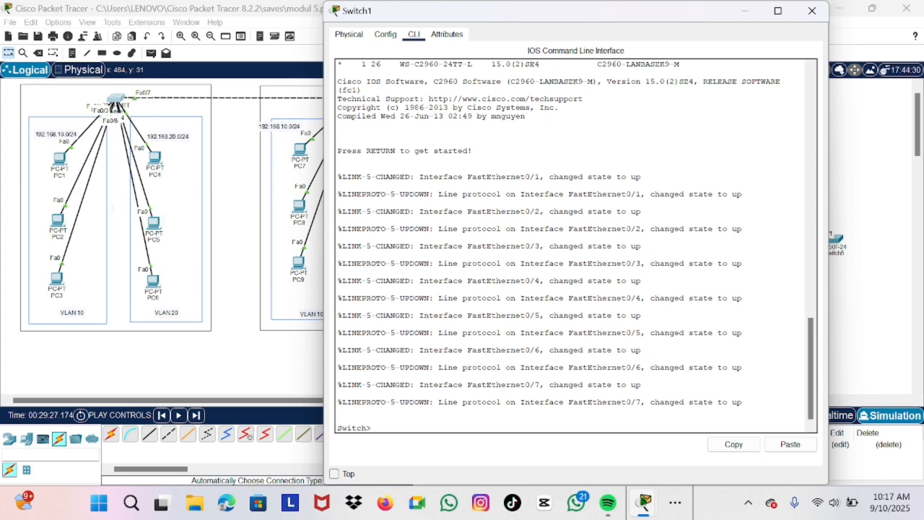
type("en")
key("Return")
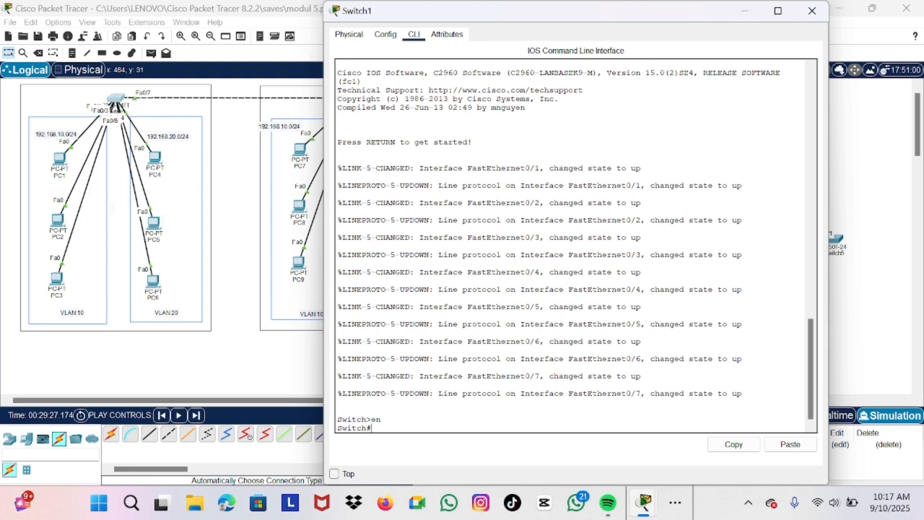
Try to run "show interface trunk" from global configuration mode on Switch1, and return to privileged mode.
type("conf t")
key("Return")
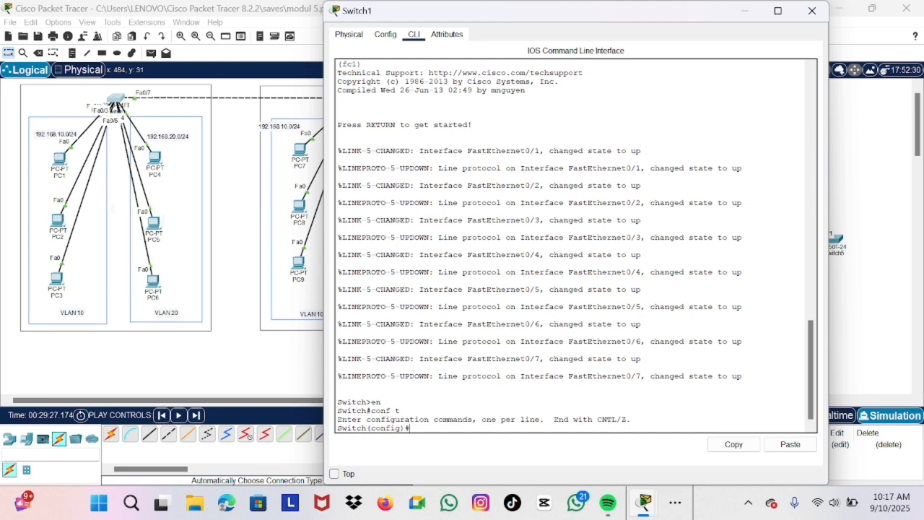
type("show interface trunk")
key("Return")
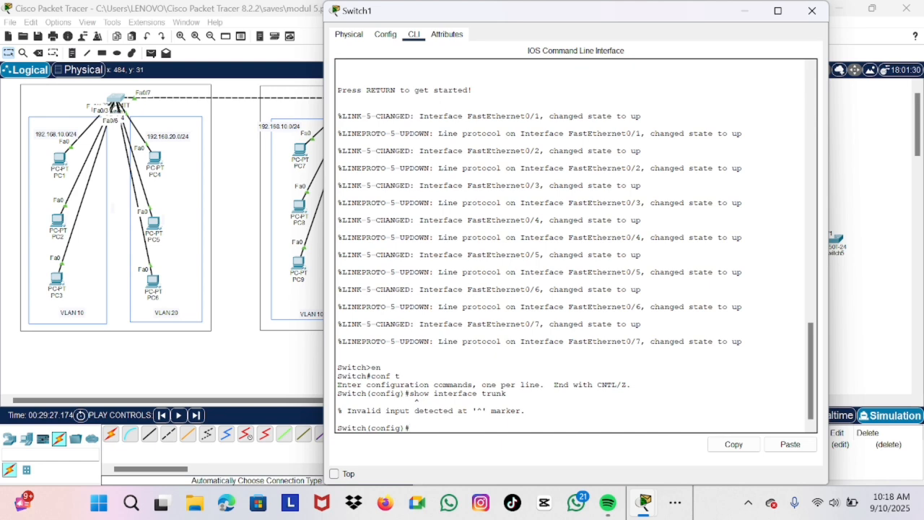
type("exi")
type("t")
key("Return")
Run "show interface trunk" in privileged mode on Switch1 and examine the encapsulation and status of Fa0/7.
type("sh")
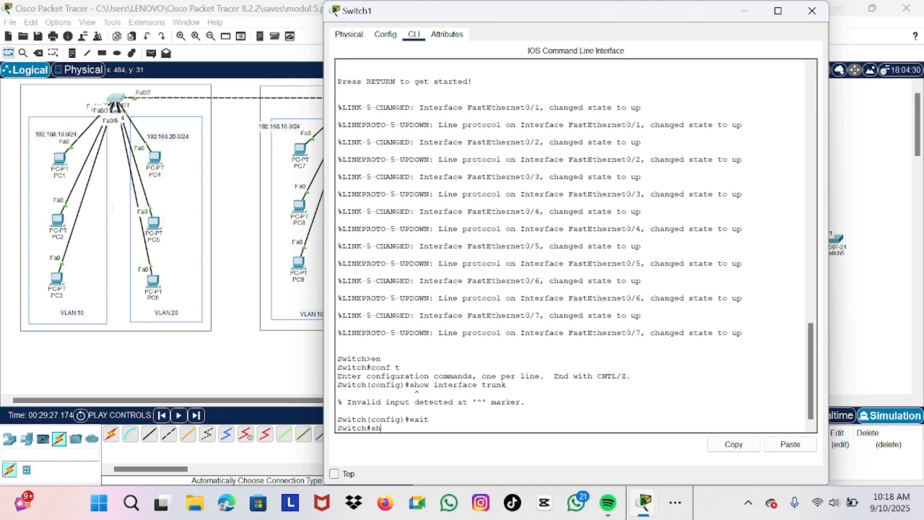
type("ow interface trunk")
key("Return")
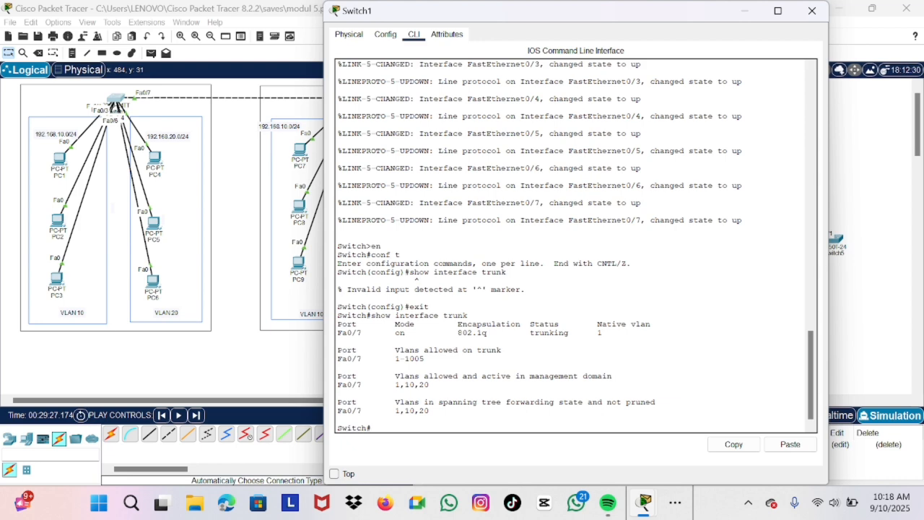
left_click_drag(472, 332, 496, 333)
left_click_drag(515, 333, 584, 333)
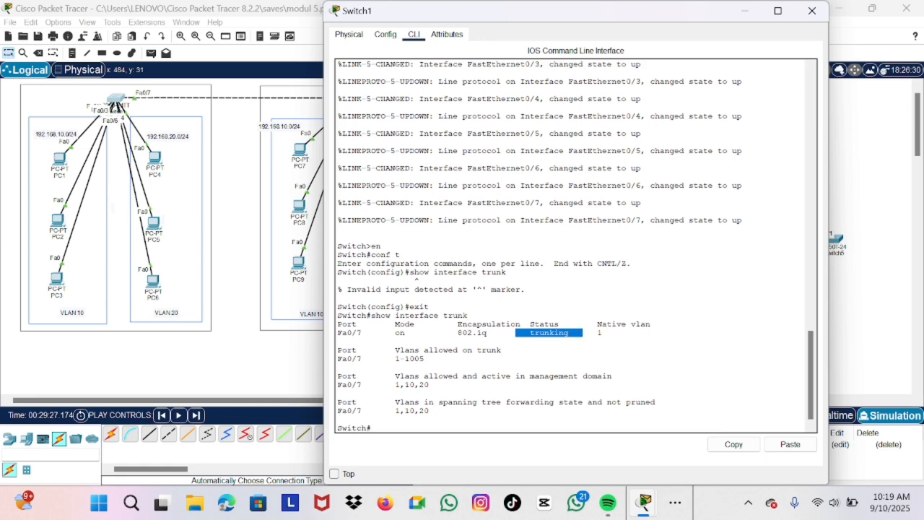
left_click(234, 325)
Run "show interface trunk" in privileged mode on Switch2 and examine the entries for Fa0/7 and Fa0/8.
left_click(355, 99)
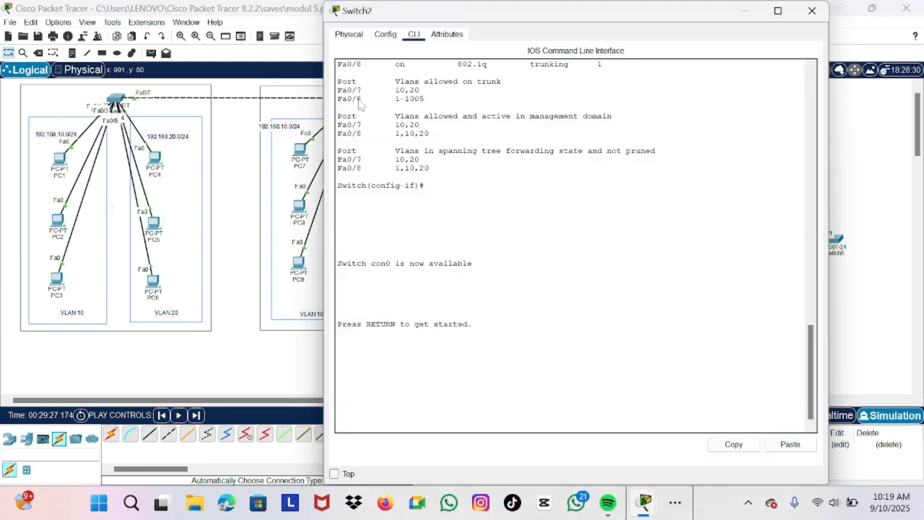
key("Return")
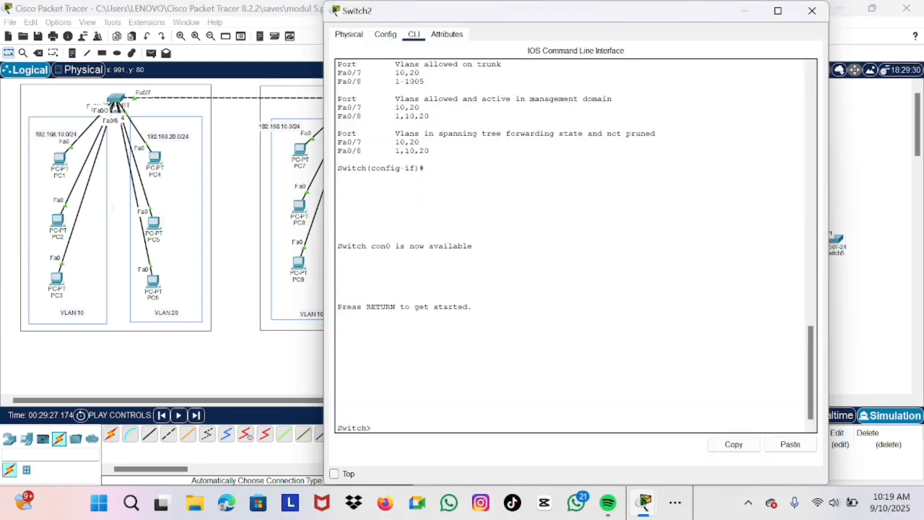
type("en")
key("Return")
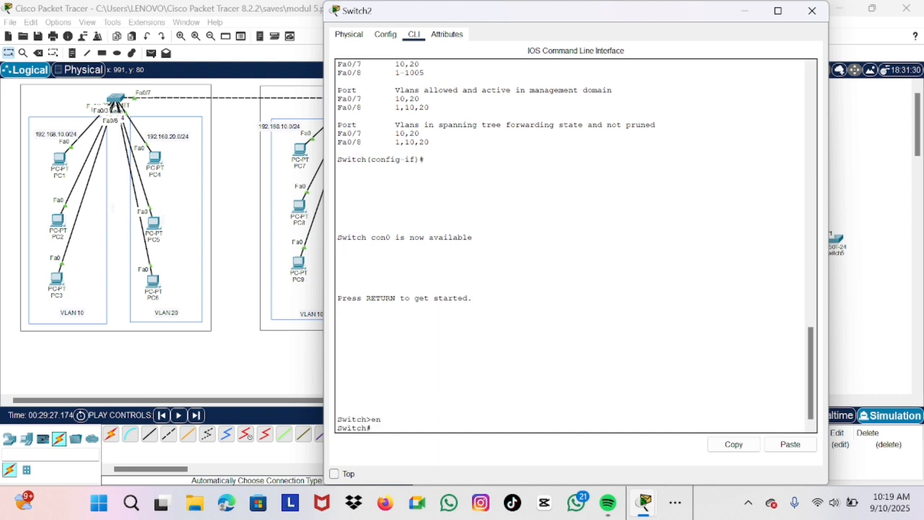
type("show interface trunk")
key("Return")
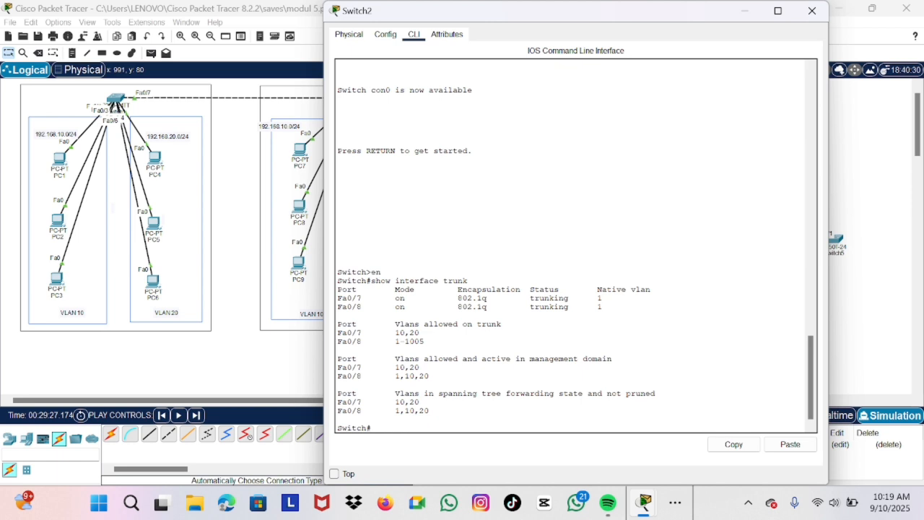
left_click_drag(337, 298, 603, 297)
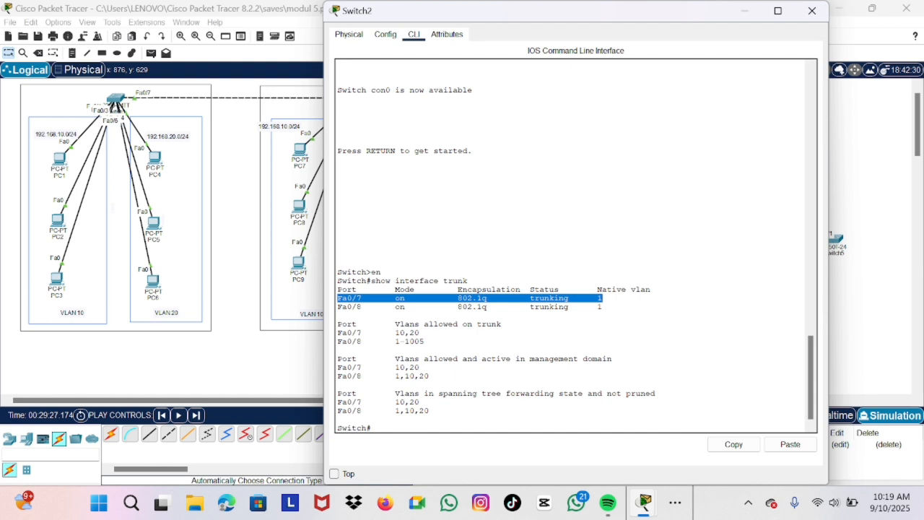
mouse_move(337, 306)
left_mouse_down()
mouse_move(502, 324)
mouse_move(337, 315)
left_mouse_up()
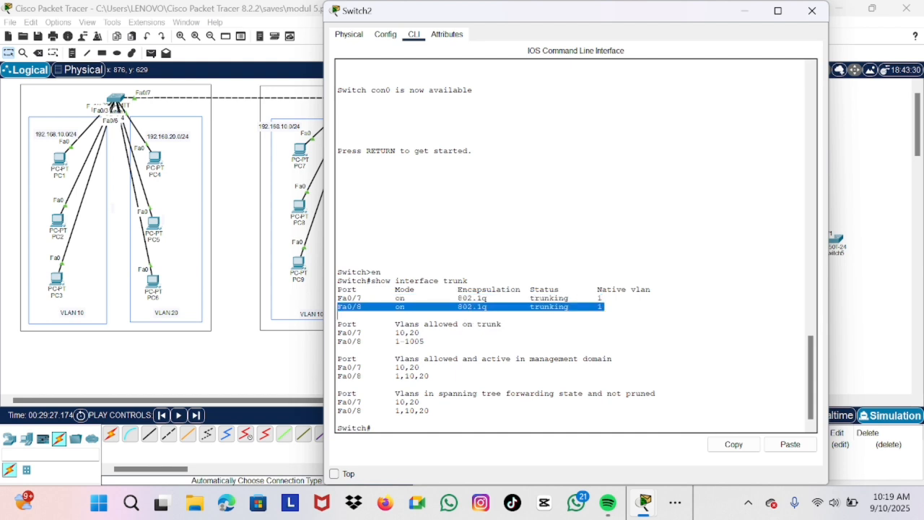
left_click(338, 315)
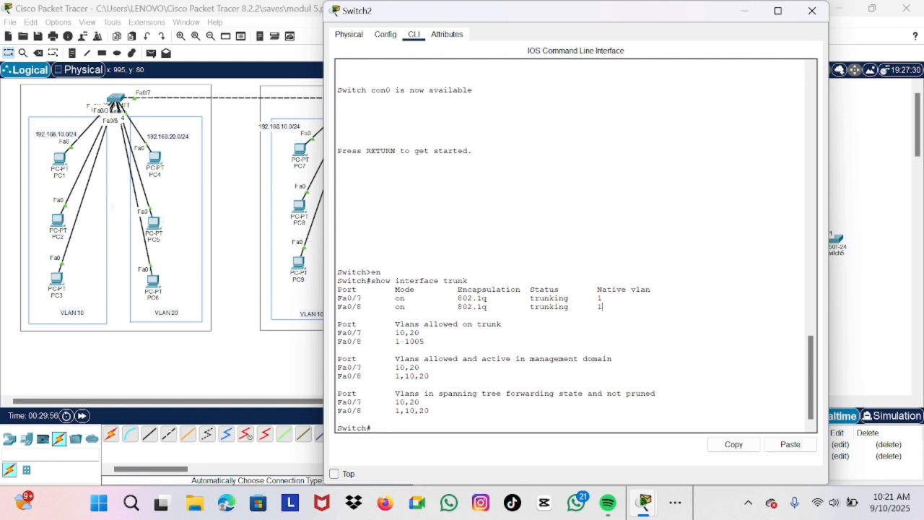
Set the trunk native VLAN of interface Fa0/8 on Switch2 to 20.
type("conf t")
key("Return")
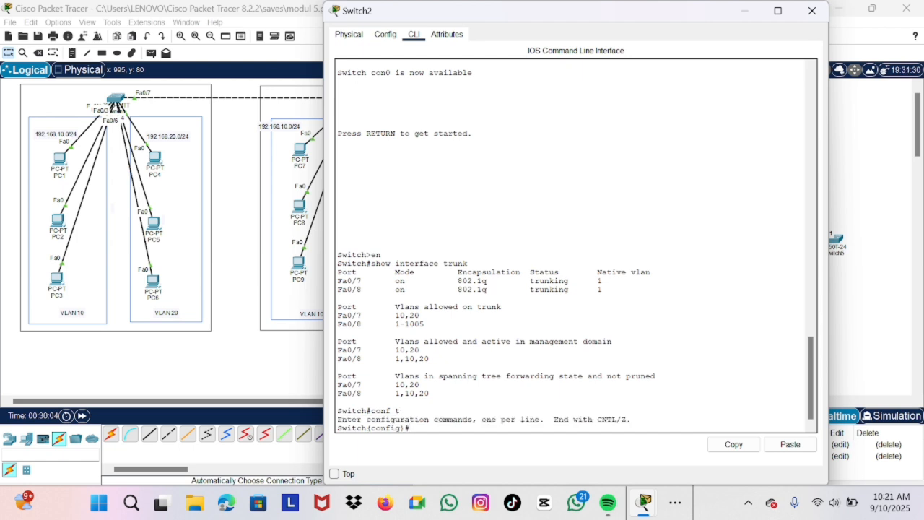
type("interface fa0/8")
key("Return")
type("swit")
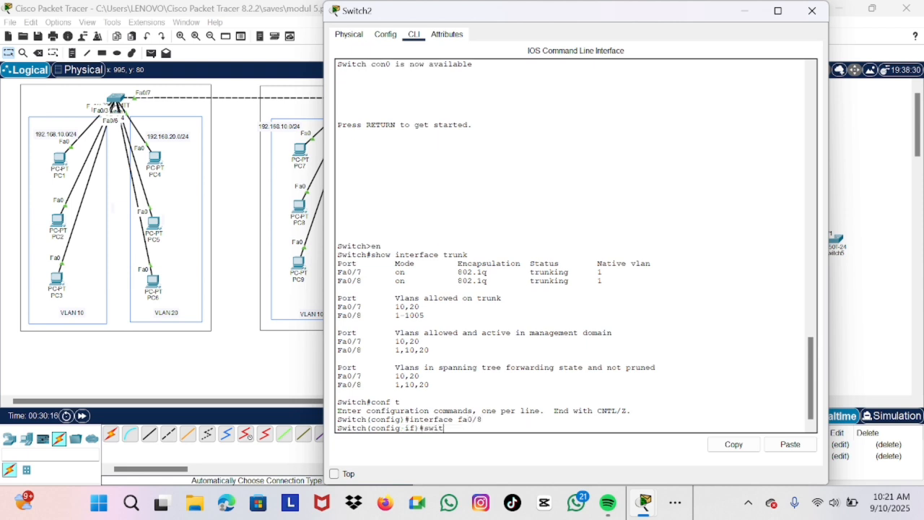
type("chport trunk")
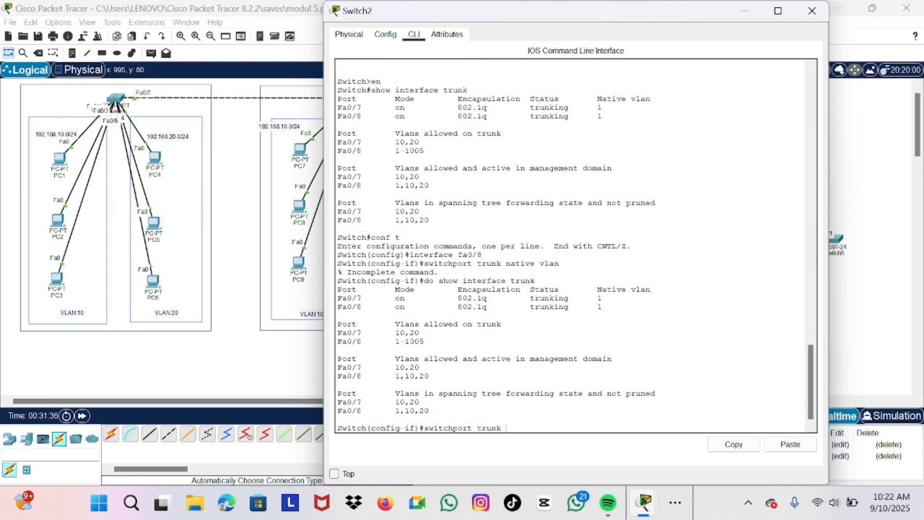
type("native vlan 20")
key("Return")
Run "do show interface trunk" on Switch2 and examine the native VLAN of Fa0/8.
type("do")
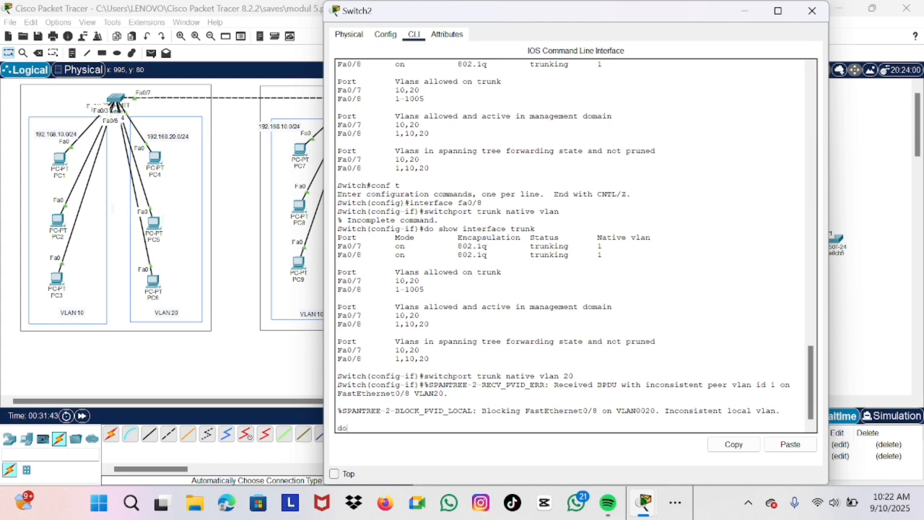
type(" show")
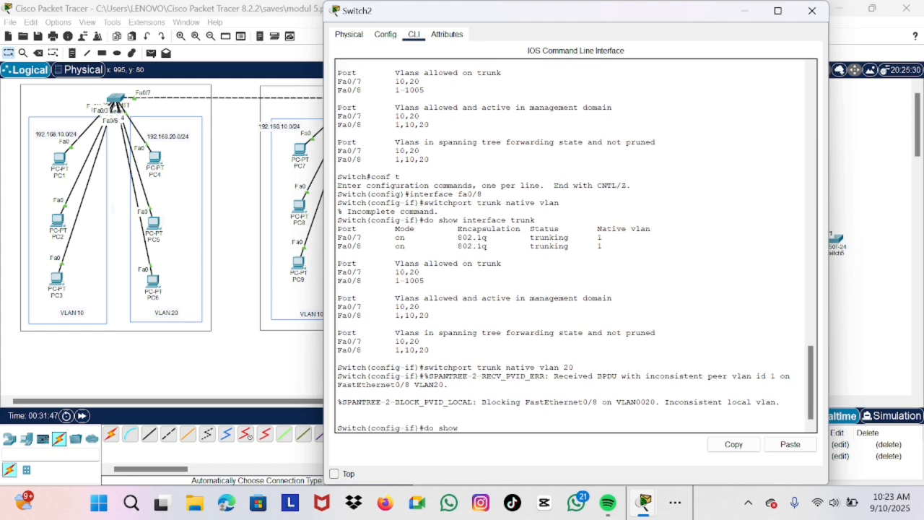
type(" interface trunk")
key("Return")
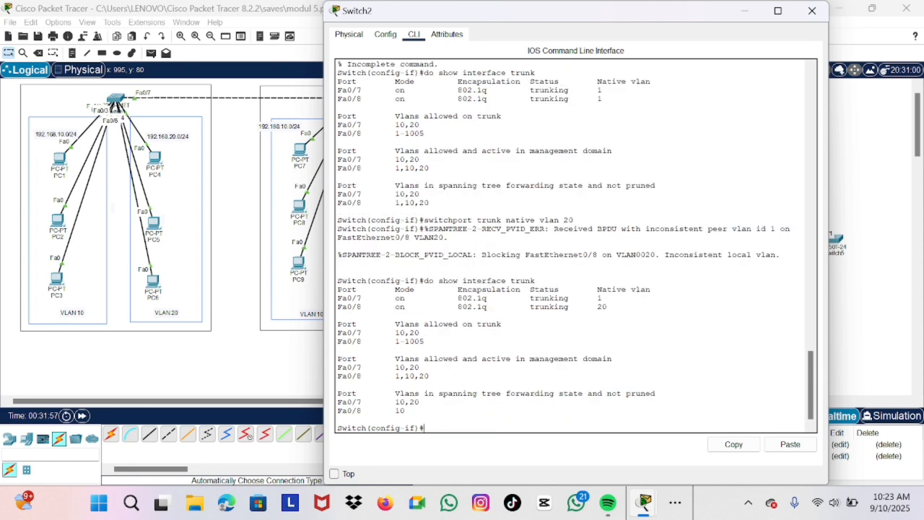
left_click_drag(337, 306, 366, 307)
left_click_drag(596, 306, 608, 306)
left_click(607, 307)
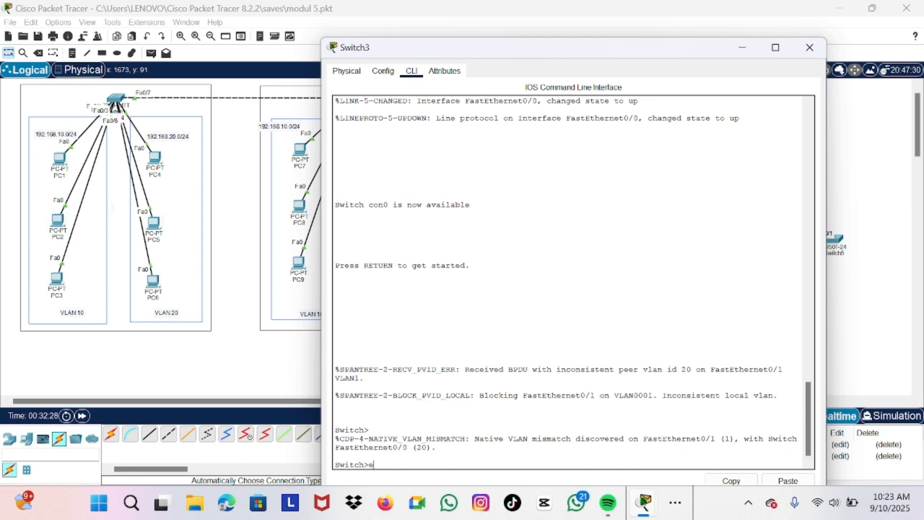
Enter configuration mode on Switch3 and set the trunk native VLAN of interface Fa0/7 to 20.
type("n")
key("Return")
type("con")
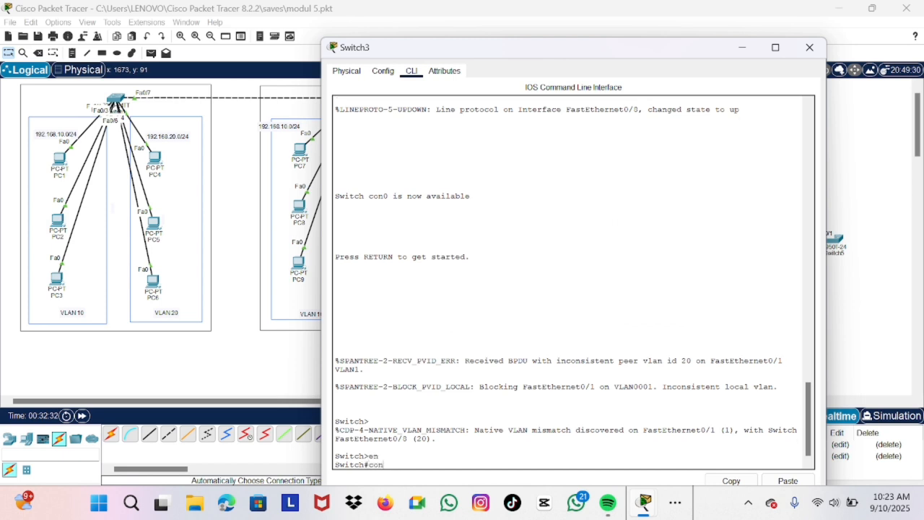
type("f t")
key("Return")
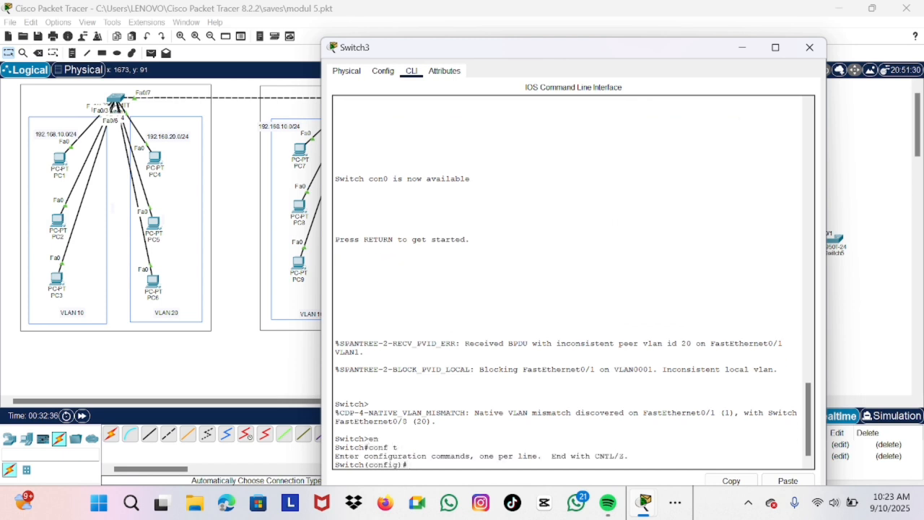
type("interface fa0/7")
key("Return")
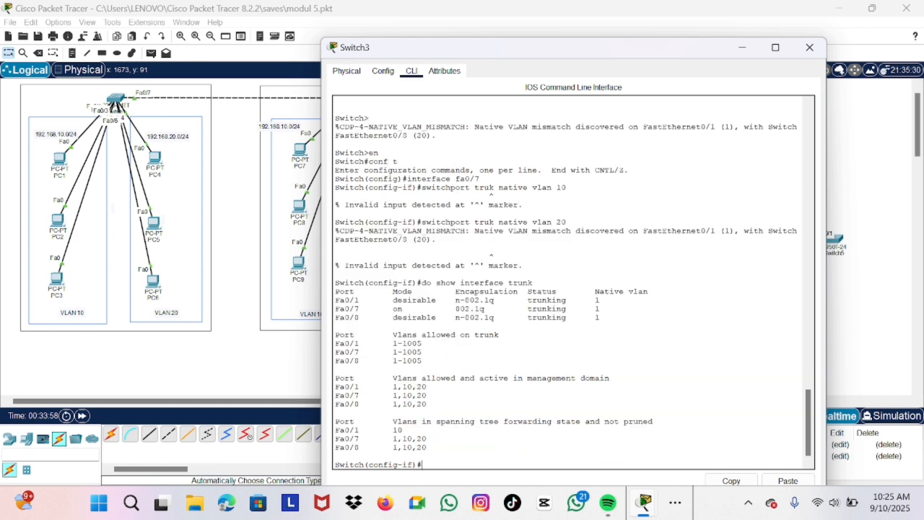
type("switchport na trunk nati")
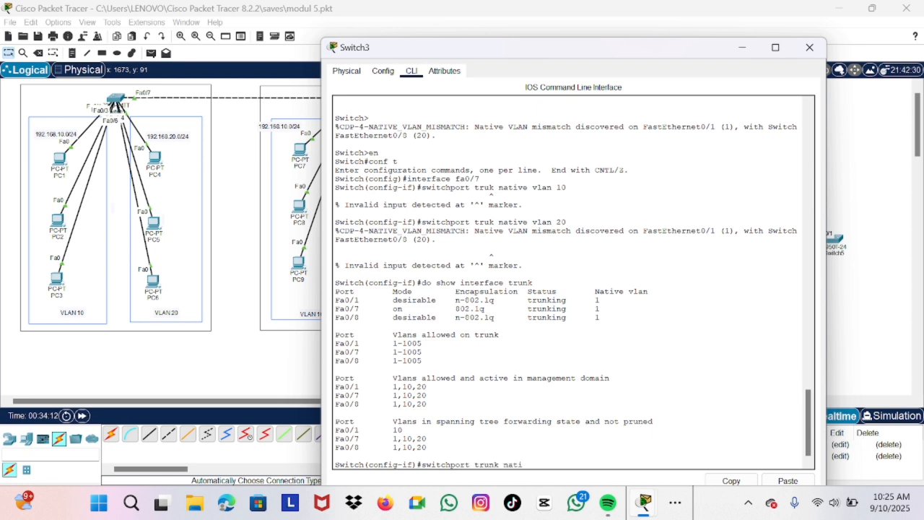
type("ve vlan 20")
key("Return")
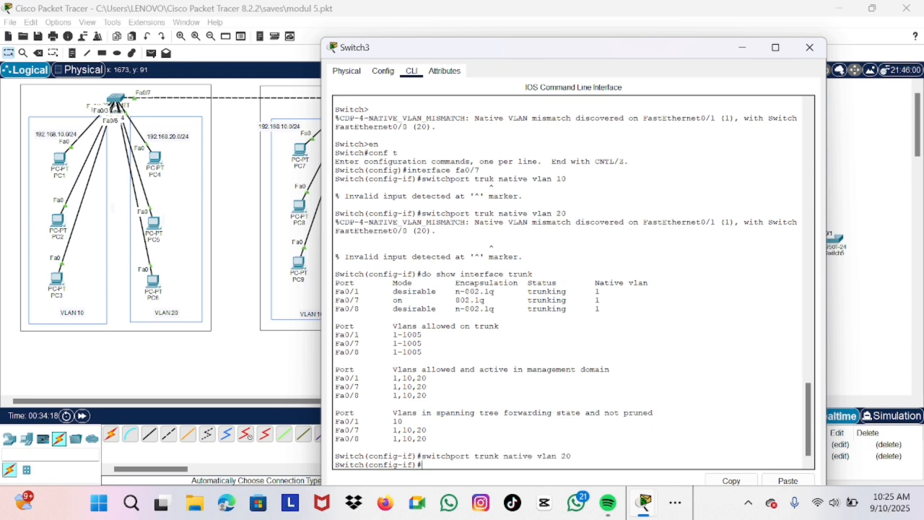
Run "do show interface trunk" on Switch3 to check the native VLANs of its trunk ports.
type("do sh")
key("BackSpace")
key("BackSpace")
key("BackSpace")
key("BackSpace")
key("BackSpace")
key("Return")
type("do show ")
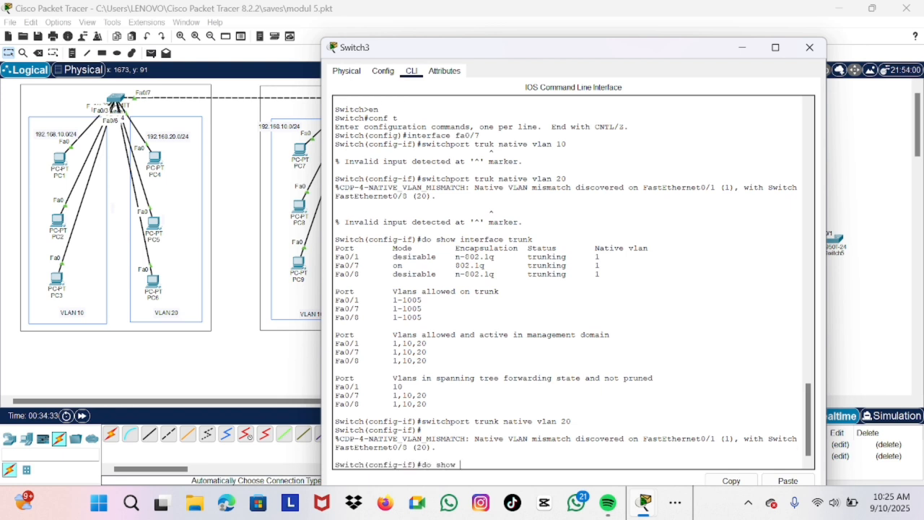
type("interface trunk")
key("Return")
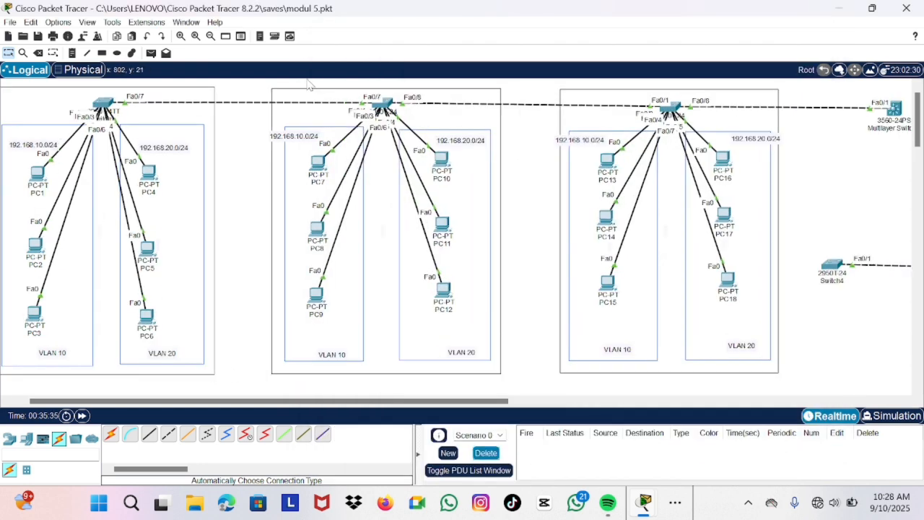
Add a simple PDU from PC9 to PC15 in the workspace.
left_click(151, 53)
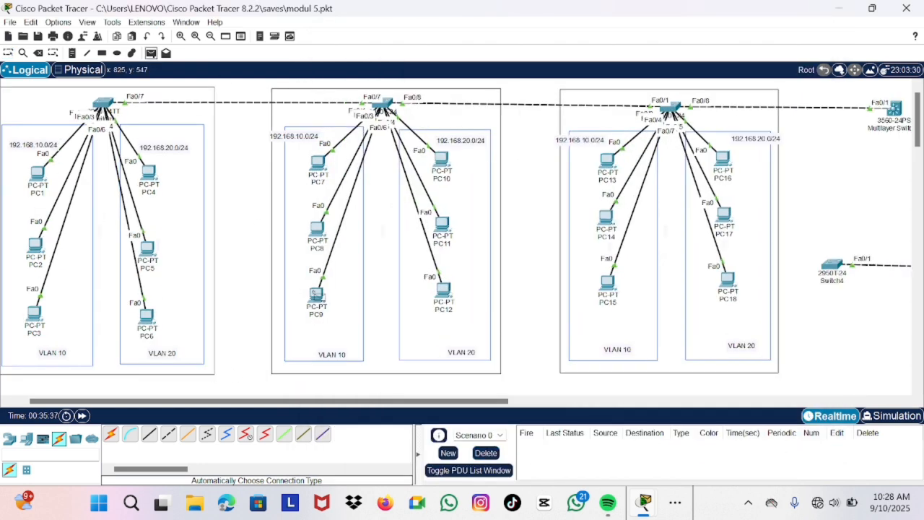
left_click(317, 295)
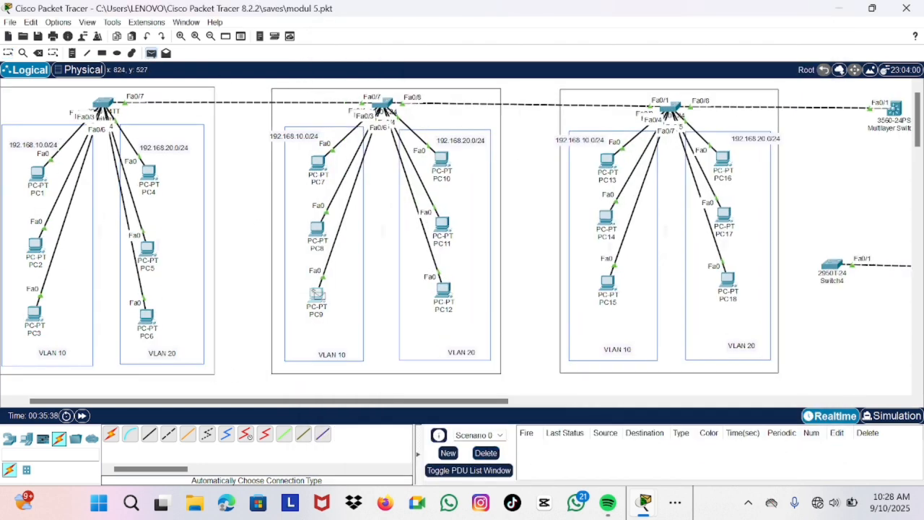
left_click(608, 285)
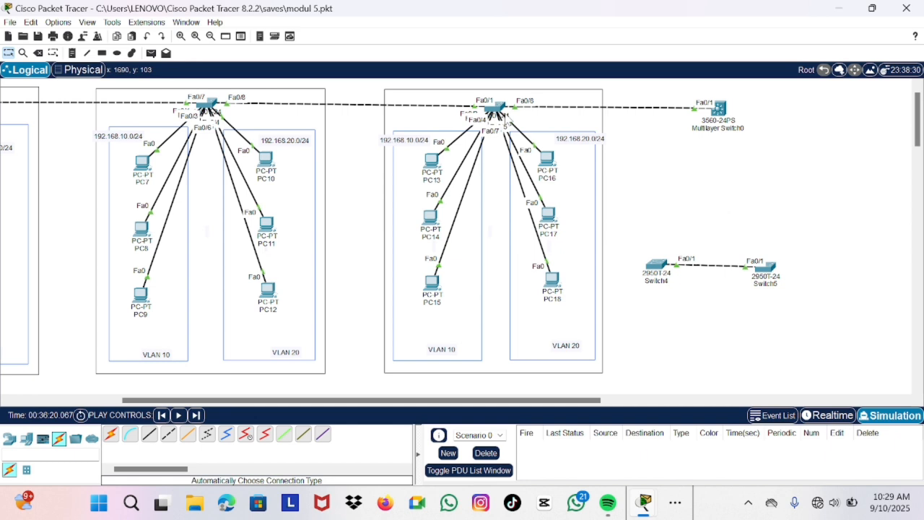
Return the trunk native VLAN of interface Fa0/7 on Switch3 to VLAN 1 in interface configuration mode.
left_click(496, 107)
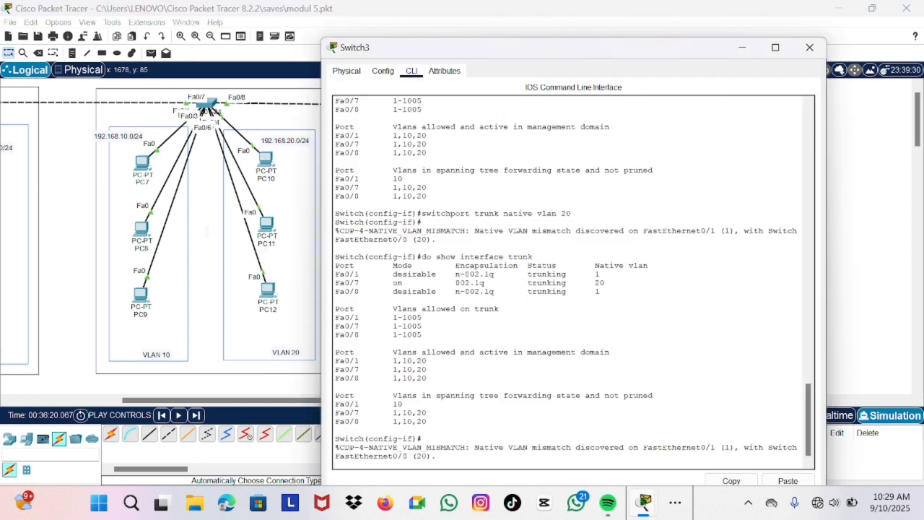
key("Return")
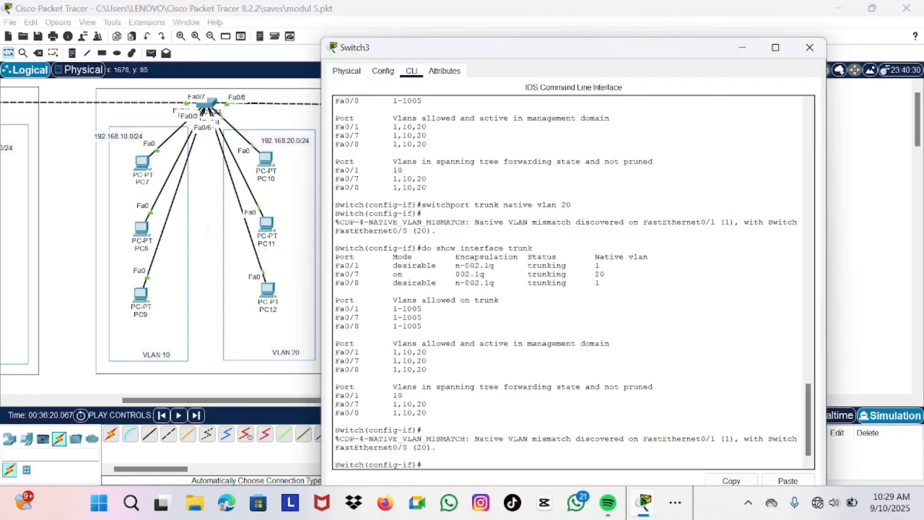
type("exit")
key("Return")
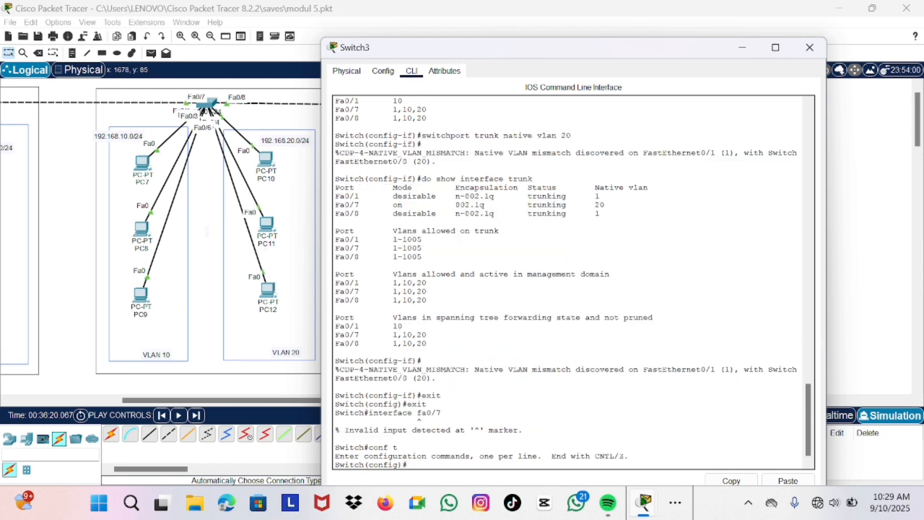
type("interface fa0/7")
key("Return")
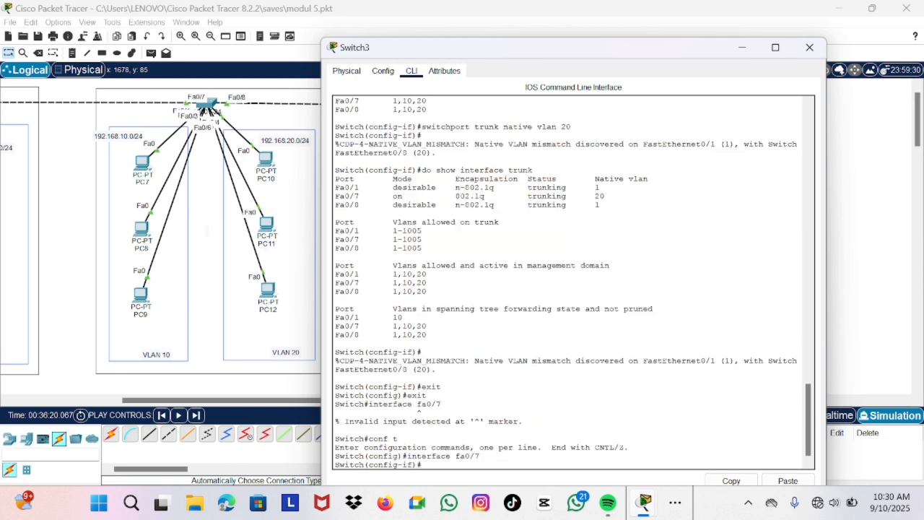
type("switchport trunk native vlan 1")
key("Return")
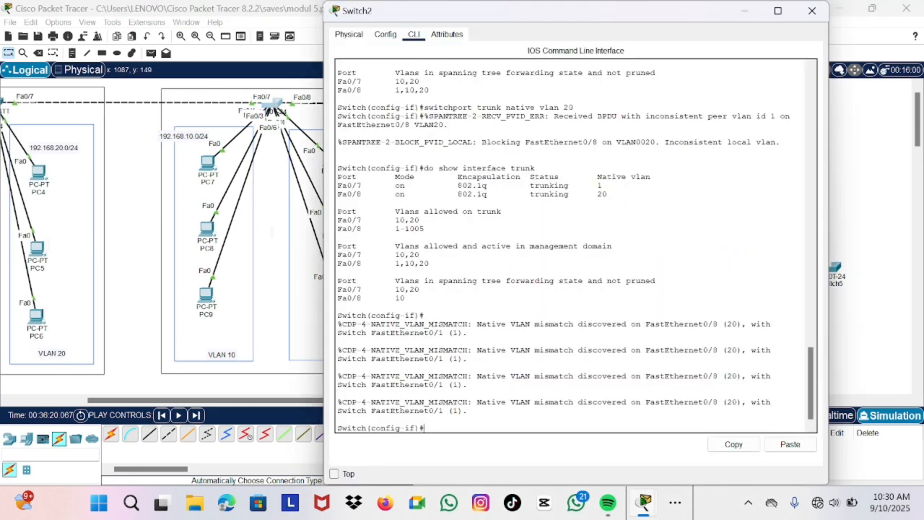
Set the trunk native VLAN of interface Fa0/8 on Switch2 to 1 and check it with "do show interface trunk".
type("xit")
key("Return")
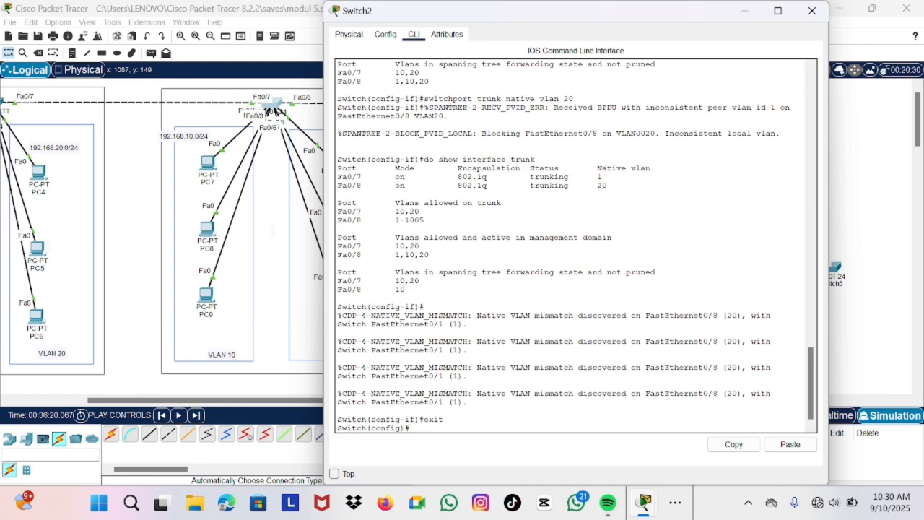
type("interface fa0/8")
key("Return")
type("switchpor")
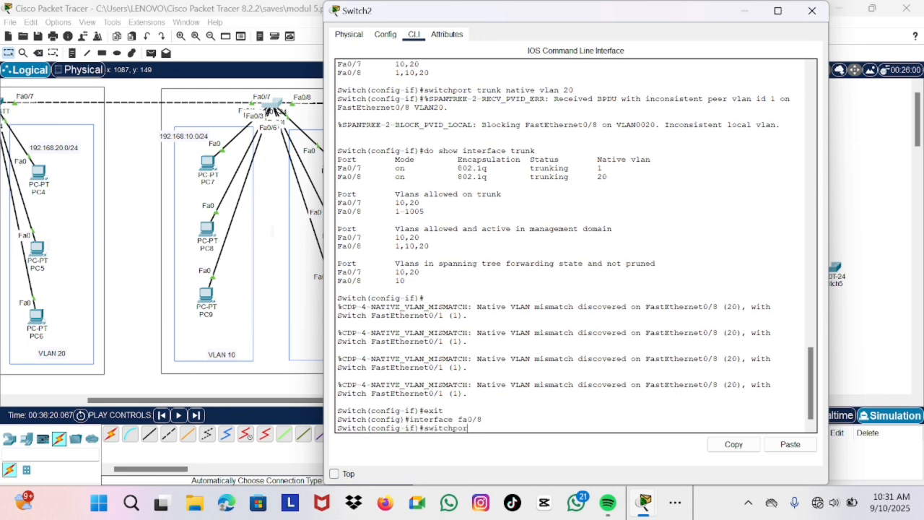
type("t trunk native vlan 1")
key("Return")
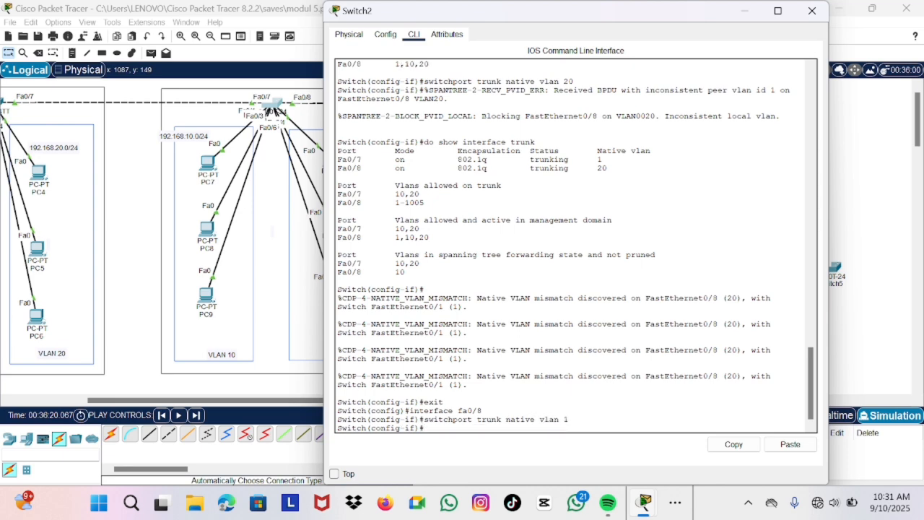
type("do show interface trunk")
key("Return")
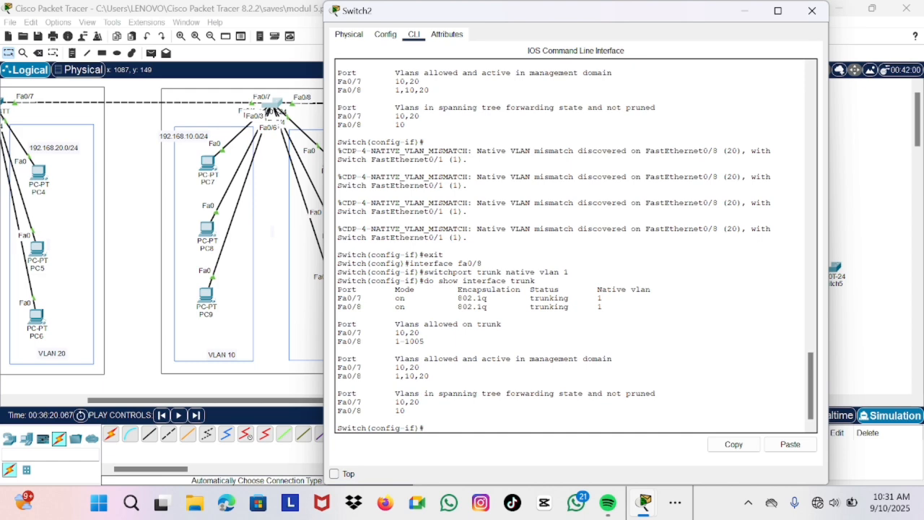